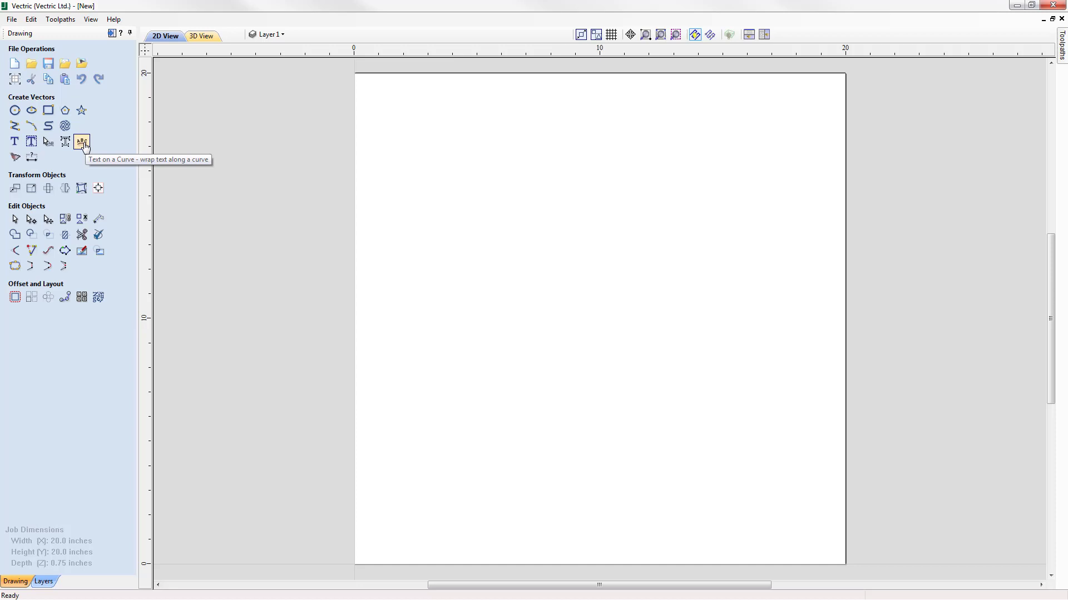
Step: Create a text object reading VECTRIC with the Create Text tool
{"action": "left_click", "coordinate": [15, 143]}
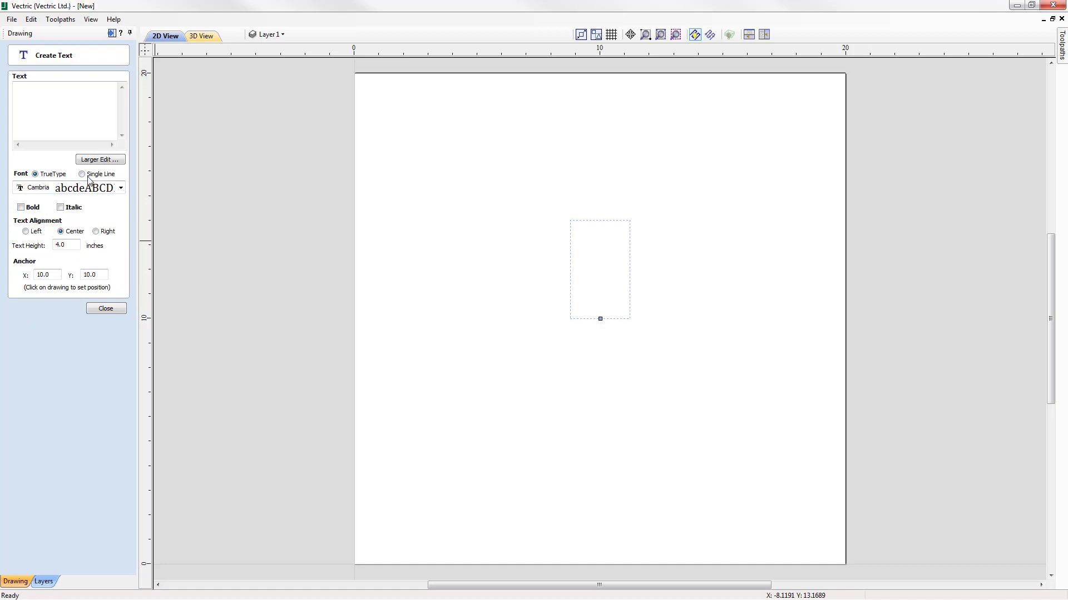
{"action": "left_click", "coordinate": [34, 95]}
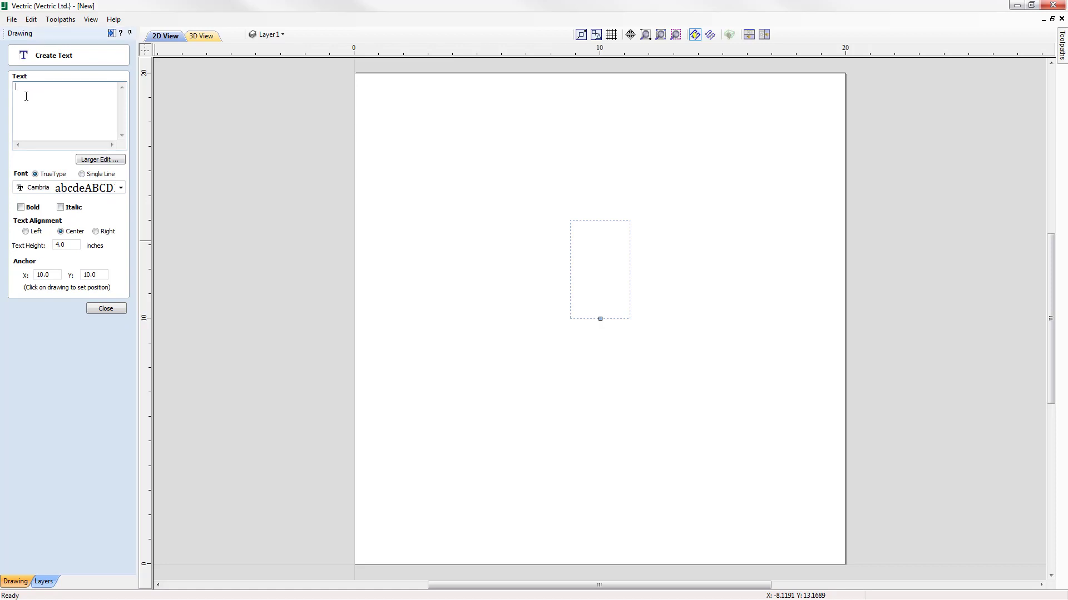
{"action": "type", "text": "VEC"}
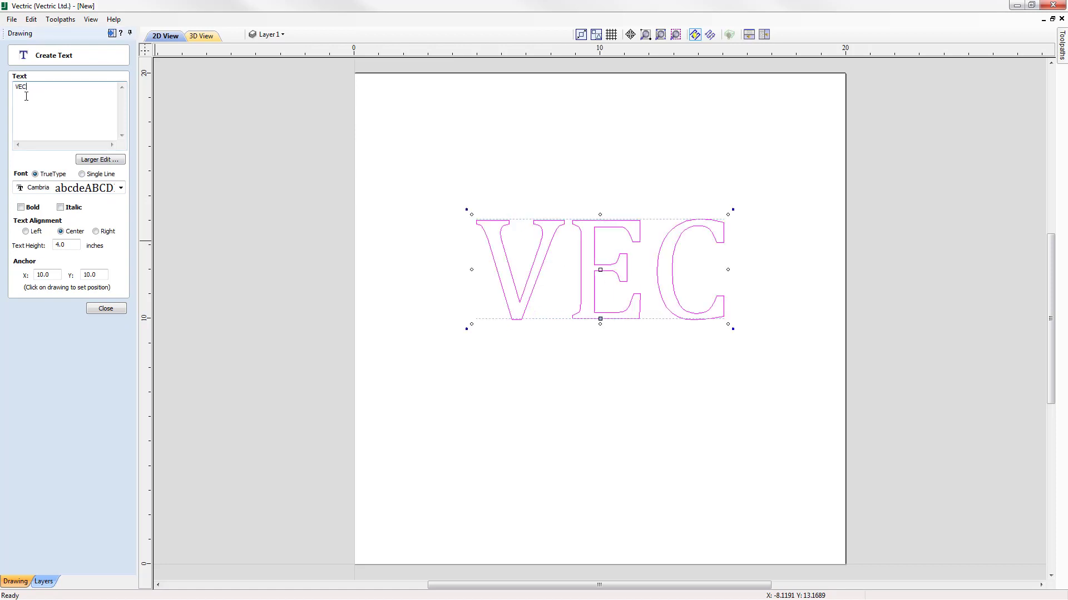
{"action": "type", "text": "TRI"}
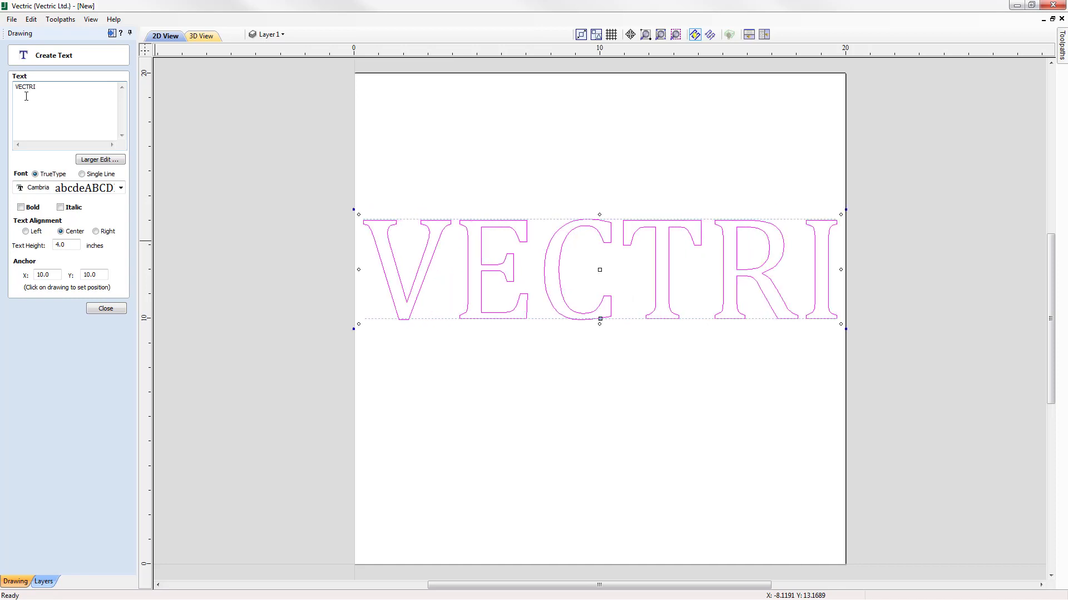
{"action": "type", "text": "C"}
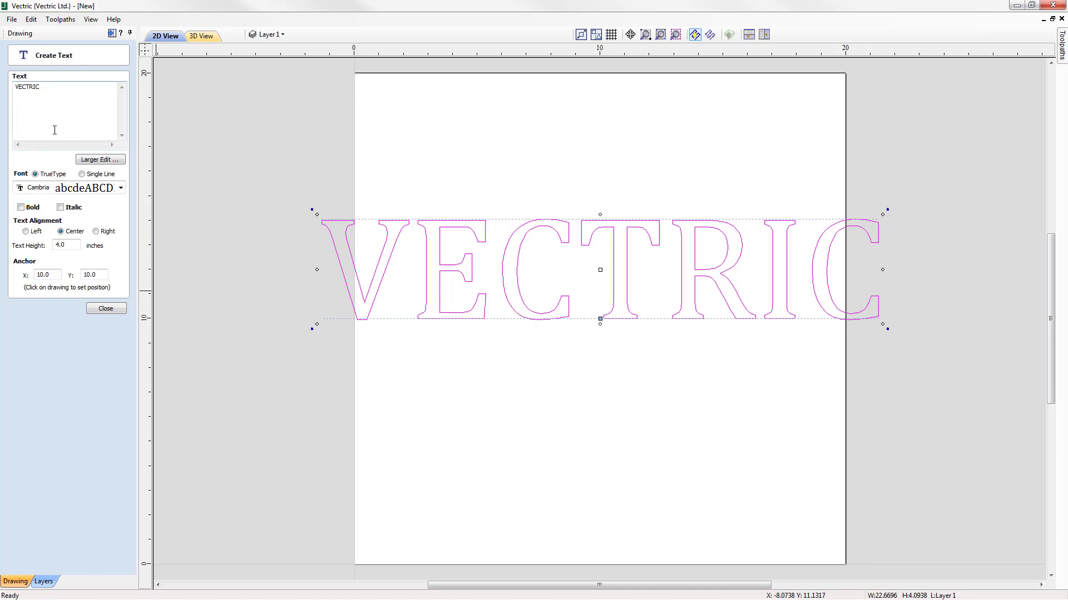
Step: Check the editing commands available for the VECTRIC text, including in the larger text editor, and leave it without changes
{"action": "right_click", "coordinate": [25, 112]}
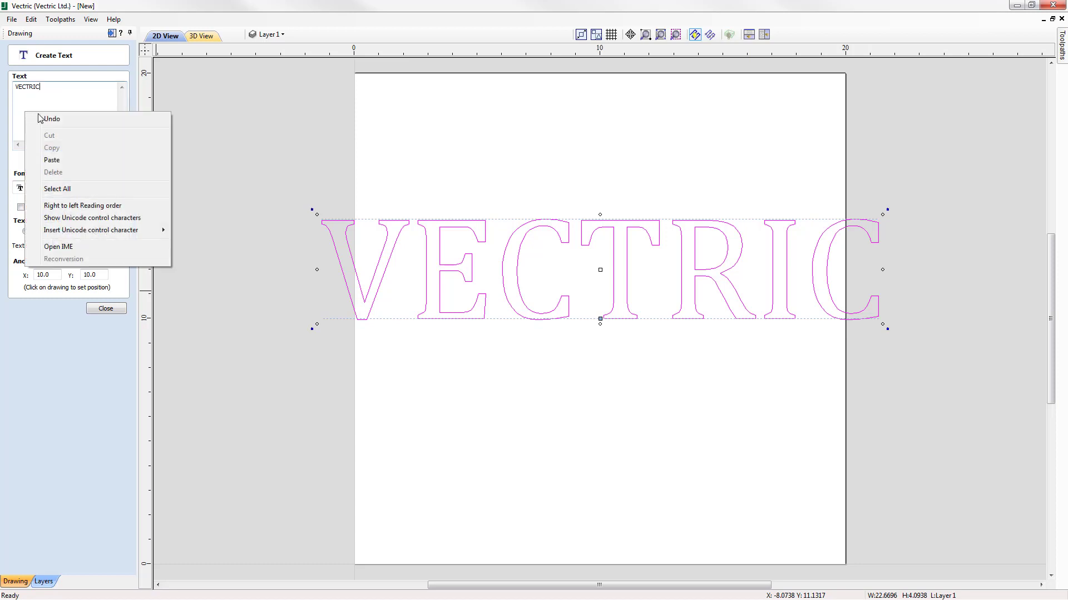
{"action": "left_click", "coordinate": [75, 100]}
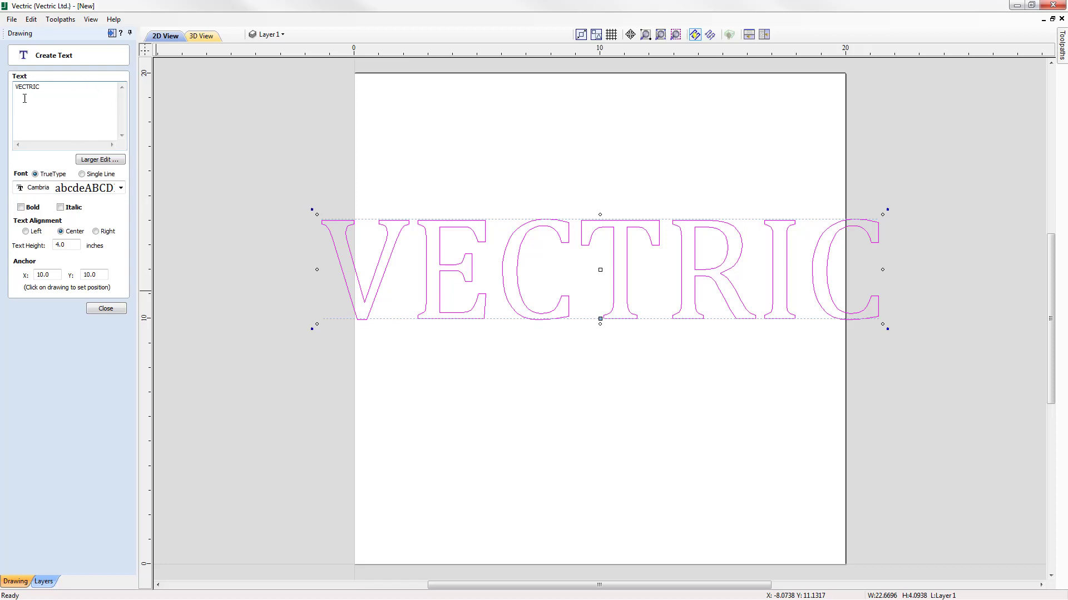
{"action": "left_click", "coordinate": [122, 164]}
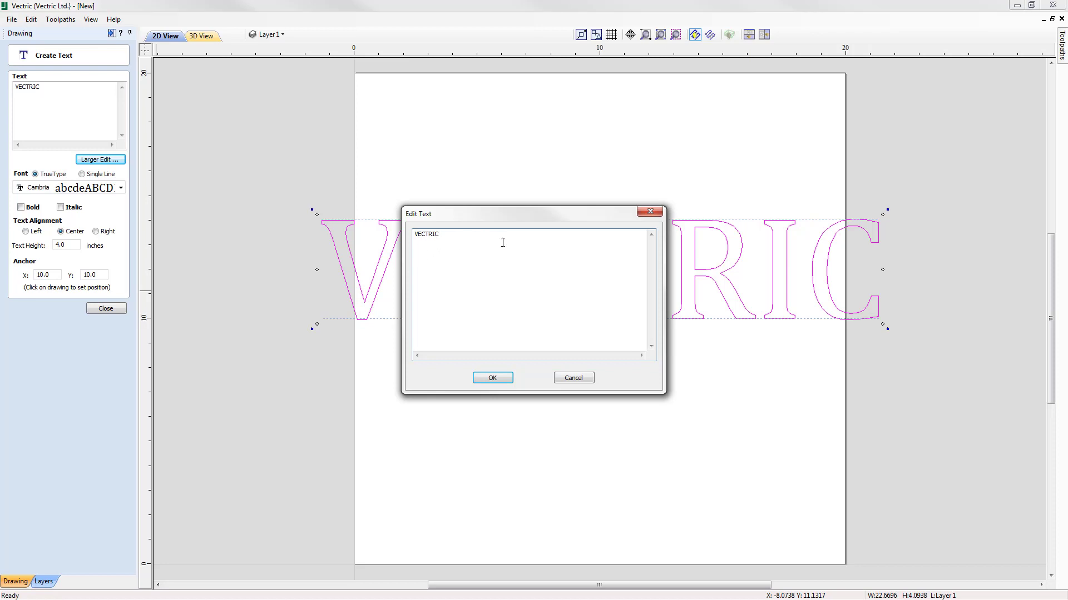
{"action": "right_click", "coordinate": [444, 279]}
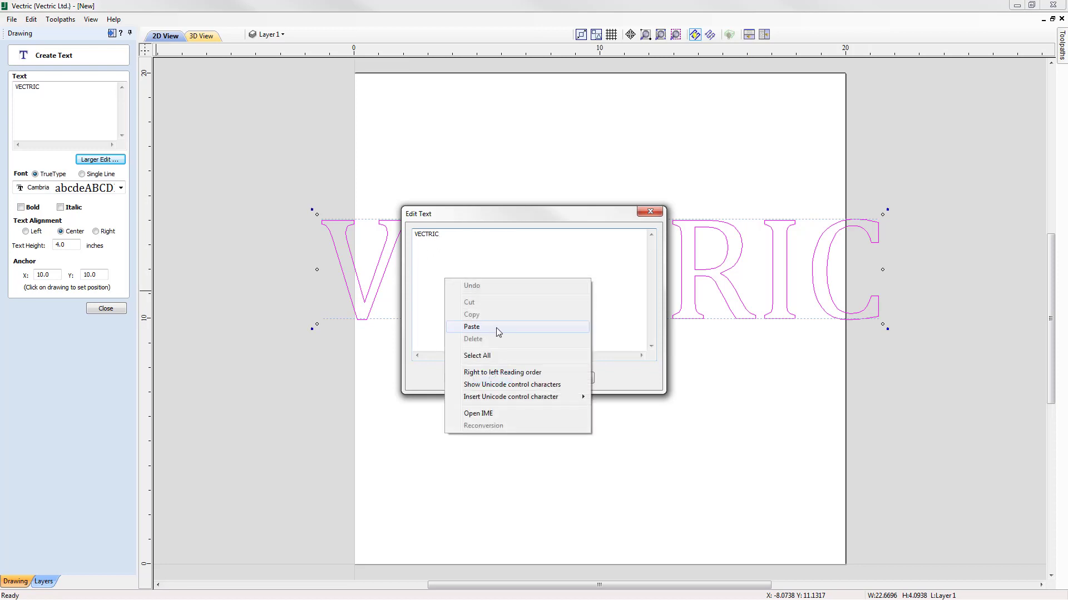
{"action": "left_click", "coordinate": [503, 266]}
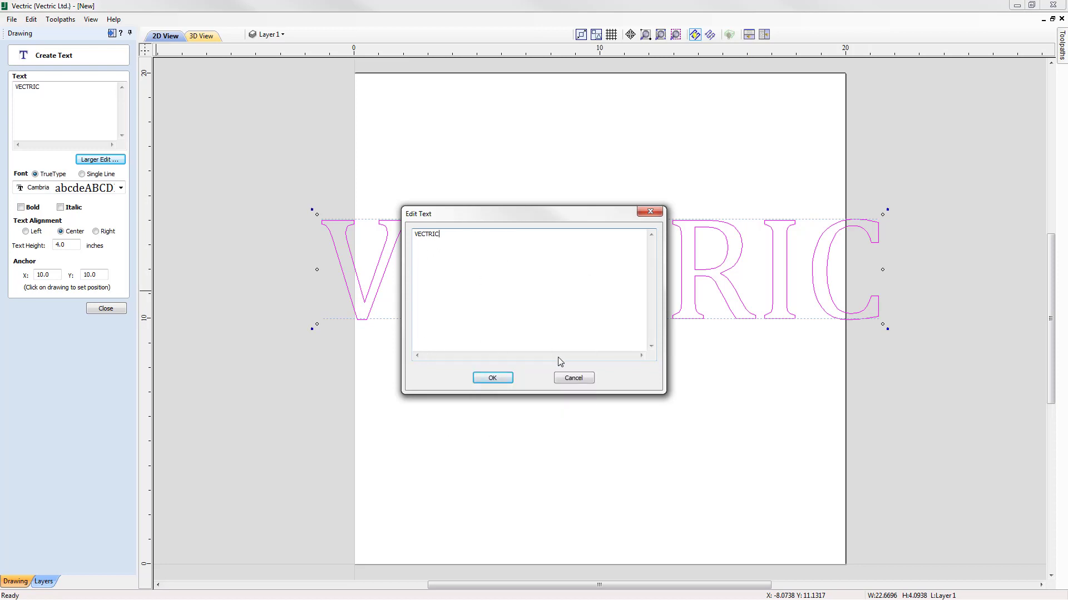
{"action": "left_click", "coordinate": [573, 379]}
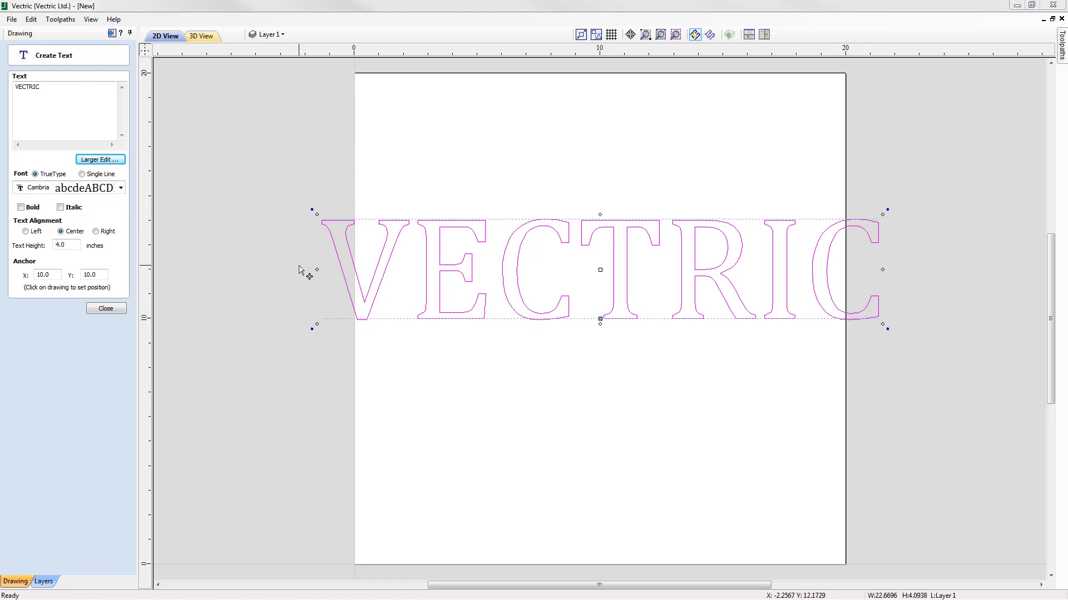
Step: Try the Arial Greek font on the VECTRIC text
{"action": "left_click", "coordinate": [121, 189]}
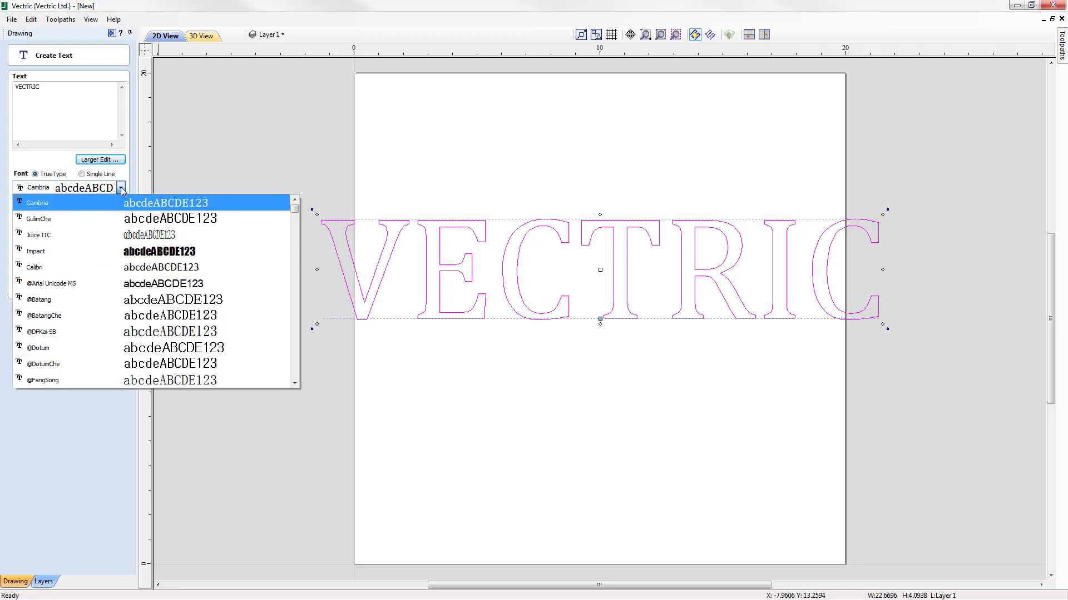
{"action": "left_click_drag", "start_coordinate": [294, 208], "coordinate": [295, 237]}
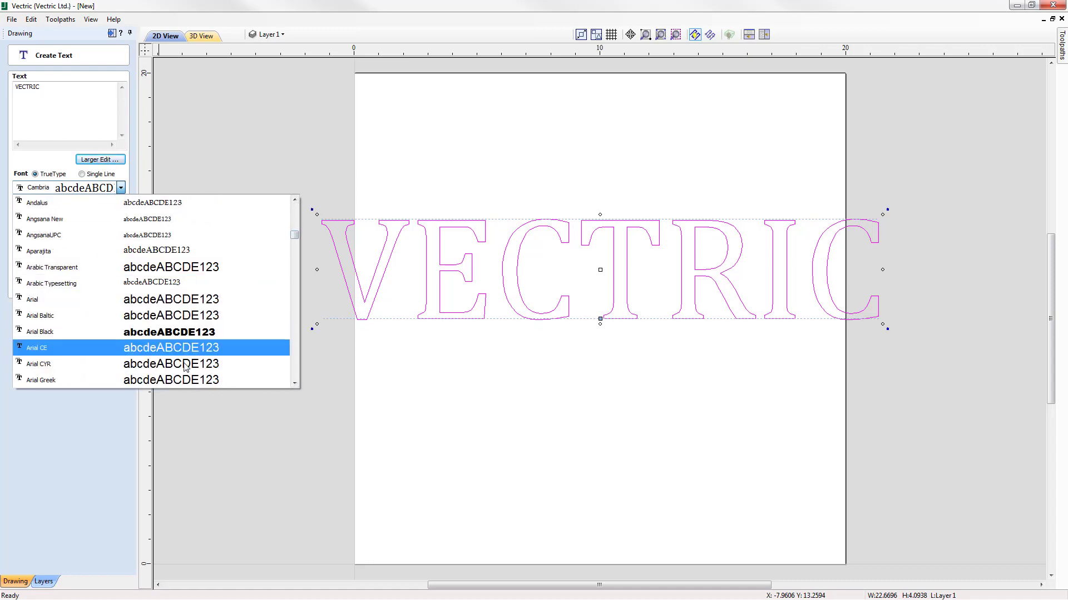
{"action": "left_click", "coordinate": [189, 382]}
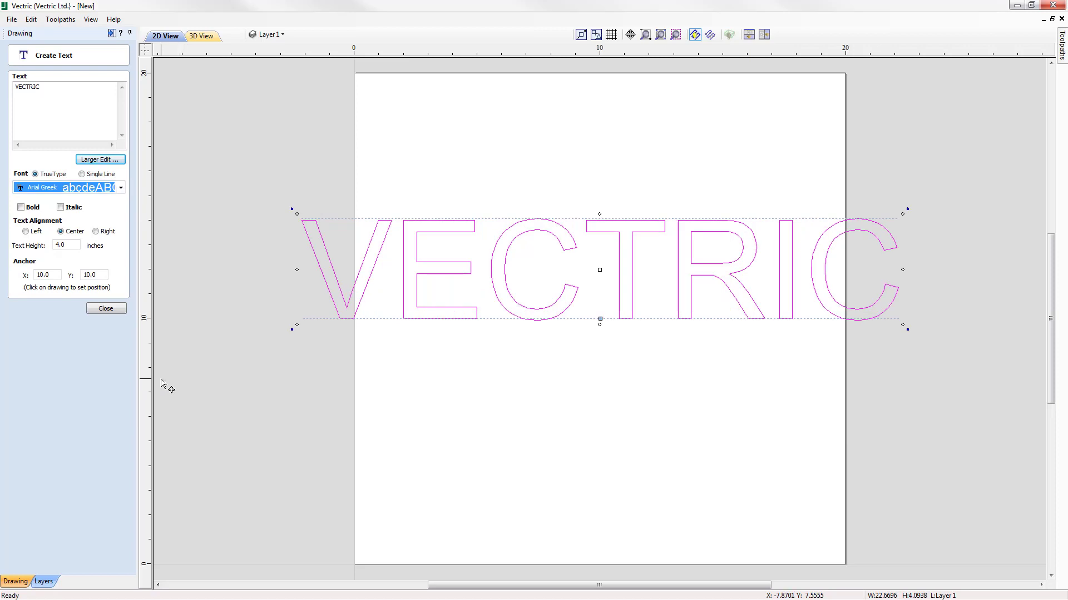
Step: Preview the VECTRIC text in successive TrueType fonts, going from Arial Greek through to Brush Script MT
{"action": "key", "text": "Down"}
{"action": "key", "text": "Down"}
{"action": "key", "text": "Down"}
{"action": "key", "text": "Down"}
{"action": "key", "text": "Down"}
{"action": "key", "text": "Down"}
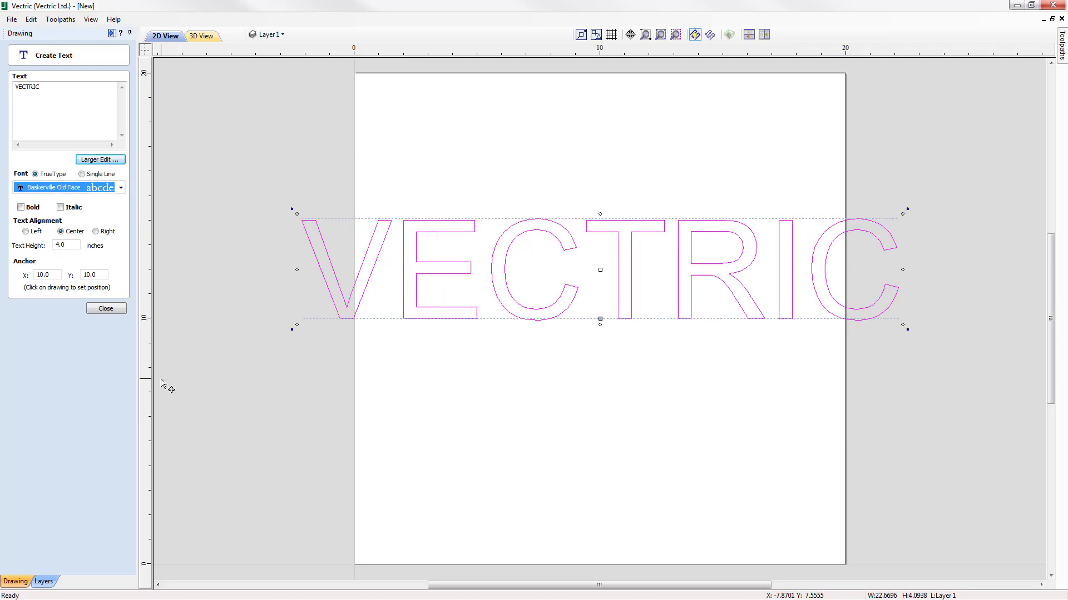
{"action": "key", "text": "Down"}
{"action": "key", "text": "Down"}
{"action": "key", "text": "Down"}
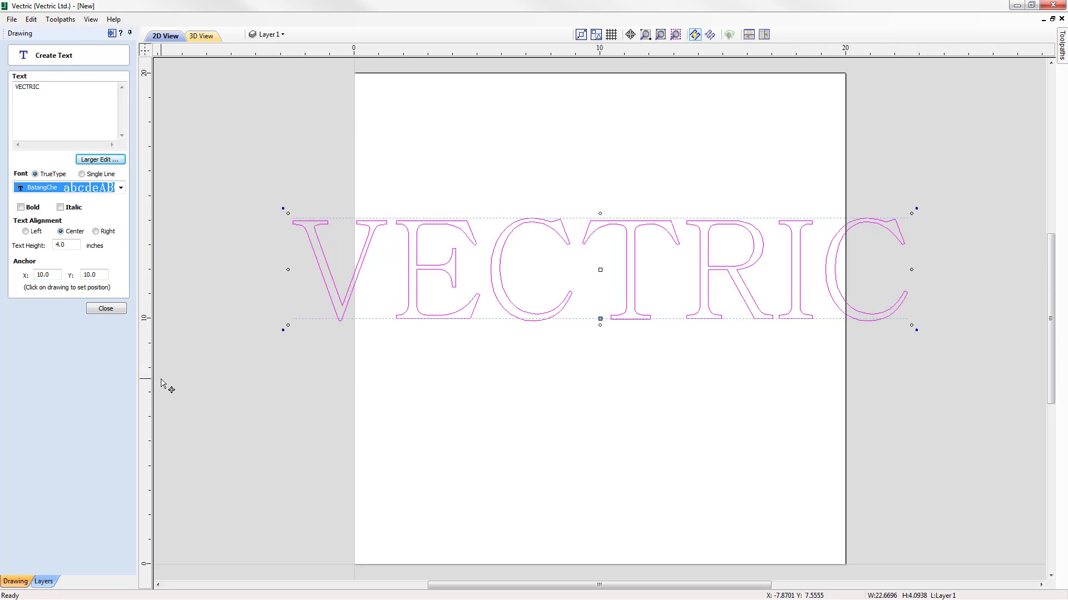
{"action": "key", "text": "Down"}
{"action": "key", "text": "Down"}
{"action": "key", "text": "Down"}
{"action": "key", "text": "Down"}
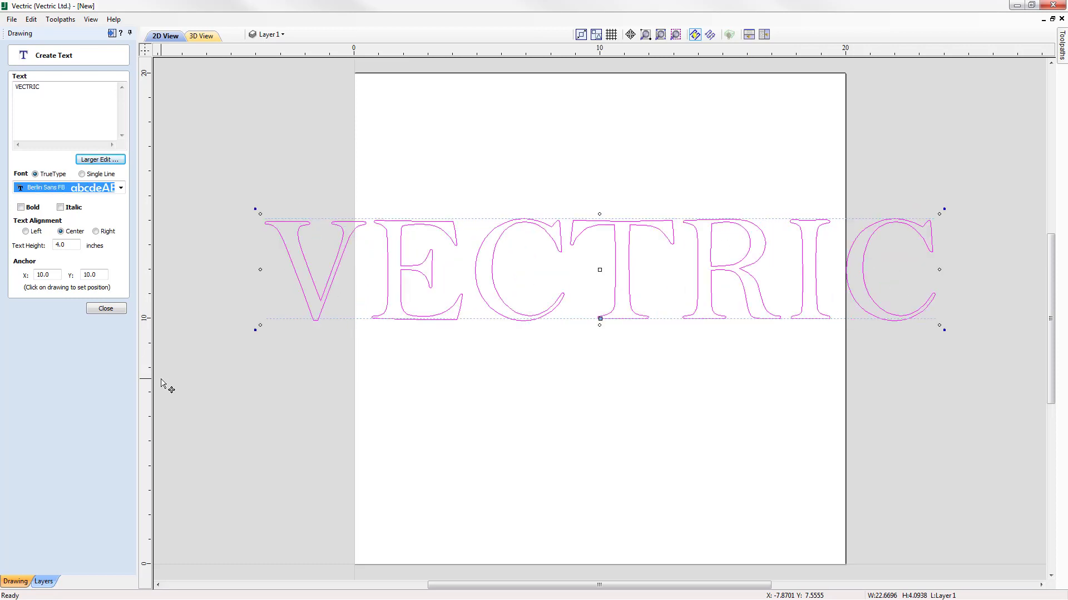
{"action": "key", "text": "Down"}
{"action": "key", "text": "Down"}
{"action": "key", "text": "Down"}
{"action": "key", "text": "Down"}
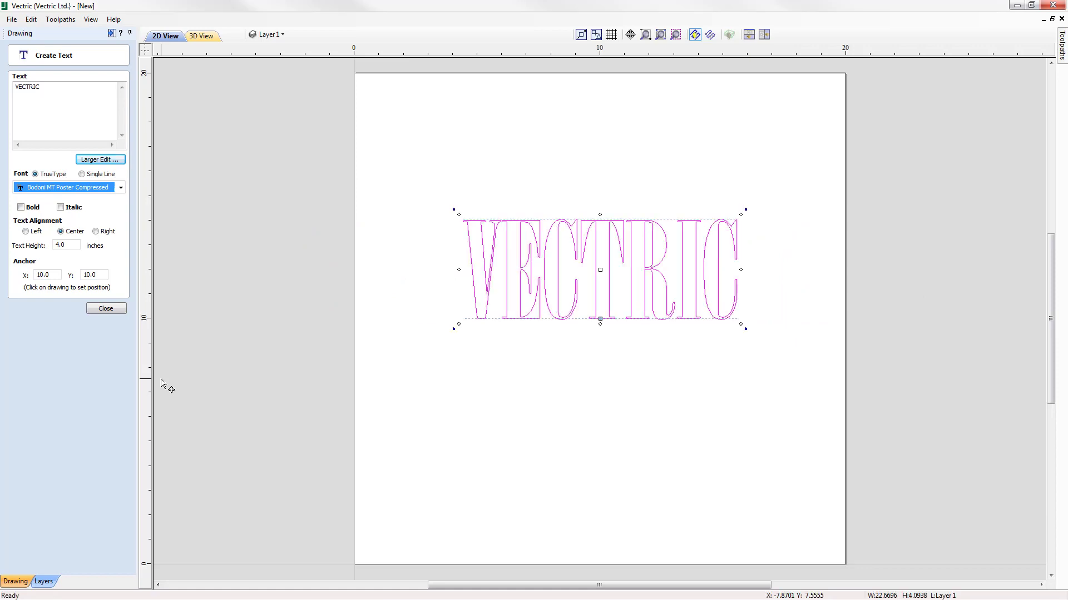
{"action": "key", "text": "Down"}
{"action": "key", "text": "Down"}
{"action": "key", "text": "Down"}
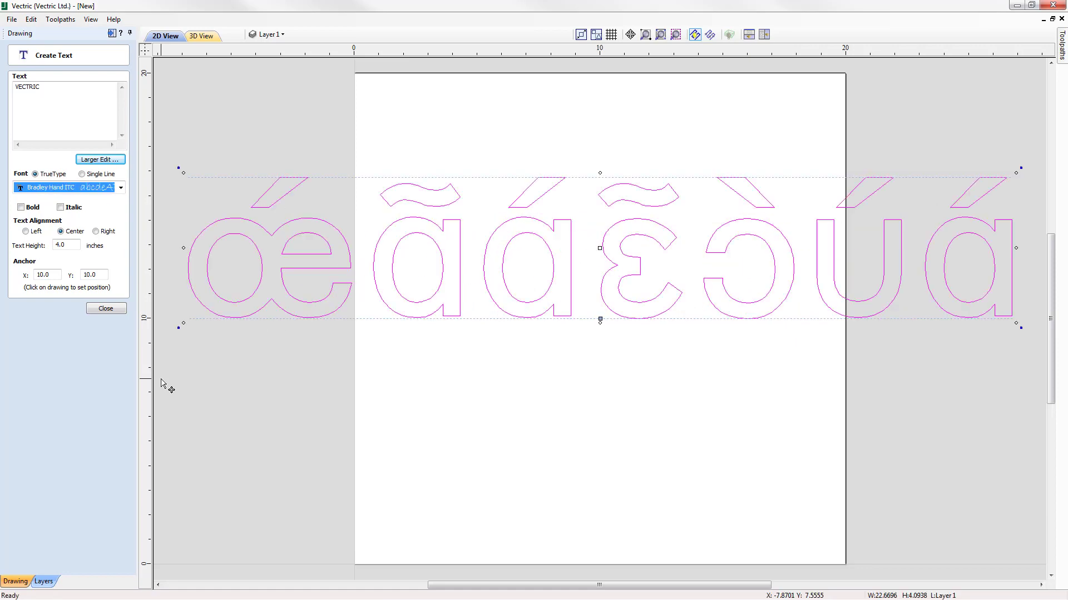
{"action": "key", "text": "Down"}
{"action": "key", "text": "Down"}
{"action": "key", "text": "Down"}
{"action": "key", "text": "Down"}
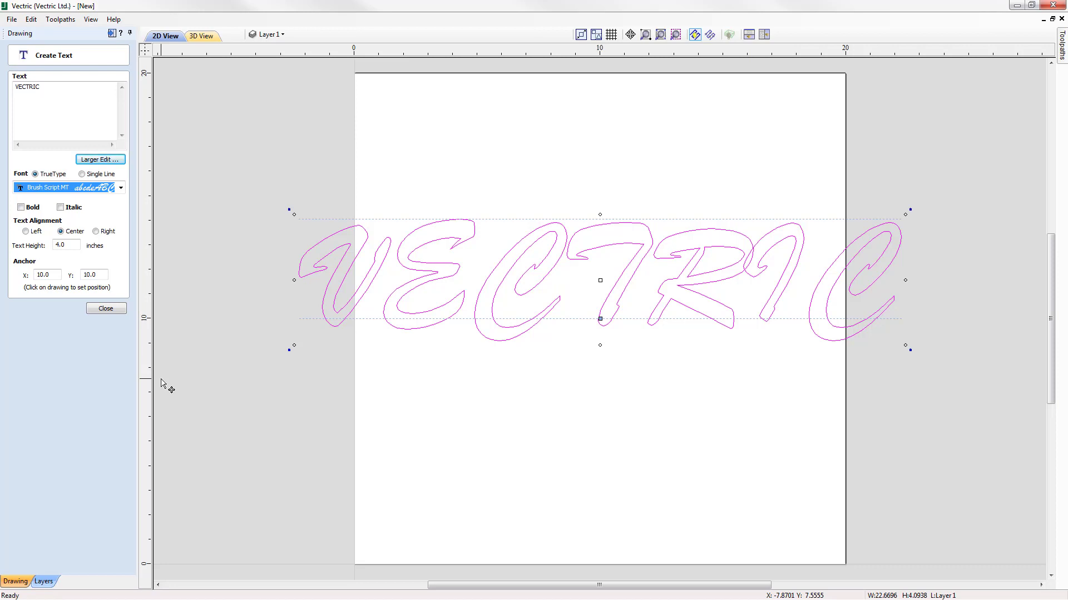
Step: Set the font of the VECTRIC text to Impact
{"action": "key", "text": "i"}
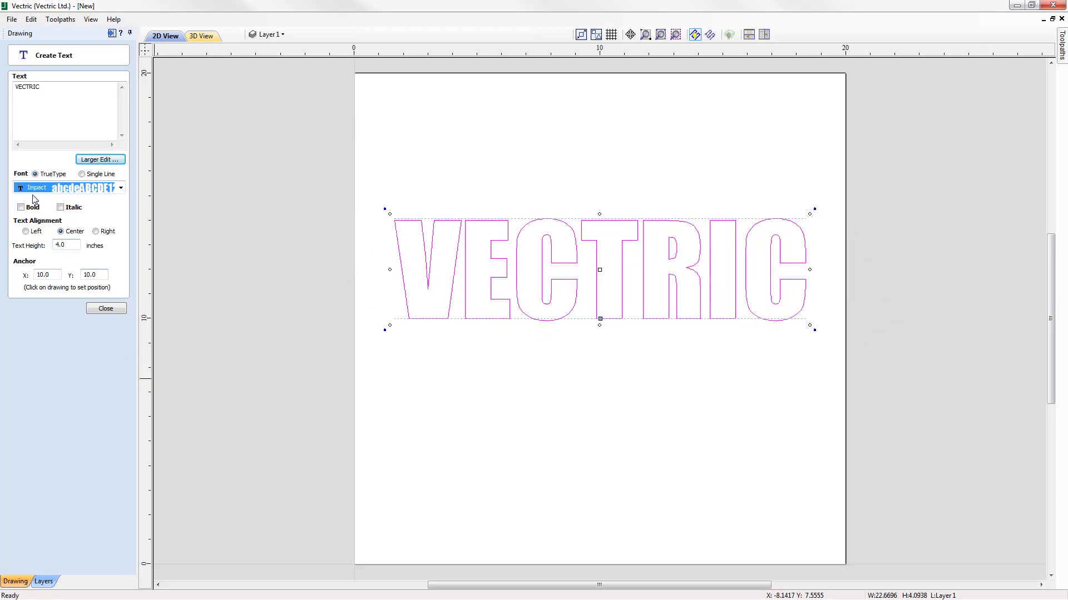
{"action": "left_click", "coordinate": [121, 188]}
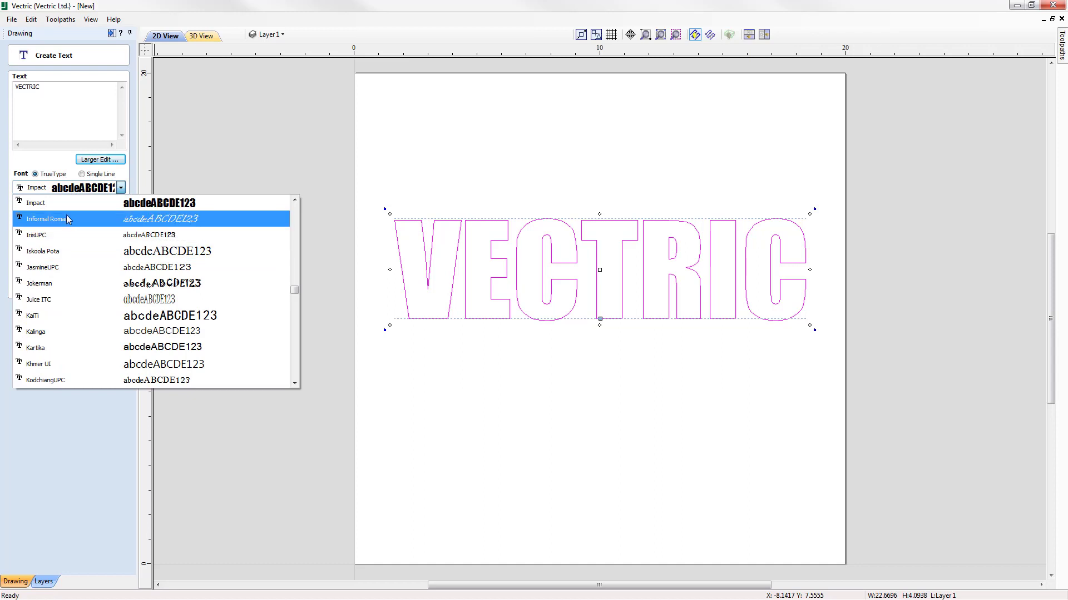
{"action": "left_click", "coordinate": [55, 202]}
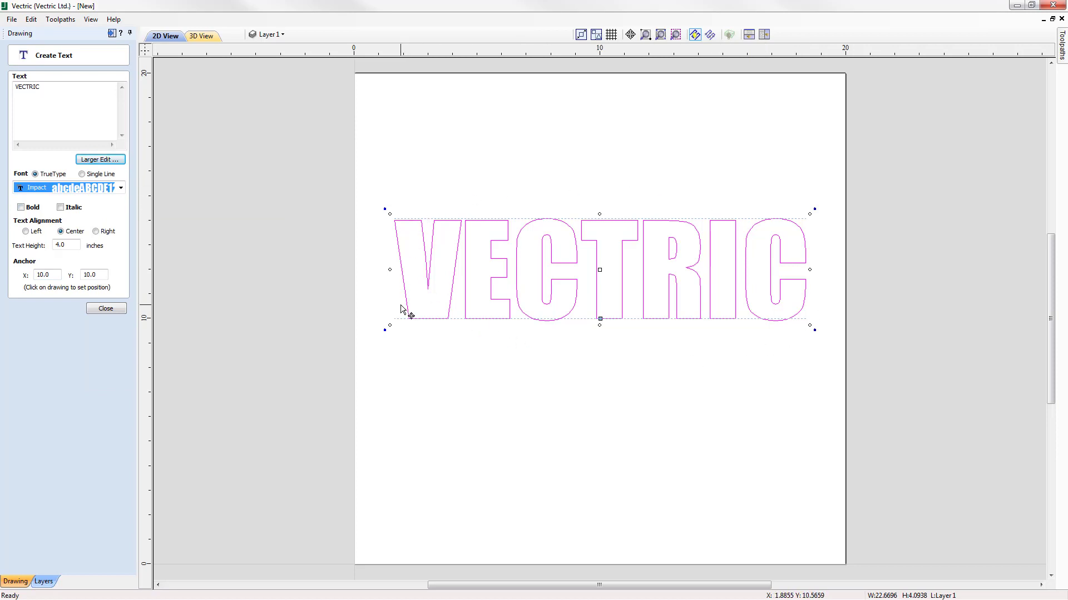
Step: Look over the recently used fonts at the beginning of the TrueType font list and close it without choosing another
{"action": "left_click", "coordinate": [121, 189]}
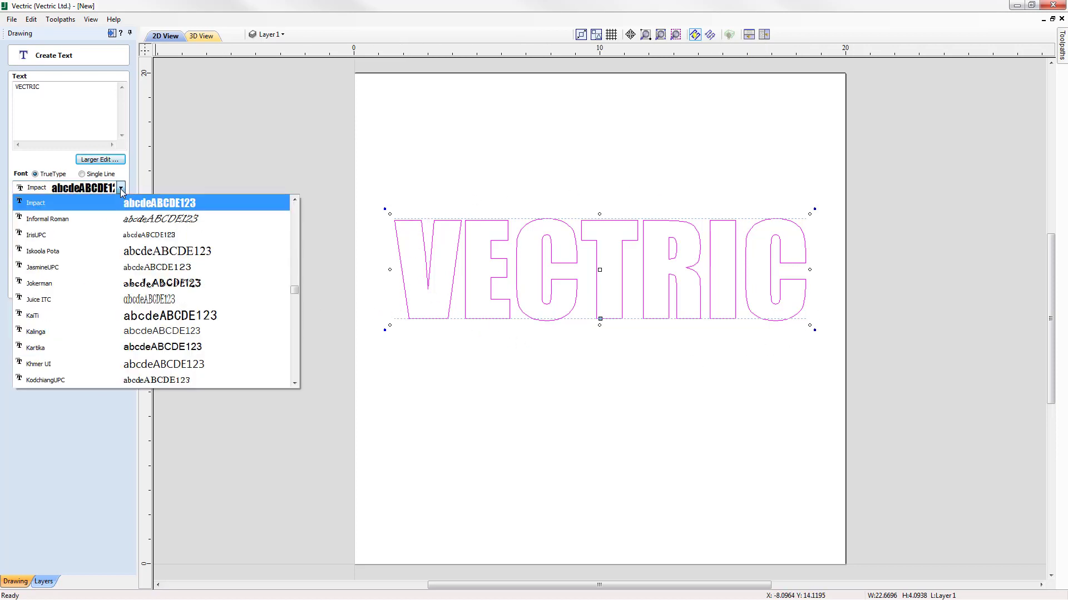
{"action": "left_click_drag", "start_coordinate": [295, 293], "coordinate": [295, 207]}
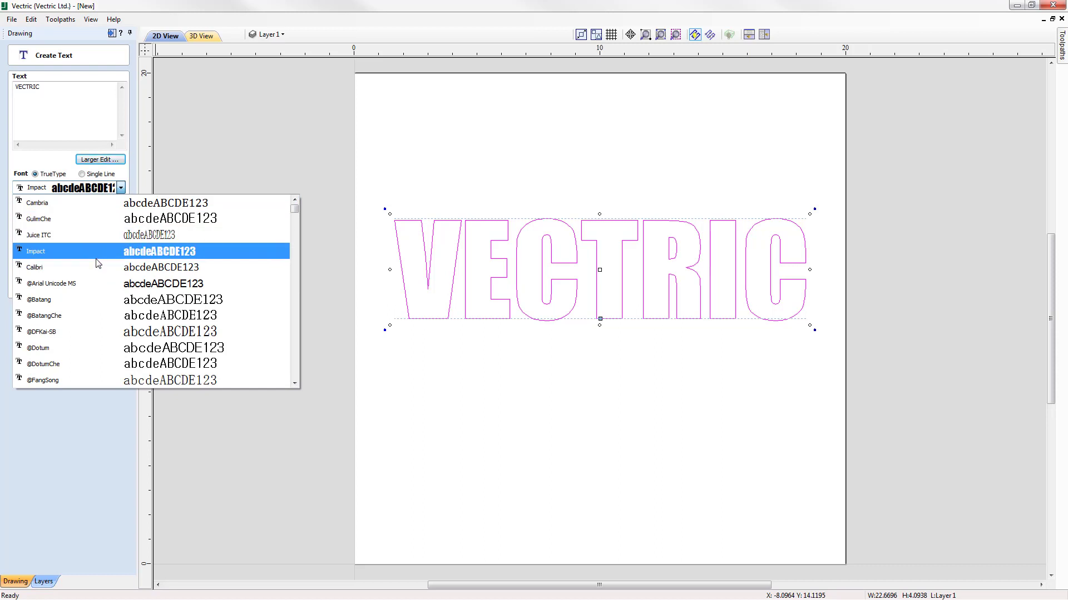
{"action": "left_click", "coordinate": [32, 26]}
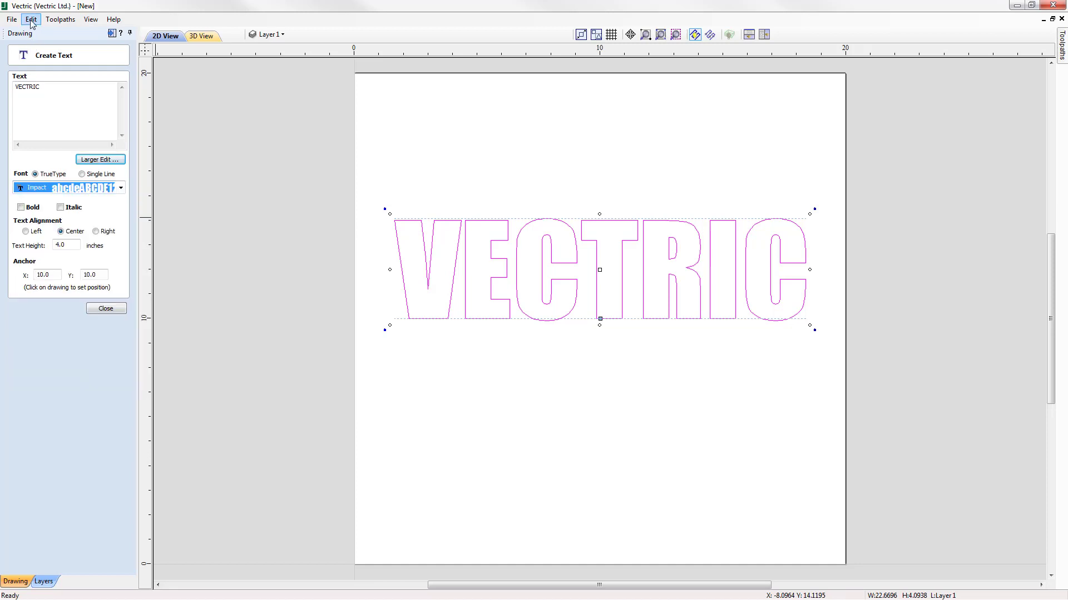
{"action": "left_click", "coordinate": [31, 20]}
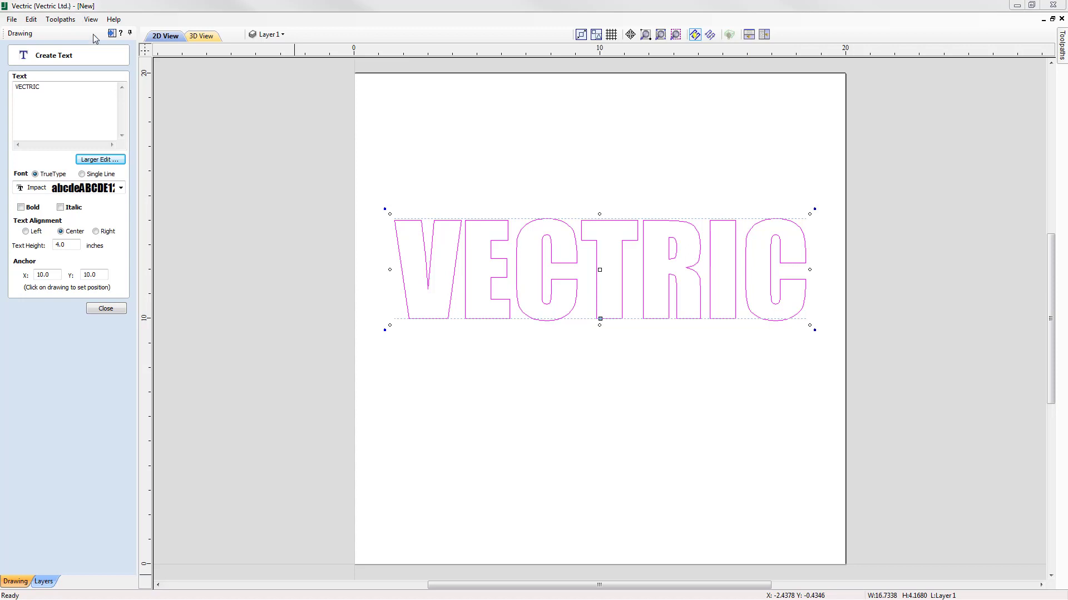
Step: Try the Single Line font type on the text, view its available fonts, and return to TrueType
{"action": "left_click", "coordinate": [97, 175]}
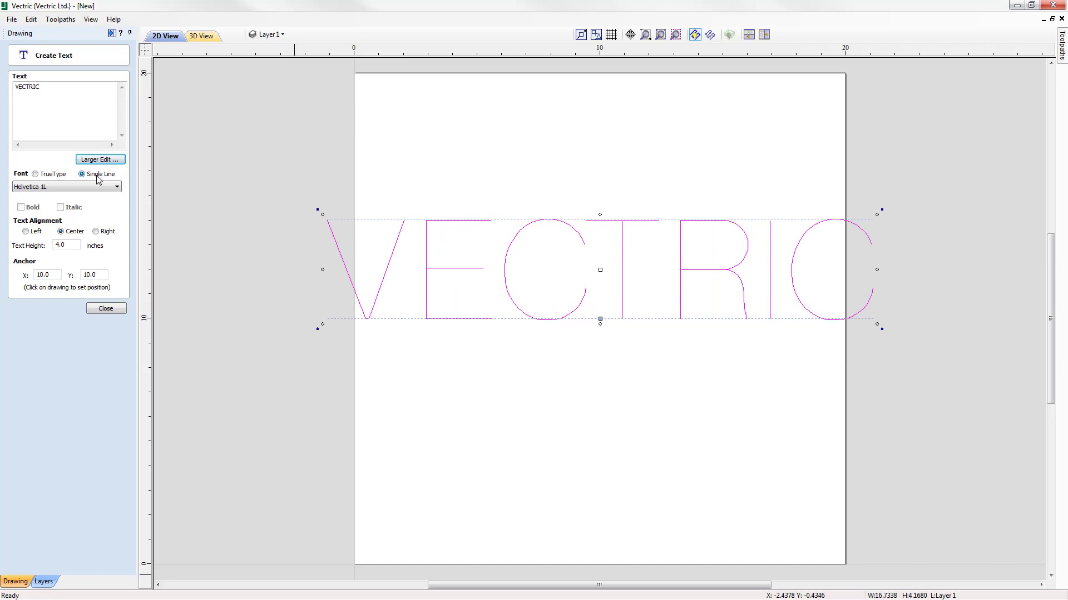
{"action": "left_click", "coordinate": [90, 189]}
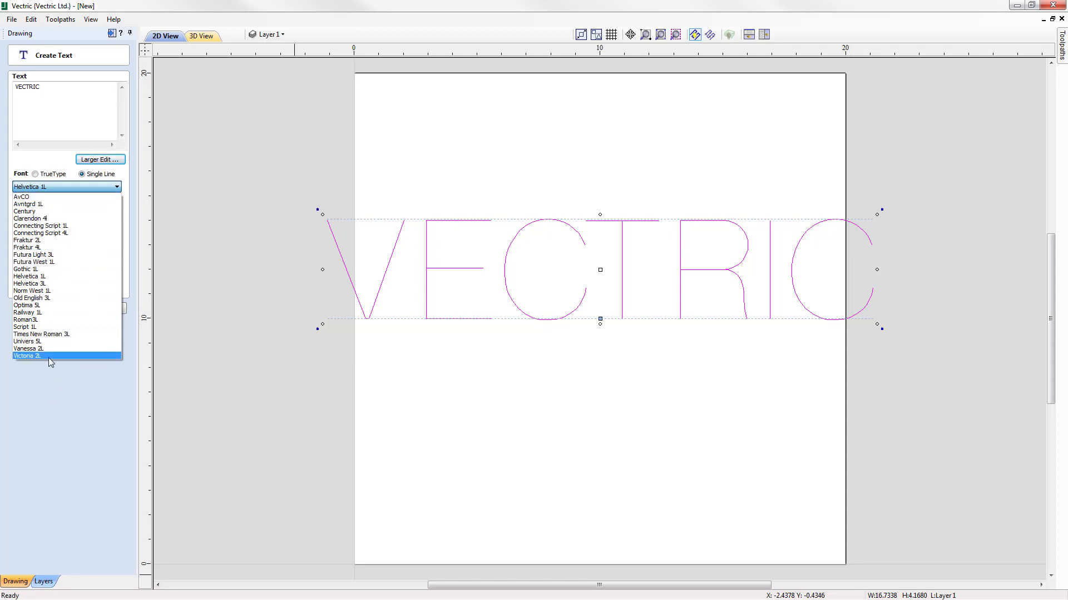
{"action": "left_click", "coordinate": [71, 409]}
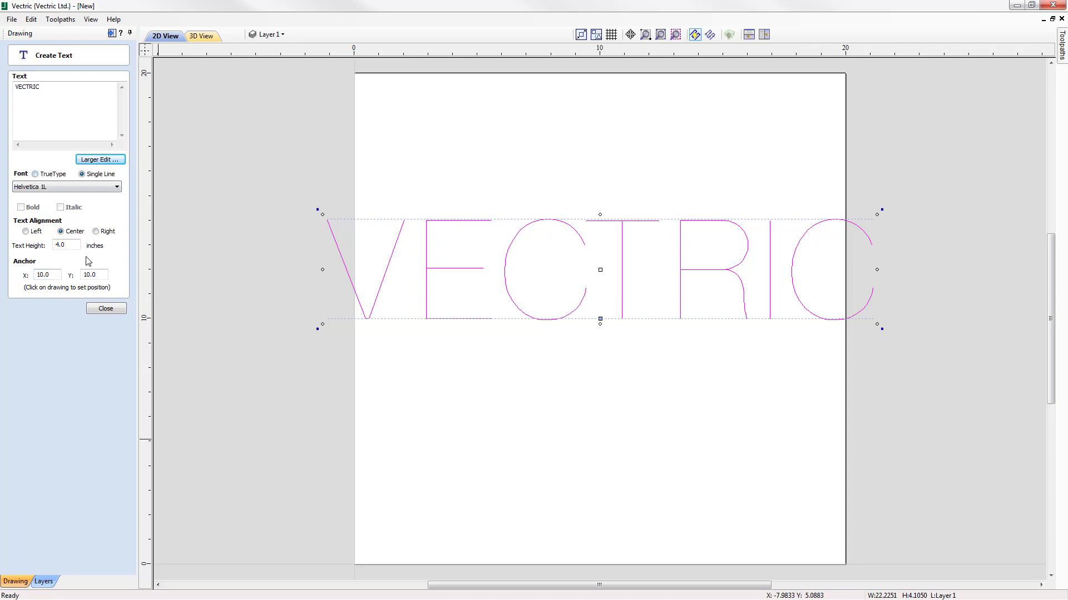
{"action": "left_click", "coordinate": [36, 175]}
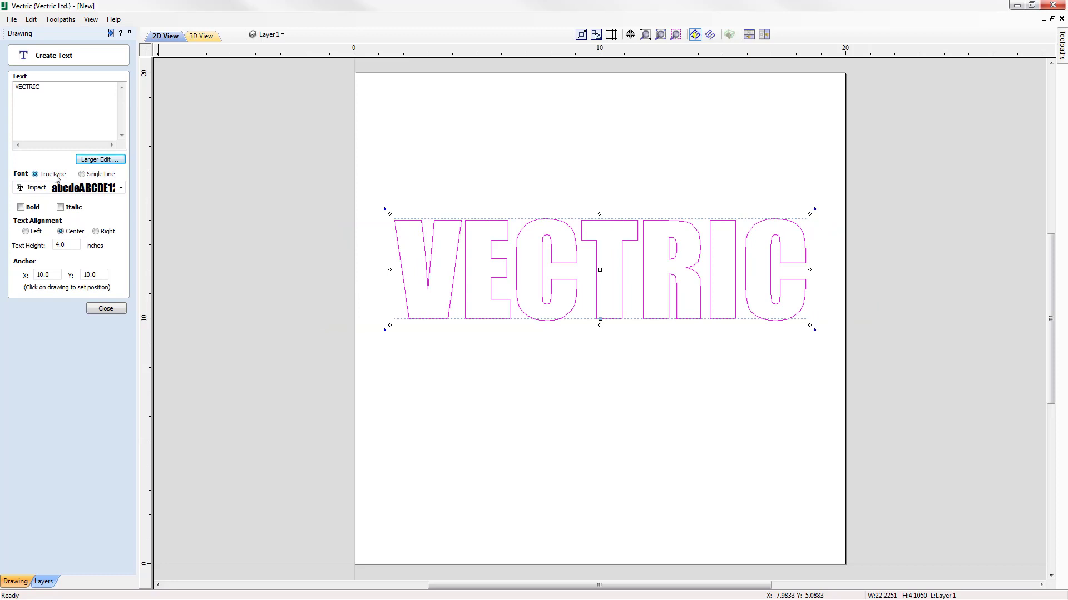
Step: Try bold and italic styling on the VECTRIC text one at a time, switching each off again
{"action": "left_click", "coordinate": [21, 208]}
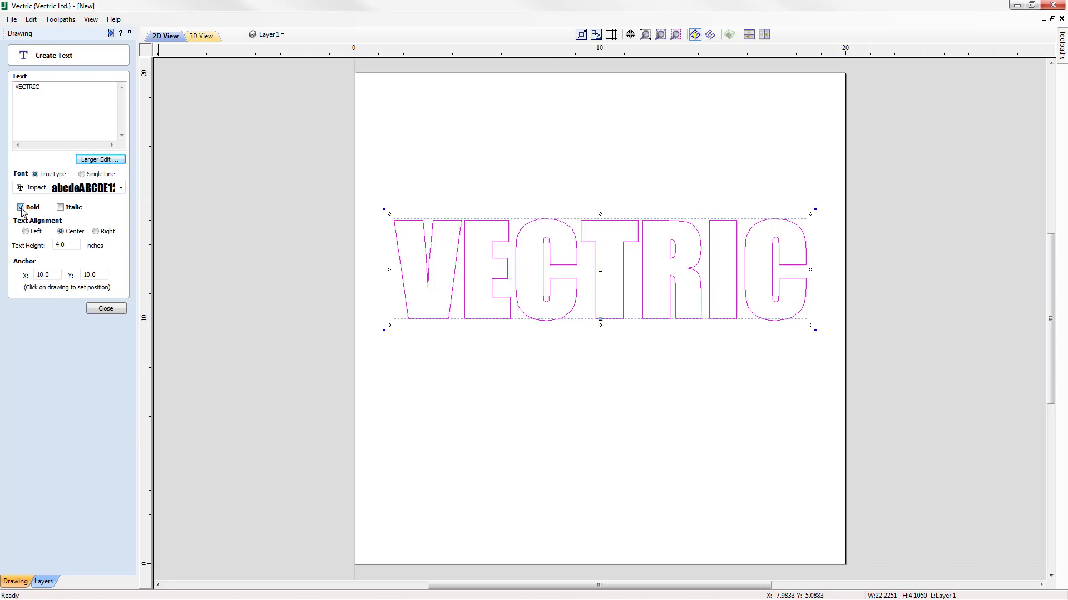
{"action": "left_click", "coordinate": [21, 208]}
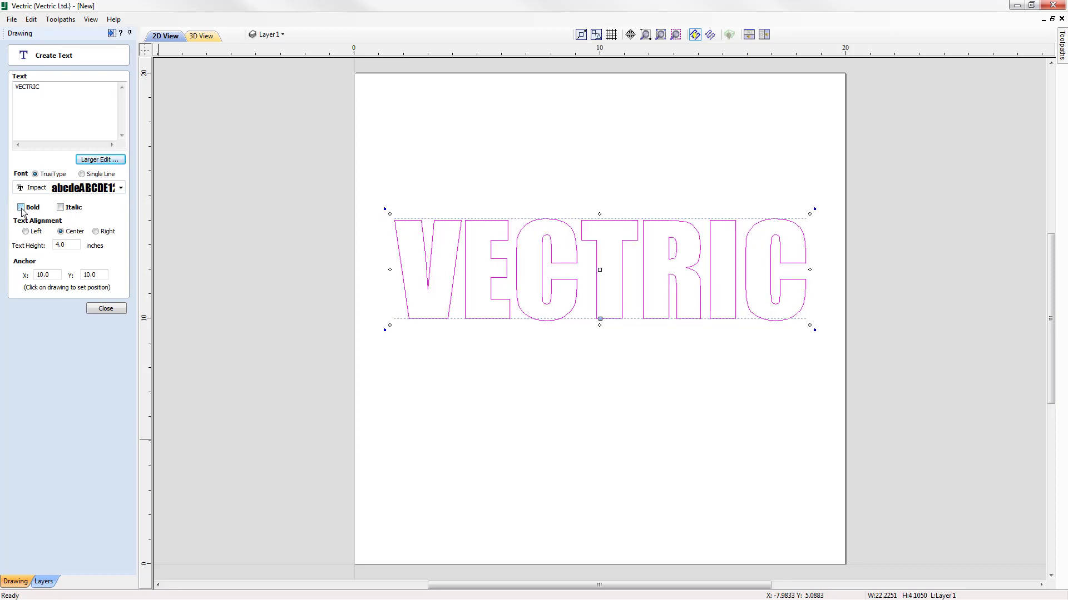
{"action": "left_click", "coordinate": [60, 208]}
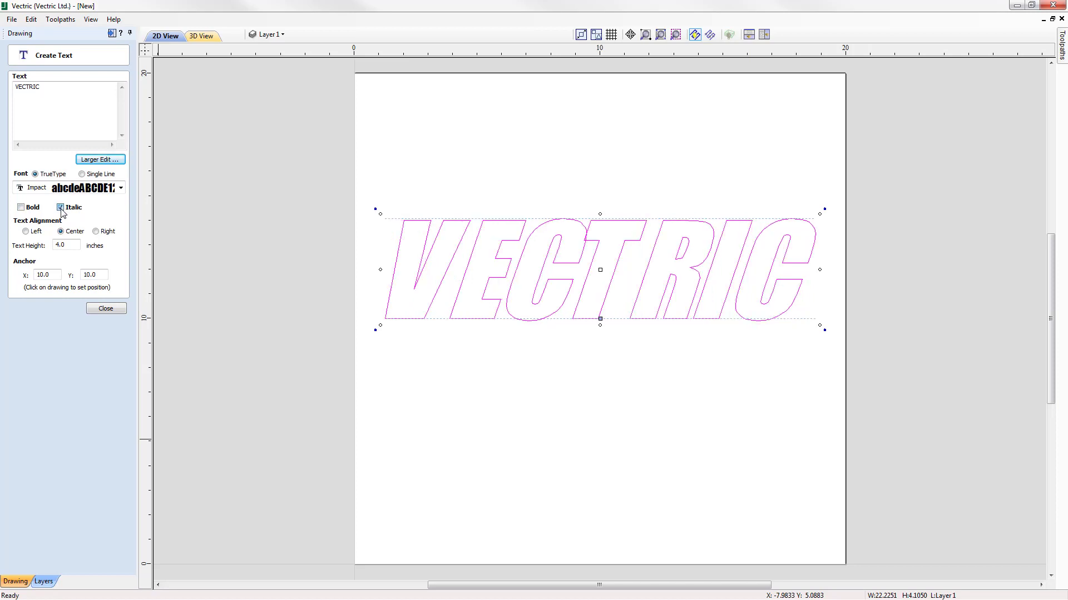
{"action": "left_click", "coordinate": [60, 208]}
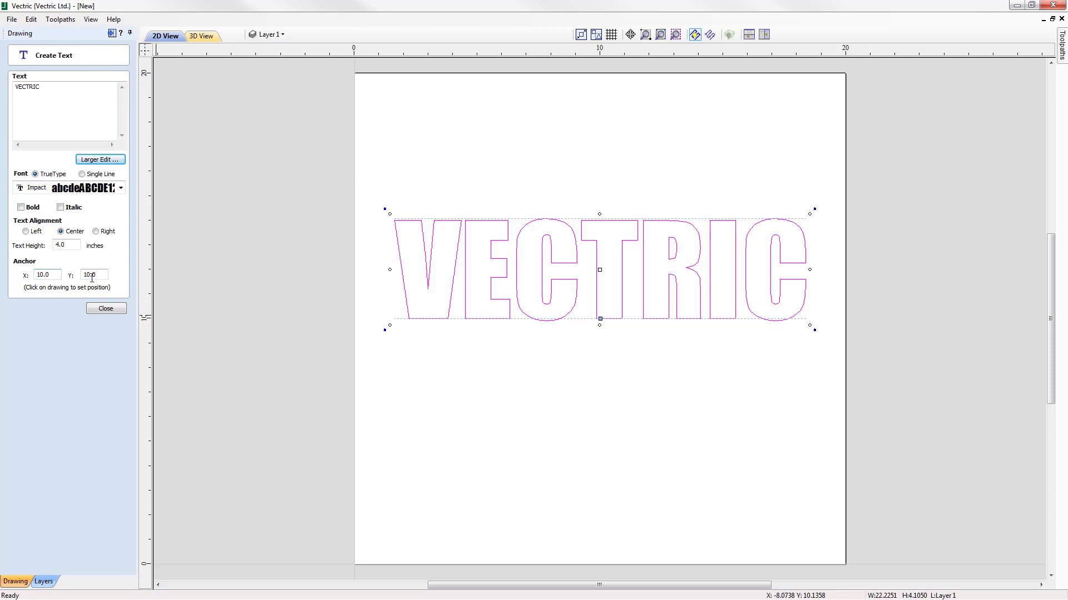
Step: Try left and right alignment on the VECTRIC text and return it to center alignment
{"action": "left_click", "coordinate": [25, 232]}
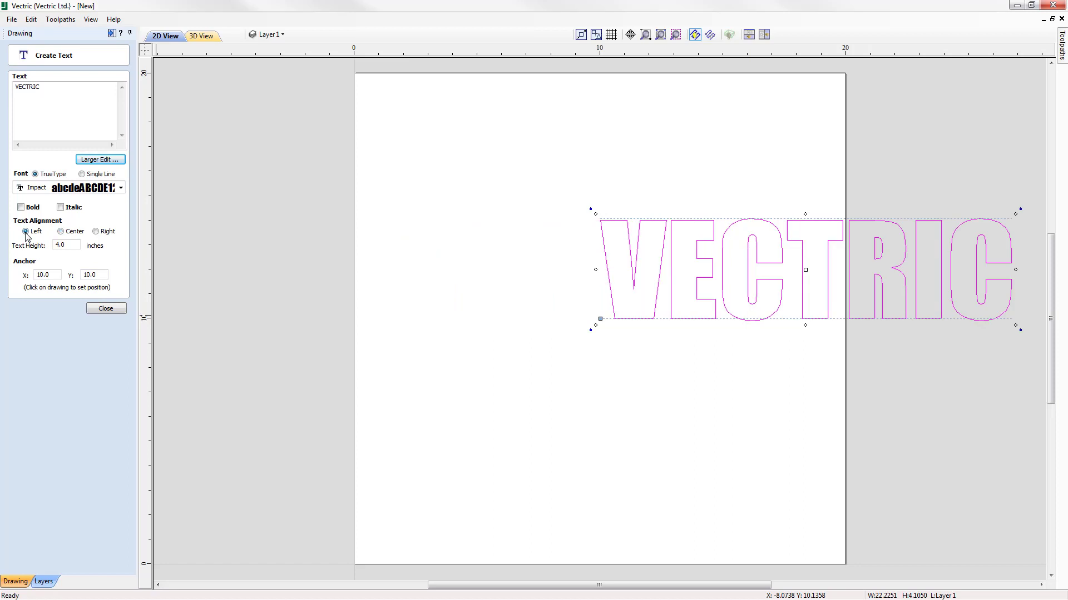
{"action": "left_click", "coordinate": [96, 232]}
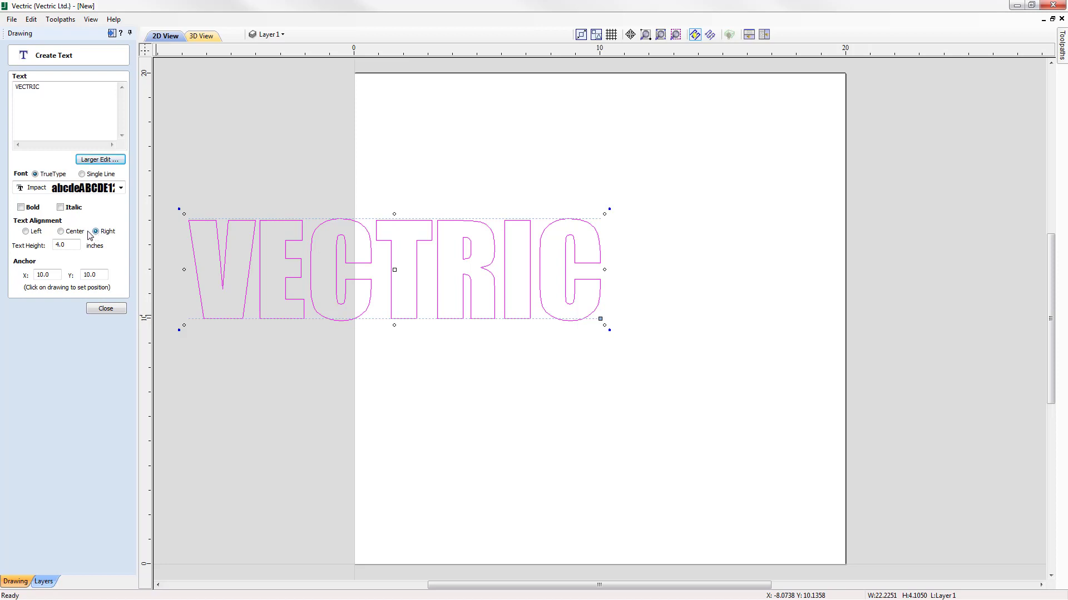
{"action": "left_click", "coordinate": [62, 232]}
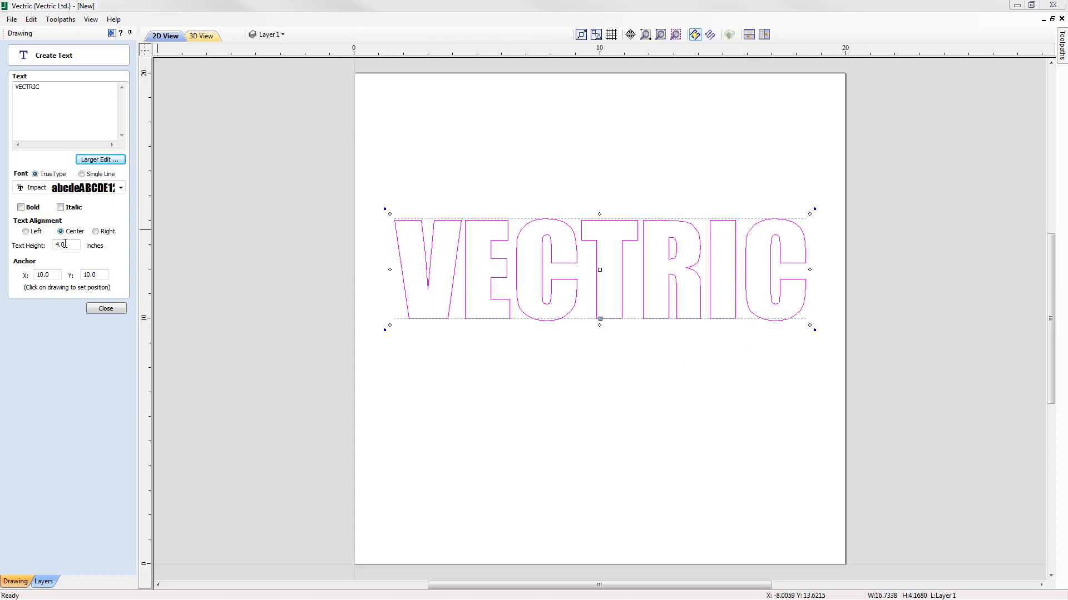
Step: Set the VECTRIC text height to 3 inches and rescale the lettering freehand to a height of about 3.5 inches
{"action": "left_click_drag", "start_coordinate": [66, 244], "coordinate": [41, 243]}
{"action": "type", "text": "3"}
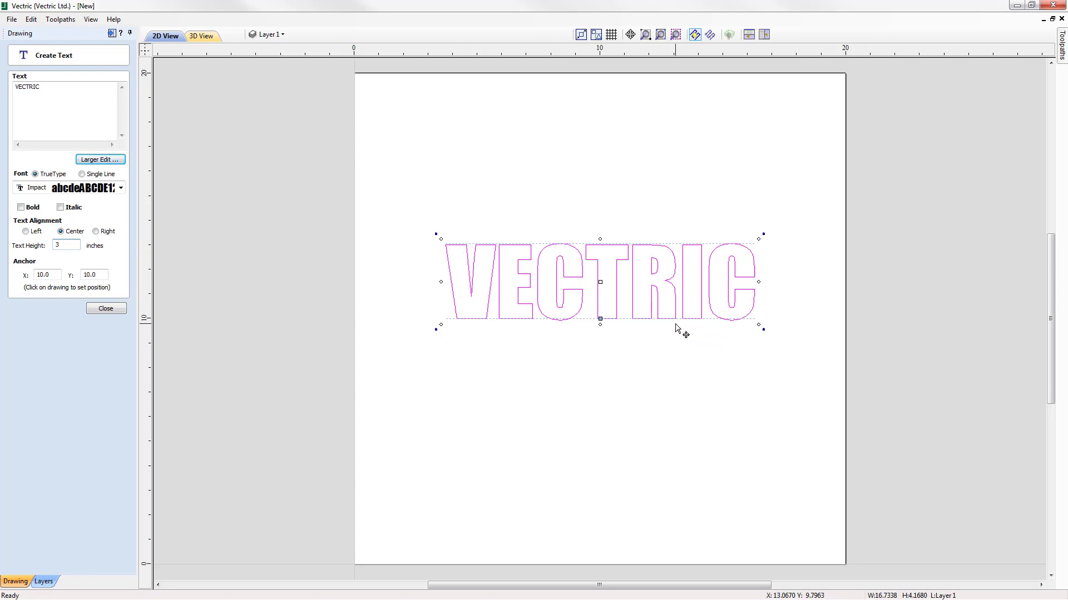
{"action": "double_click", "coordinate": [57, 246]}
{"action": "left_click_drag", "start_coordinate": [759, 238], "coordinate": [776, 228]}
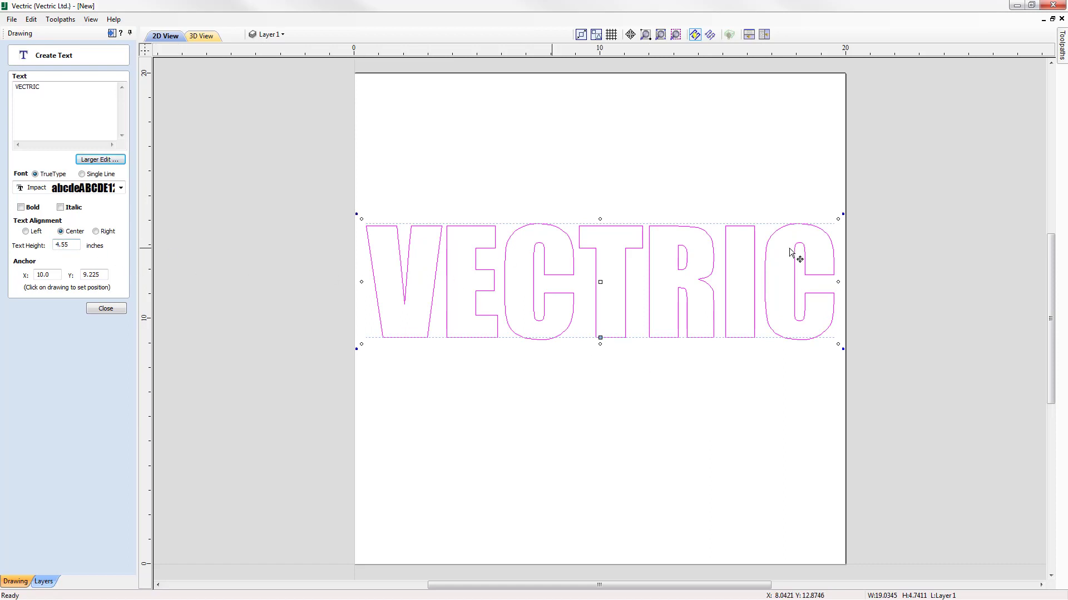
{"action": "left_click_drag", "start_coordinate": [838, 219], "coordinate": [785, 231]}
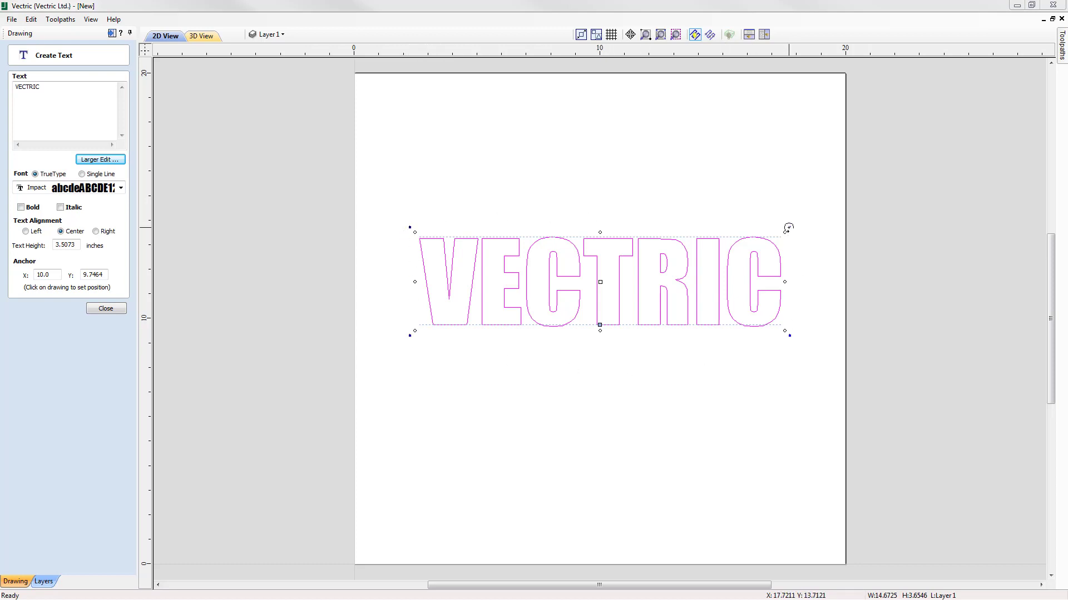
Step: Try rotating the VECTRIC text counter-clockwise and appending SOFTWARE on the same line, and undo both changes
{"action": "left_click_drag", "start_coordinate": [789, 228], "coordinate": [707, 203]}
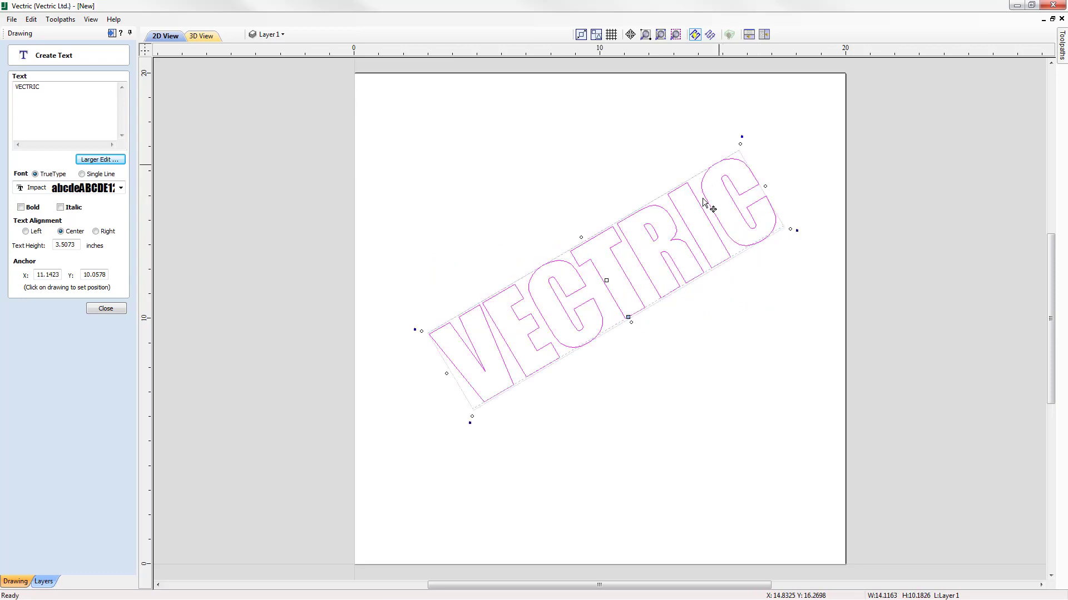
{"action": "left_click", "coordinate": [62, 93]}
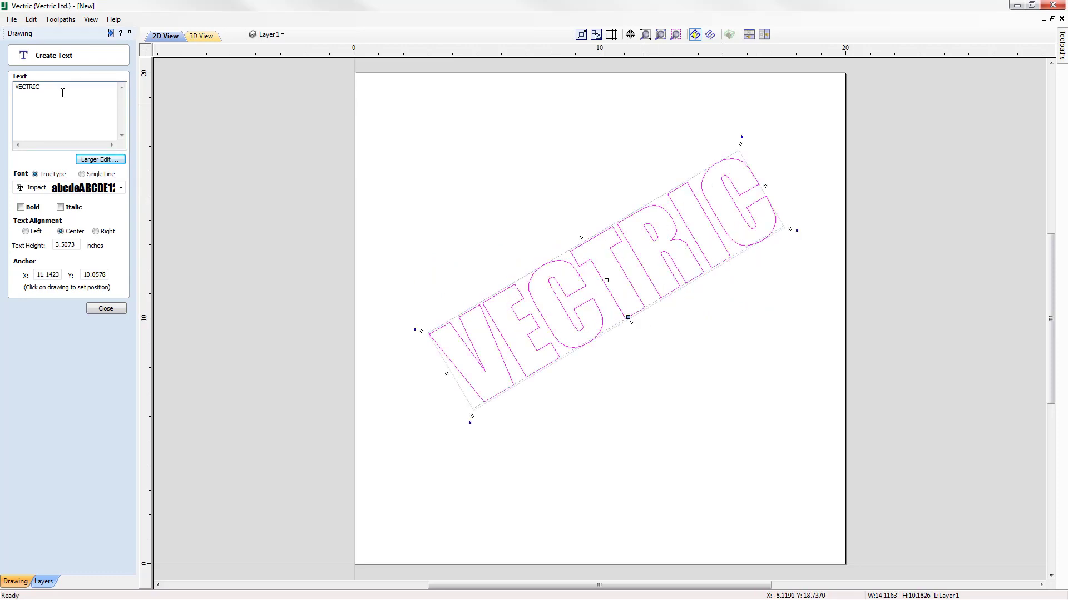
{"action": "type", "text": "SOFTWARE"}
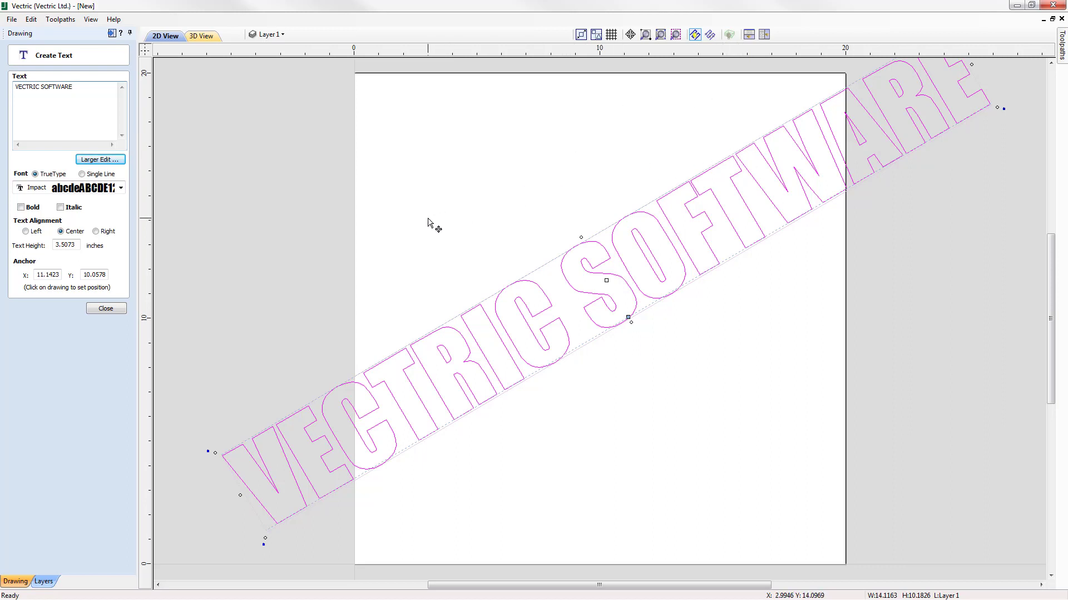
{"action": "key", "text": "ctrl+z"}
{"action": "key", "text": "ctrl+z"}
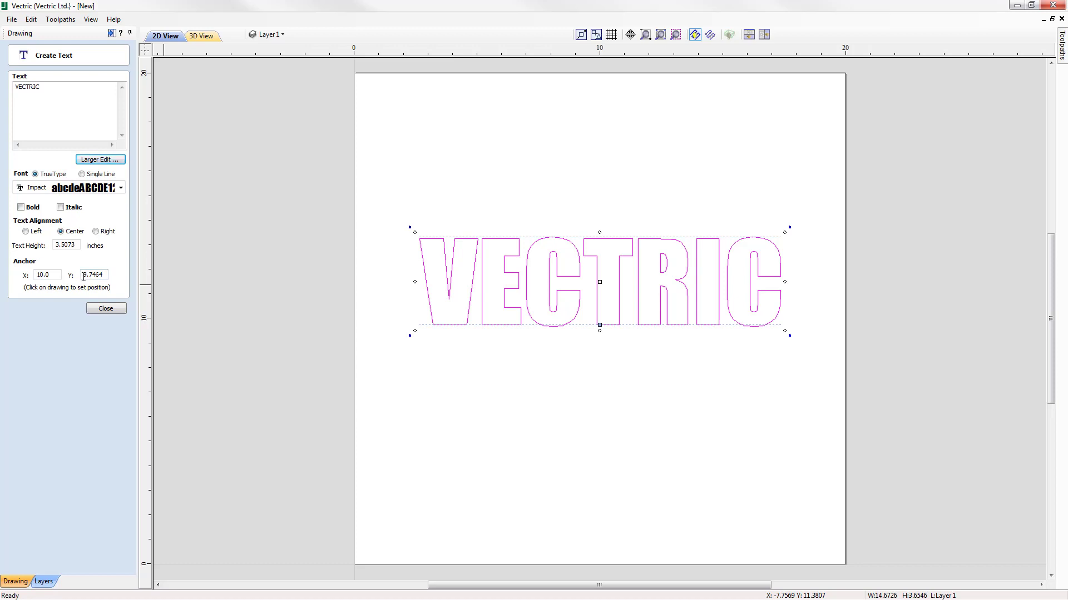
Step: Set the Y anchor of the VECTRIC text to 10
{"action": "left_click_drag", "start_coordinate": [84, 276], "coordinate": [134, 278]}
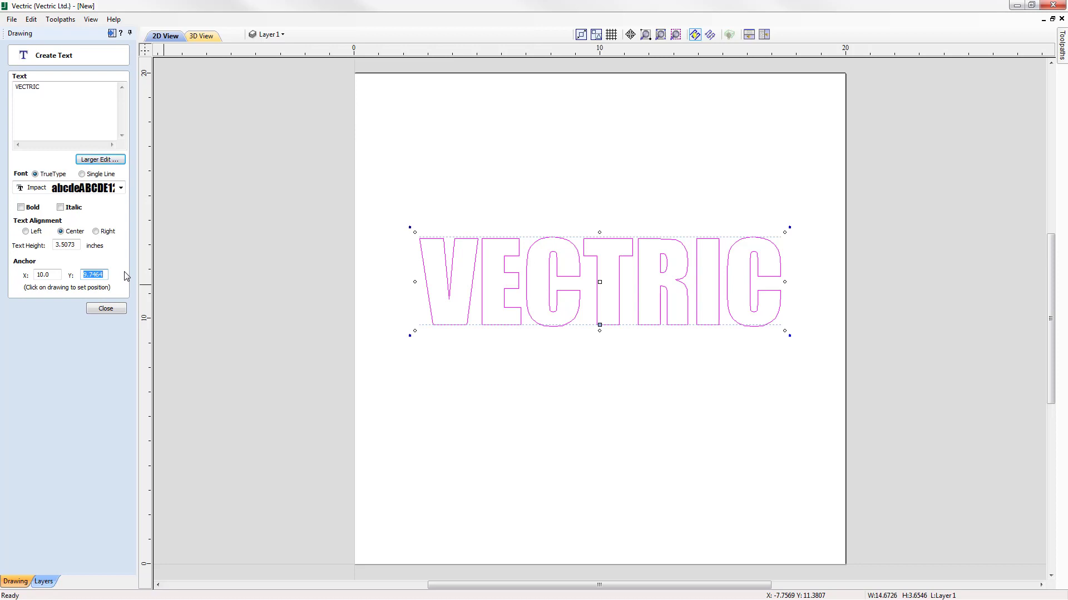
{"action": "type", "text": "10"}
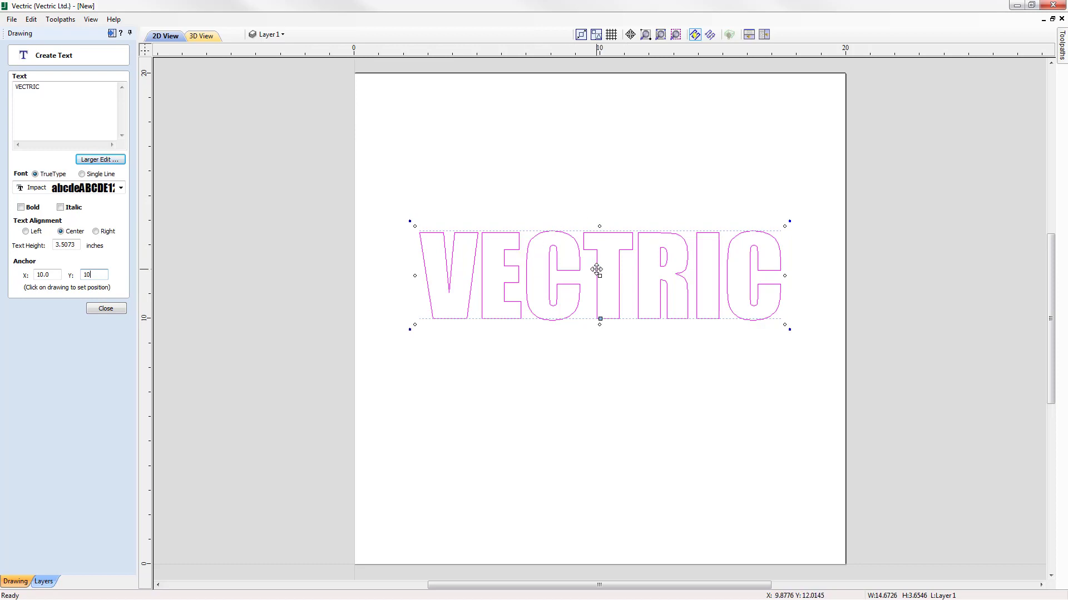
Step: Move the VECTRIC text freehand toward the upper edge of the material and reset its anchor to X 10, Y 10
{"action": "left_click_drag", "start_coordinate": [597, 269], "coordinate": [606, 155]}
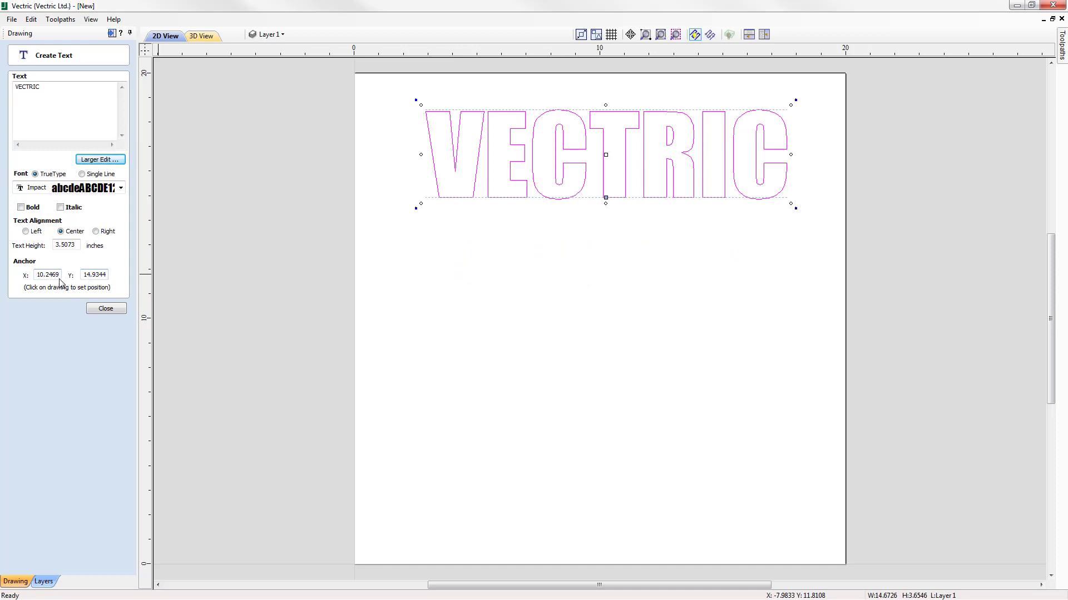
{"action": "left_click_drag", "start_coordinate": [60, 275], "coordinate": [17, 272]}
{"action": "type", "text": "10.0"}
{"action": "key", "text": "Tab"}
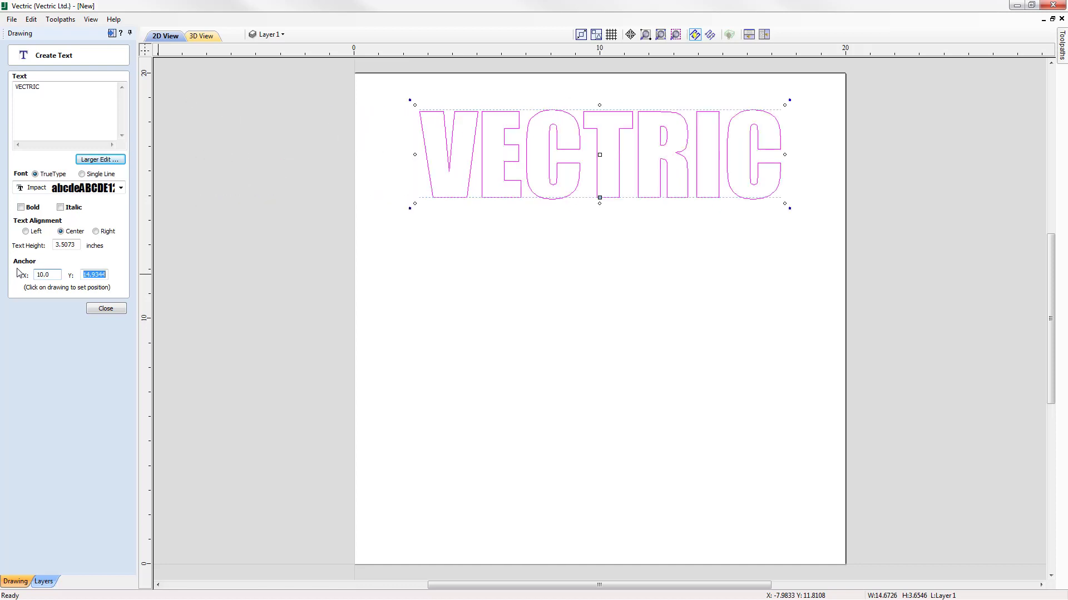
{"action": "type", "text": "10"}
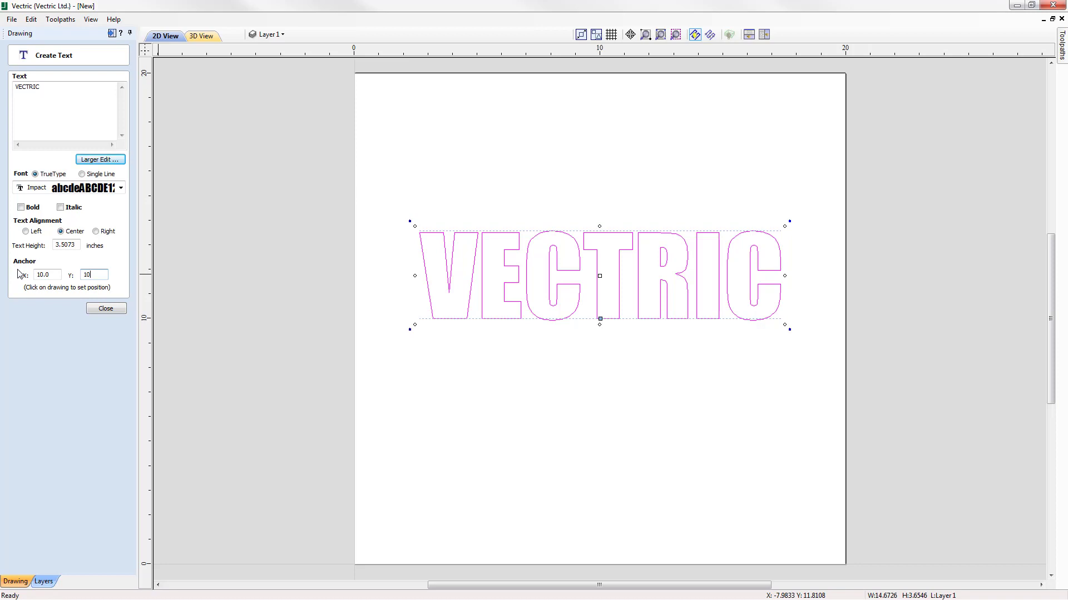
Step: Try starting a second text block below the VECTRIC lettering and close the Create Text form without entering anything
{"action": "left_click", "coordinate": [468, 480]}
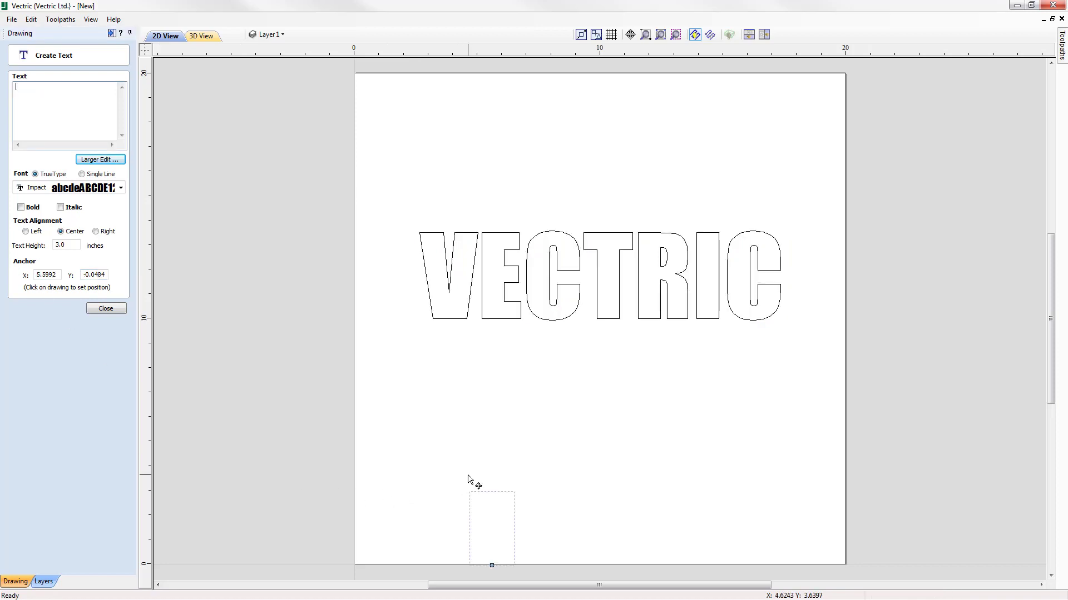
{"action": "left_click", "coordinate": [511, 467]}
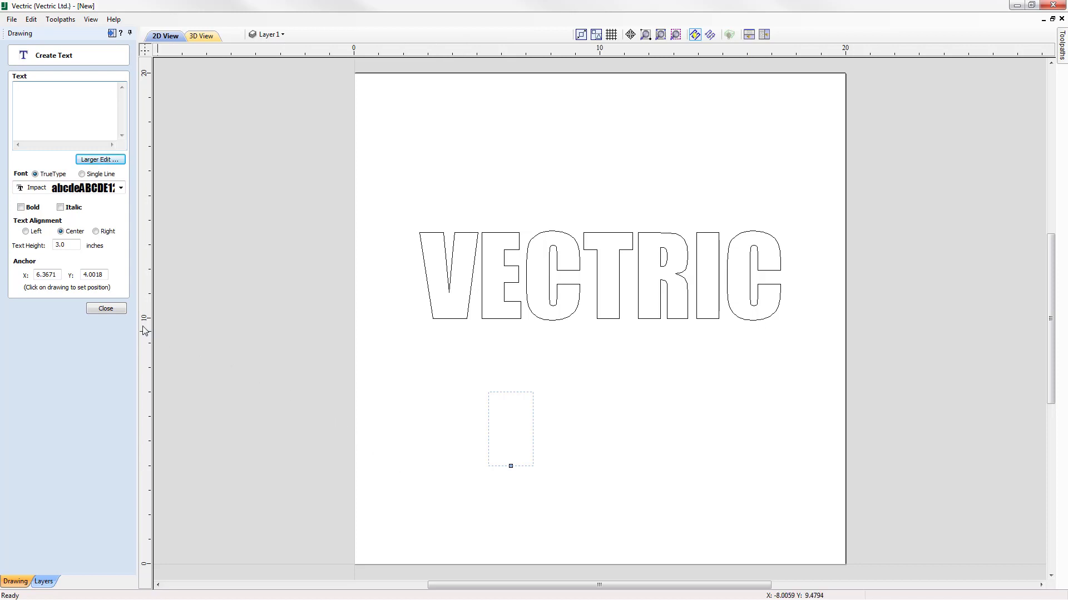
{"action": "left_click", "coordinate": [107, 309]}
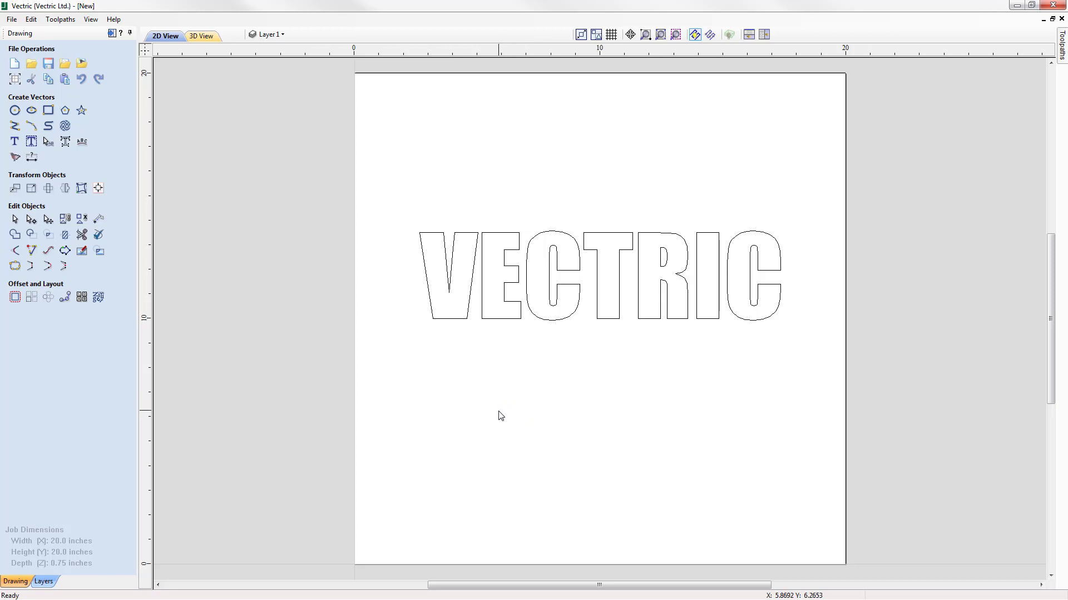
Step: Reopen the VECTRIC text for editing and add SOFTWARE as a second line
{"action": "left_click", "coordinate": [569, 321]}
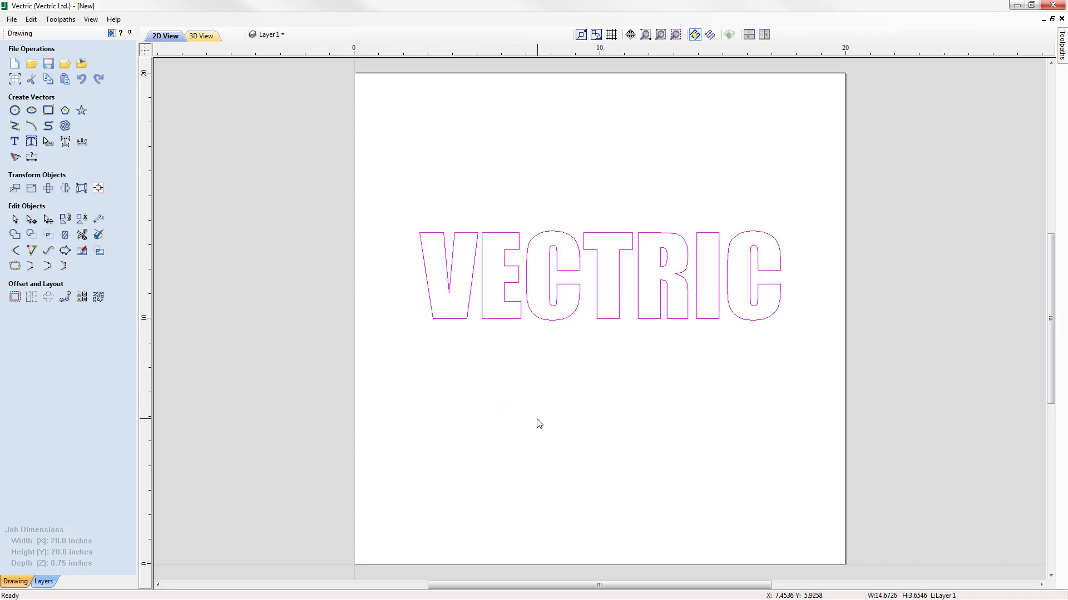
{"action": "left_click", "coordinate": [15, 142]}
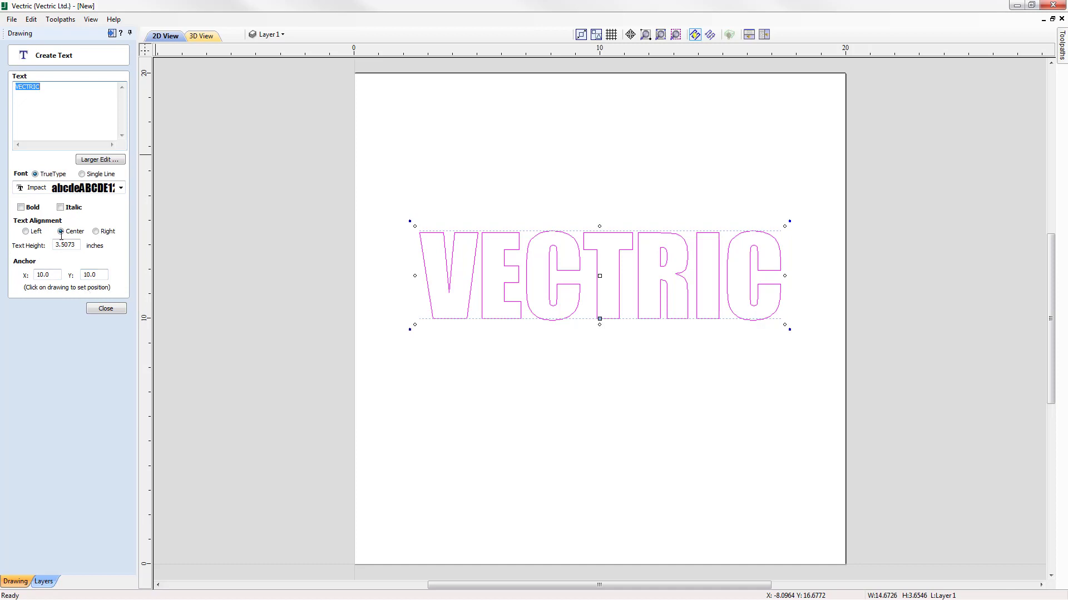
{"action": "left_click", "coordinate": [57, 87]}
{"action": "type", "text": "SOFTWARE"}
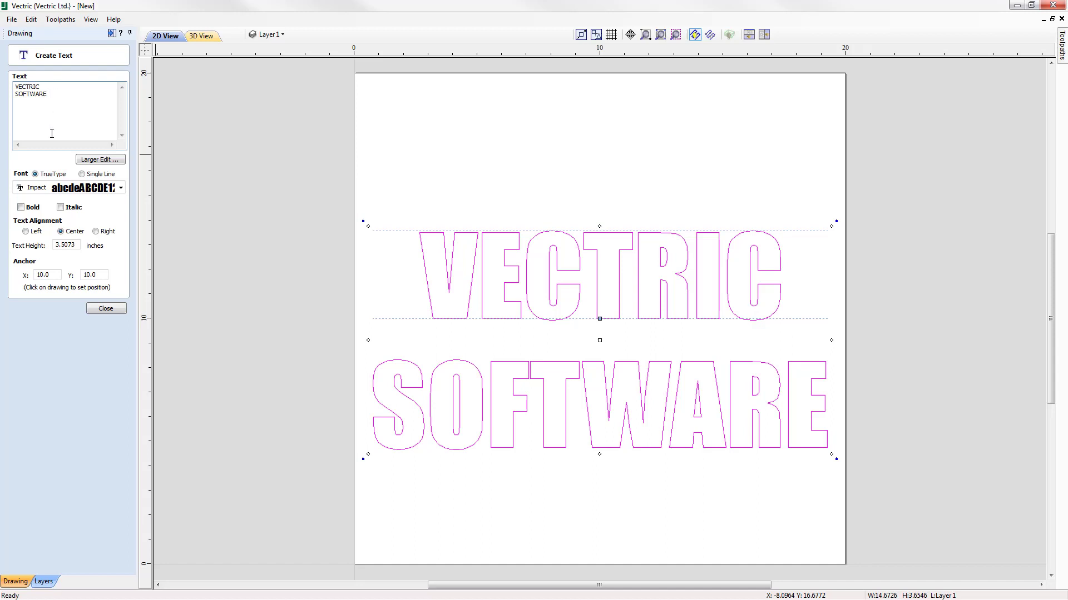
Step: Try bold and italic styling on the two-line VECTRIC SOFTWARE text one at a time, switching each off again
{"action": "left_click", "coordinate": [27, 212]}
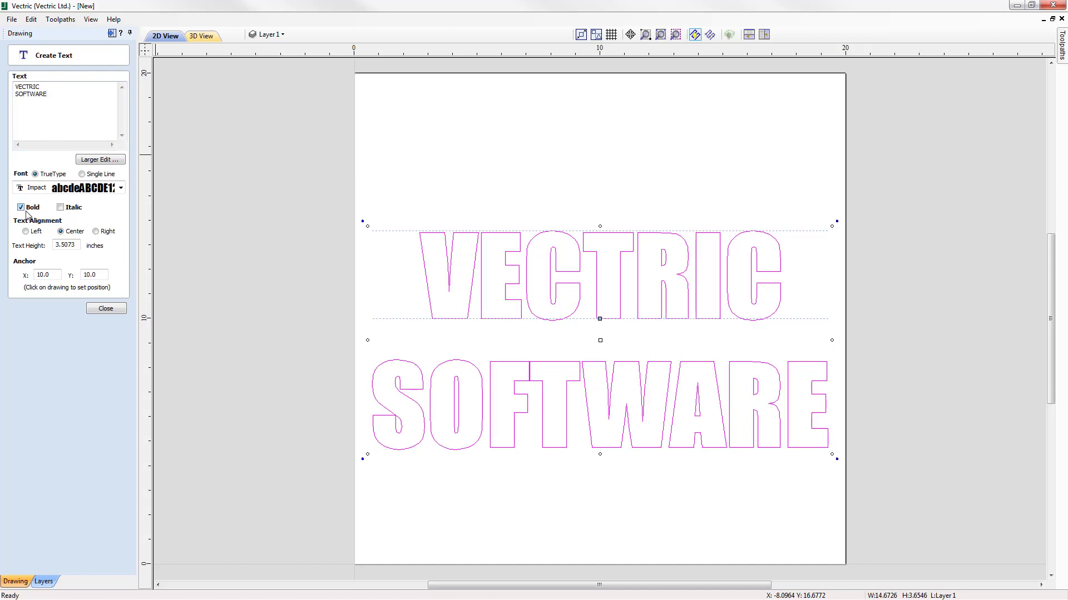
{"action": "left_click", "coordinate": [22, 208]}
{"action": "left_click", "coordinate": [60, 208]}
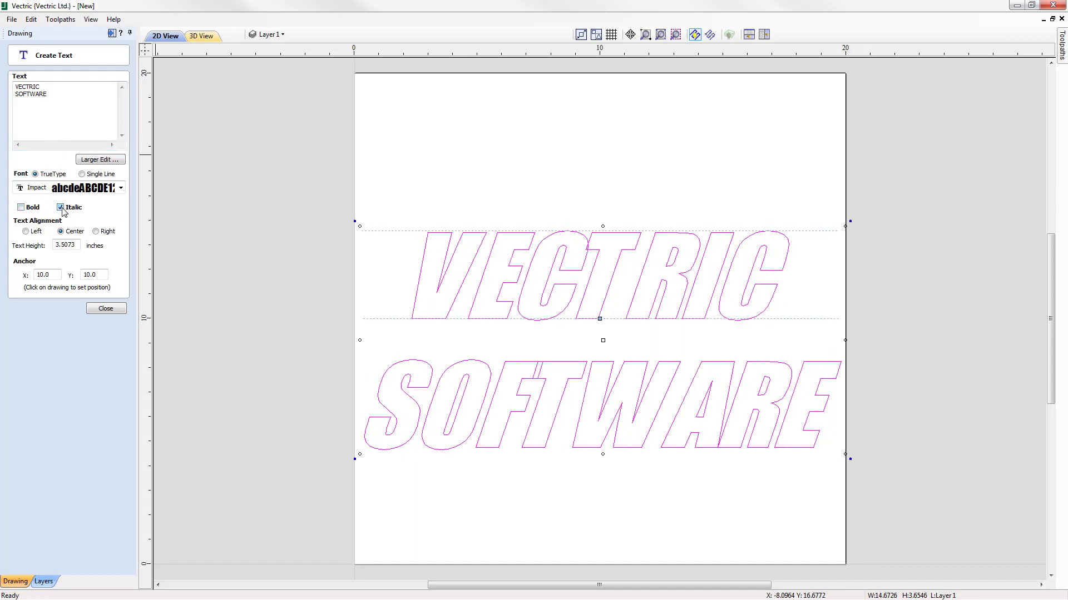
{"action": "left_click", "coordinate": [61, 208]}
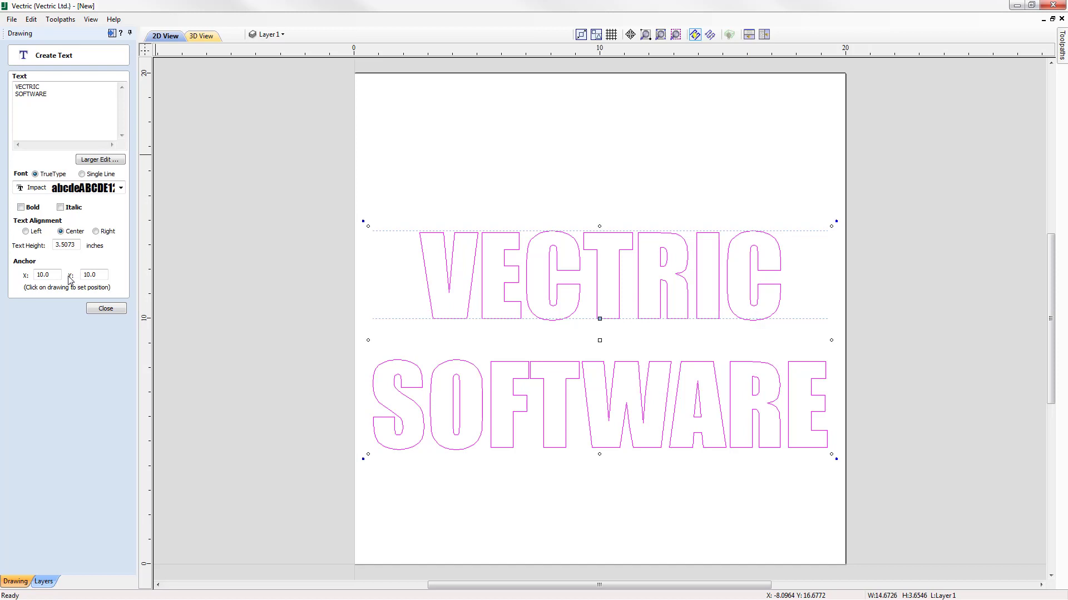
Step: Close the text form and delete the VECTRIC SOFTWARE text from the drawing
{"action": "left_click", "coordinate": [98, 309]}
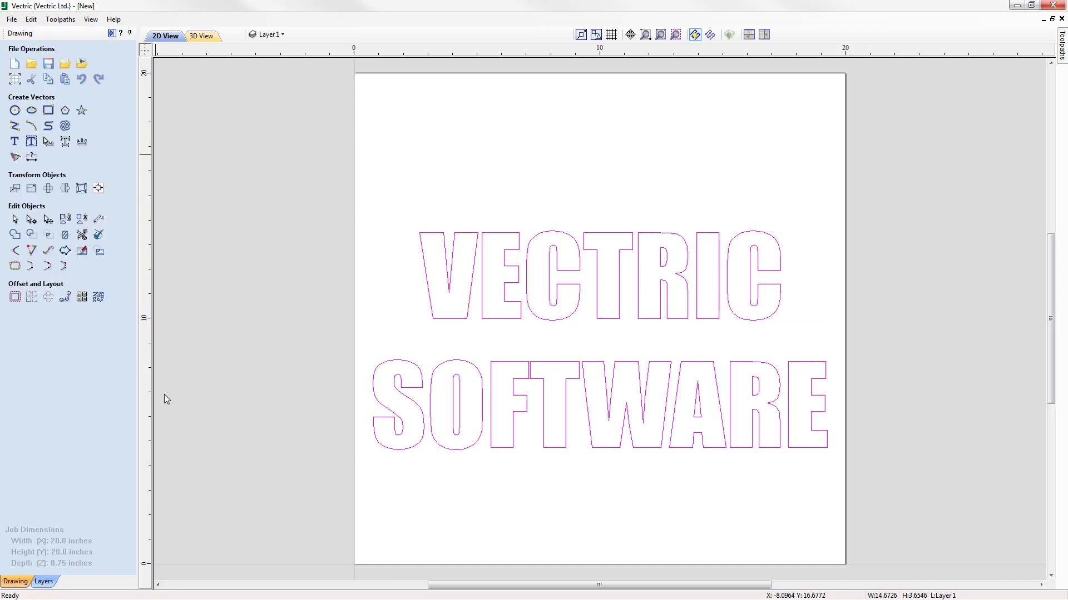
{"action": "left_click", "coordinate": [523, 324]}
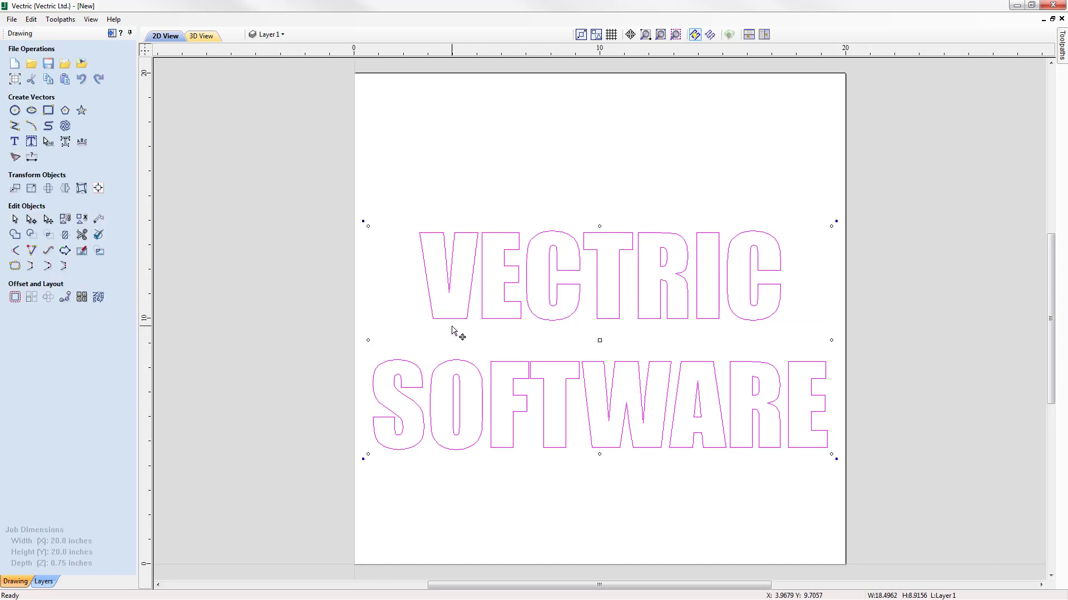
{"action": "key", "text": "Delete"}
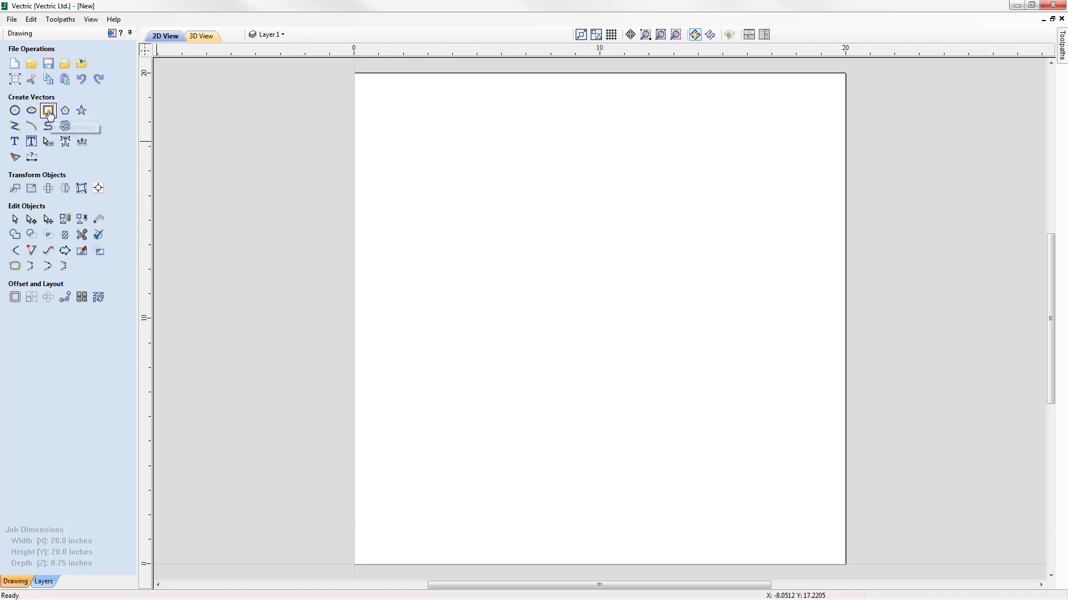
Step: Create a square-cornered rectangle 16 inches wide and 6 inches high, centered at X 10, Y 10
{"action": "left_click", "coordinate": [49, 111]}
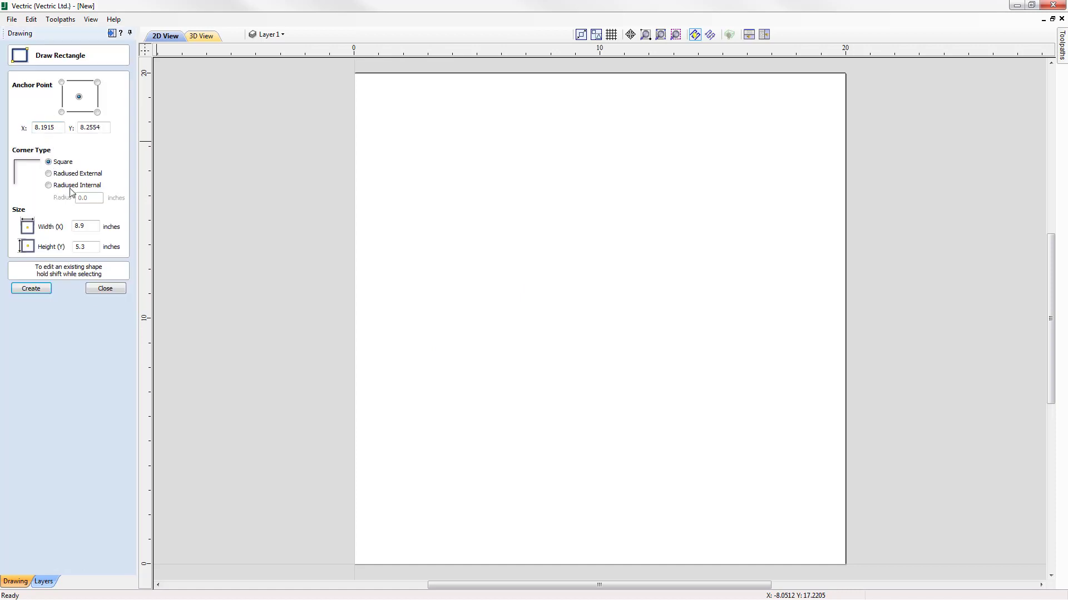
{"action": "double_click", "coordinate": [68, 226]}
{"action": "type", "text": "16"}
{"action": "double_click", "coordinate": [72, 246]}
{"action": "double_click", "coordinate": [58, 127]}
{"action": "type", "text": "10"}
{"action": "key", "text": "Tab"}
{"action": "type", "text": "1"}
{"action": "left_click", "coordinate": [44, 288]}
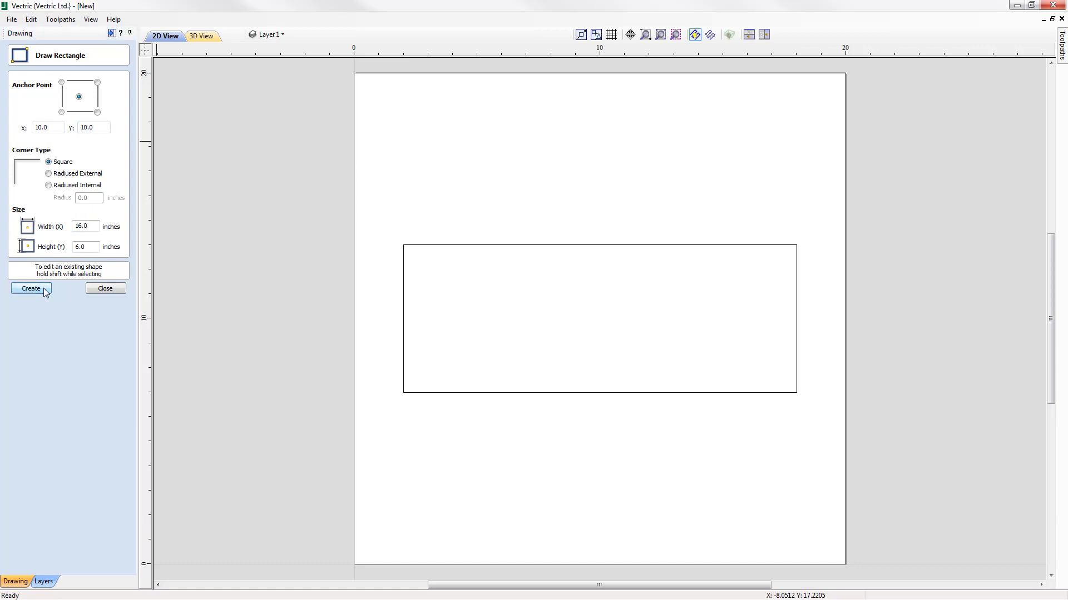
{"action": "left_click", "coordinate": [105, 288]}
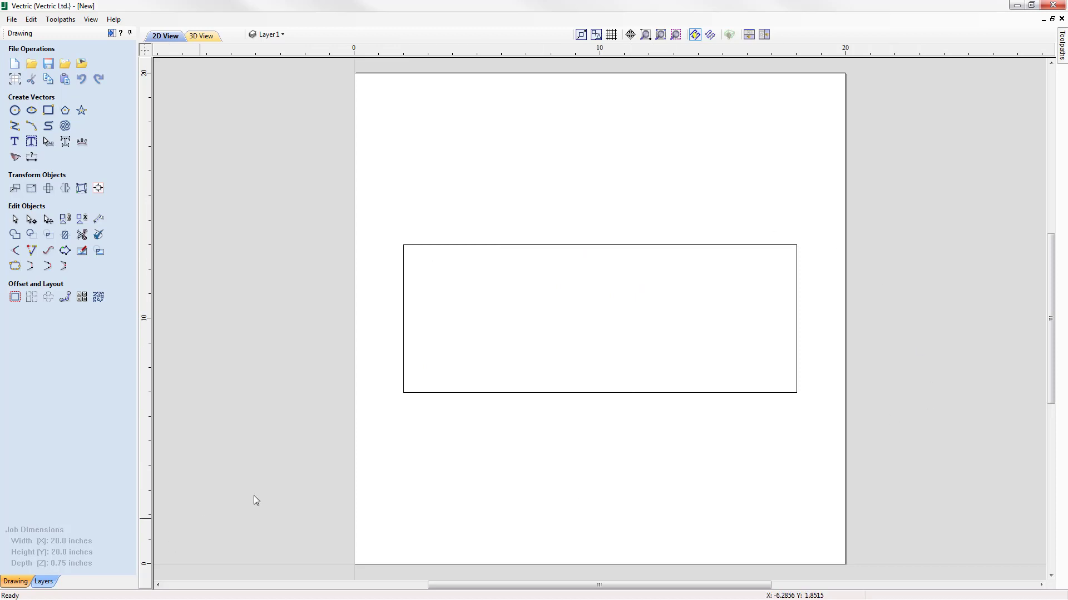
Step: Start Auto Layout Text with the rectangle as bounding box, try the whole material area instead, and return to the rectangle
{"action": "left_click", "coordinate": [429, 394]}
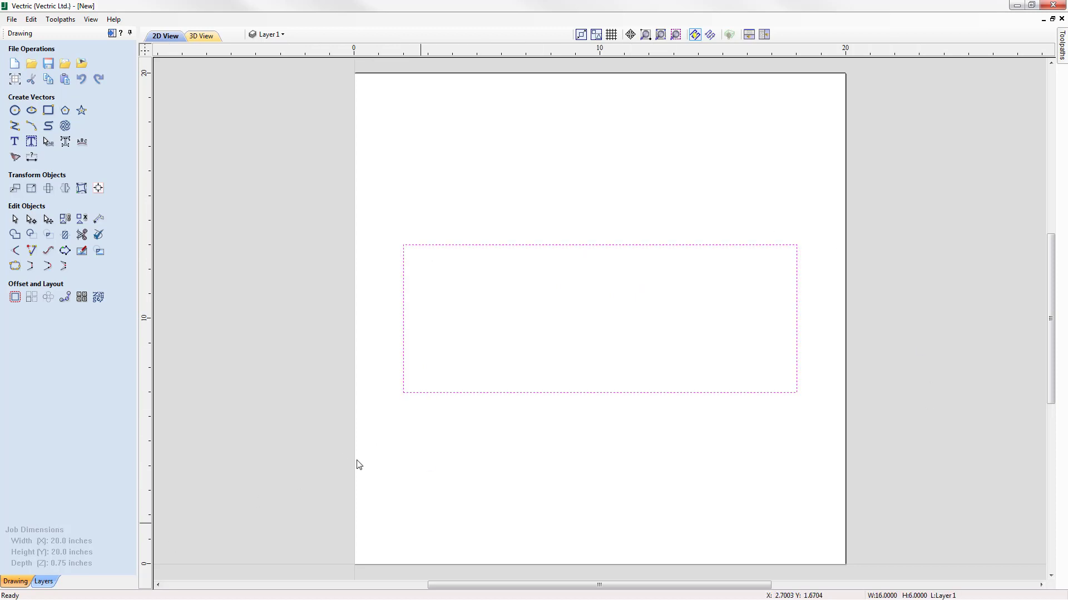
{"action": "left_click", "coordinate": [31, 143]}
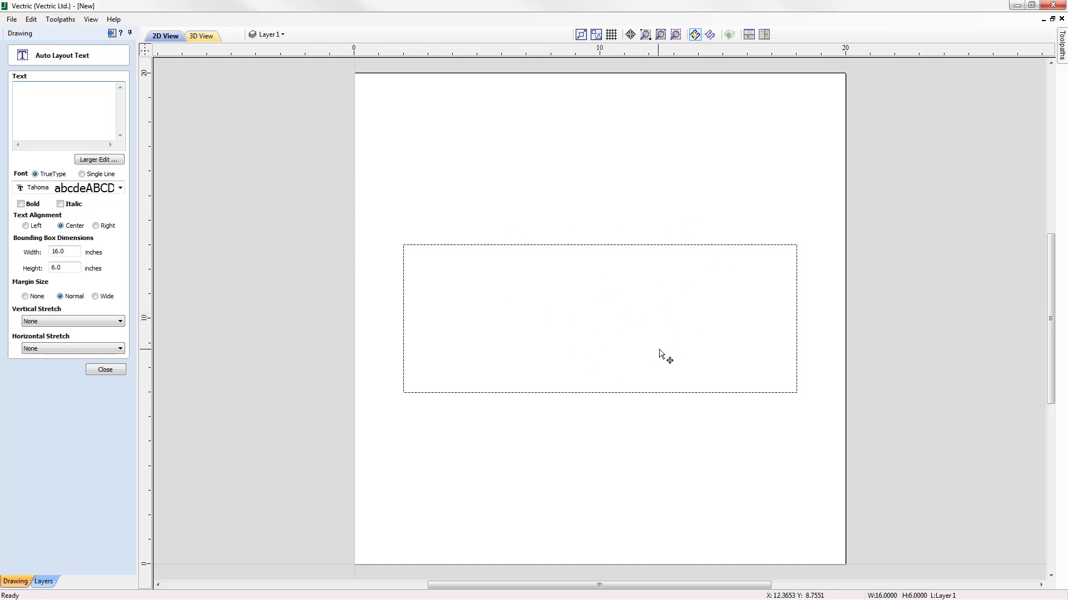
{"action": "left_click", "coordinate": [555, 164]}
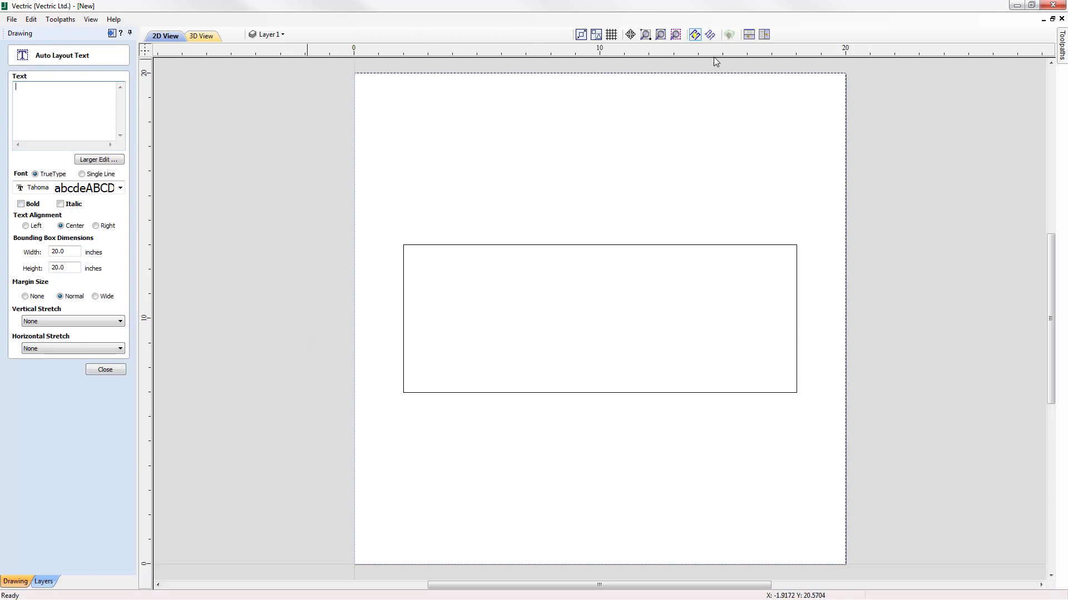
{"action": "left_click", "coordinate": [668, 245]}
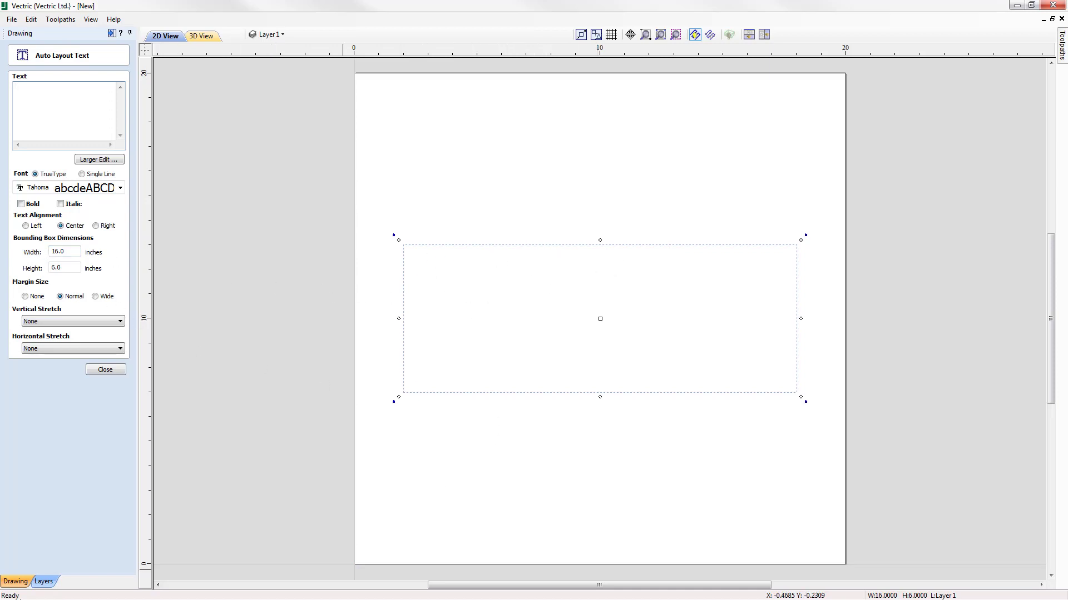
{"action": "left_click", "coordinate": [260, 61]}
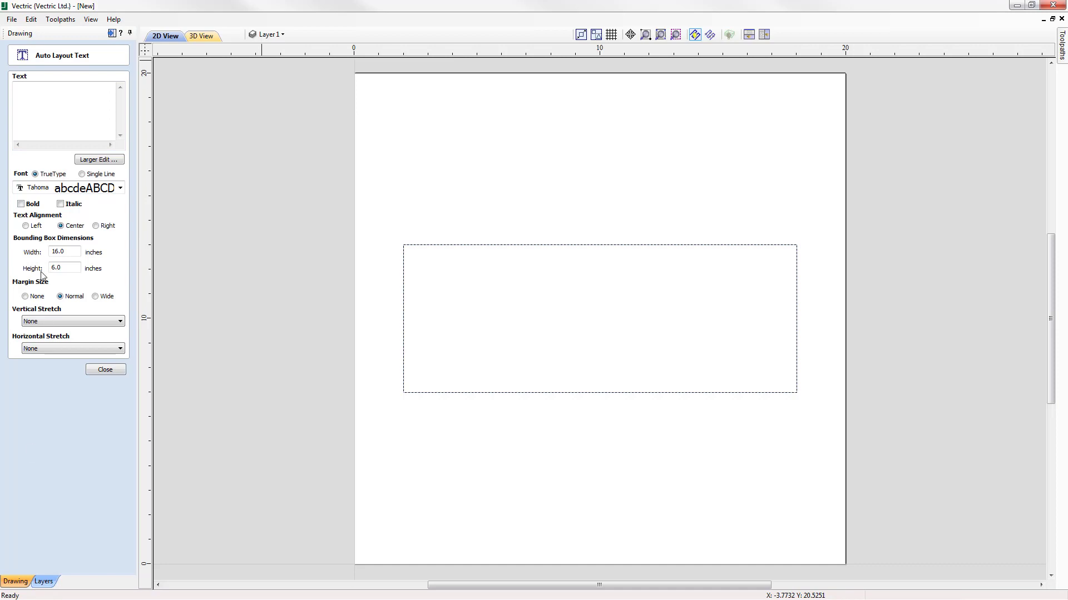
Step: Enter VECTRIC, SOFTWARE and FOR CNC on three separate lines as the auto layout text
{"action": "left_click", "coordinate": [49, 89]}
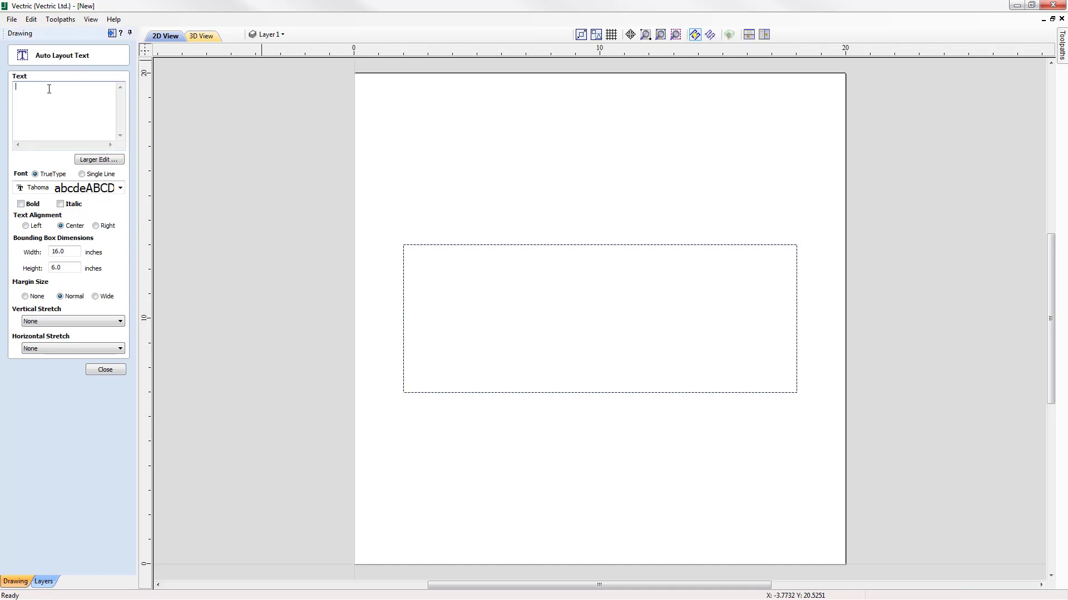
{"action": "type", "text": "VECTR"}
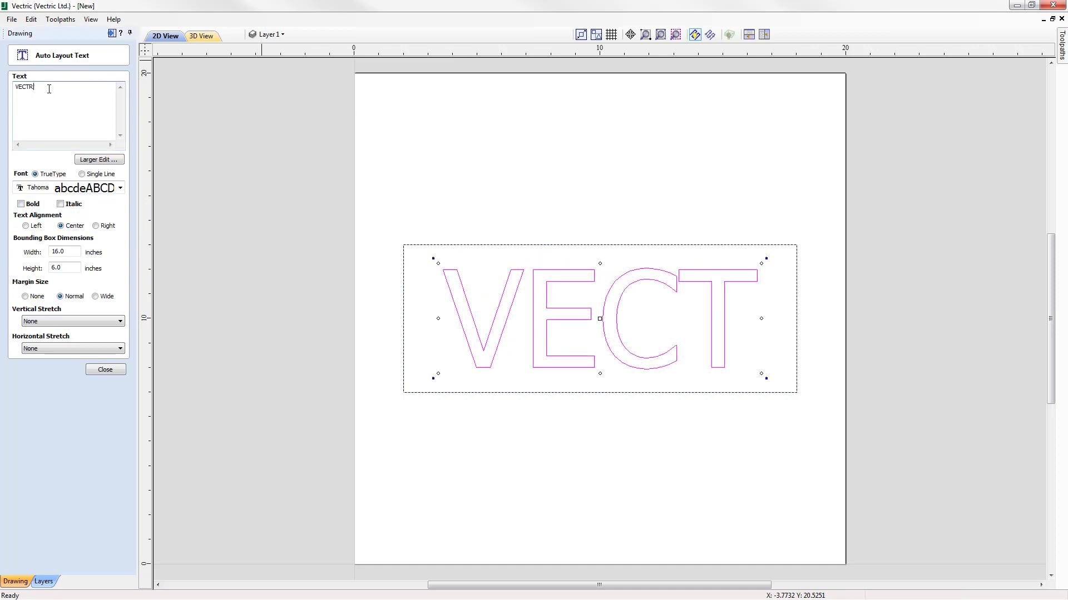
{"action": "type", "text": "IC"}
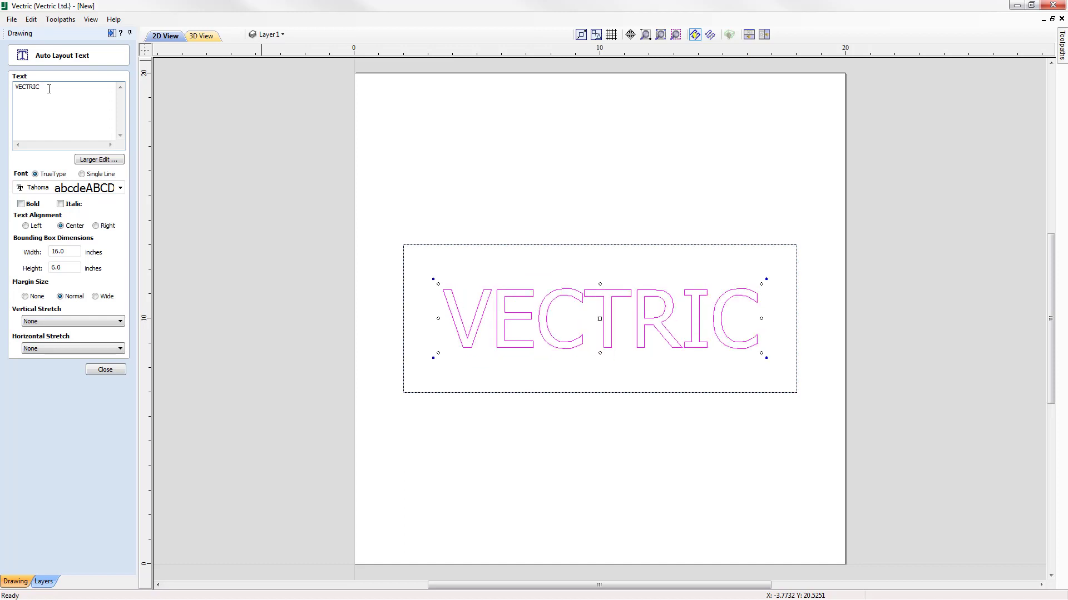
{"action": "key", "text": "Return"}
{"action": "type", "text": "SOFTWARE "}
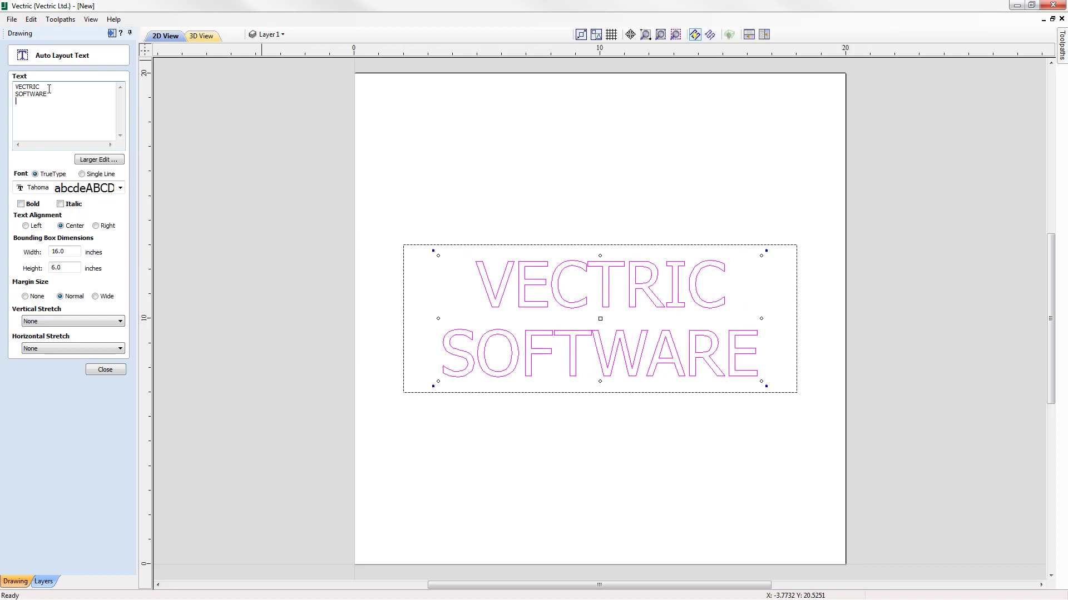
{"action": "type", "text": "FOR CNC"}
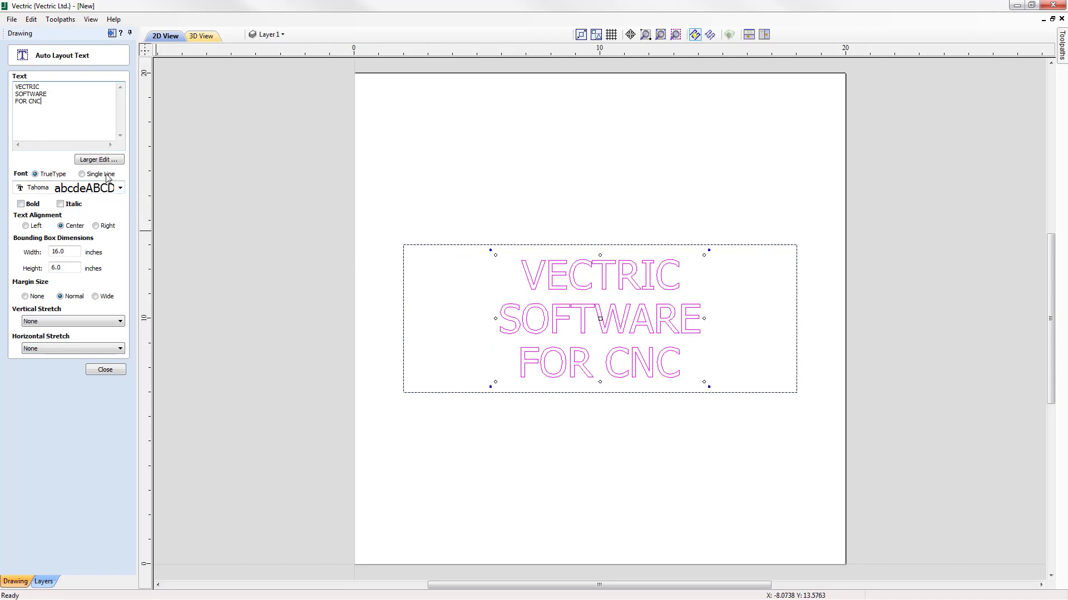
Step: Browse through the TrueType fonts on the three-line text and set it to Britannic Bold
{"action": "left_click", "coordinate": [120, 190]}
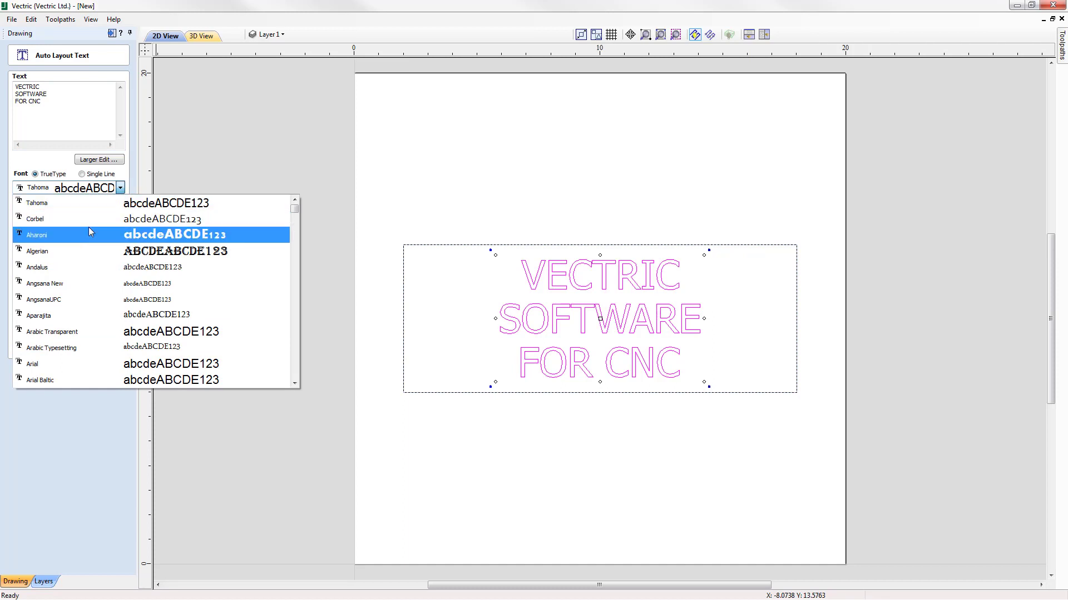
{"action": "scroll", "coordinate": [91, 283], "scroll_direction": "down", "scroll_amount": 3}
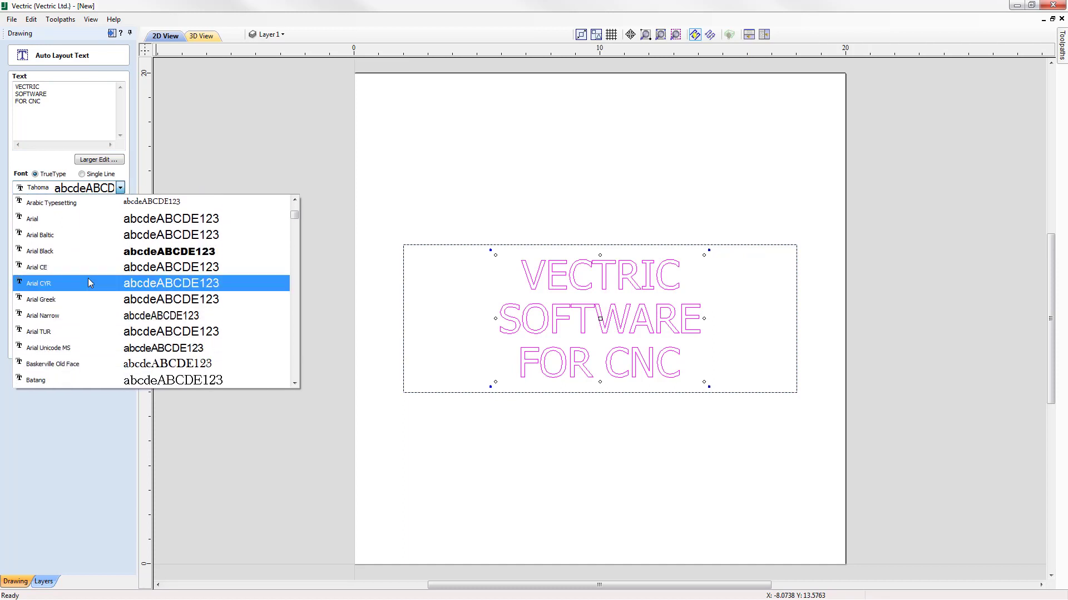
{"action": "left_click", "coordinate": [90, 283]}
{"action": "key", "text": "Down"}
{"action": "key", "text": "Down"}
{"action": "key", "text": "Down"}
{"action": "key", "text": "Down"}
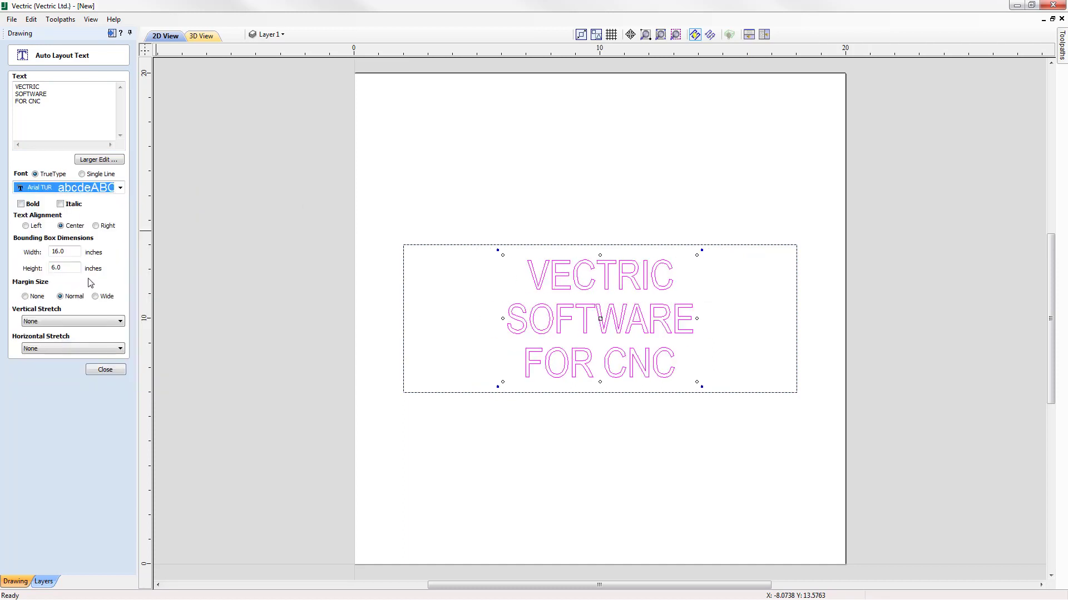
{"action": "key", "text": "Down"}
{"action": "key", "text": "Down"}
{"action": "key", "text": "Down"}
{"action": "key", "text": "Down"}
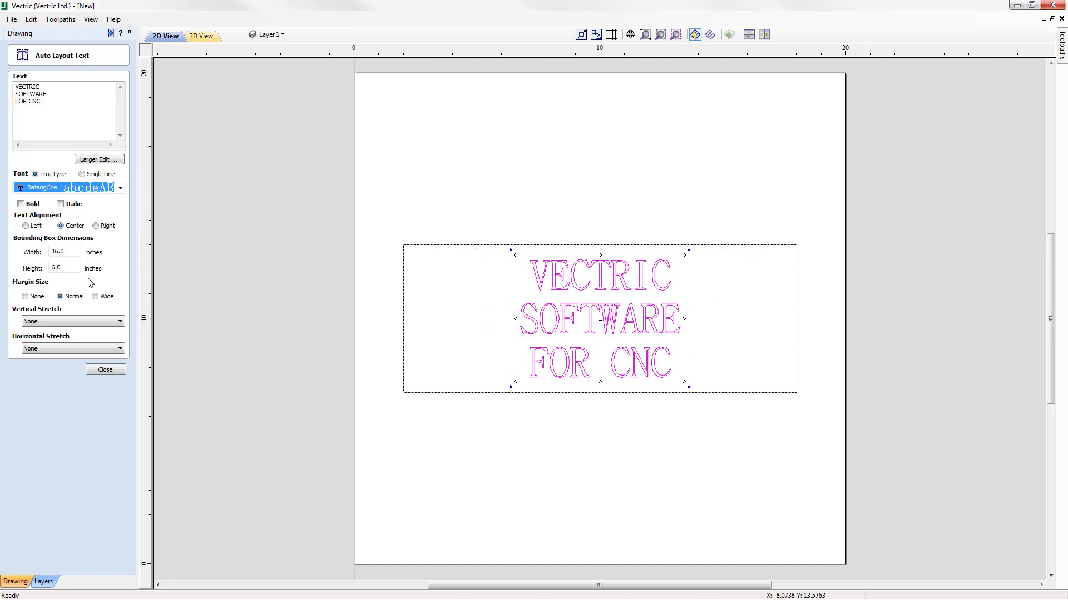
{"action": "key", "text": "Down"}
{"action": "key", "text": "Down"}
{"action": "key", "text": "Down"}
{"action": "key", "text": "Down"}
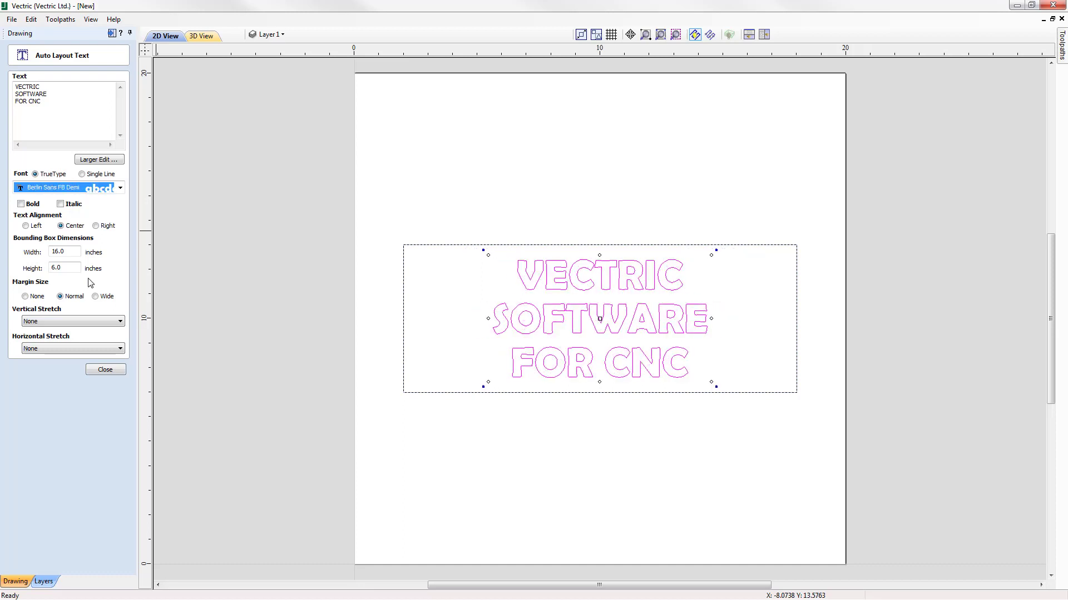
{"action": "key", "text": "Down"}
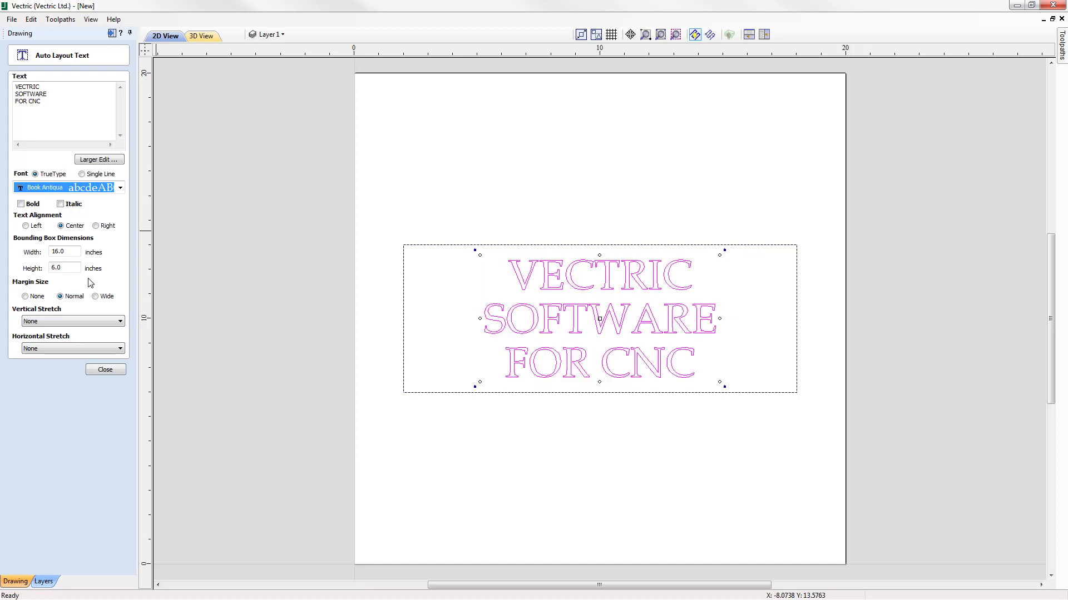
{"action": "key", "text": "Down"}
{"action": "key", "text": "Down"}
{"action": "key", "text": "Down"}
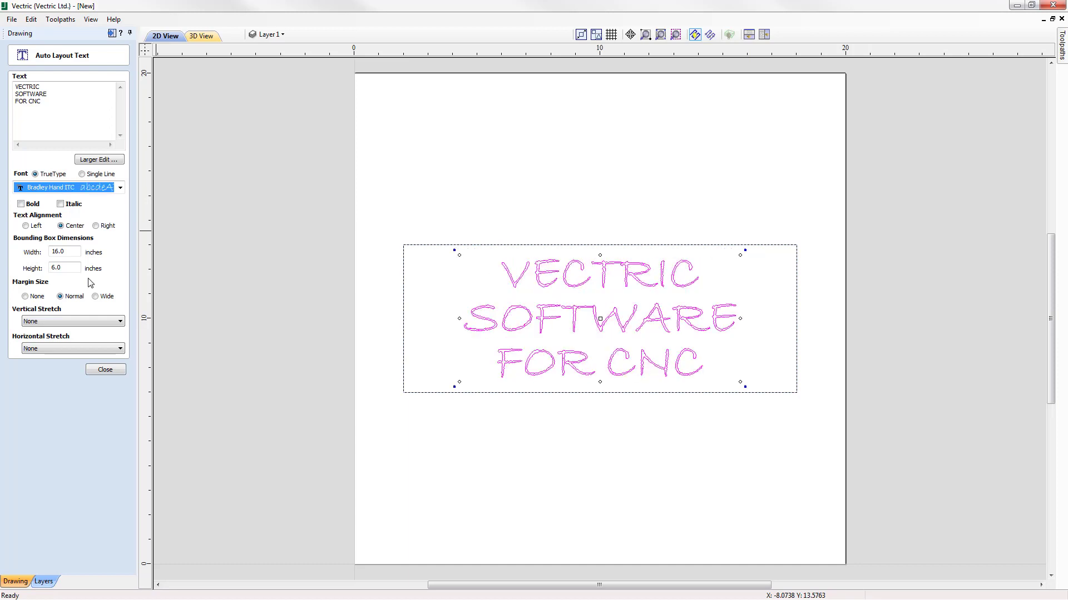
{"action": "key", "text": "Down"}
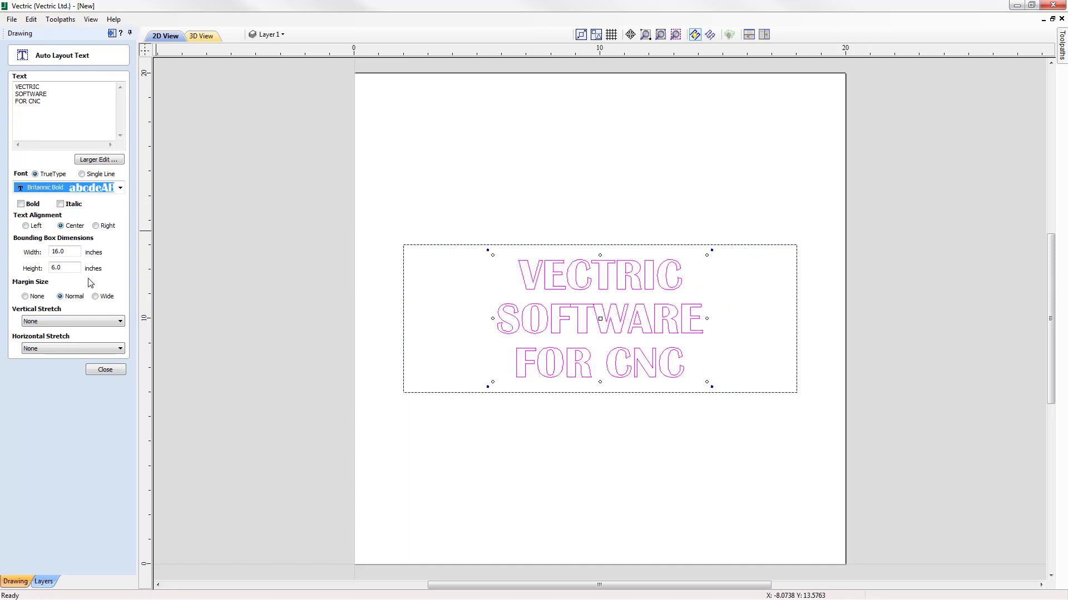
Step: Try bold and italic styling on the three-line text, alone and combined, and switch both off again
{"action": "left_click", "coordinate": [34, 206]}
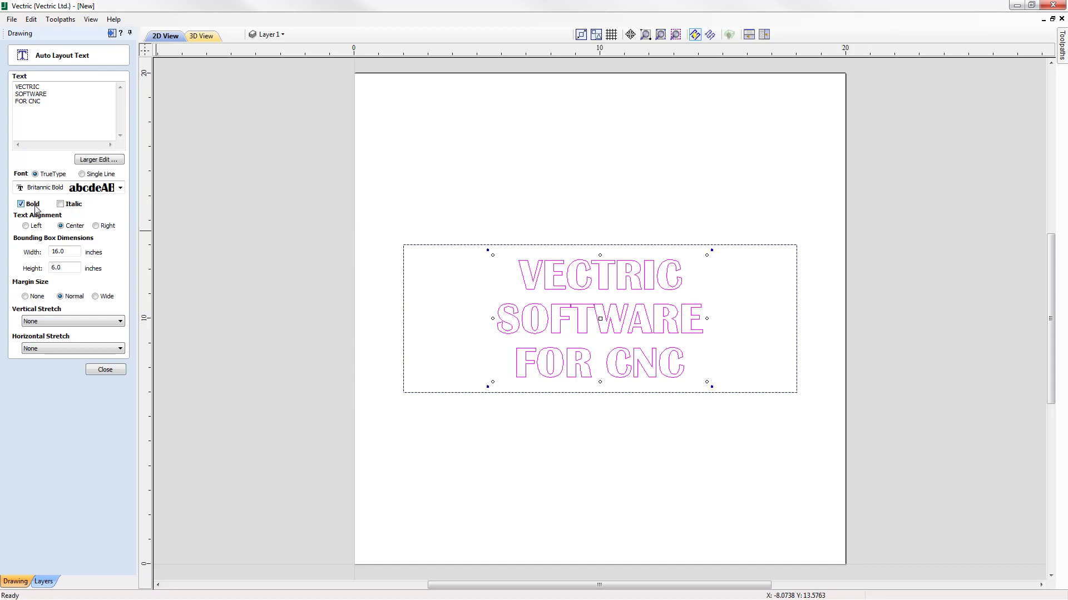
{"action": "left_click", "coordinate": [36, 207]}
{"action": "left_click", "coordinate": [61, 205]}
{"action": "left_click", "coordinate": [25, 204]}
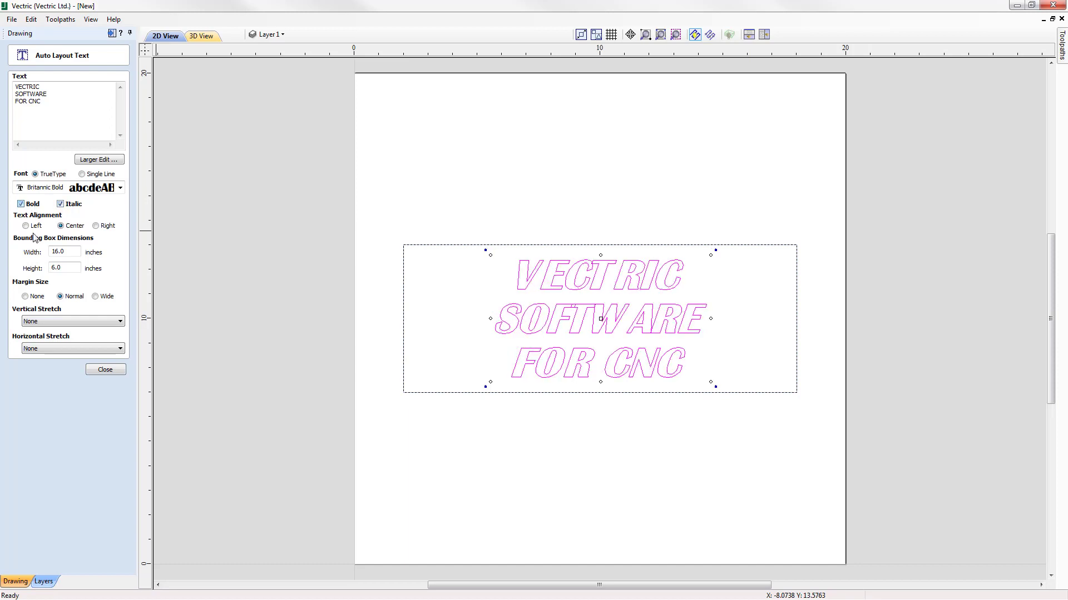
{"action": "left_click", "coordinate": [61, 204]}
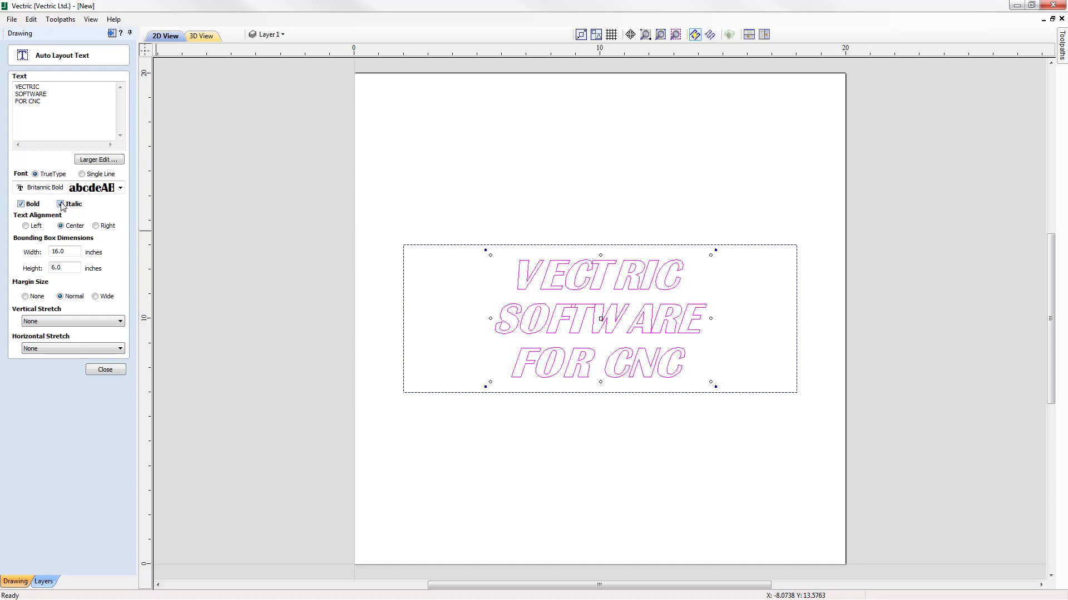
{"action": "left_click", "coordinate": [25, 205]}
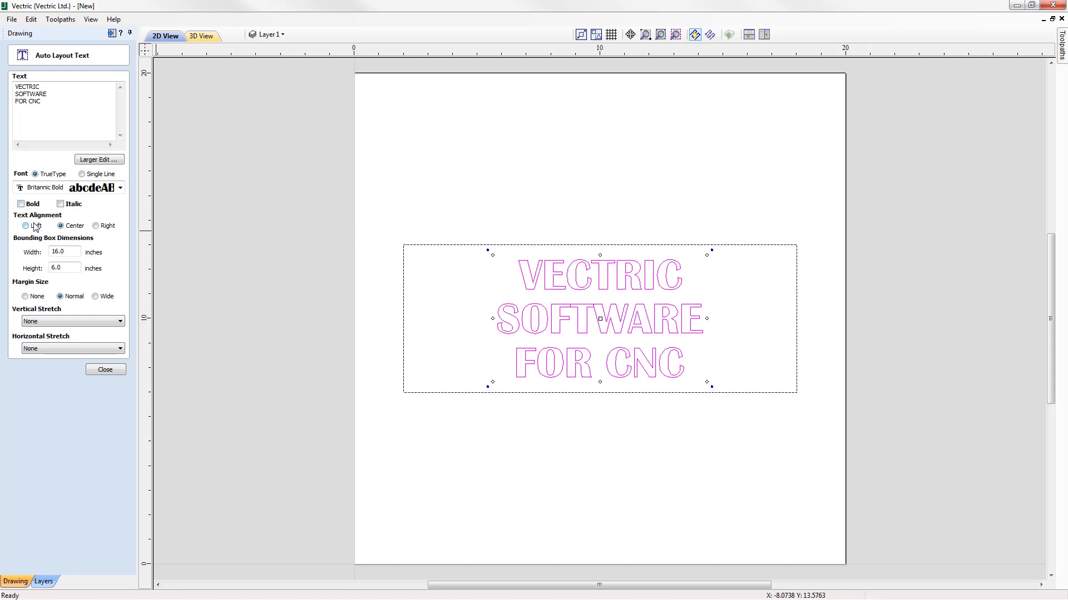
Step: Try left and right alignment for the three-line text and return it to center alignment
{"action": "left_click", "coordinate": [28, 228]}
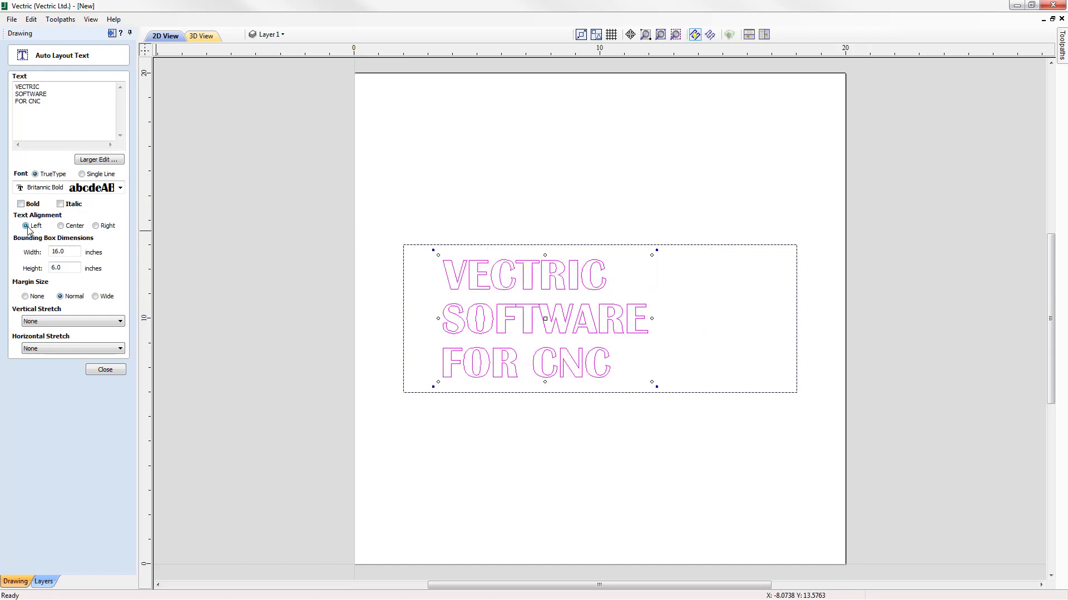
{"action": "left_click", "coordinate": [61, 226]}
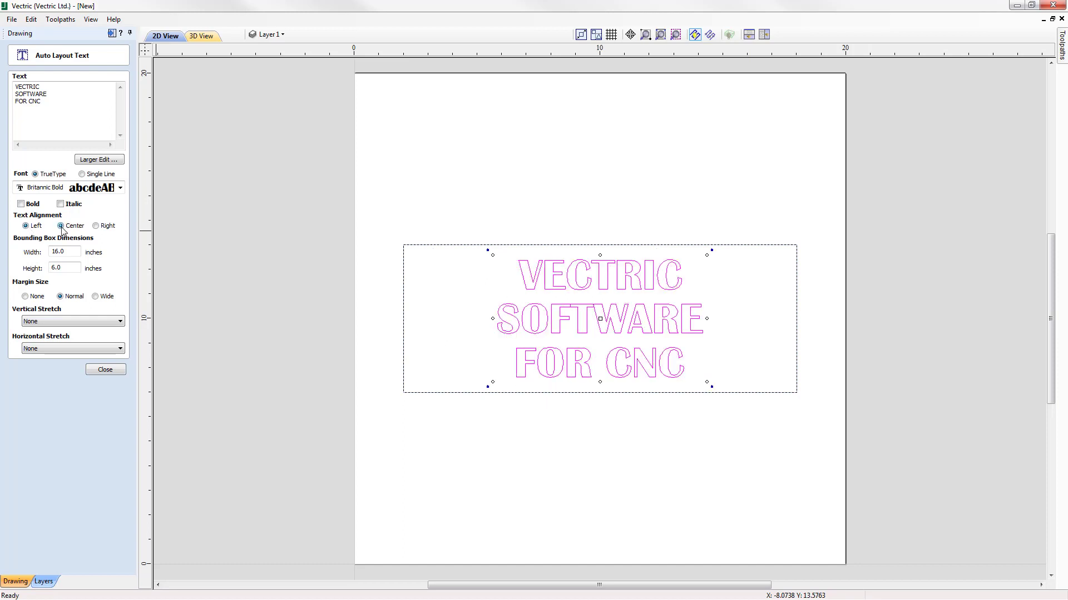
{"action": "left_click", "coordinate": [98, 228]}
{"action": "left_click", "coordinate": [63, 229]}
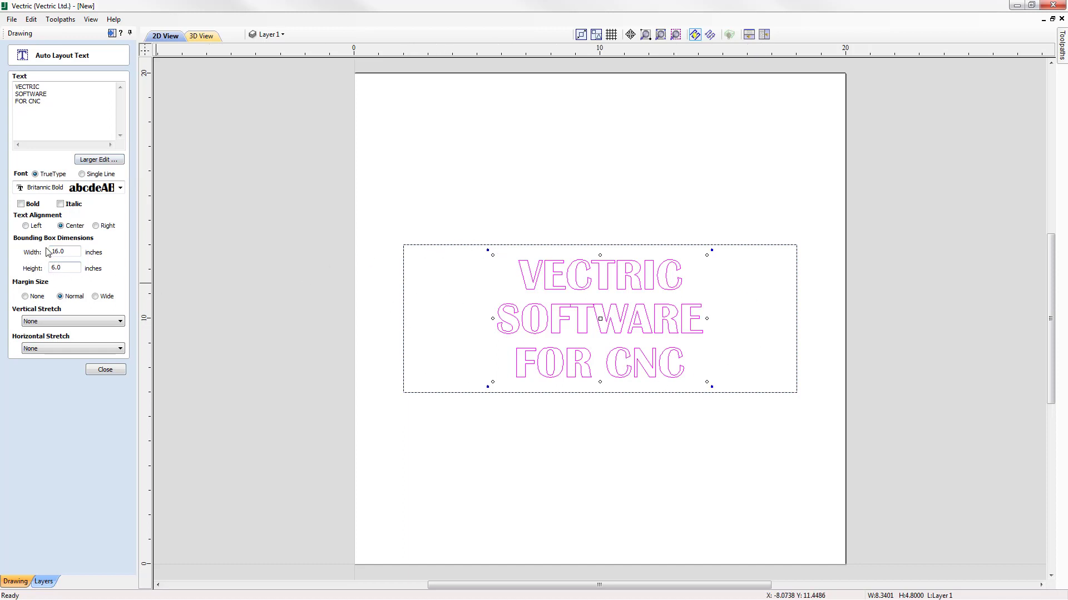
Step: Try a bounding box height of 16 inches for the text layout and set it back to 6 inches
{"action": "double_click", "coordinate": [64, 268]}
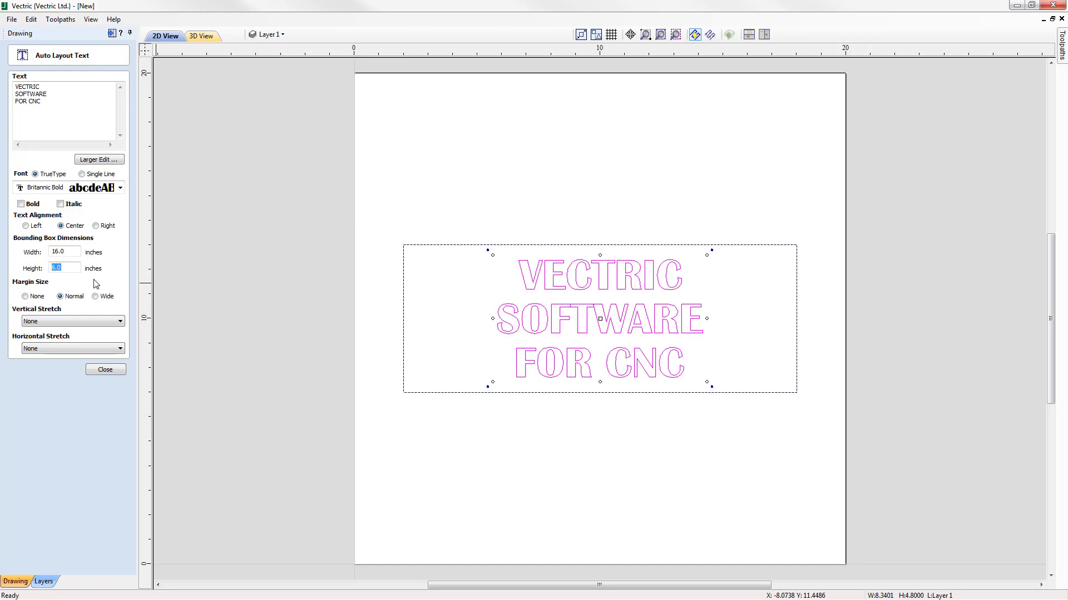
{"action": "type", "text": "16"}
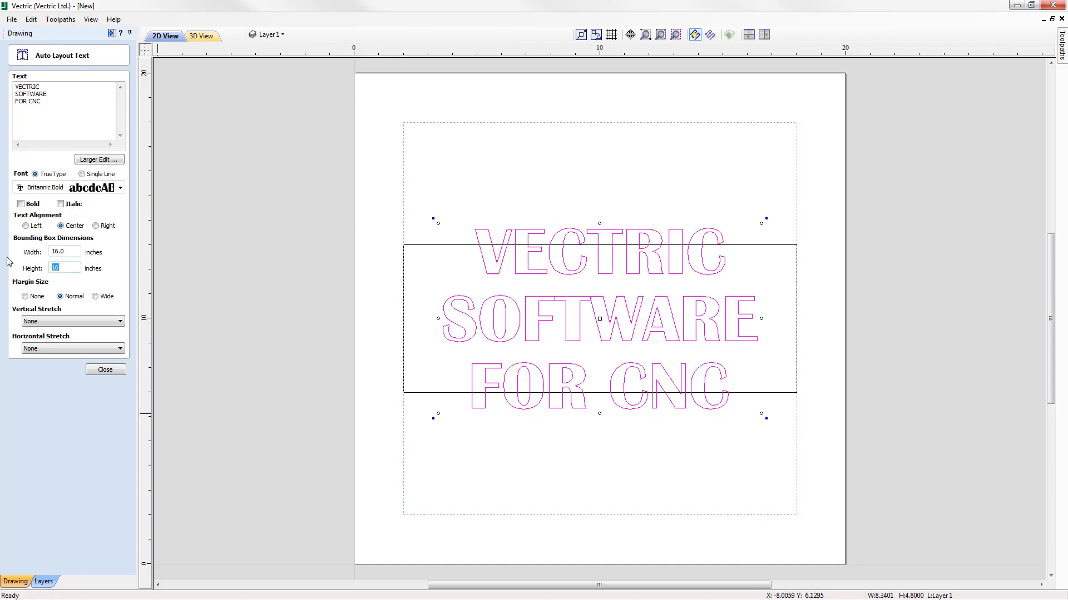
{"action": "type", "text": "6"}
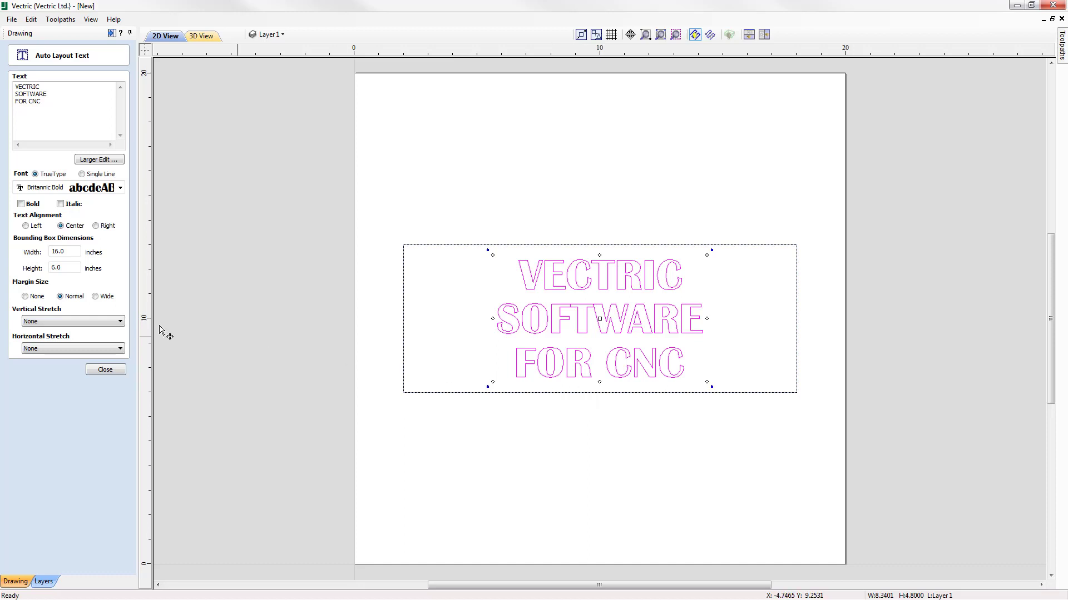
Step: Try the None and Wide margin sizes around the text and return to the Normal margin
{"action": "left_click", "coordinate": [25, 297]}
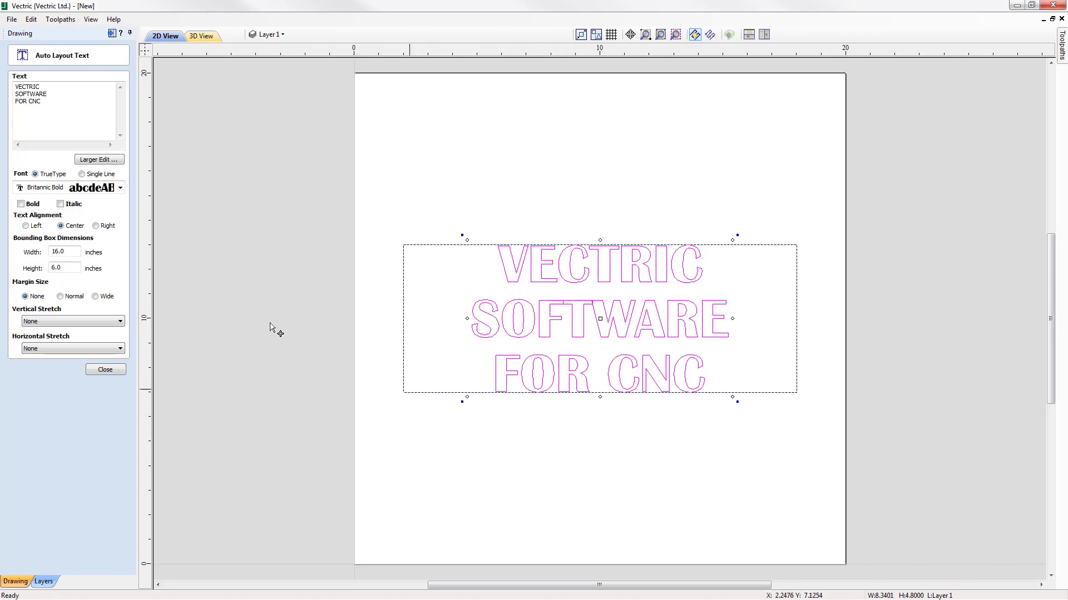
{"action": "left_click", "coordinate": [95, 297]}
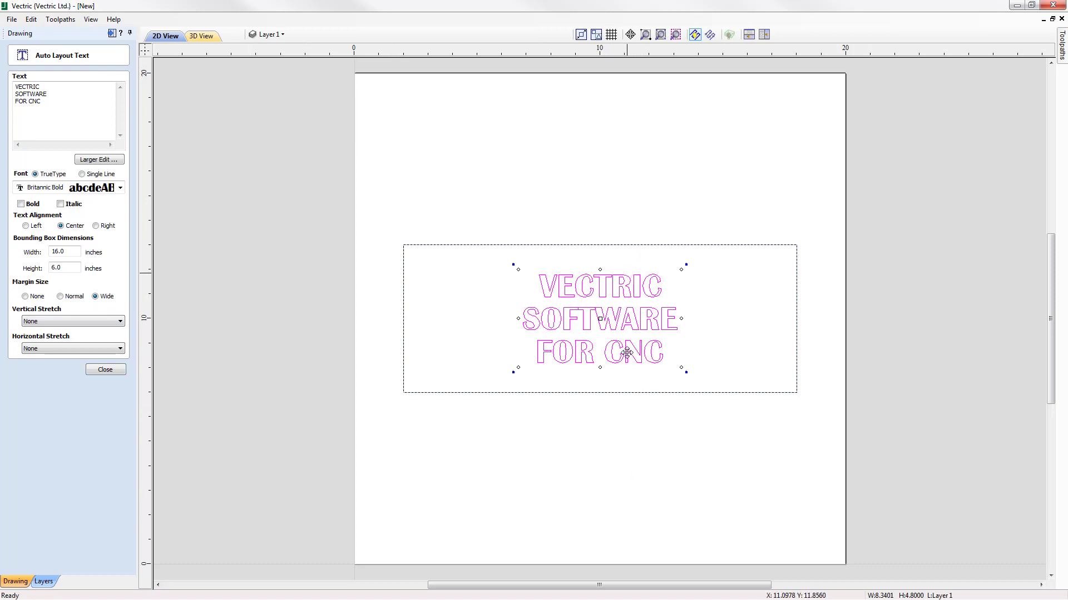
{"action": "left_click", "coordinate": [60, 297]}
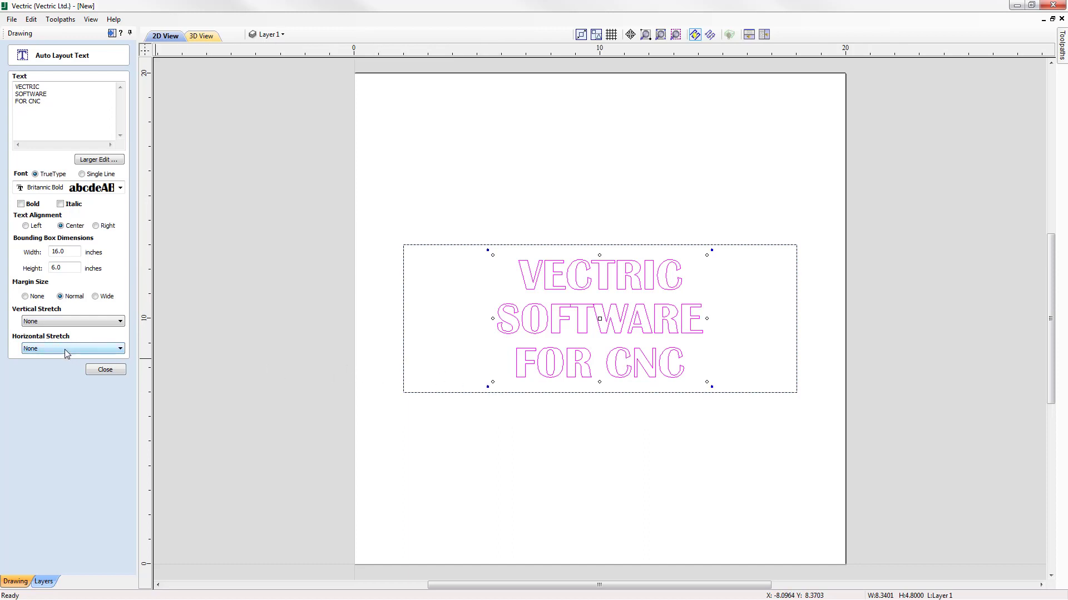
Step: Try Stretch Kerning as the text's horizontal stretch, and change it to Stretch Characters
{"action": "left_click", "coordinate": [79, 350]}
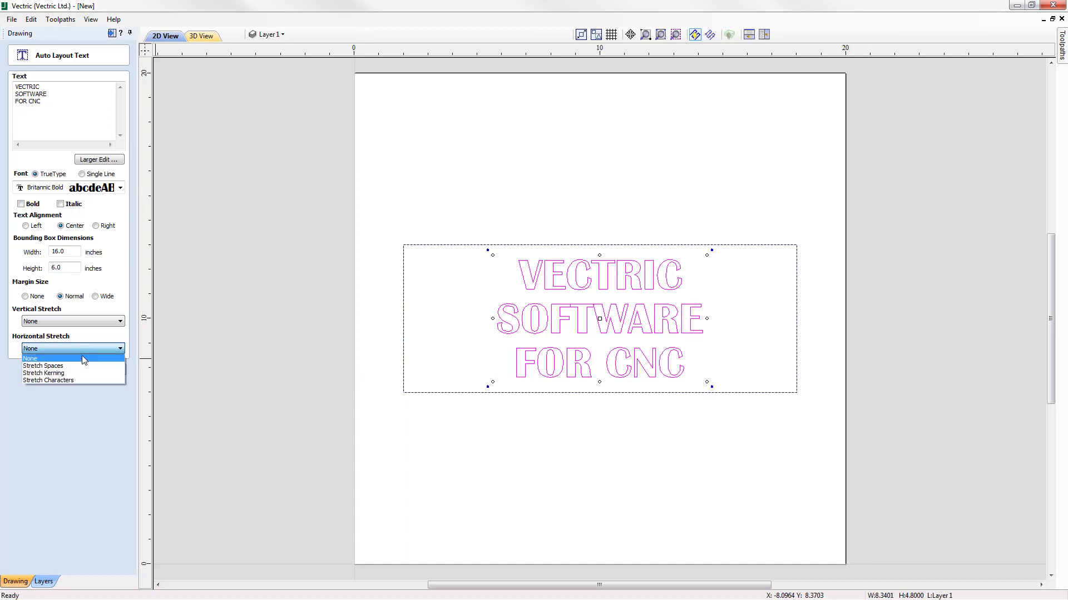
{"action": "left_click", "coordinate": [56, 374]}
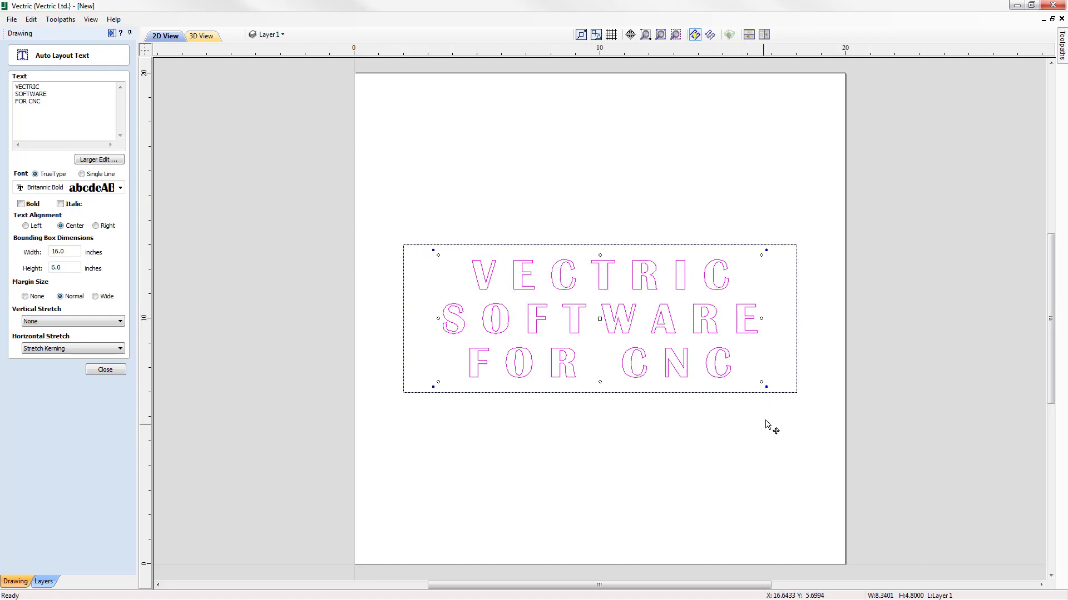
{"action": "left_click", "coordinate": [114, 349]}
{"action": "left_click", "coordinate": [61, 380]}
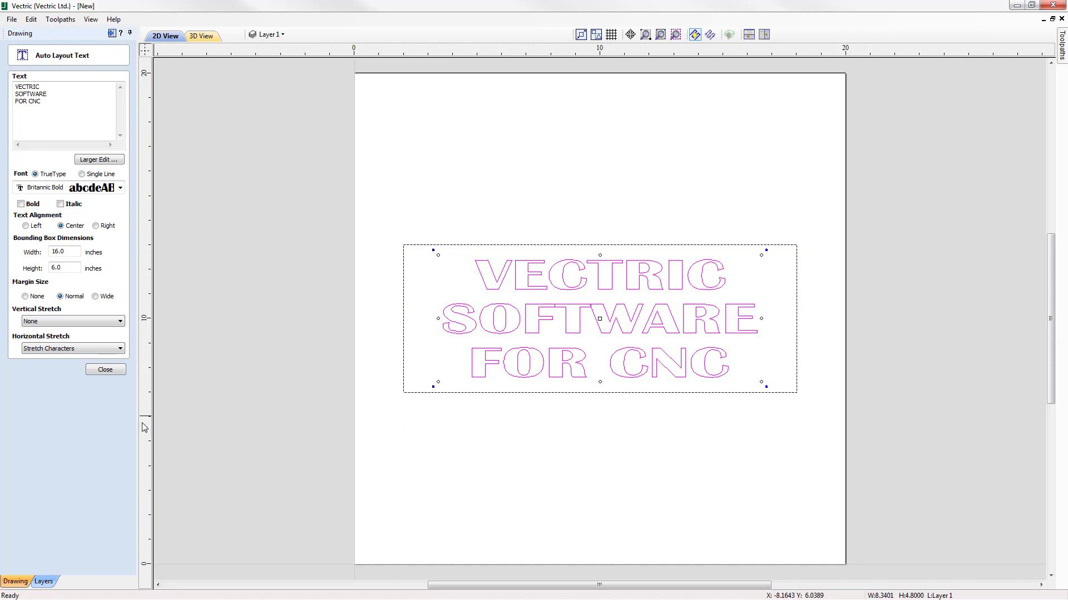
Step: Close the Auto Layout Text form and delete both the three-line text and its surrounding rectangle
{"action": "left_click", "coordinate": [105, 370]}
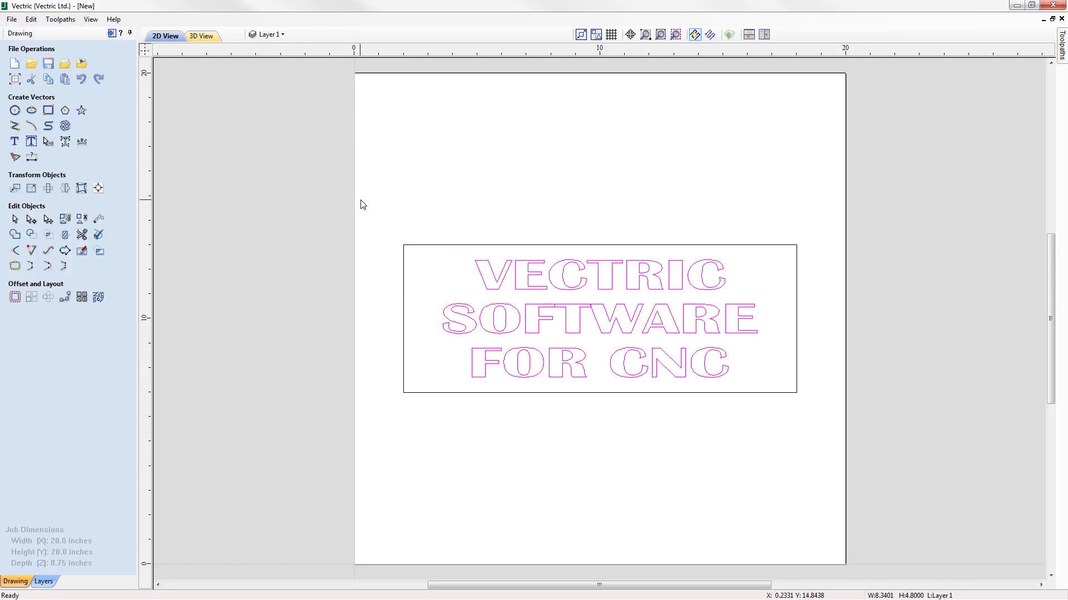
{"action": "left_click_drag", "start_coordinate": [361, 205], "coordinate": [853, 443]}
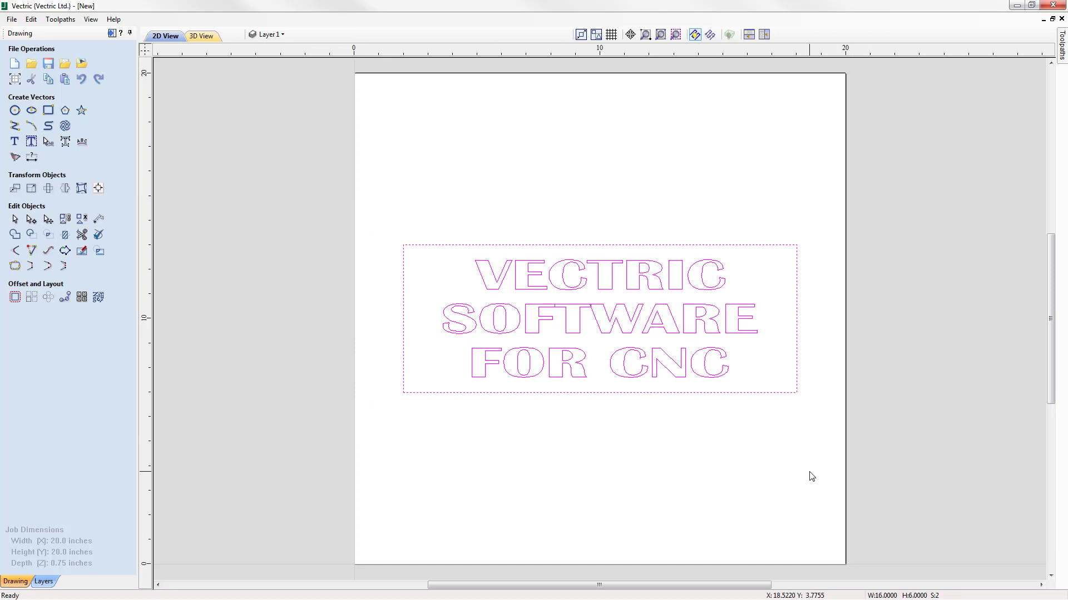
{"action": "key", "text": "Delete"}
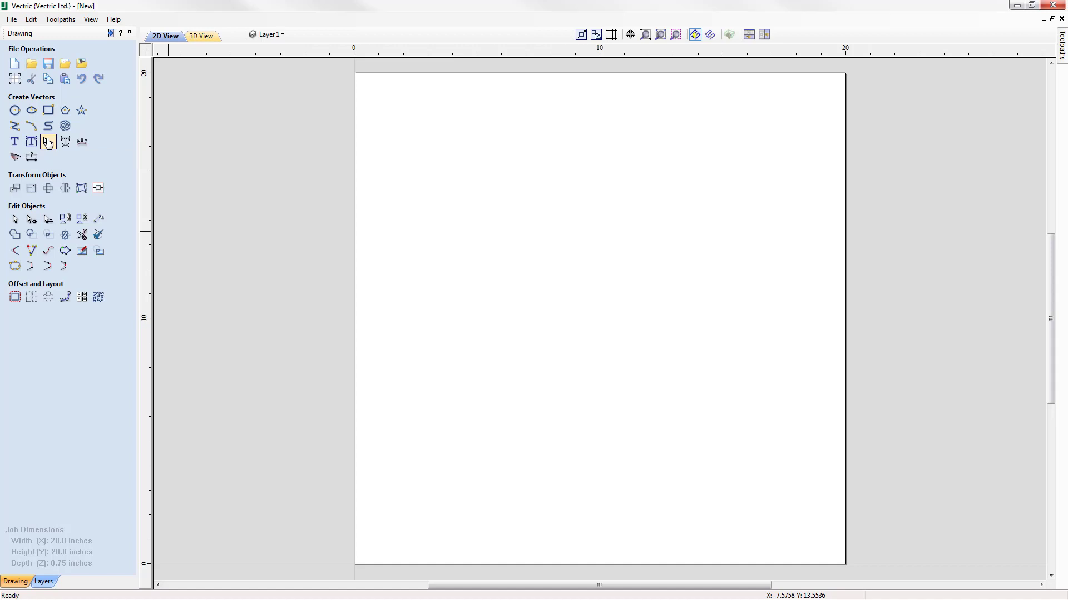
Step: Create a two-line text reading "VECTRIC" and "Software" with center alignment
{"action": "left_click", "coordinate": [15, 145]}
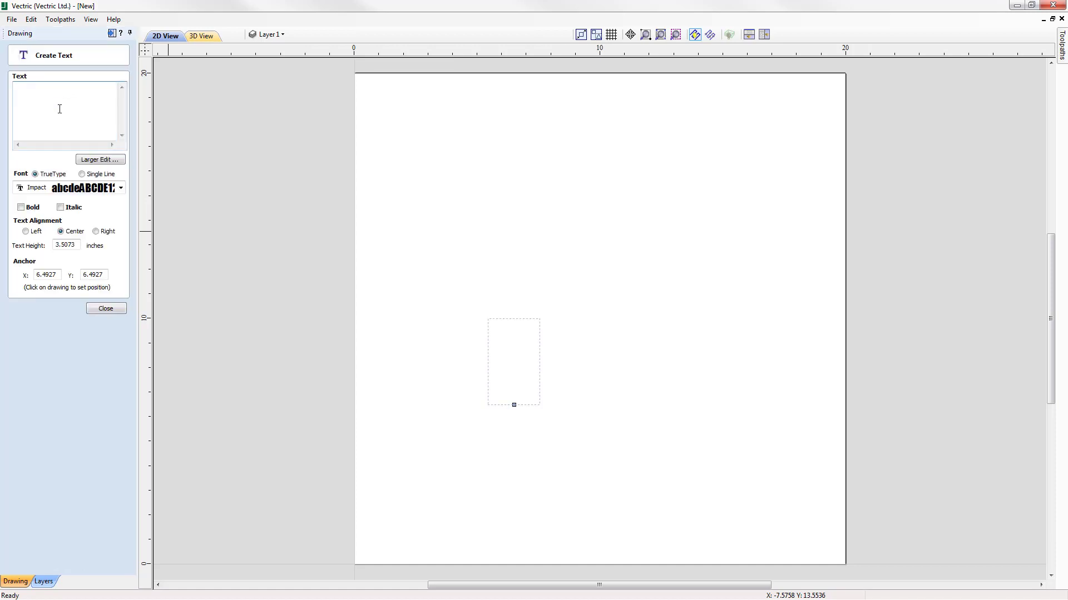
{"action": "type", "text": "ve"}
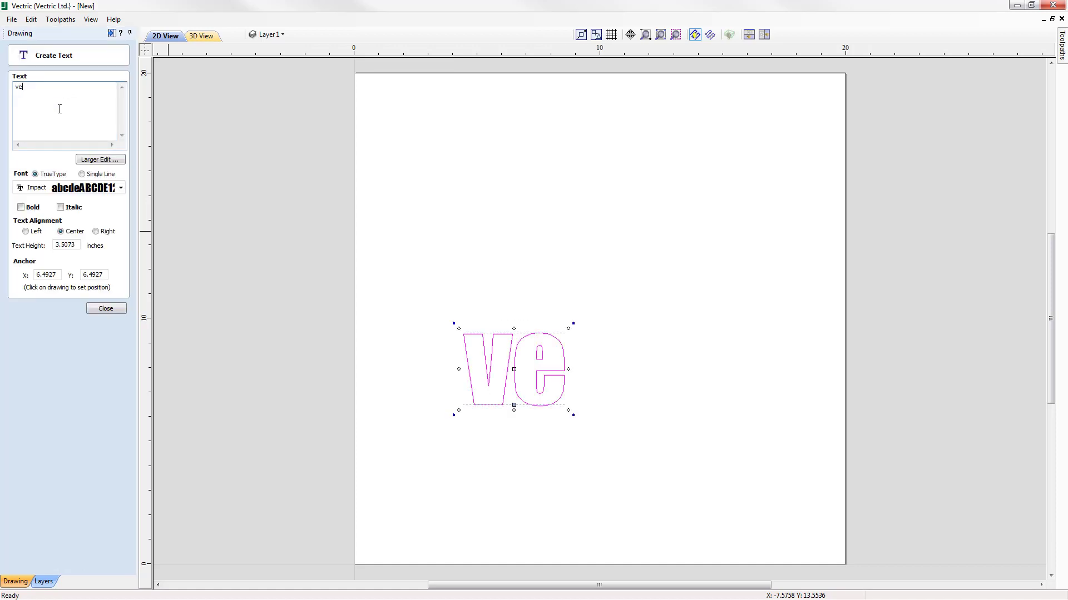
{"action": "key", "text": "BackSpace"}
{"action": "key", "text": "BackSpace"}
{"action": "type", "text": "VE"}
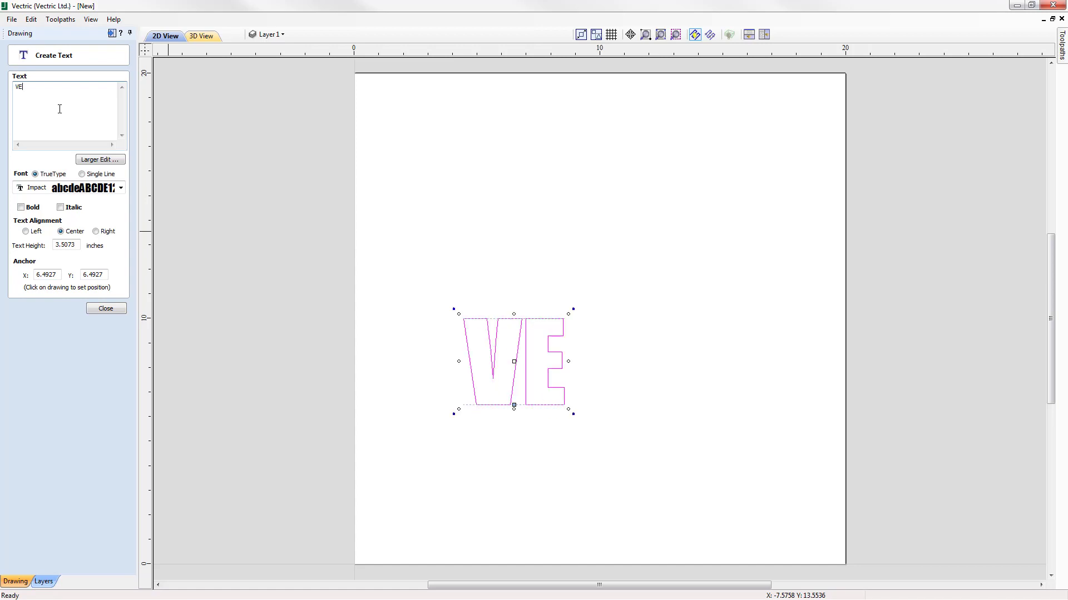
{"action": "type", "text": "CTRIC"}
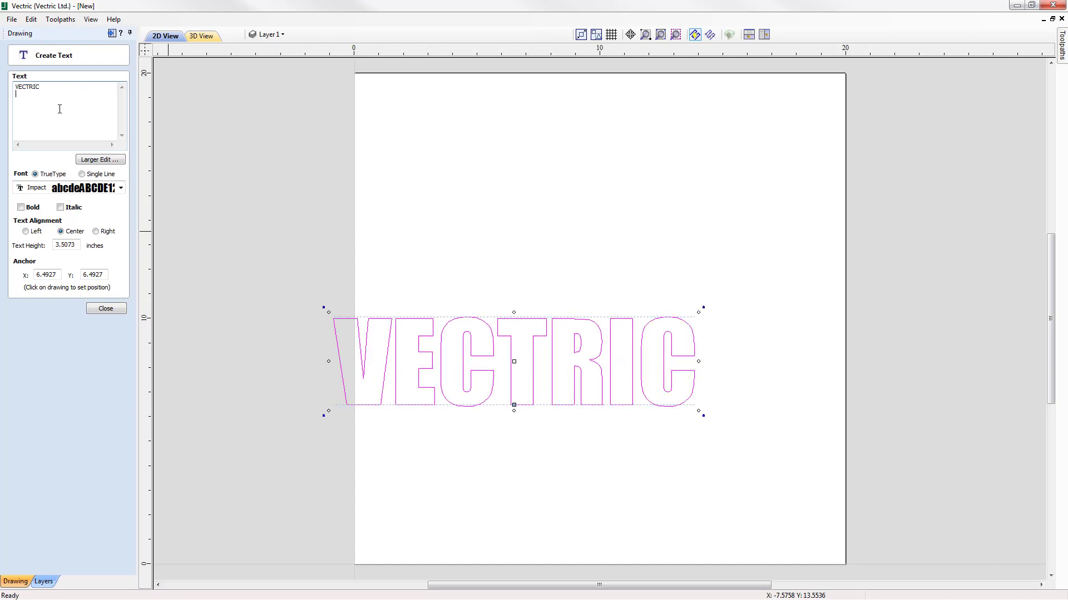
{"action": "key", "text": "Return"}
{"action": "type", "text": "Software"}
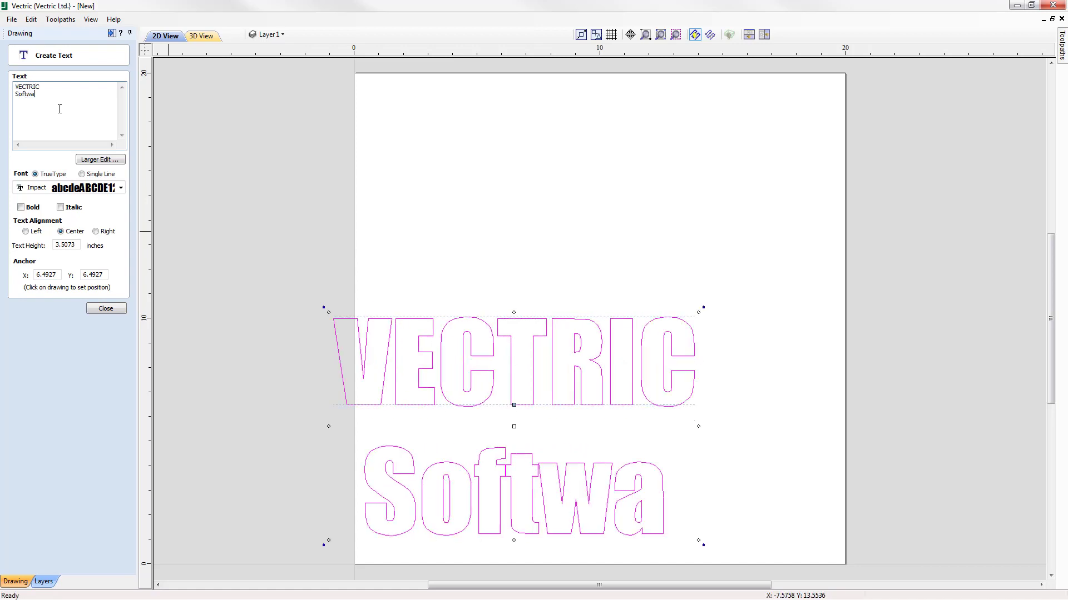
Step: Change the two-line text's font to Times New Roman
{"action": "left_click", "coordinate": [74, 189]}
{"action": "key", "text": "t"}
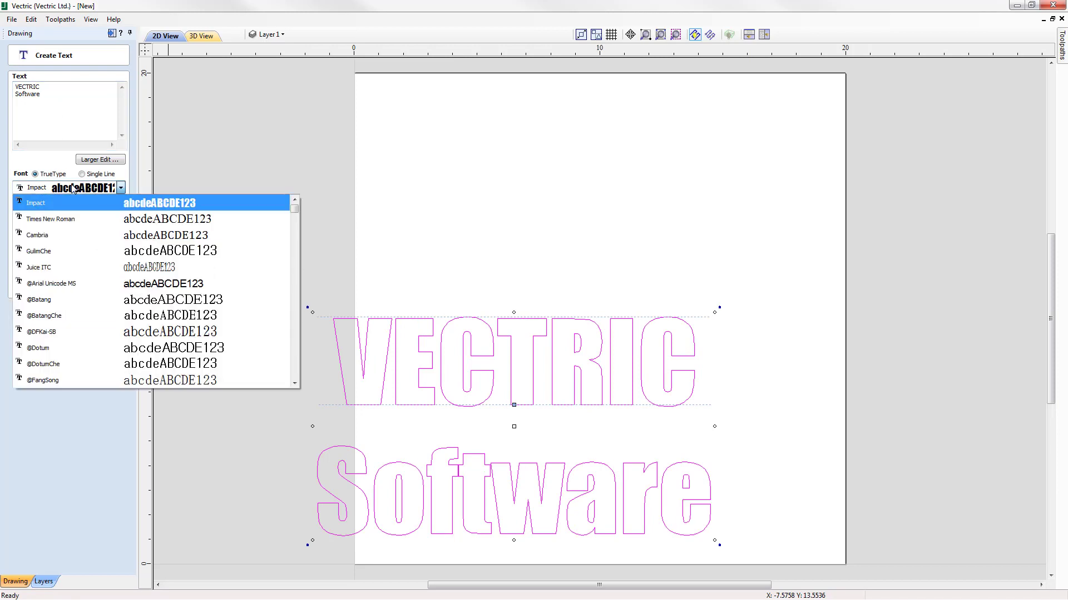
{"action": "left_click", "coordinate": [69, 217]}
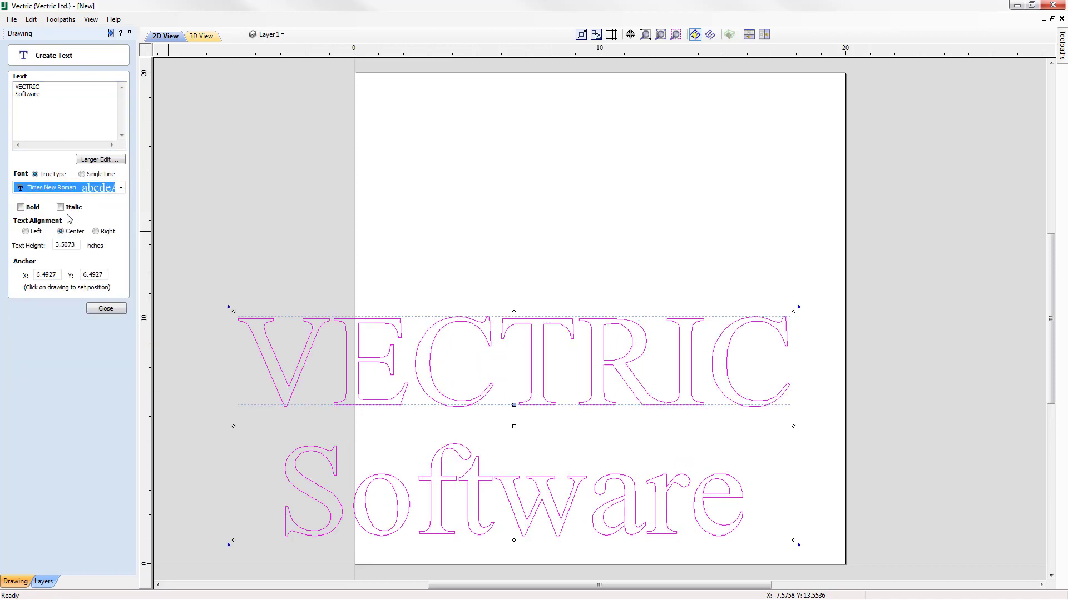
Step: Scale the text down to a text height of about 3 inches and center it in the job area
{"action": "left_click_drag", "start_coordinate": [514, 426], "coordinate": [591, 313]}
{"action": "left_click_drag", "start_coordinate": [871, 199], "coordinate": [809, 219]}
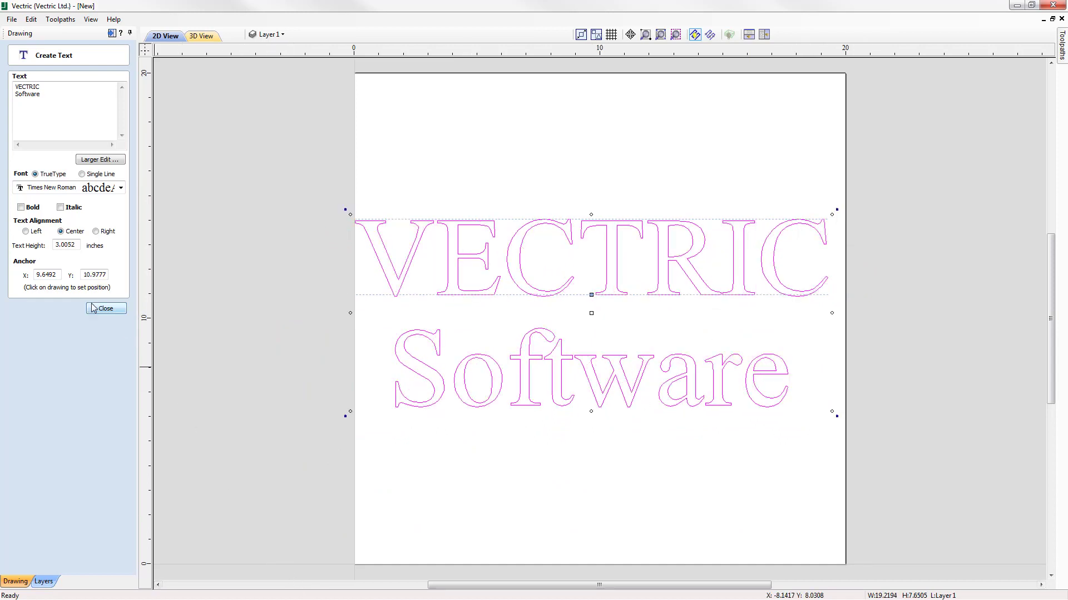
{"action": "left_click", "coordinate": [106, 309]}
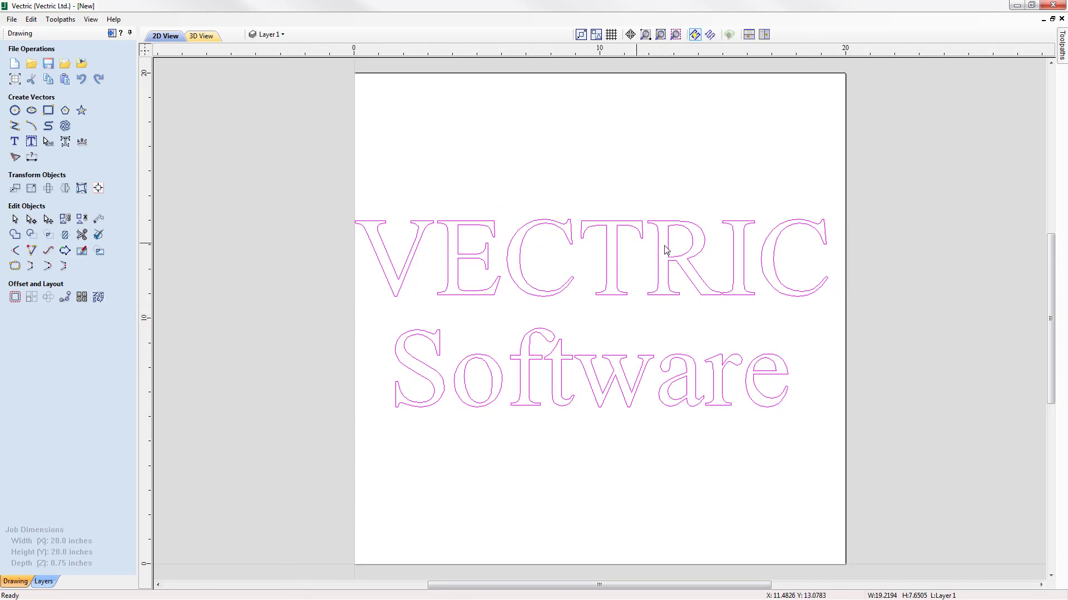
{"action": "key", "text": "F9"}
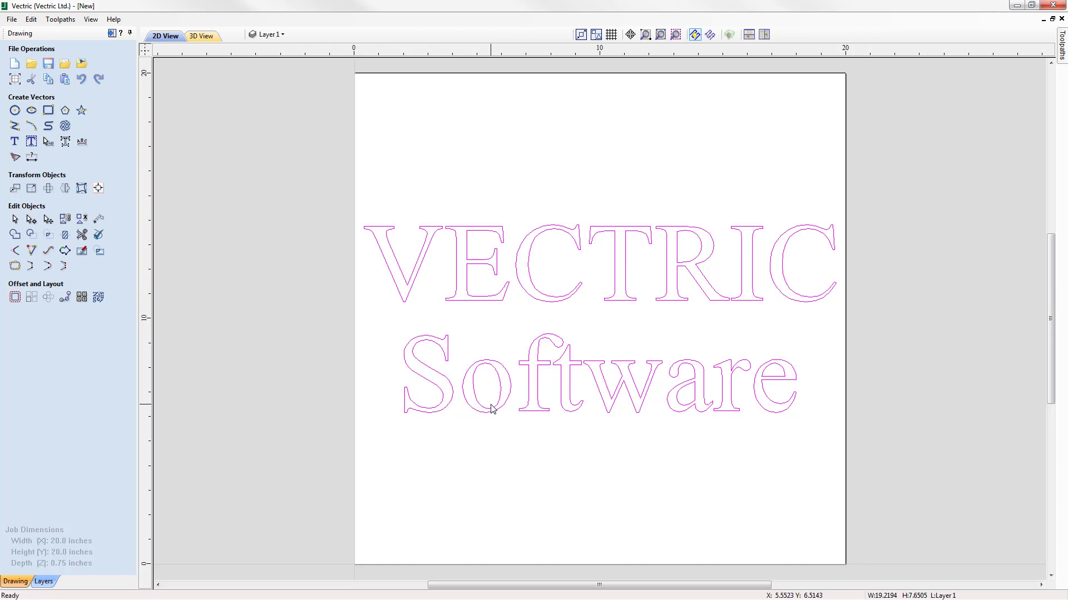
Step: Start interactive letter spacing on the text and tighten the V–E and E–C gaps in VECTRIC
{"action": "left_click", "coordinate": [49, 143]}
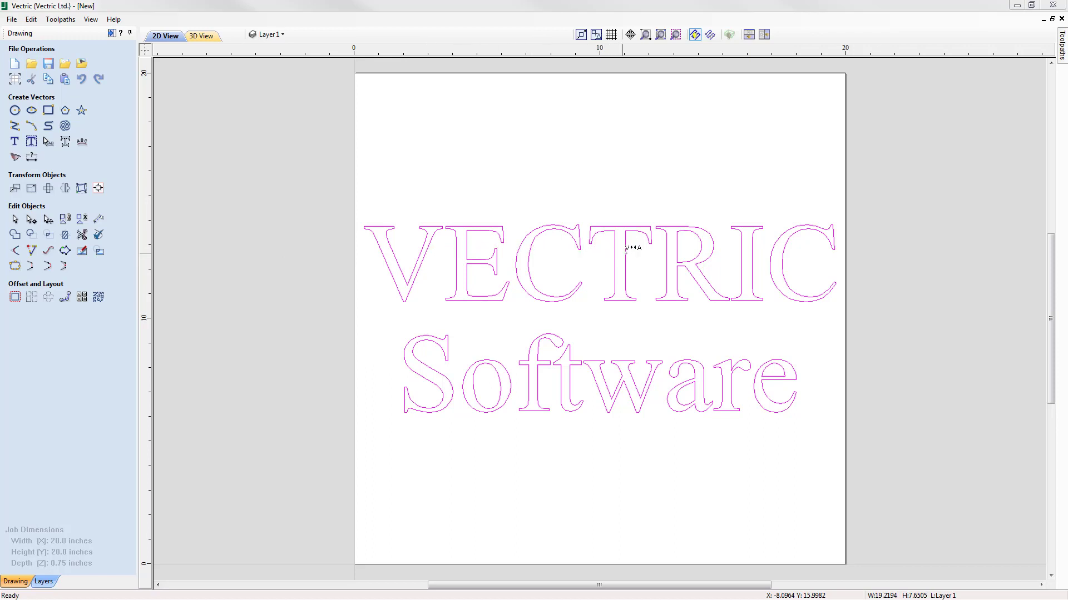
{"action": "left_click", "coordinate": [440, 249]}
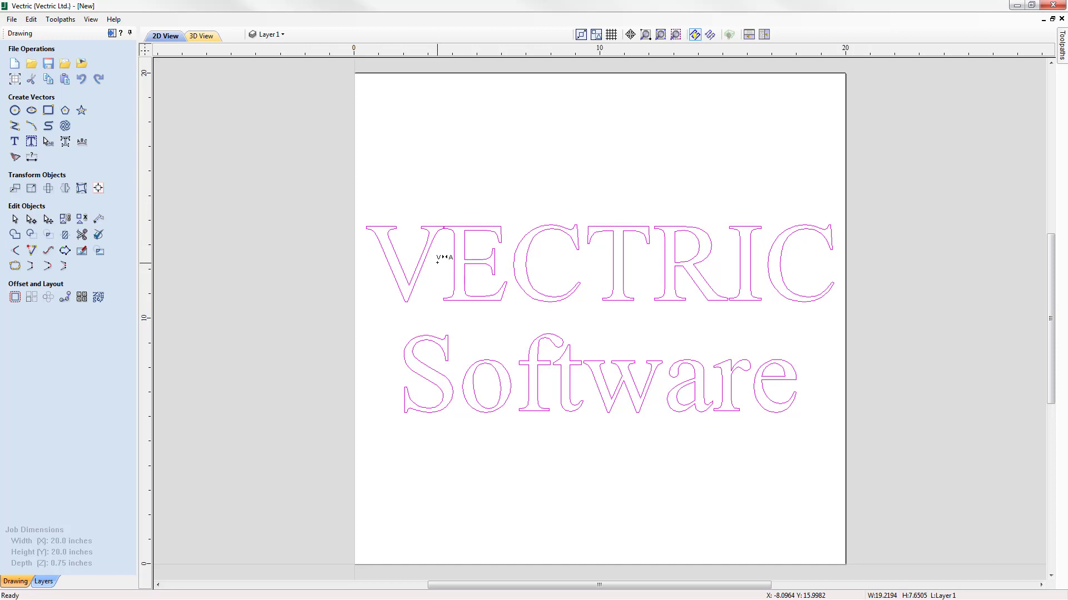
{"action": "left_click_drag", "start_coordinate": [438, 262], "coordinate": [436, 270]}
{"action": "left_click", "coordinate": [501, 253]}
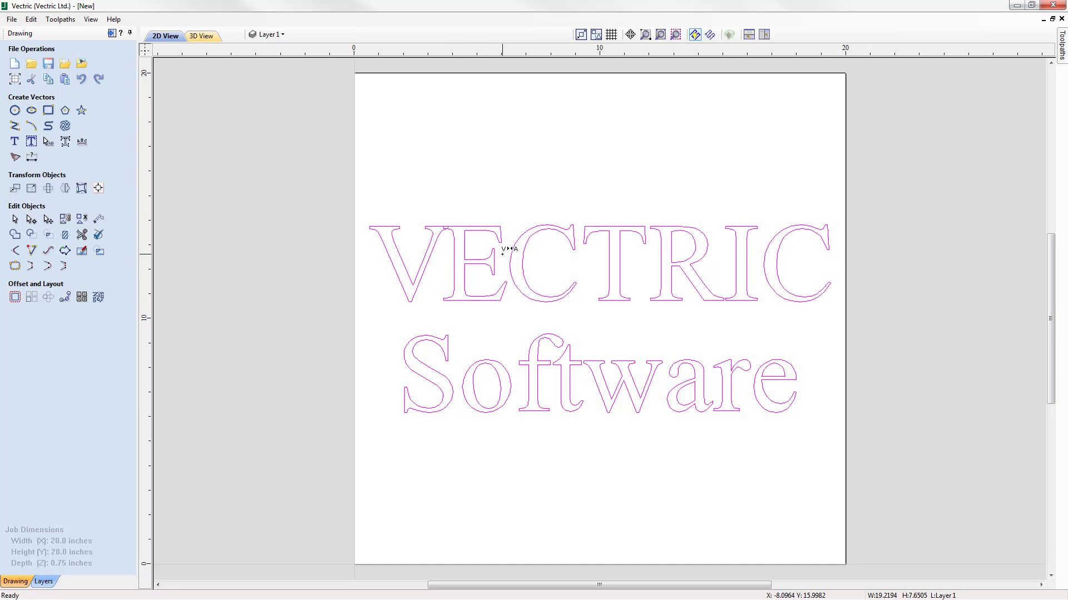
{"action": "left_click", "coordinate": [501, 260]}
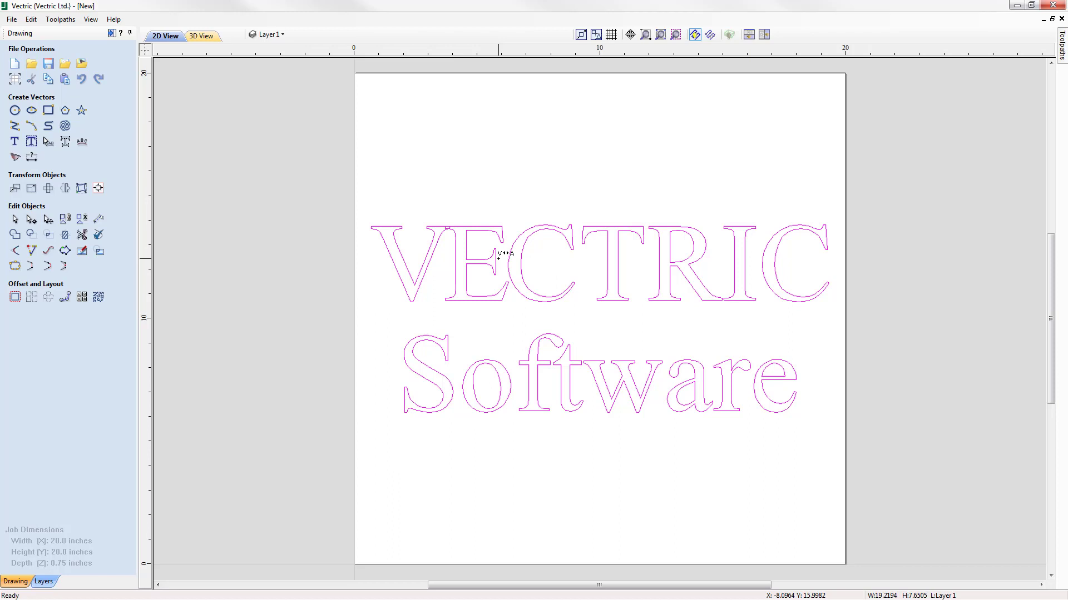
Step: Widen the E–C and V–E gaps in VECTRIC back to their original spacing
{"action": "key", "text": "Right"}
{"action": "key", "text": "Right"}
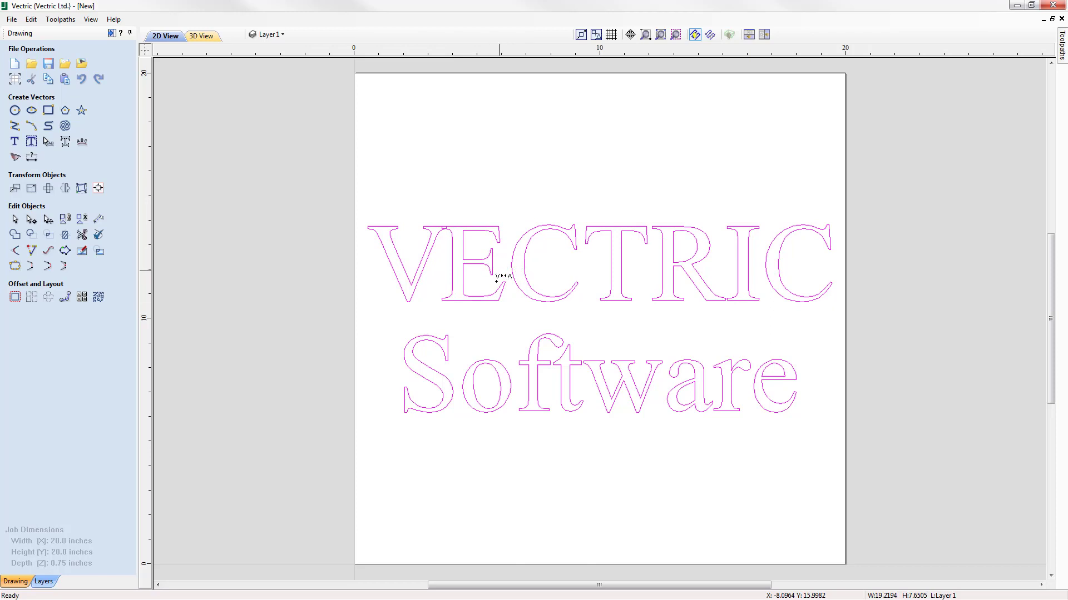
{"action": "left_click", "coordinate": [438, 253], "text": "shift"}
{"action": "left_click", "coordinate": [438, 253], "text": "shift"}
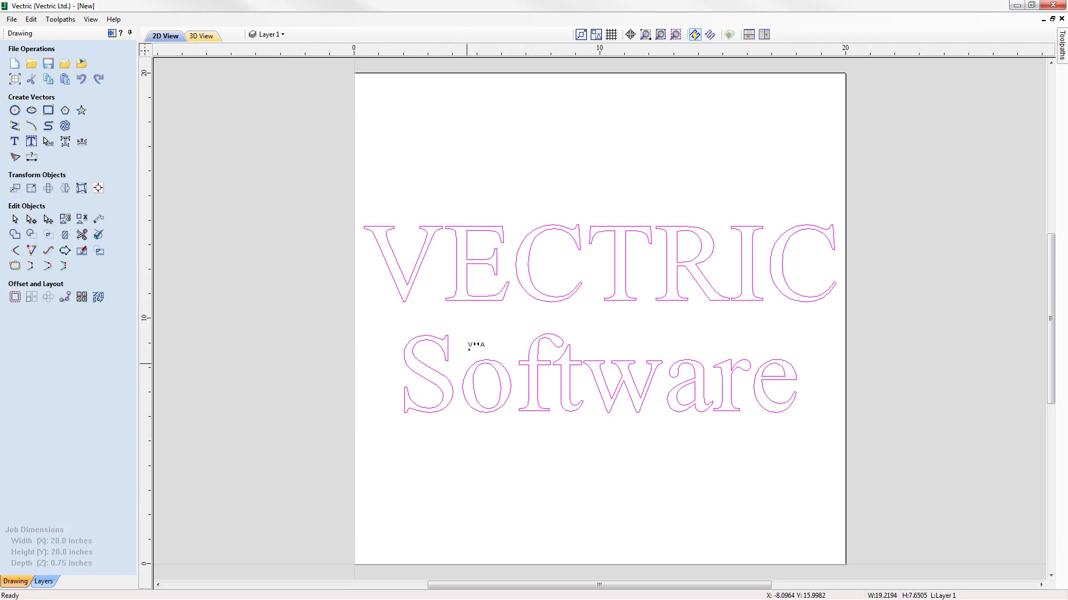
Step: Try kerning V–E and C–T in VECTRIC in large increments until the letters overlap
{"action": "left_click", "coordinate": [441, 256]}
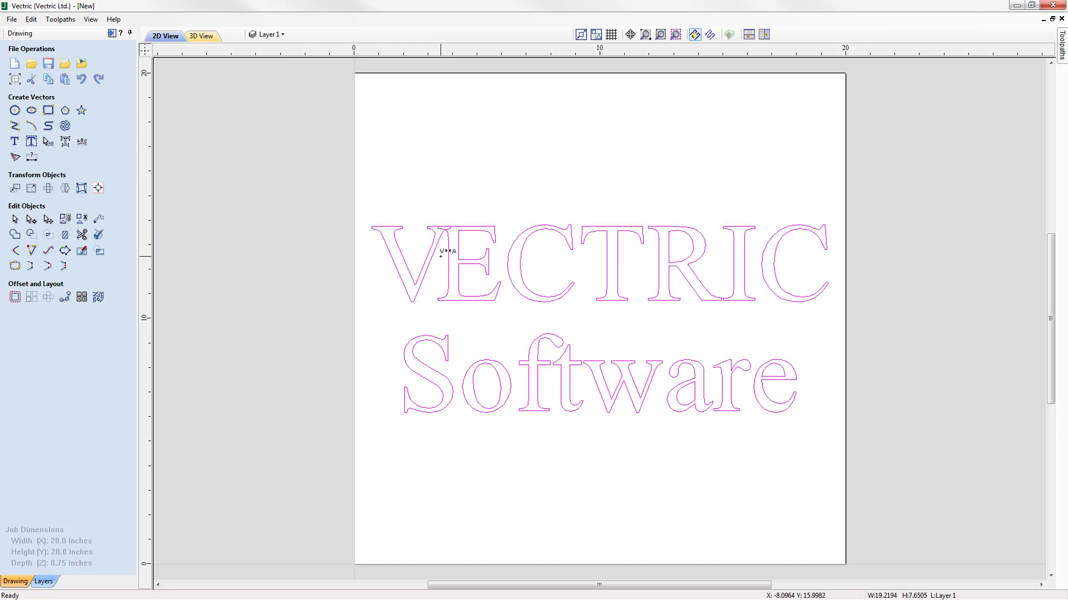
{"action": "left_click", "coordinate": [440, 257]}
{"action": "left_click", "coordinate": [440, 256]}
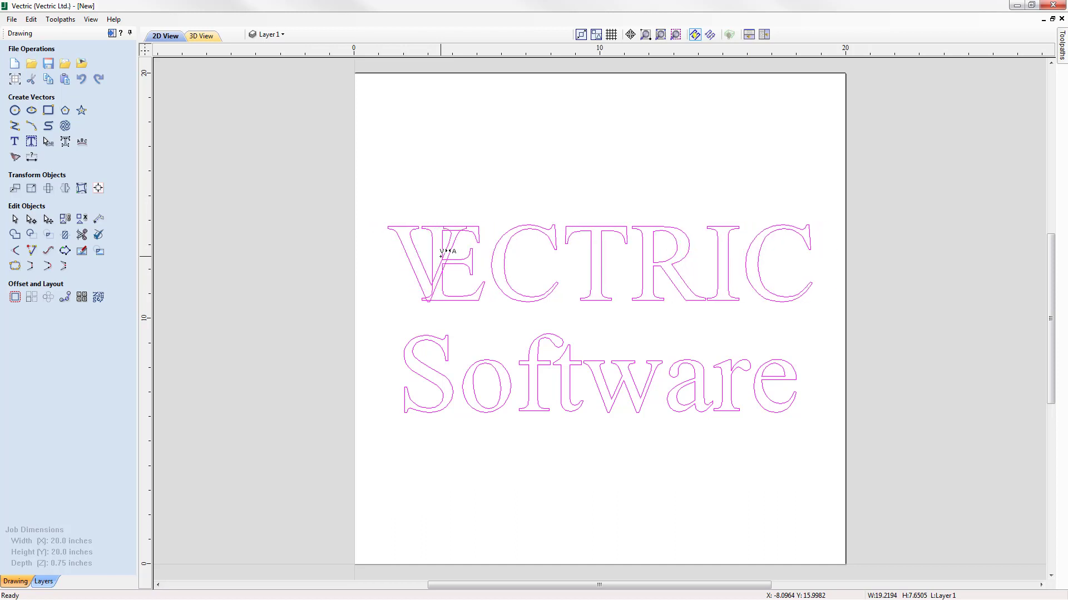
{"action": "left_click", "coordinate": [556, 259]}
{"action": "left_click", "coordinate": [555, 264]}
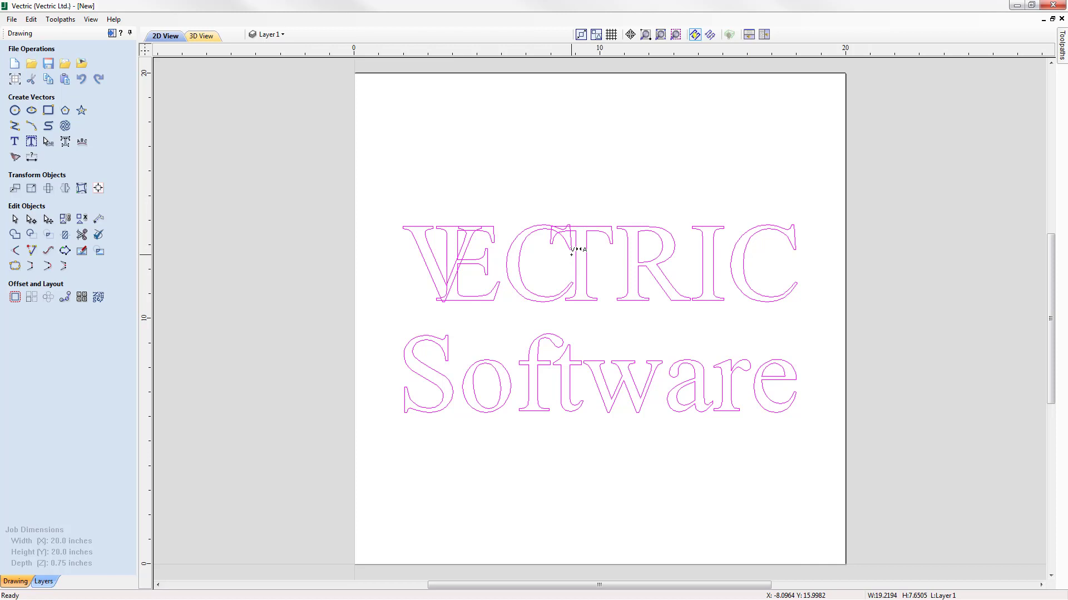
Step: Separate the overlapping C–T and V–E pairs again to restore the original spacing
{"action": "left_click", "coordinate": [571, 255], "text": "shift"}
{"action": "left_click", "coordinate": [571, 254], "text": "shift"}
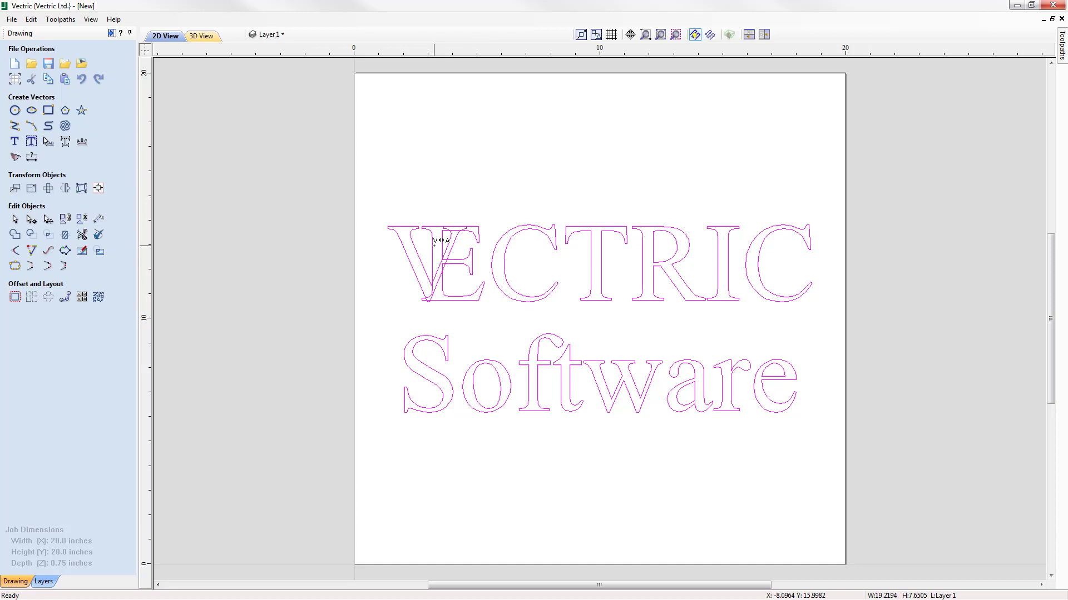
{"action": "left_click", "coordinate": [441, 241], "text": "shift"}
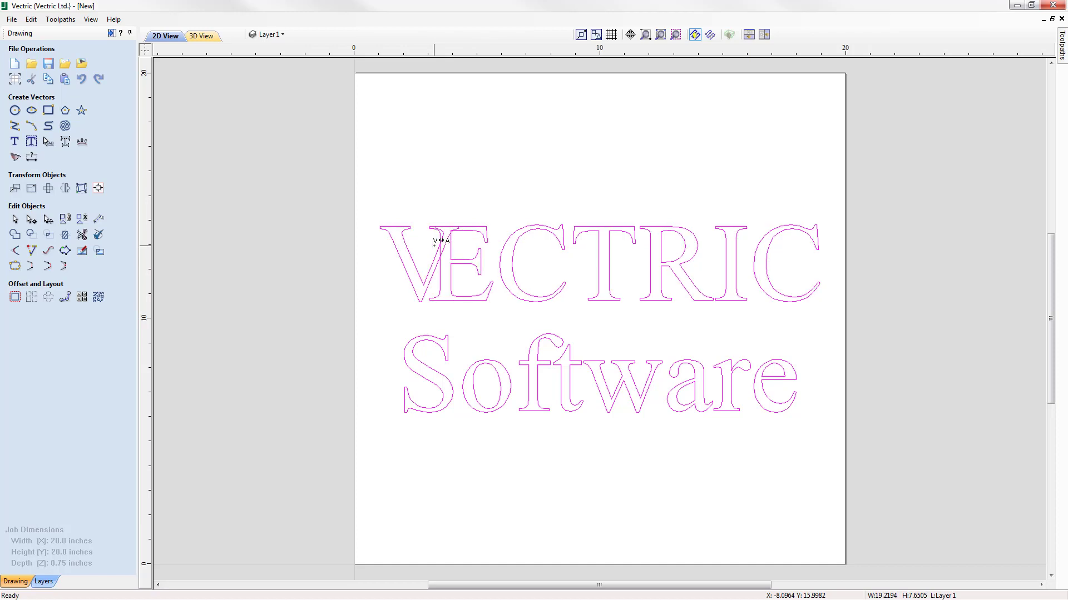
{"action": "left_click", "coordinate": [441, 241], "text": "shift"}
{"action": "left_click", "coordinate": [440, 241], "text": "shift"}
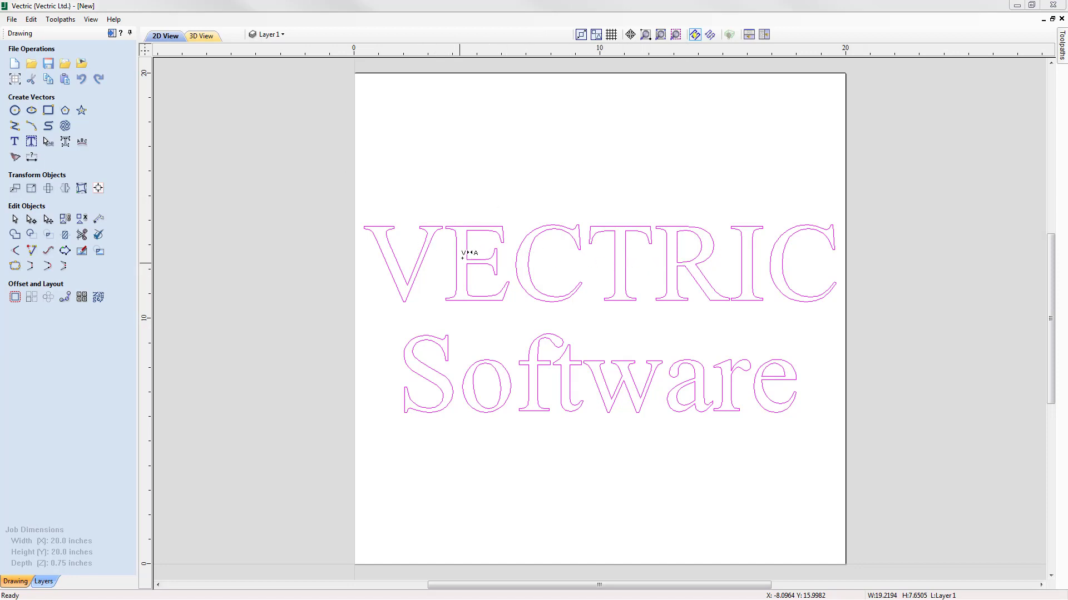
Step: Slightly tighten the E–C, C–T and T–R gaps in VECTRIC
{"action": "left_click", "coordinate": [506, 258]}
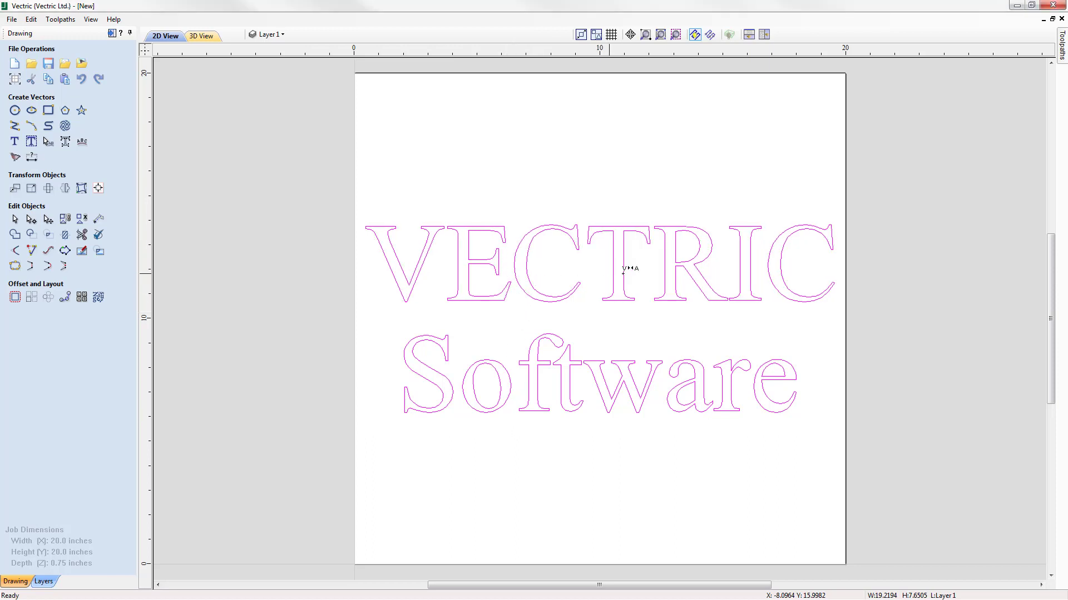
{"action": "left_click", "coordinate": [587, 232]}
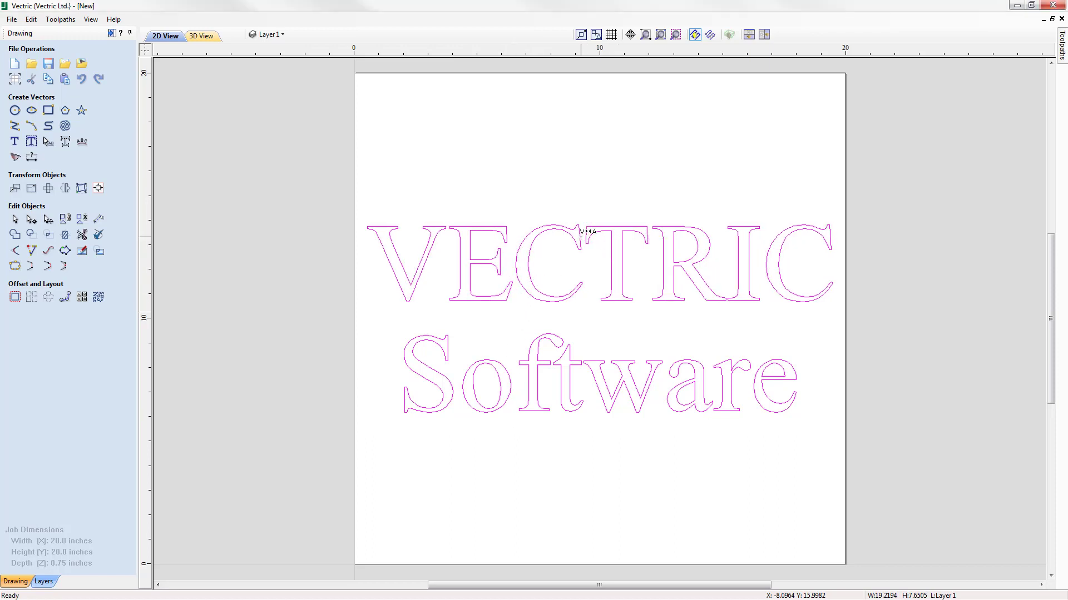
{"action": "left_click", "coordinate": [640, 282]}
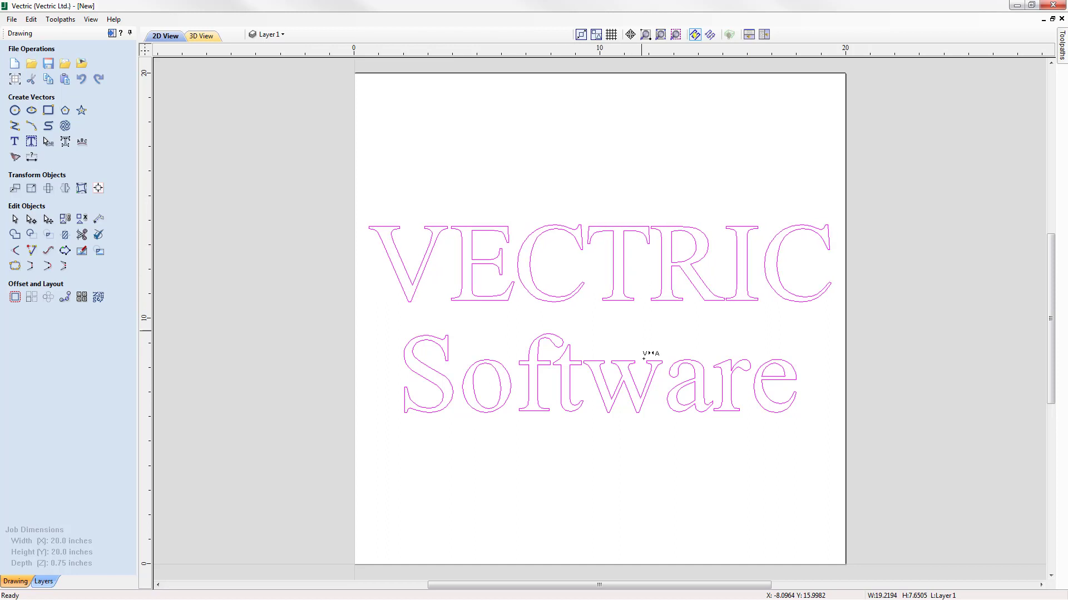
Step: Widen the R–I and T–R gaps slightly and tighten the gap between I and the final C
{"action": "left_click", "coordinate": [726, 287]}
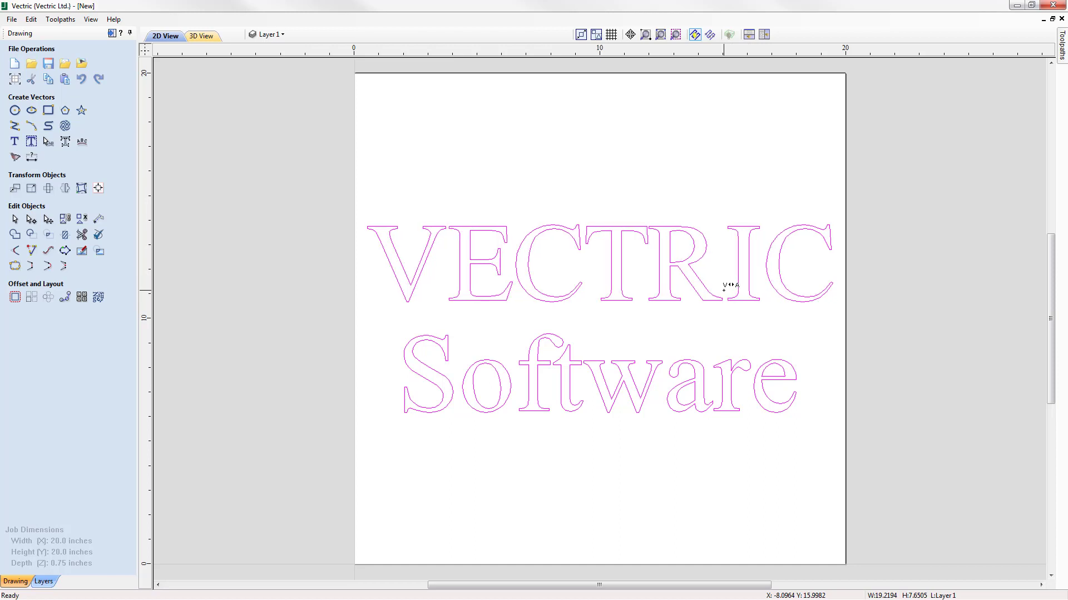
{"action": "left_click", "coordinate": [651, 231]}
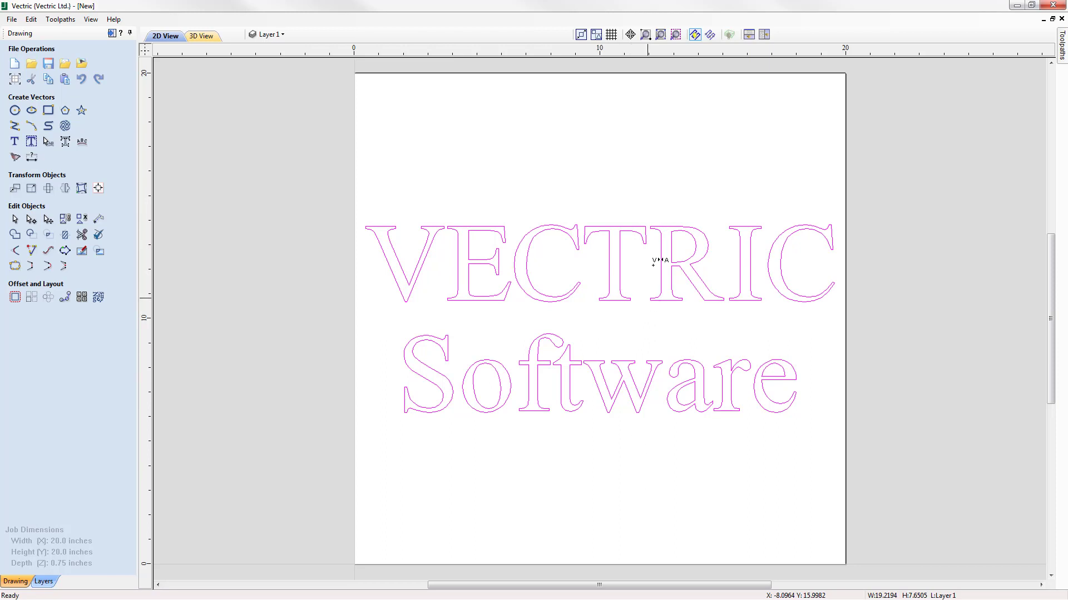
{"action": "left_click", "coordinate": [760, 249]}
{"action": "left_click", "coordinate": [761, 255]}
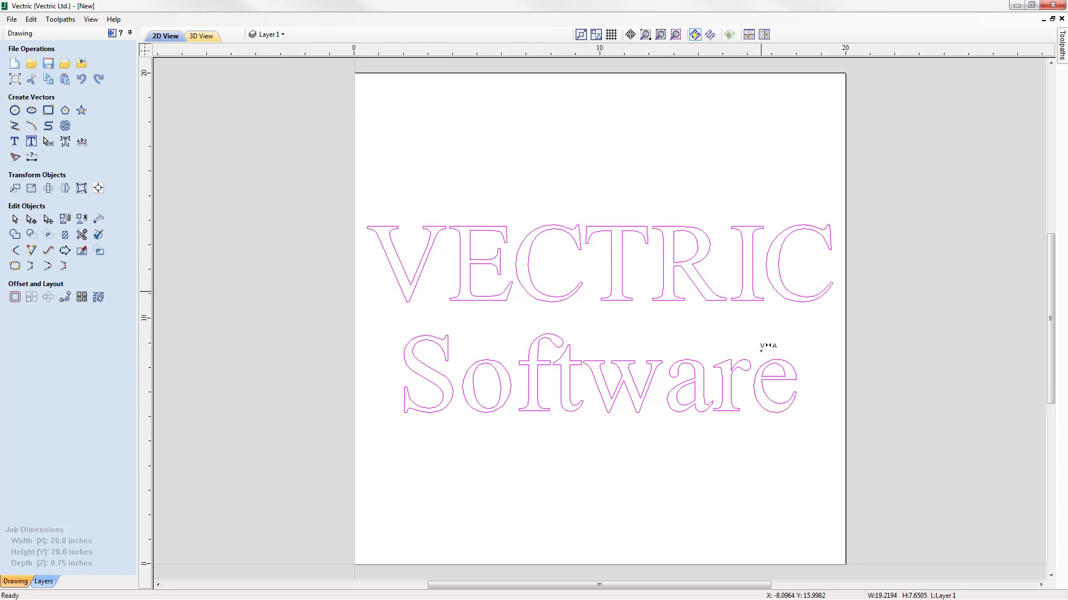
{"action": "left_click", "coordinate": [759, 274]}
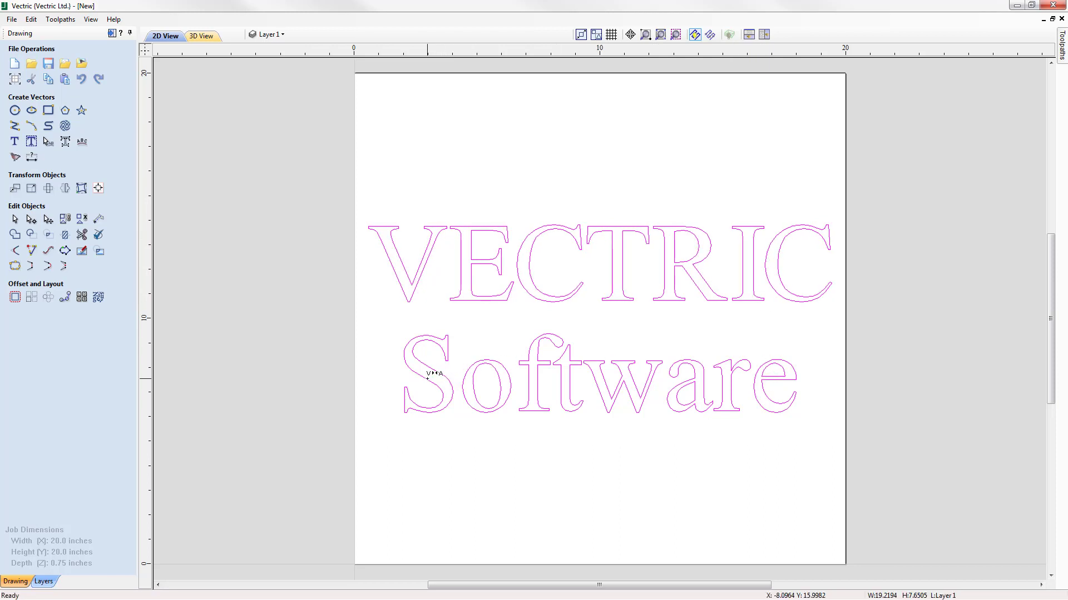
Step: Tighten the S–o and o–f gaps in Software and widen the f–t and t–w gaps slightly
{"action": "left_click", "coordinate": [457, 378]}
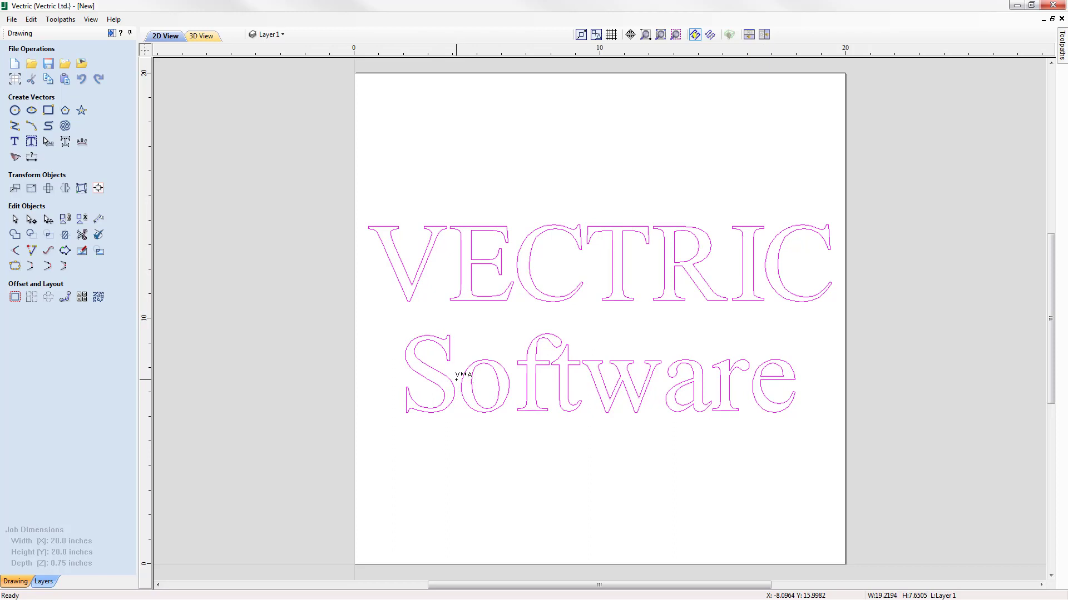
{"action": "left_click", "coordinate": [457, 379]}
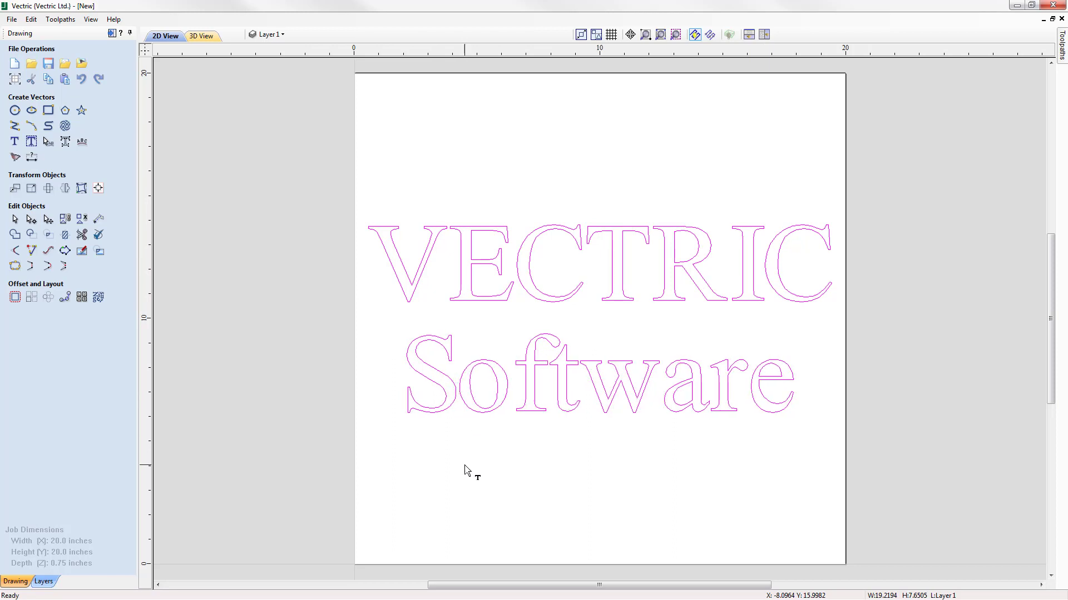
{"action": "left_click", "coordinate": [518, 377]}
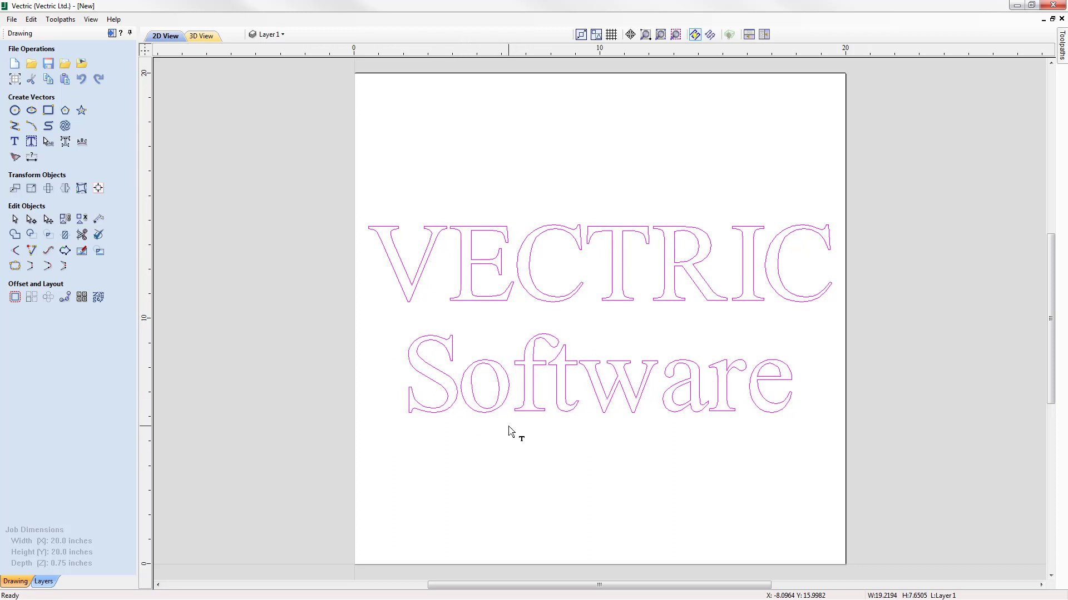
{"action": "left_click", "coordinate": [520, 379]}
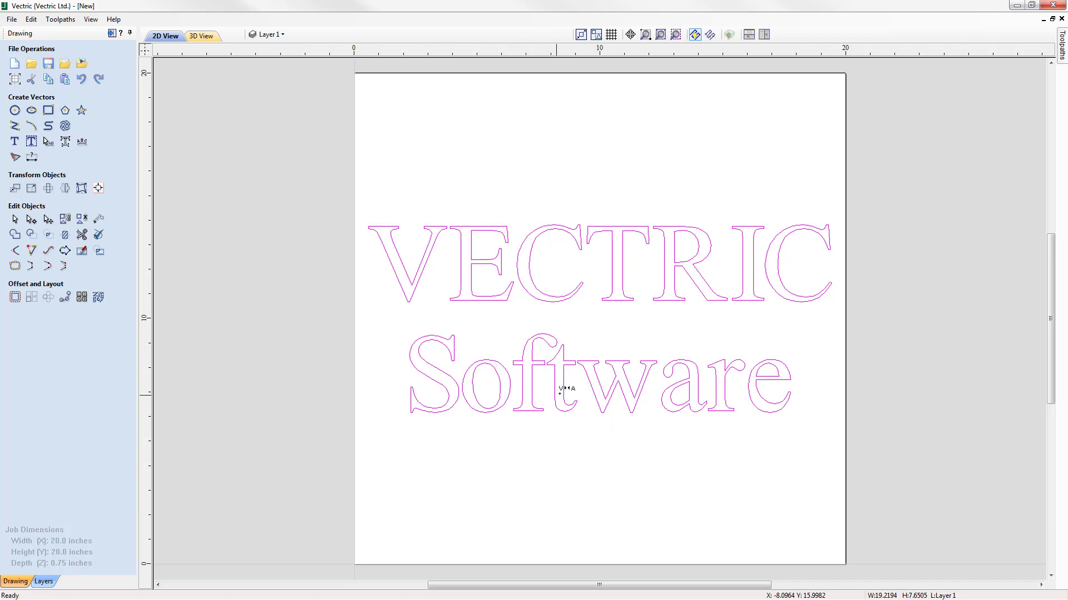
{"action": "left_click", "coordinate": [548, 361], "text": "shift"}
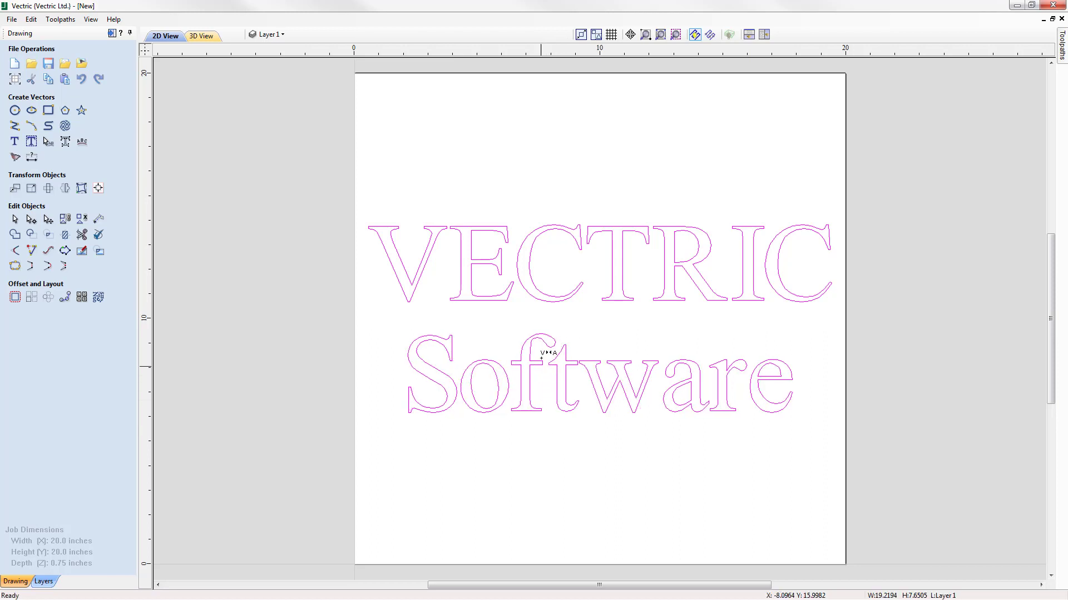
{"action": "left_click", "coordinate": [580, 362], "text": "shift"}
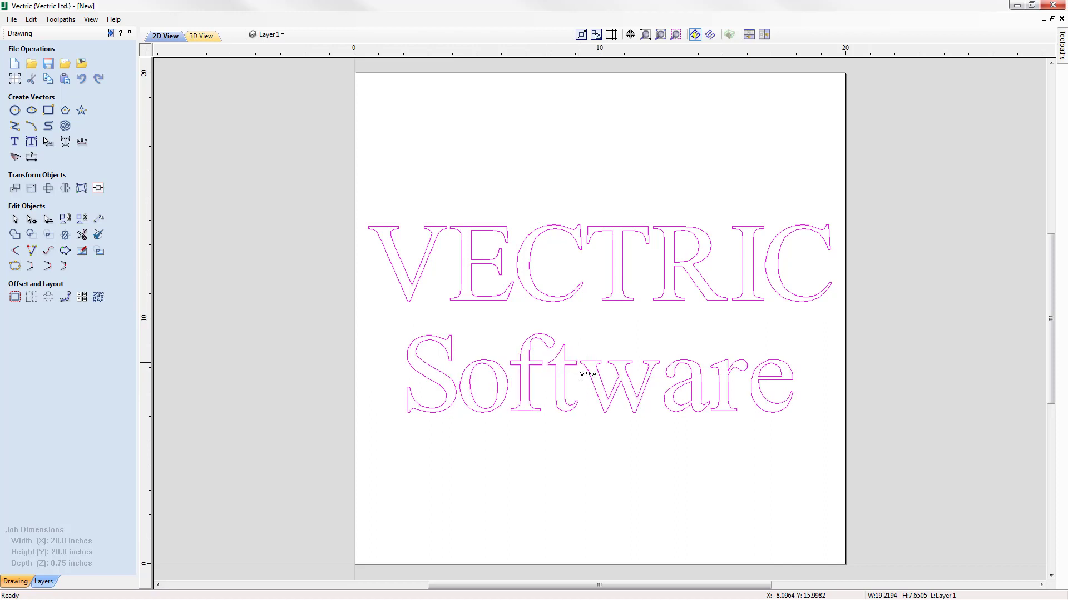
Step: Tighten the w–a and r–e gaps in Software slightly
{"action": "left_click", "coordinate": [659, 375]}
{"action": "left_click", "coordinate": [662, 382]}
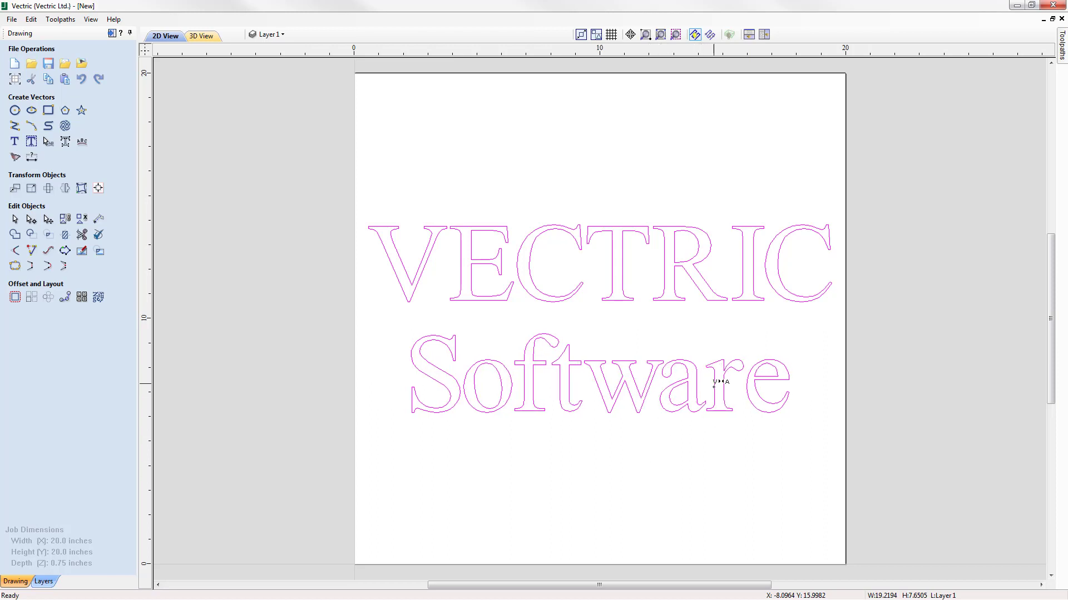
{"action": "left_click", "coordinate": [740, 372]}
{"action": "left_click", "coordinate": [738, 376]}
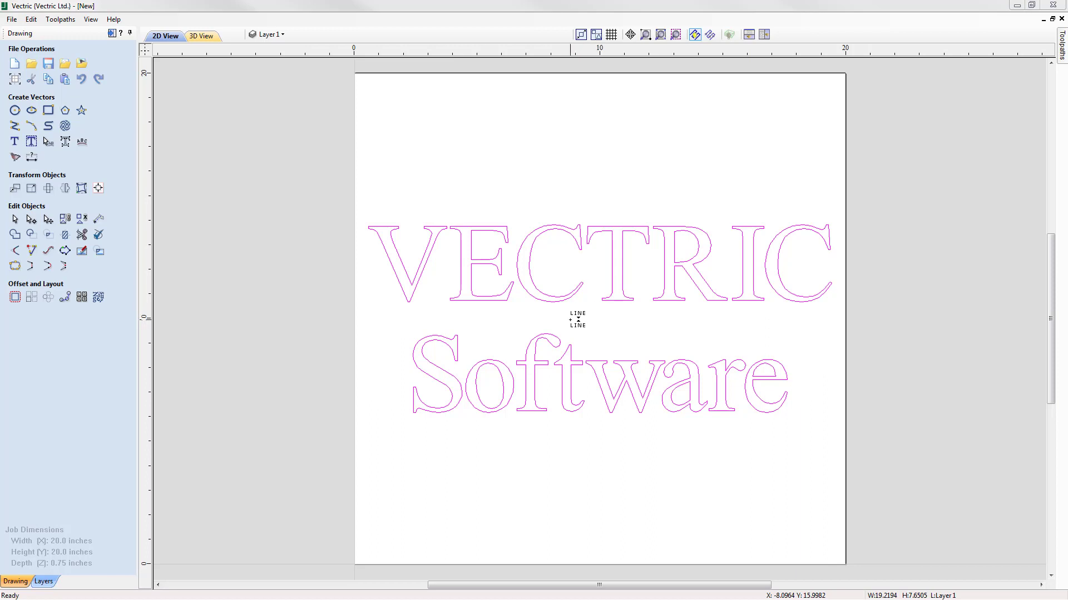
Step: Reduce the line spacing until Software sits just below VECTRIC
{"action": "left_click_drag", "start_coordinate": [584, 314], "coordinate": [588, 315]}
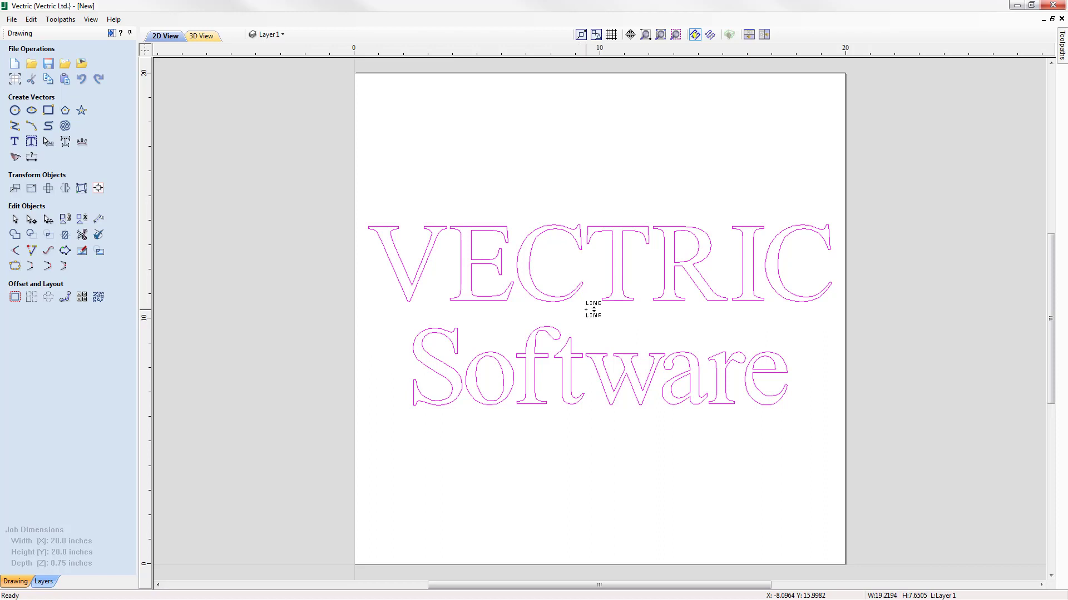
{"action": "left_click_drag", "start_coordinate": [593, 309], "coordinate": [593, 310]}
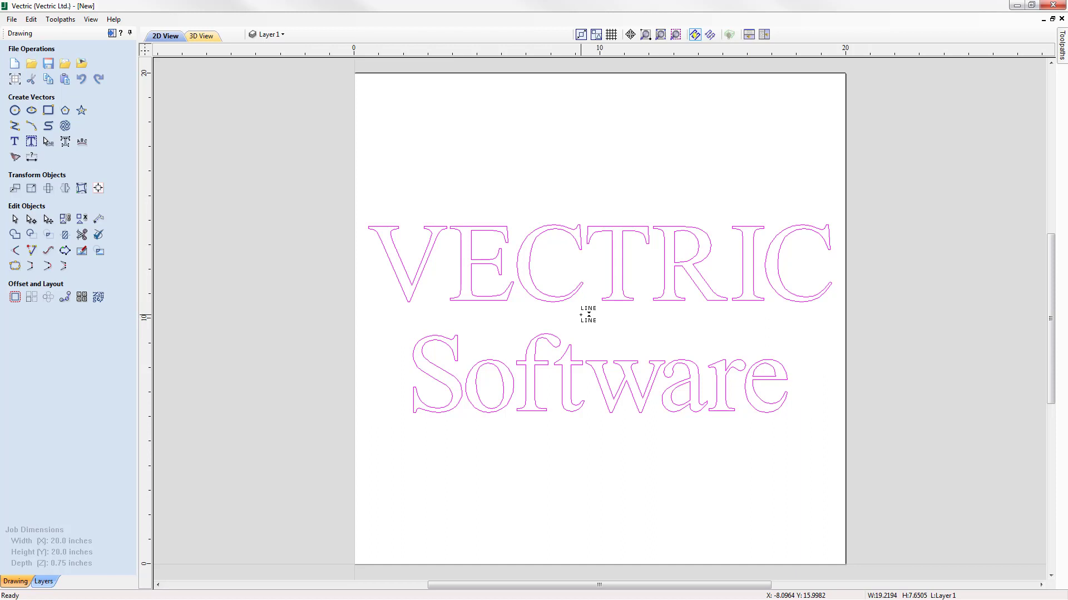
{"action": "left_click", "coordinate": [580, 315]}
{"action": "left_click", "coordinate": [580, 315]}
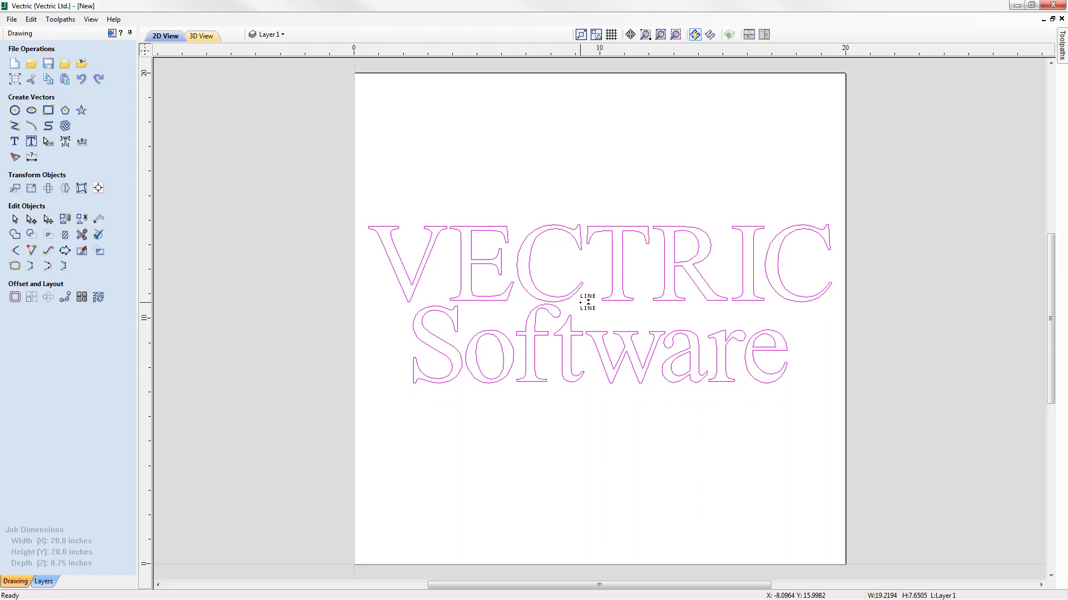
Step: Widen the line spacing between VECTRIC and Software, and reduce it again to a moderate gap
{"action": "left_click", "coordinate": [588, 303]}
{"action": "left_click", "coordinate": [588, 303]}
{"action": "left_click", "coordinate": [588, 303]}
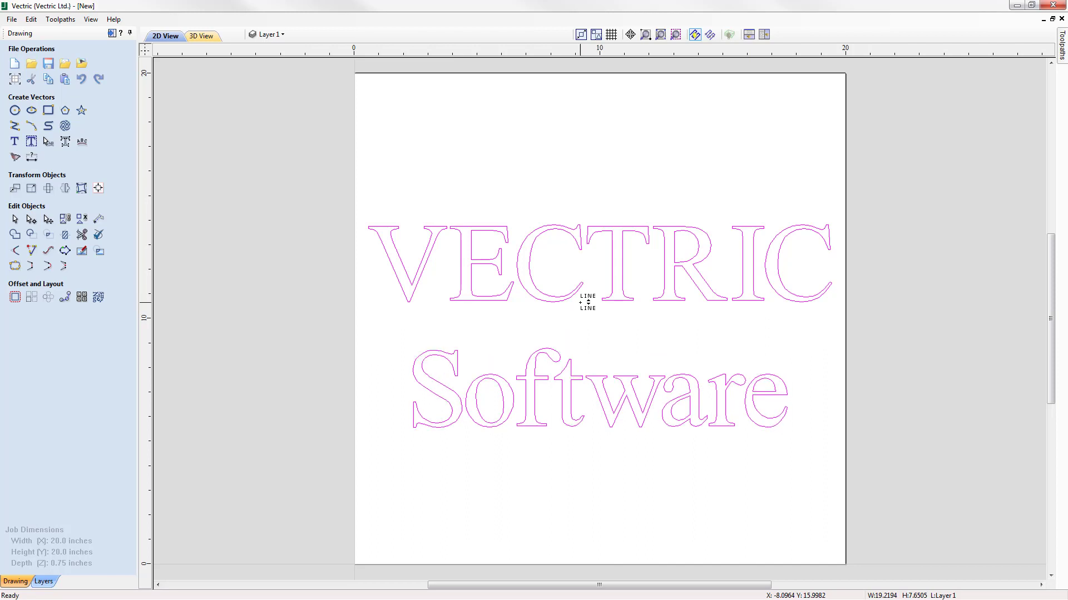
{"action": "left_click", "coordinate": [587, 303]}
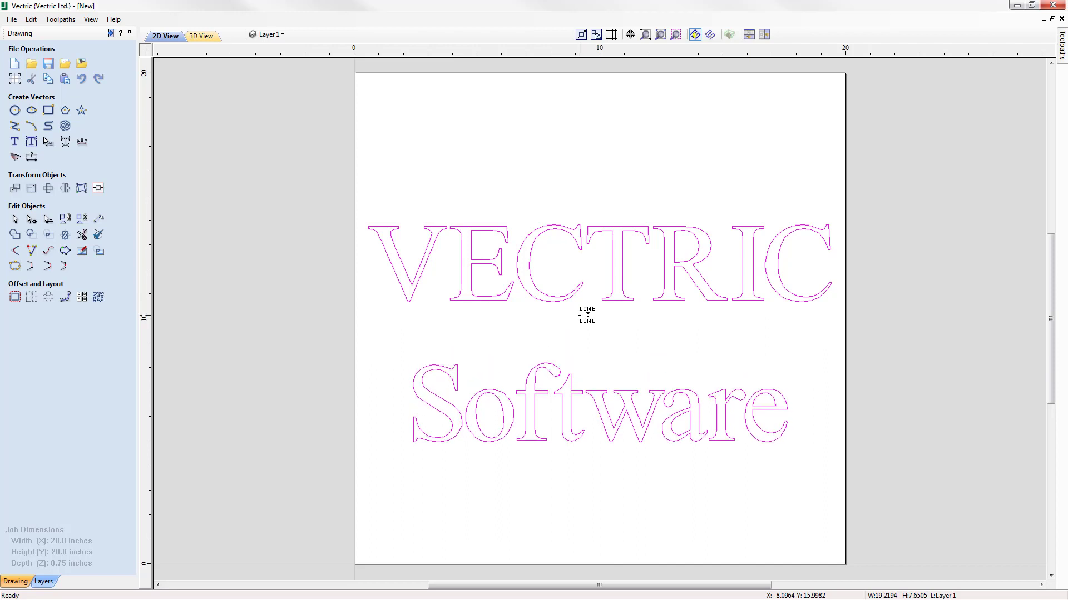
{"action": "left_click", "coordinate": [587, 315]}
{"action": "left_click", "coordinate": [587, 315]}
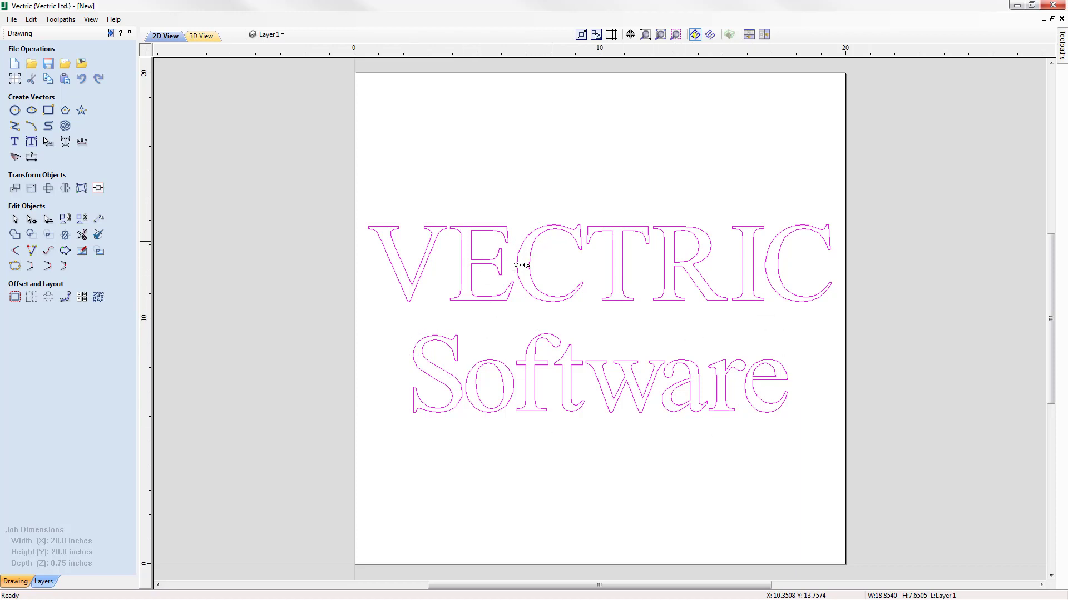
Step: Break the two-line text block into separate lines and select the VECTRIC line on its own
{"action": "right_click", "coordinate": [531, 252]}
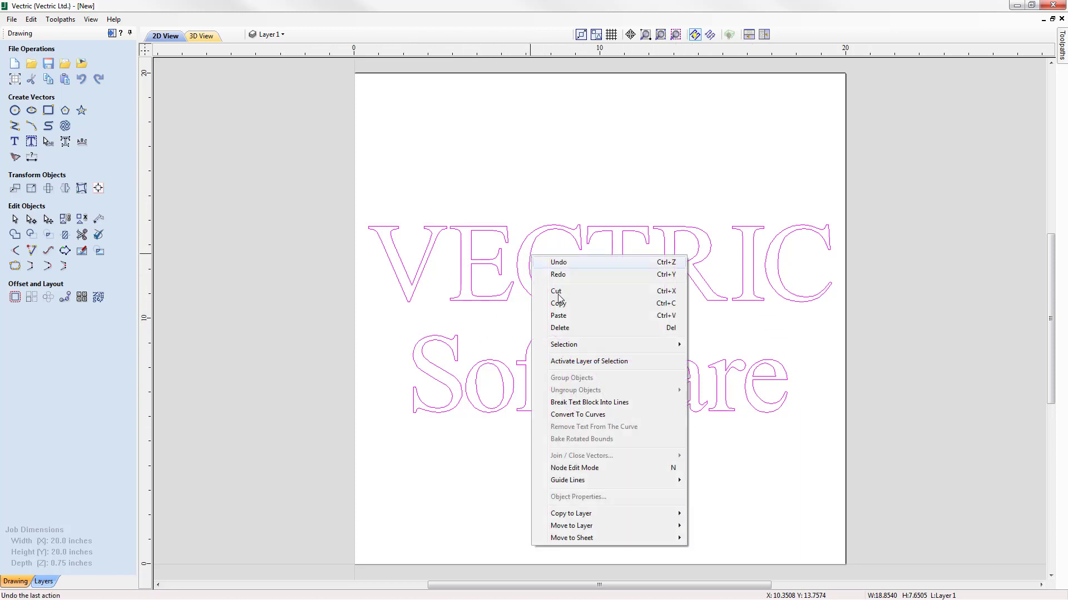
{"action": "left_click", "coordinate": [639, 403]}
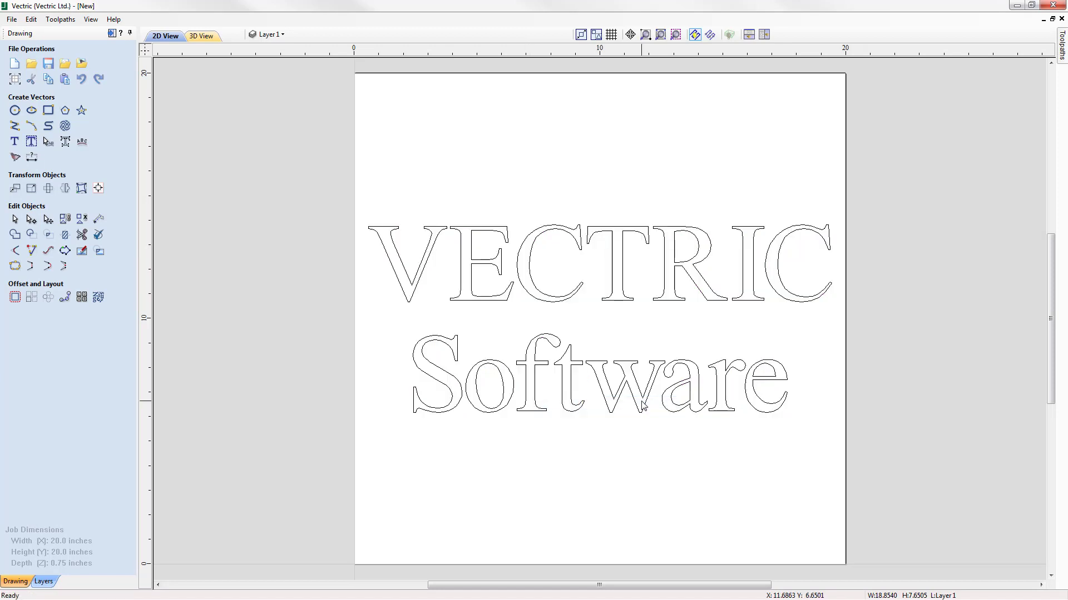
{"action": "left_click", "coordinate": [586, 295]}
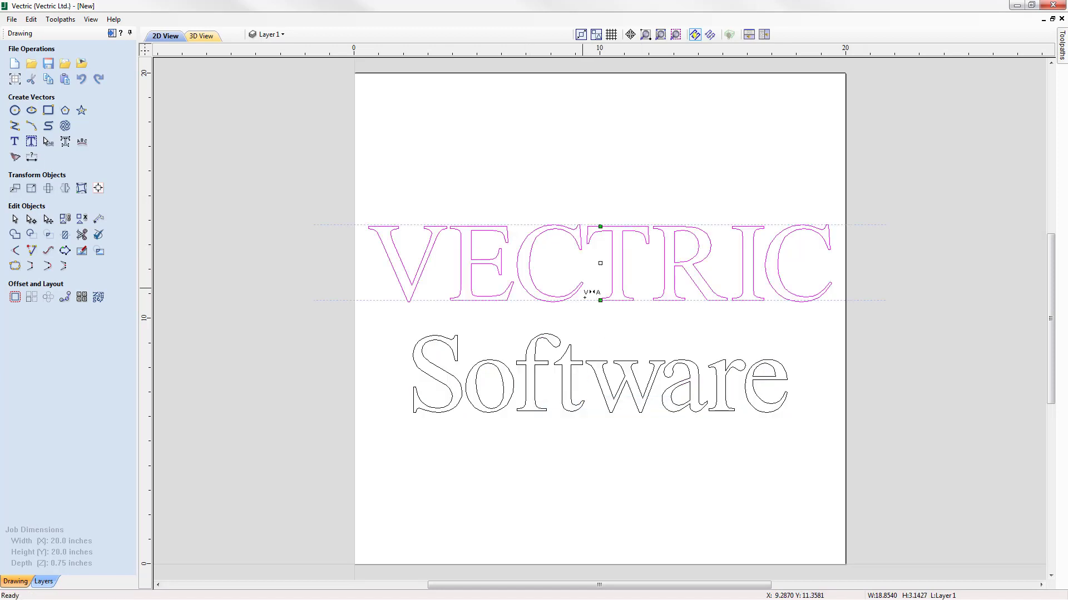
{"action": "left_click", "coordinate": [590, 364]}
{"action": "left_click", "coordinate": [588, 253]}
Step: Nudge the VECTRIC line up slightly and bend it into an upward arc
{"action": "left_click", "coordinate": [600, 263]}
{"action": "mouse_move", "coordinate": [599, 264]}
{"action": "left_mouse_down"}
{"action": "mouse_move", "coordinate": [617, 261]}
{"action": "mouse_move", "coordinate": [601, 261]}
{"action": "left_mouse_up"}
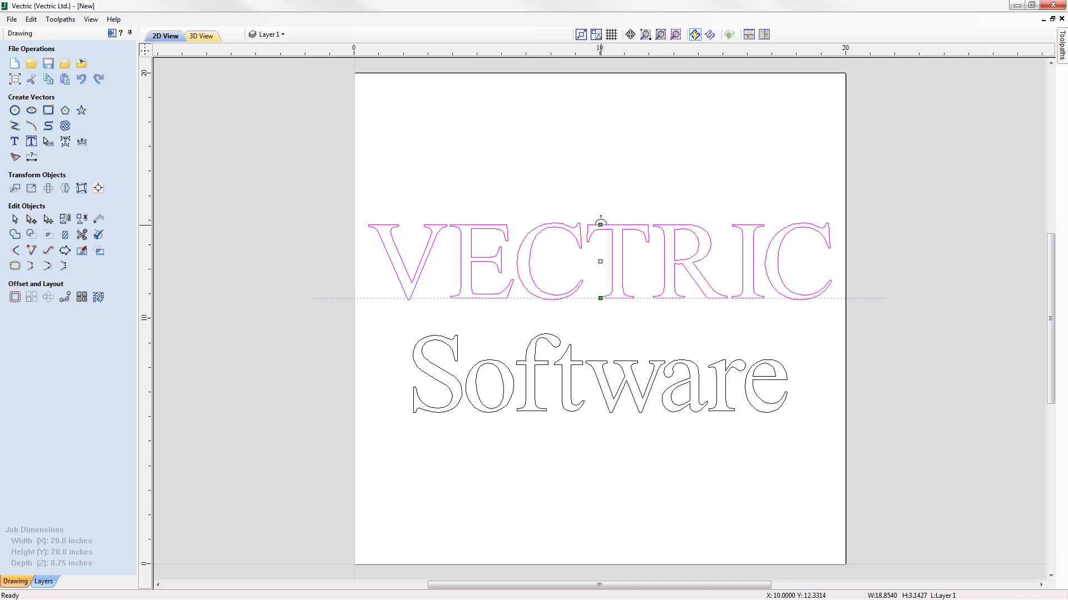
{"action": "mouse_move", "coordinate": [601, 223]}
{"action": "left_mouse_down"}
{"action": "mouse_move", "coordinate": [598, 93]}
{"action": "mouse_move", "coordinate": [600, 225]}
{"action": "left_mouse_up"}
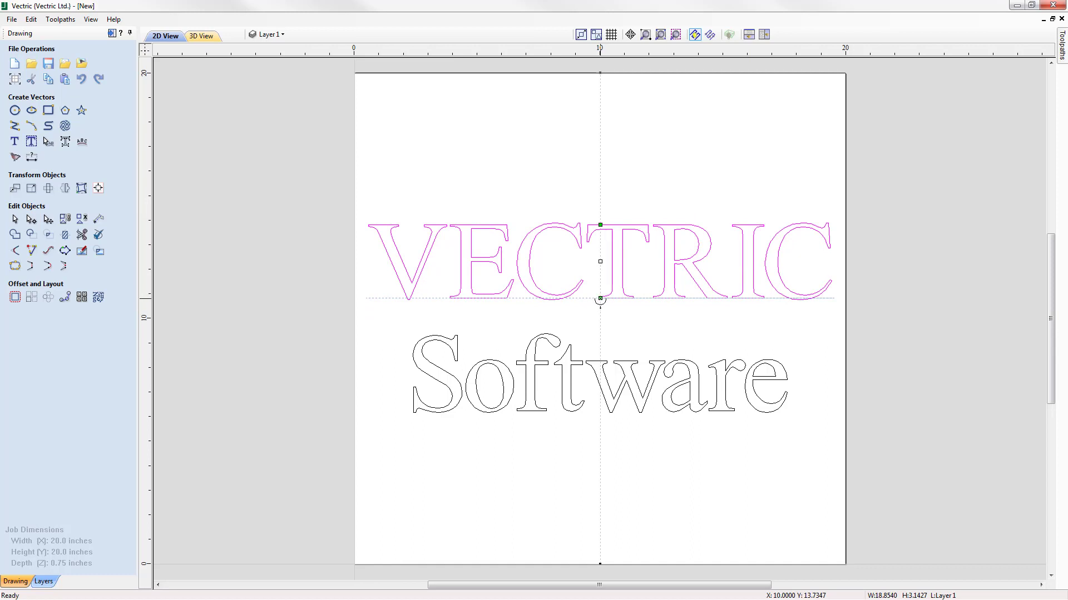
{"action": "mouse_move", "coordinate": [600, 301]}
{"action": "left_mouse_down"}
{"action": "mouse_move", "coordinate": [598, 457]}
{"action": "mouse_move", "coordinate": [600, 299]}
{"action": "left_mouse_up"}
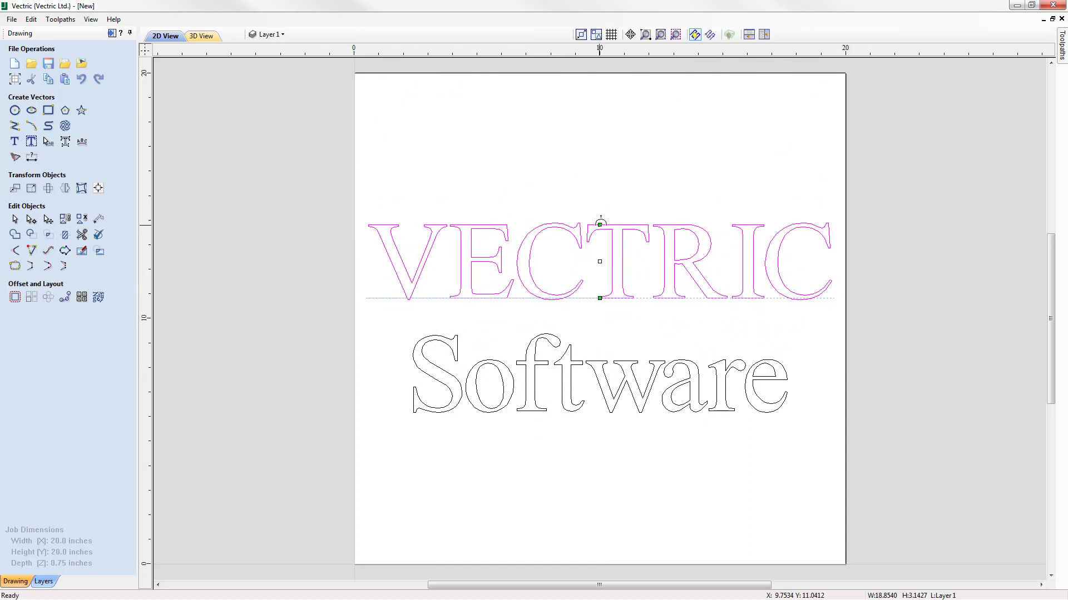
{"action": "left_click_drag", "start_coordinate": [600, 222], "coordinate": [600, 158]}
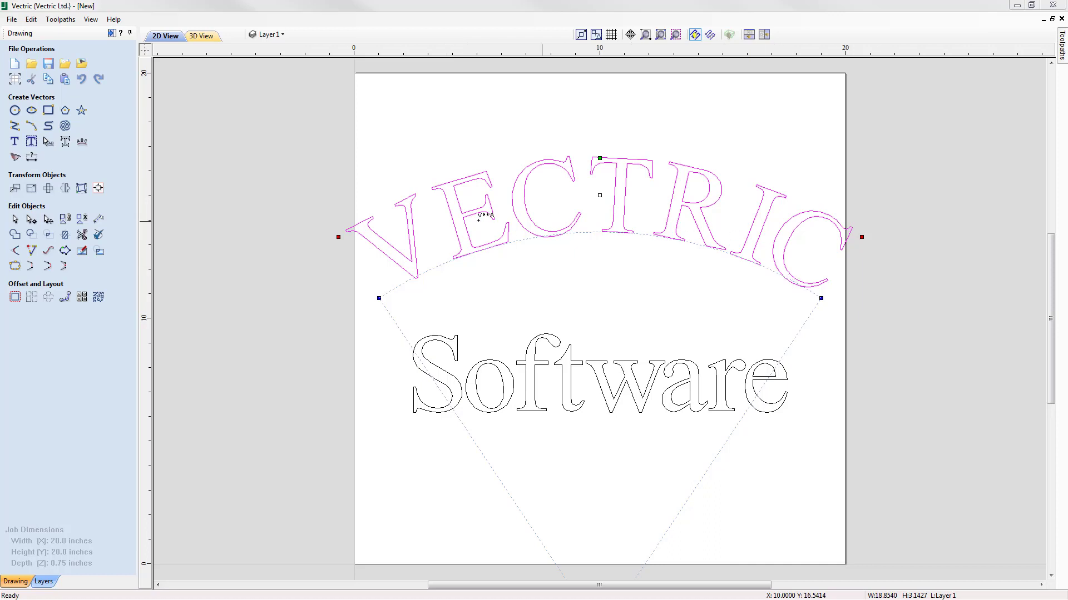
Step: Tighten the V–E, E–C and C–T gaps in the arched VECTRIC text
{"action": "left_click", "coordinate": [433, 223]}
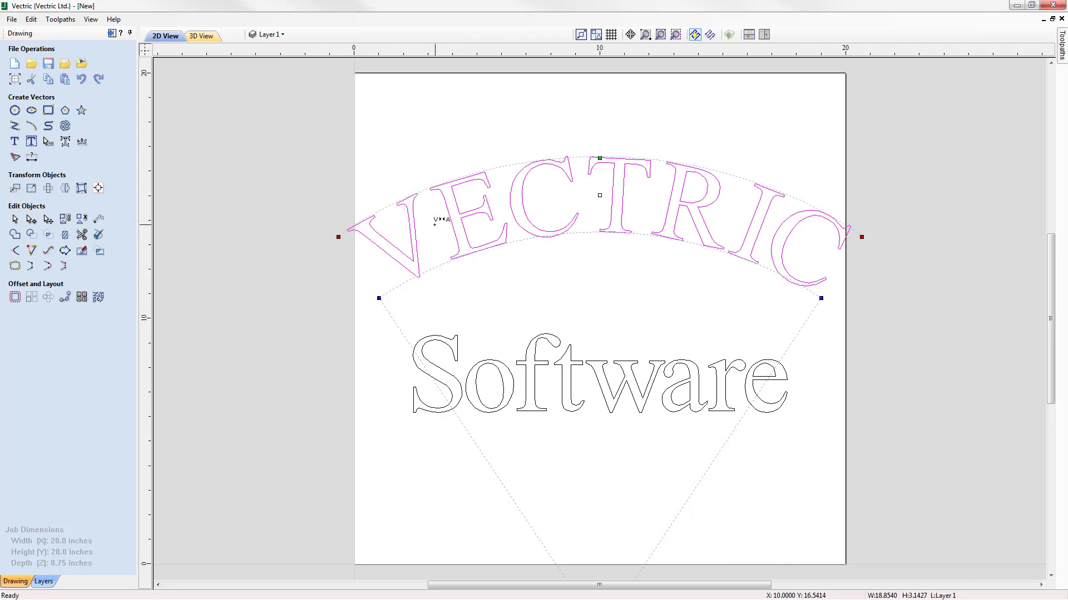
{"action": "left_click", "coordinate": [434, 223]}
{"action": "left_click", "coordinate": [507, 194]}
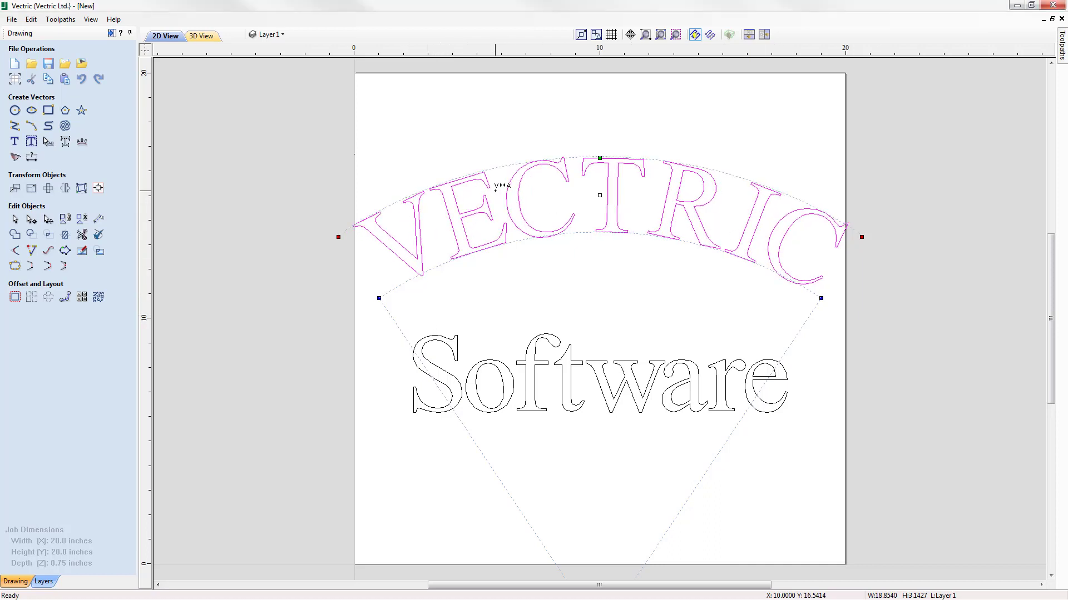
{"action": "left_click", "coordinate": [558, 190]}
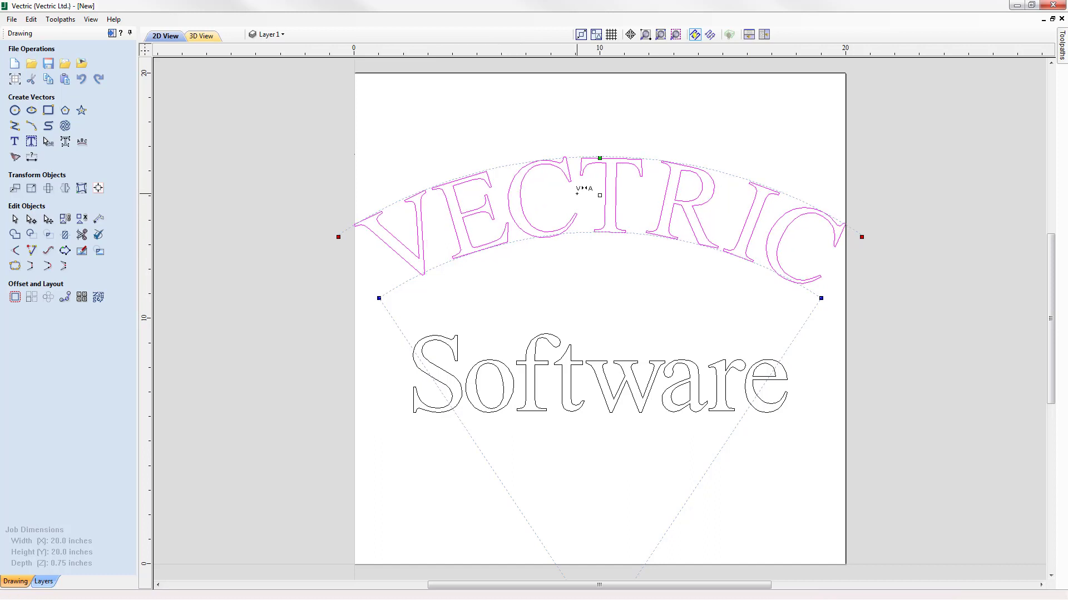
{"action": "left_click", "coordinate": [579, 191]}
Step: Tighten the T–R and I–C gaps in the arched text, and widen and re-tighten the E–C gap
{"action": "left_click", "coordinate": [646, 198]}
{"action": "left_click", "coordinate": [645, 207]}
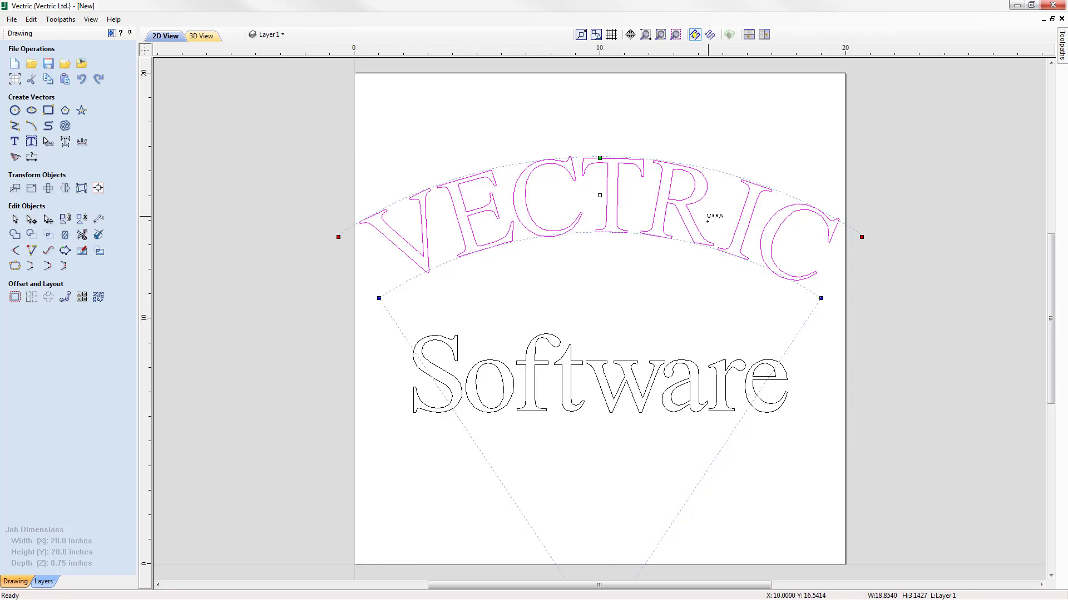
{"action": "left_click", "coordinate": [764, 219]}
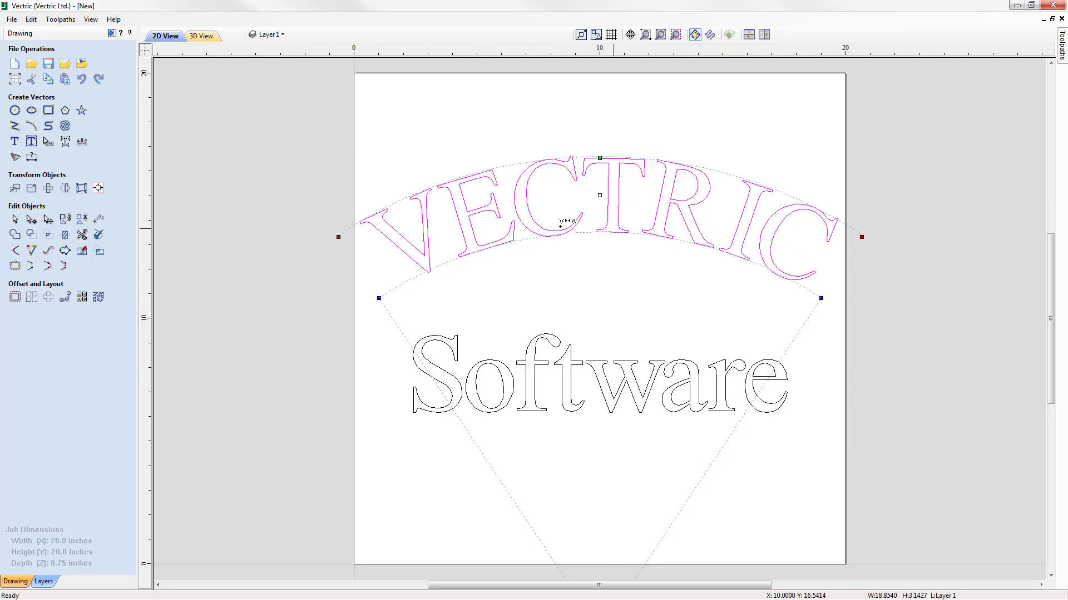
{"action": "left_click", "coordinate": [504, 199], "text": "shift"}
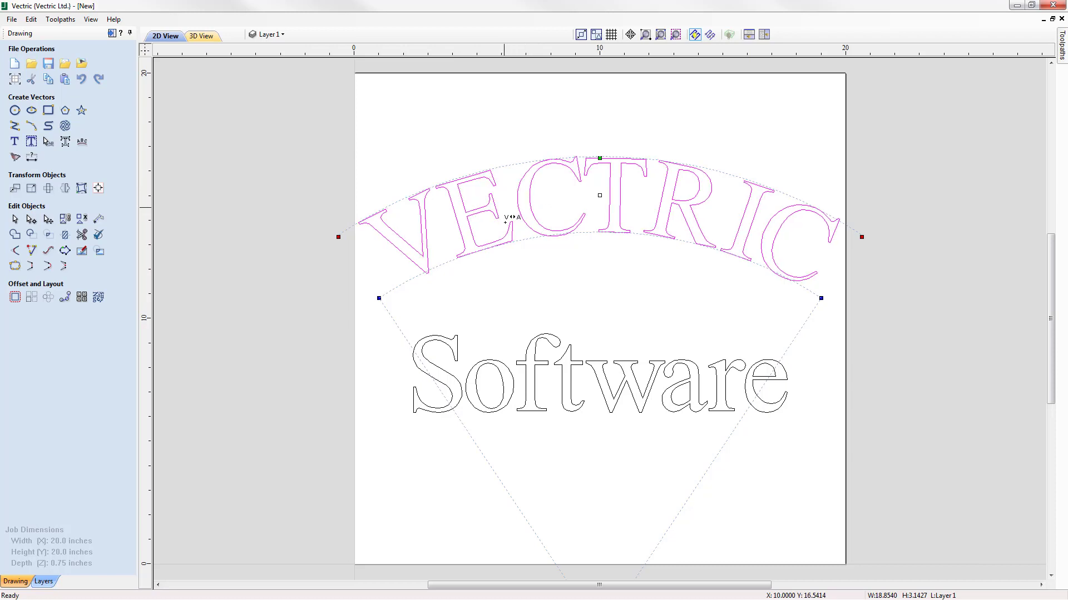
{"action": "left_click", "coordinate": [509, 191]}
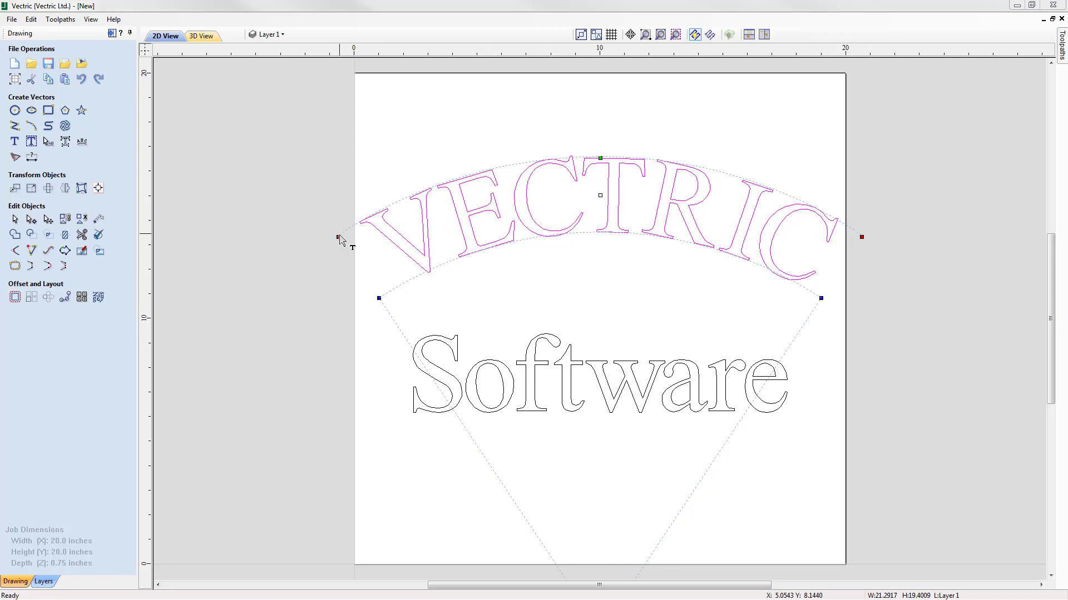
Step: Try rotating the arched VECTRIC text around its arc centre and return it to its original position
{"action": "left_click_drag", "start_coordinate": [339, 237], "coordinate": [361, 271]}
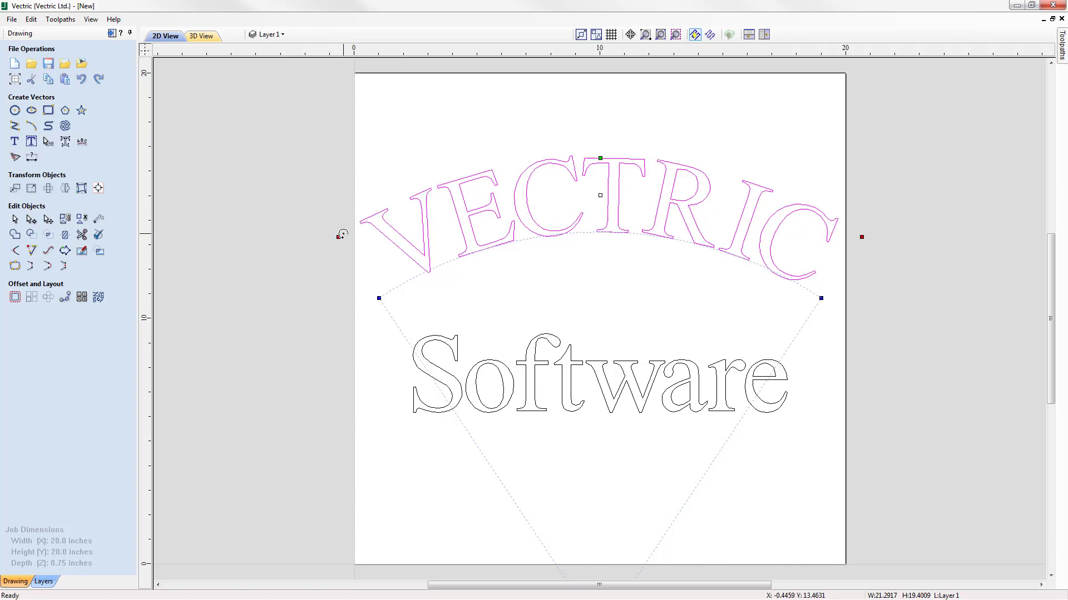
{"action": "left_click_drag", "start_coordinate": [343, 234], "coordinate": [492, 203]}
{"action": "left_click_drag", "start_coordinate": [580, 200], "coordinate": [339, 261]}
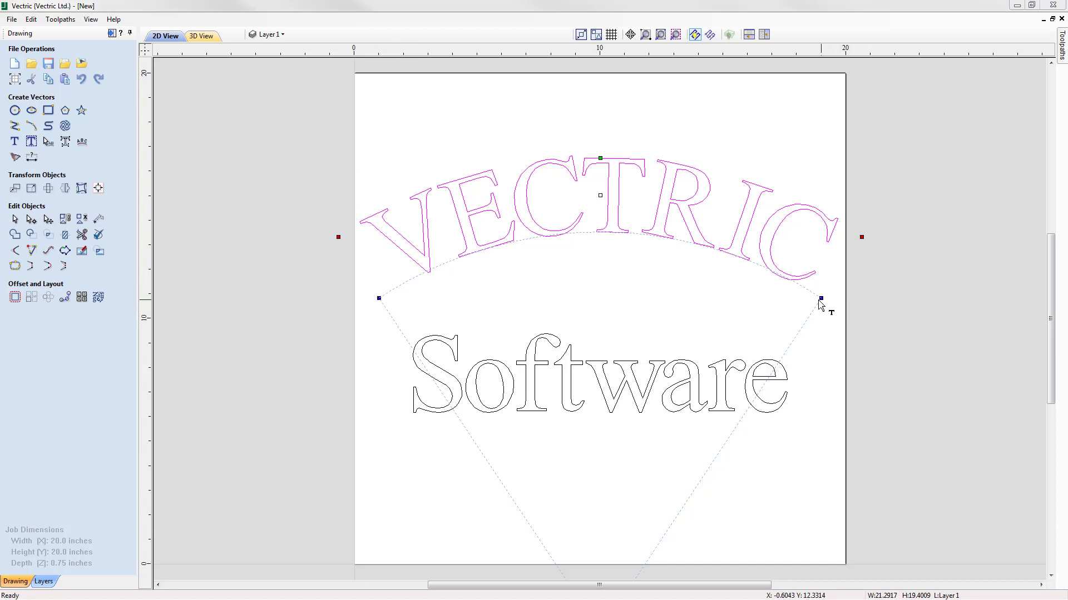
{"action": "left_click_drag", "start_coordinate": [379, 297], "coordinate": [566, 225]}
{"action": "scroll", "coordinate": [556, 317], "scroll_direction": "down", "scroll_amount": 3}
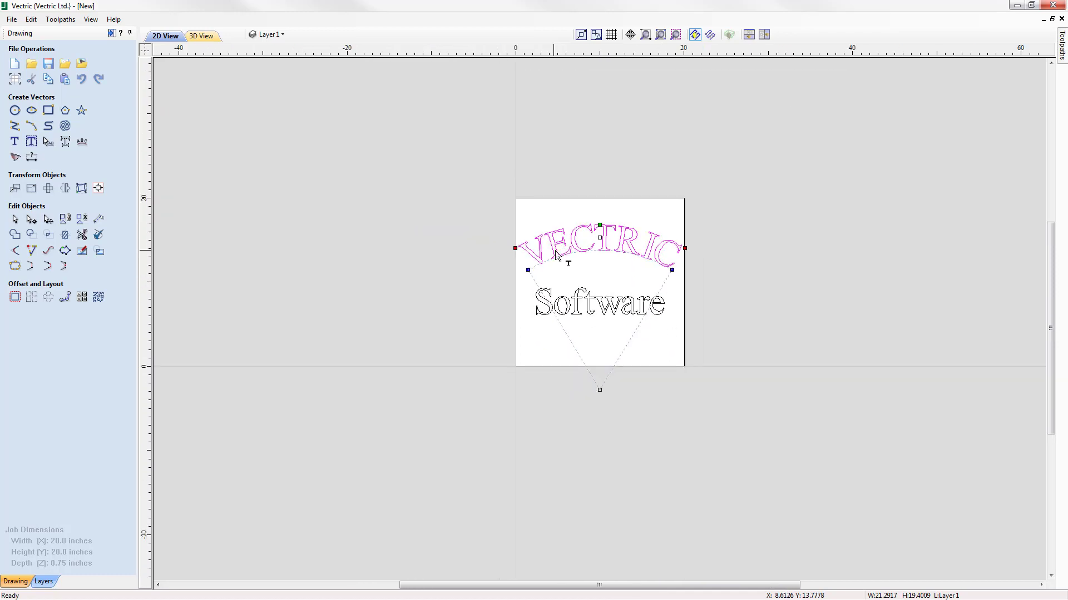
{"action": "left_click_drag", "start_coordinate": [535, 301], "coordinate": [573, 278]}
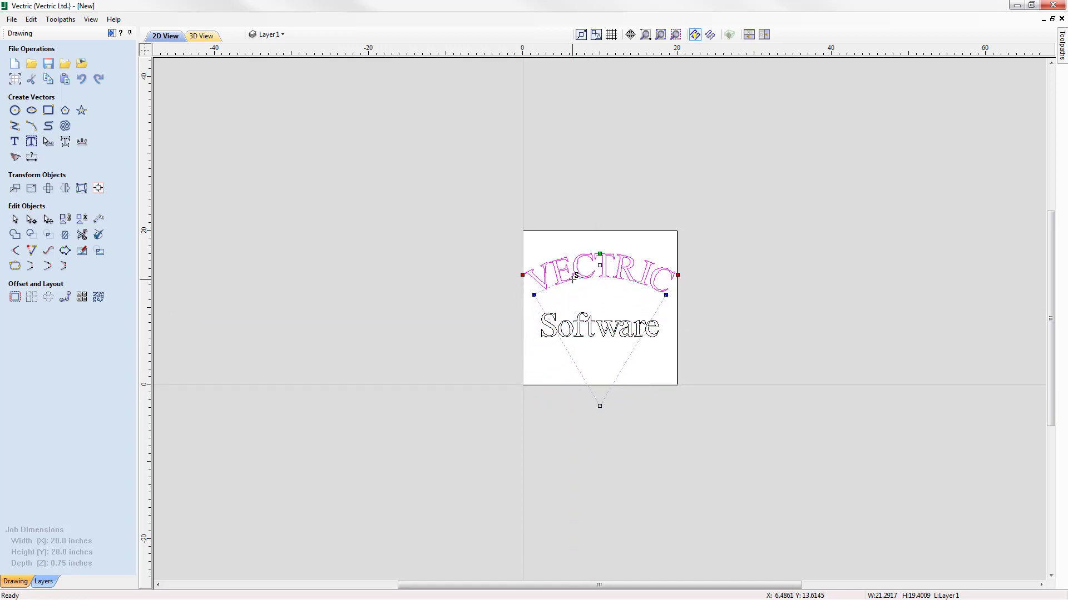
{"action": "left_click", "coordinate": [661, 36]}
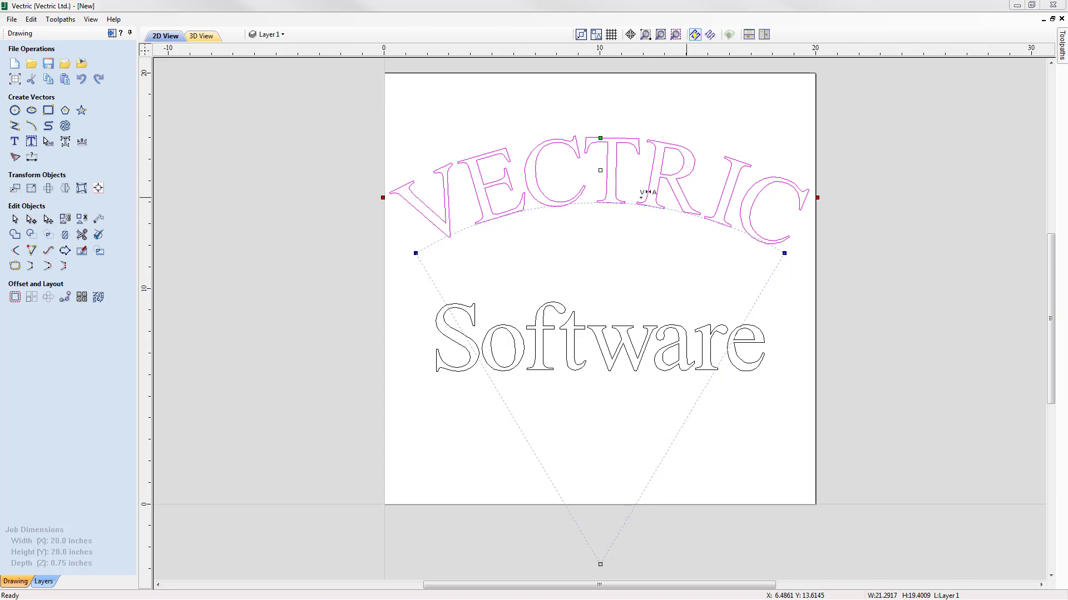
Step: Open the arched VECTRIC text for editing and append the word Software after it
{"action": "left_click", "coordinate": [15, 141]}
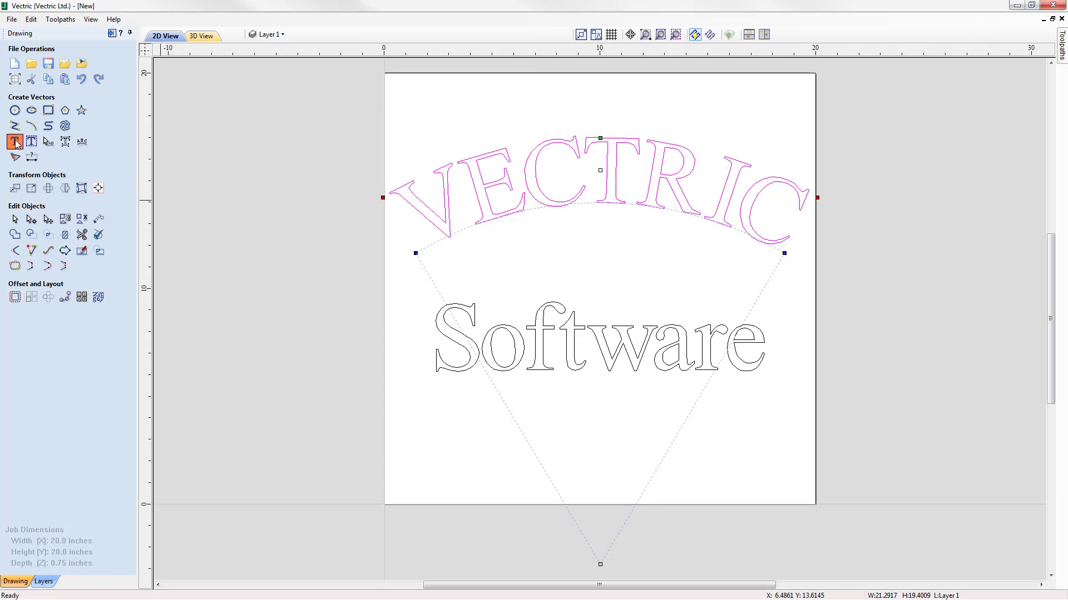
{"action": "left_click", "coordinate": [15, 142]}
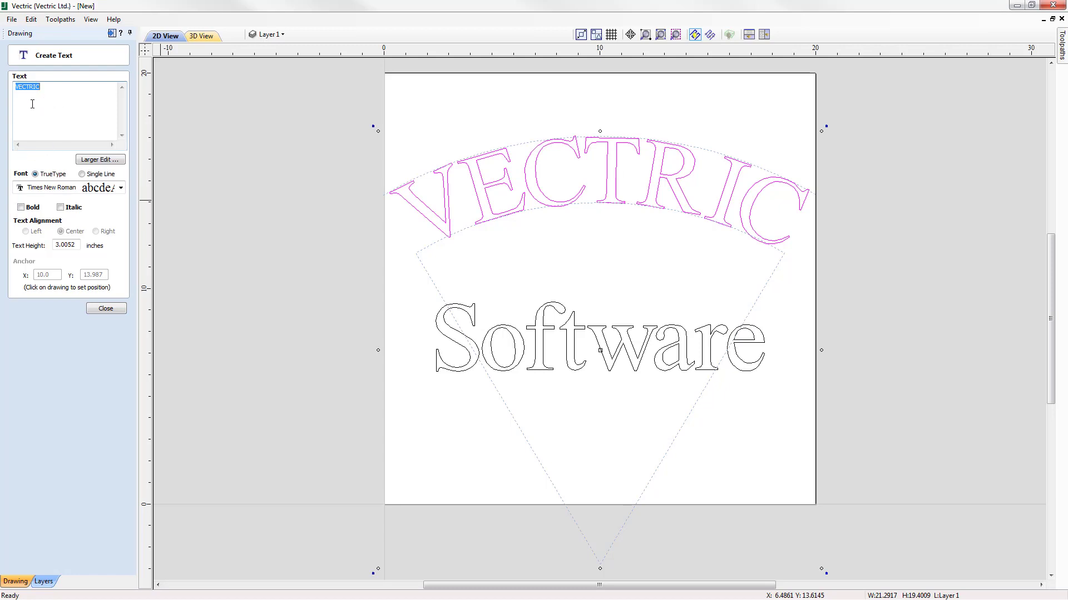
{"action": "left_click", "coordinate": [47, 92]}
{"action": "type", "text": "Software"}
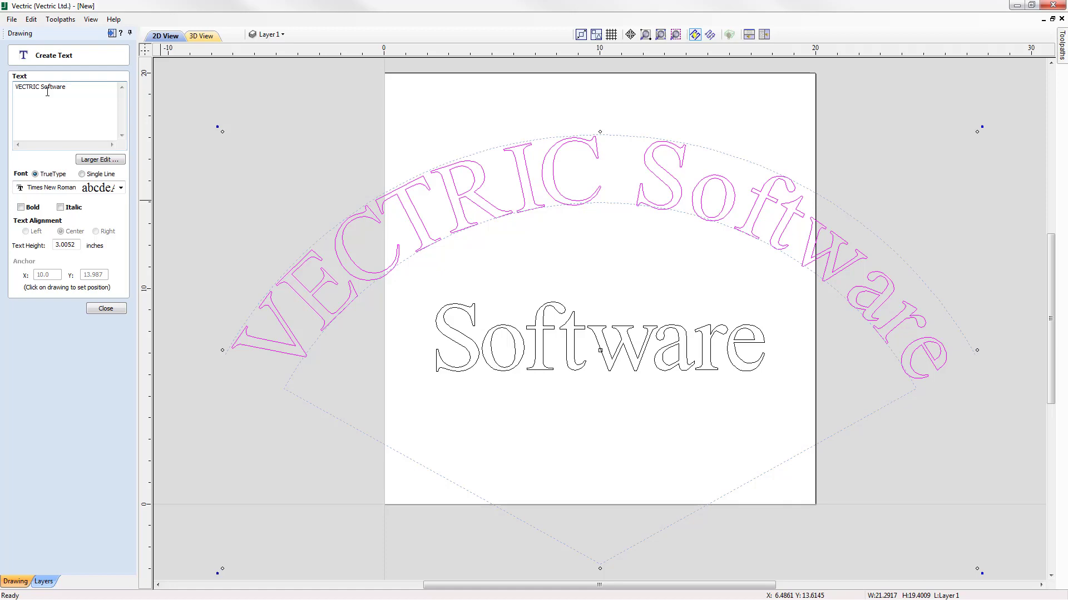
Step: Delete the appended word Software so the arched text reads only VECTRIC
{"action": "key", "text": "BackSpace"}
{"action": "key", "text": "BackSpace"}
{"action": "key", "text": "BackSpace"}
{"action": "key", "text": "BackSpace"}
{"action": "key", "text": "BackSpace"}
{"action": "key", "text": "BackSpace"}
{"action": "key", "text": "BackSpace"}
{"action": "key", "text": "BackSpace"}
{"action": "key", "text": "BackSpace"}
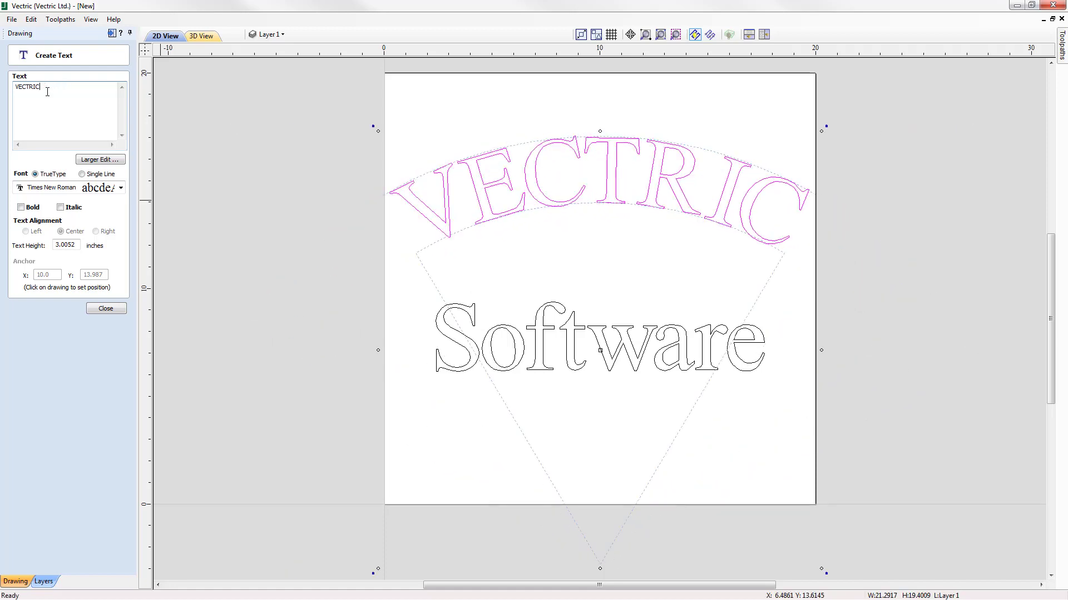
Step: Change the font of the arched VECTRIC text to Impact and finish the text edit
{"action": "left_click", "coordinate": [118, 189]}
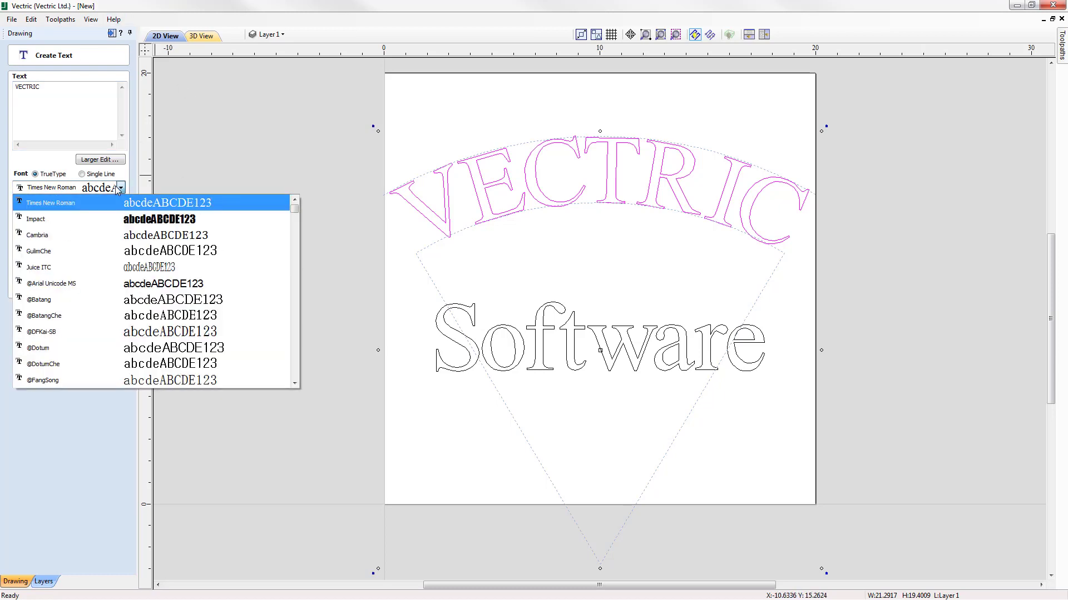
{"action": "left_click", "coordinate": [105, 219]}
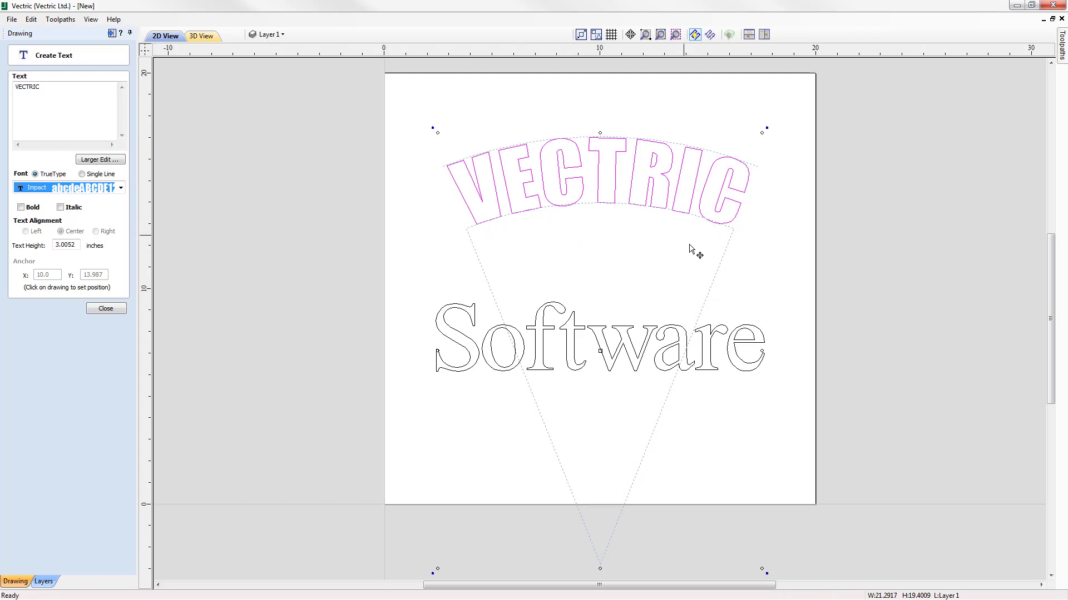
{"action": "left_click", "coordinate": [111, 311]}
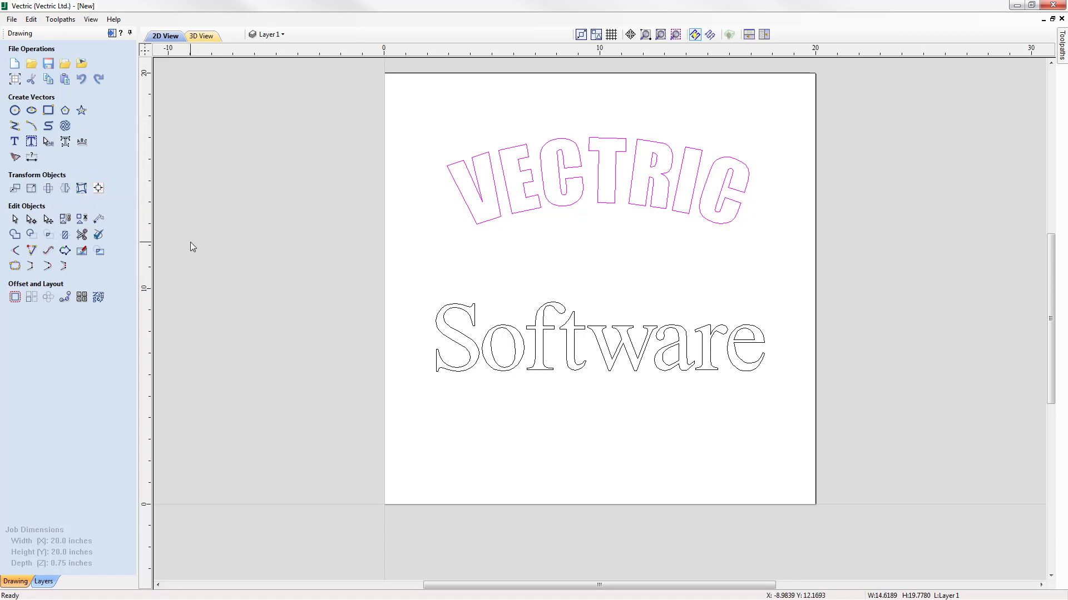
Step: Convert the Software text below the arched VECTRIC to curves and clear the selection
{"action": "left_click", "coordinate": [538, 311]}
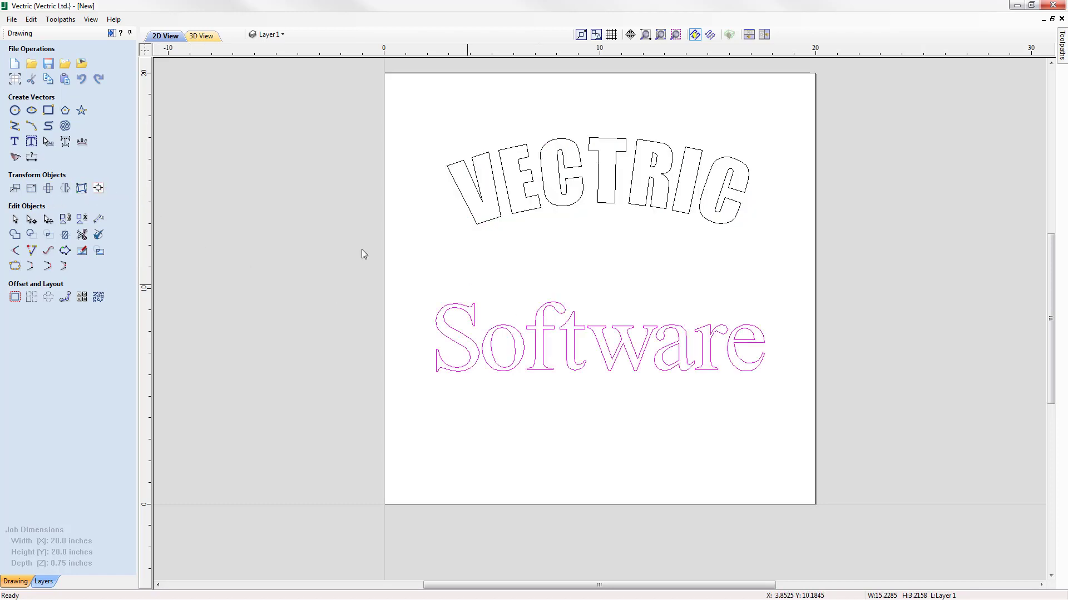
{"action": "left_click", "coordinate": [66, 146]}
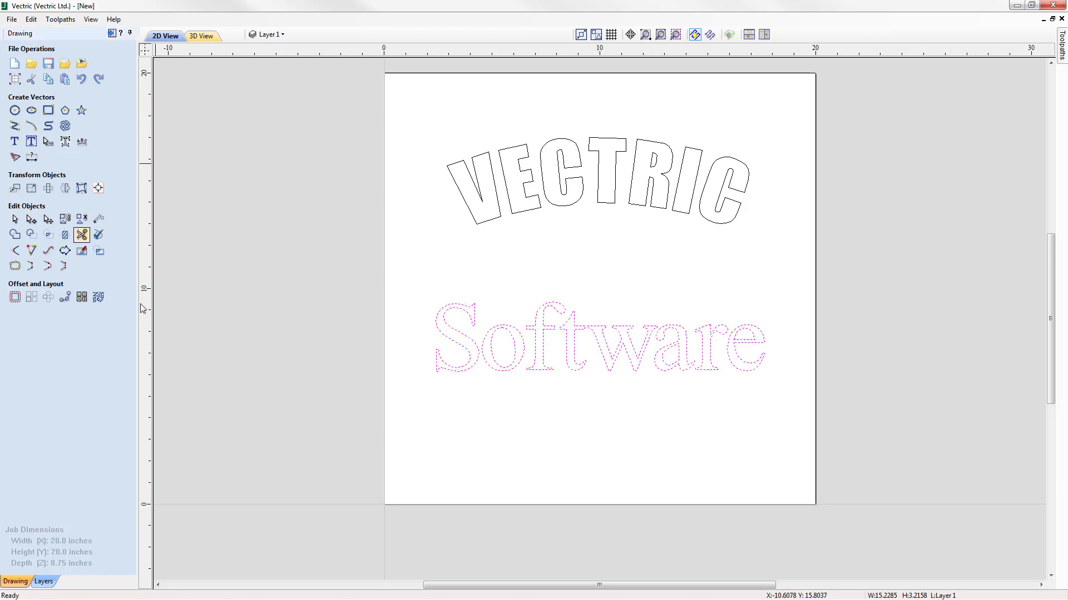
{"action": "left_click", "coordinate": [490, 383]}
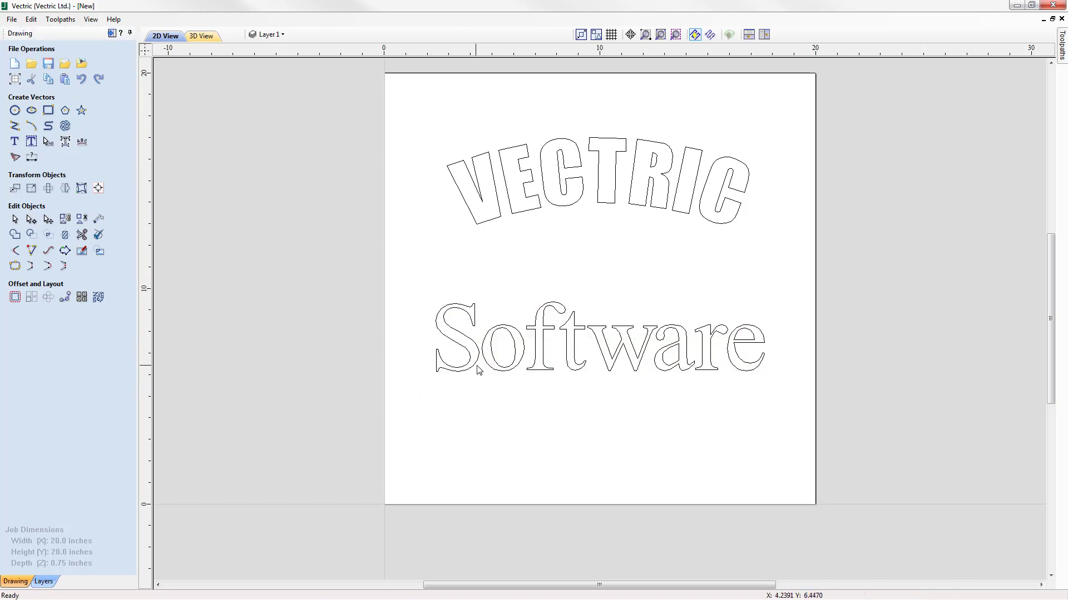
Step: Select individual letters of the converted Software word one after another, then deselect them
{"action": "left_click", "coordinate": [479, 371]}
{"action": "left_click", "coordinate": [560, 361]}
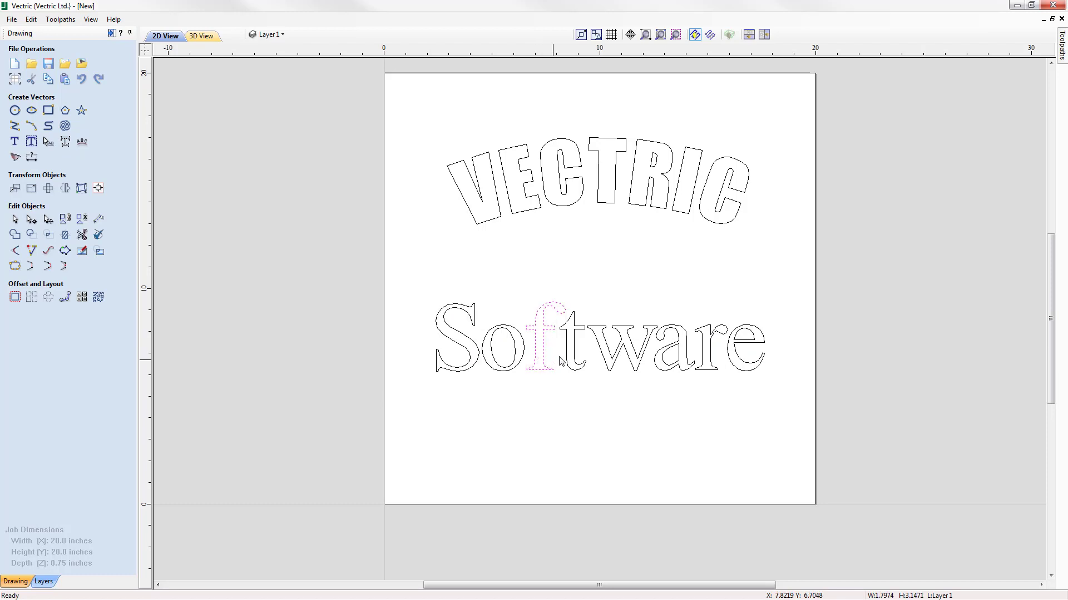
{"action": "left_click", "coordinate": [573, 358]}
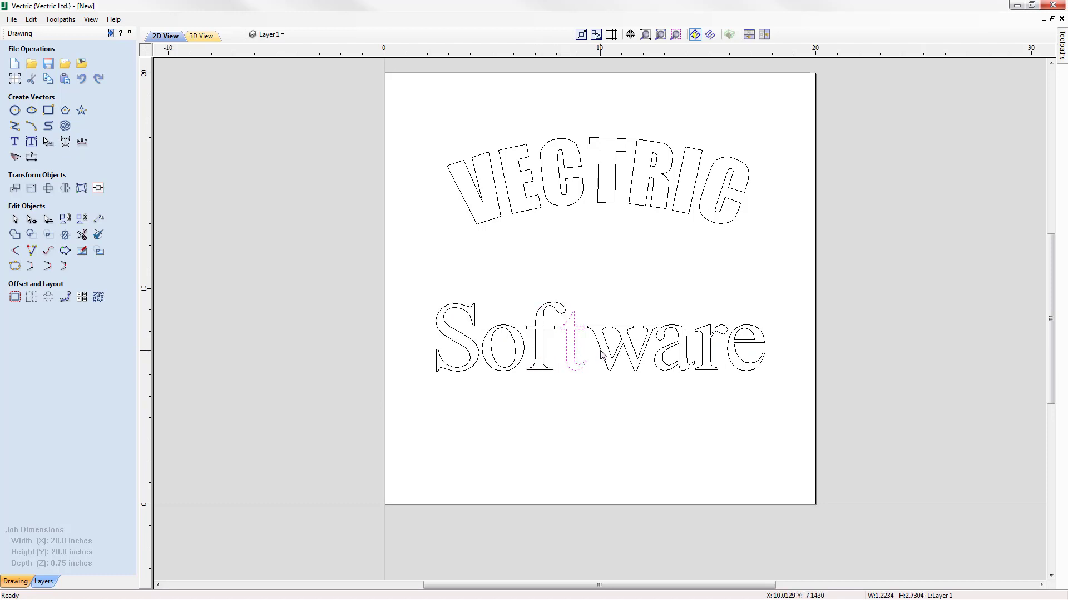
{"action": "left_click", "coordinate": [640, 367]}
{"action": "left_click", "coordinate": [662, 356]}
{"action": "left_click", "coordinate": [701, 361]}
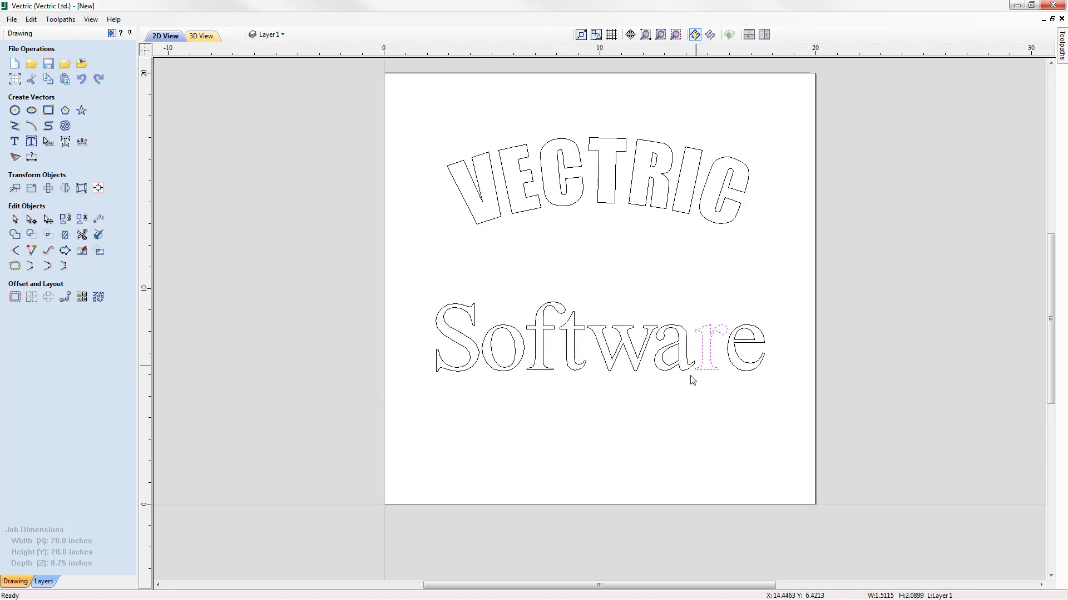
{"action": "left_click", "coordinate": [684, 420]}
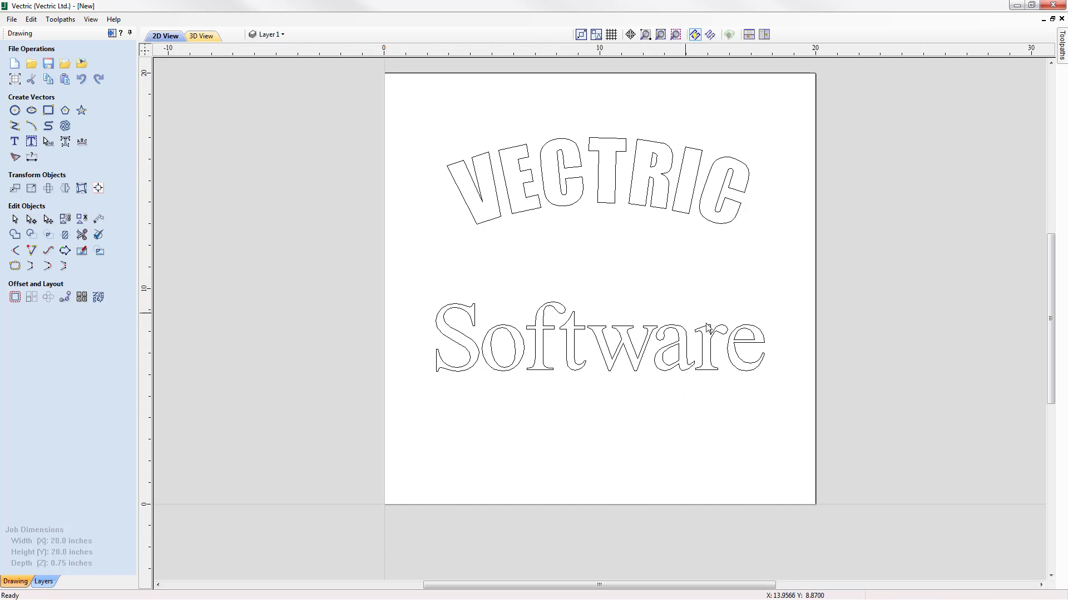
Step: Select all the converted Software letters and check whether the Create Text tool can load them for editing, then leave the tool
{"action": "left_click_drag", "start_coordinate": [804, 396], "coordinate": [419, 290]}
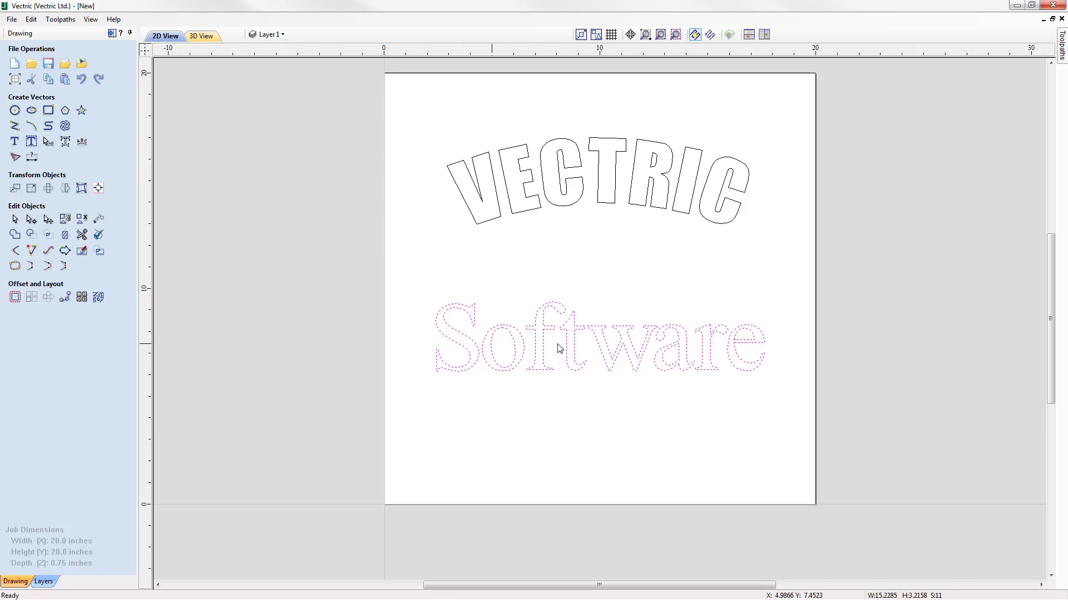
{"action": "left_click", "coordinate": [15, 142]}
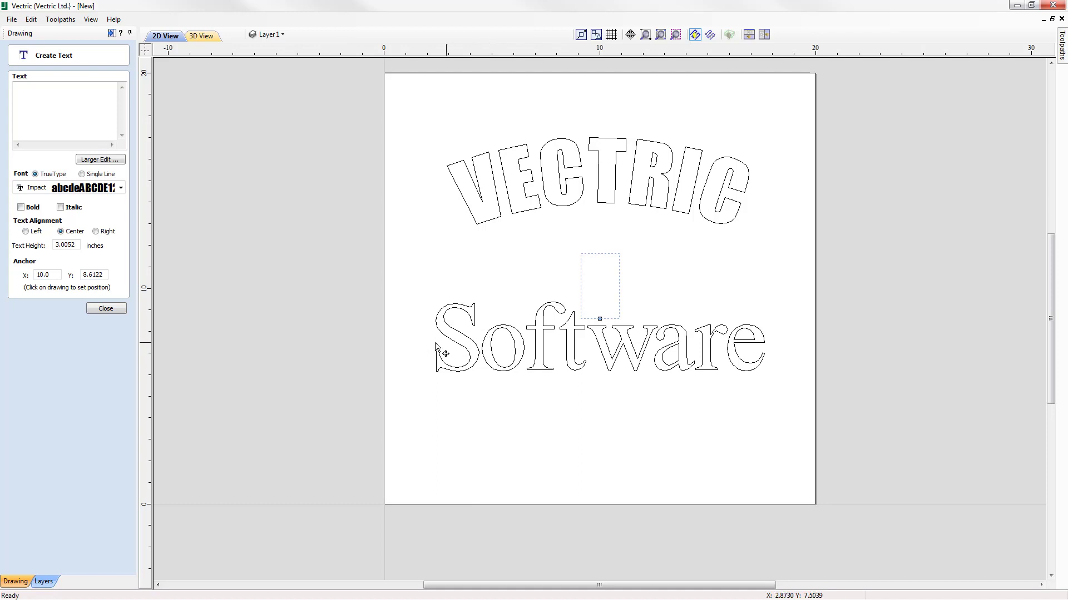
{"action": "left_click", "coordinate": [106, 309]}
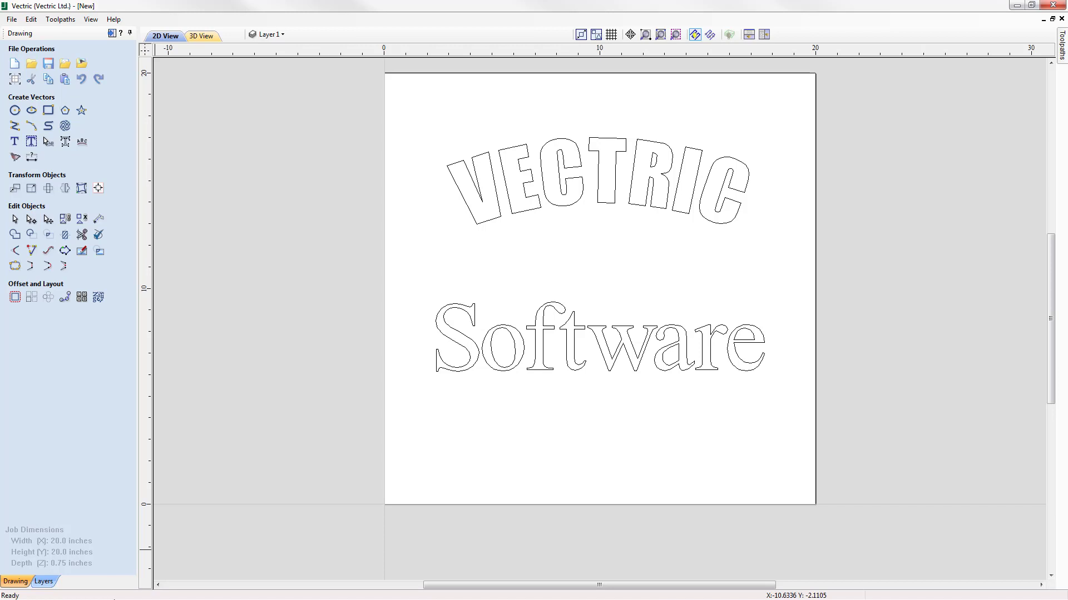
Step: Enlarge the converted letter S of Software to about 2.82 inches wide and 4.44 inches high
{"action": "left_click", "coordinate": [473, 312]}
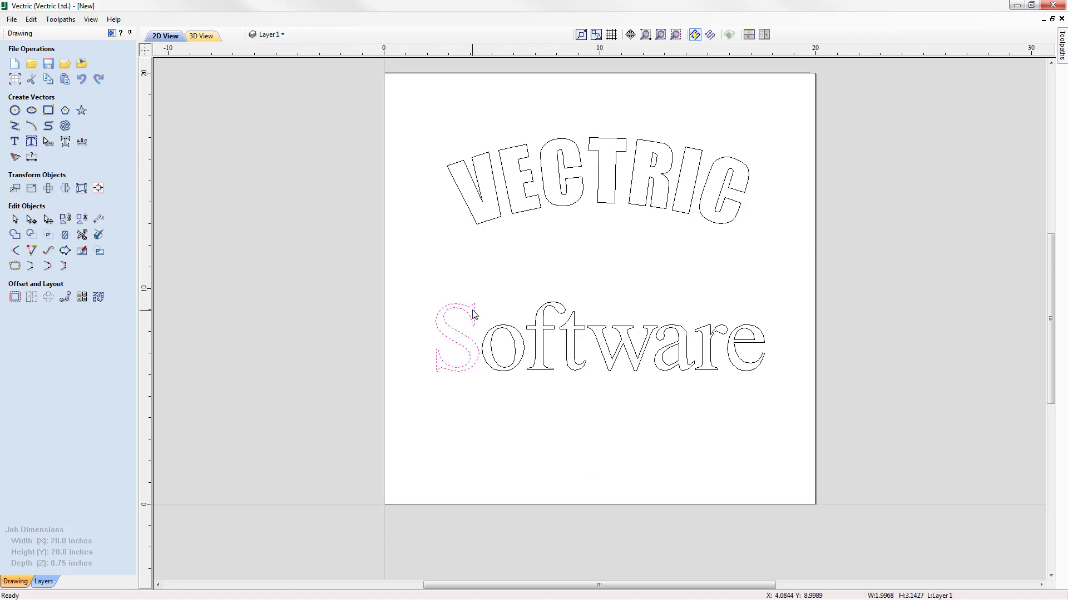
{"action": "left_click", "coordinate": [471, 368]}
{"action": "left_click_drag", "start_coordinate": [430, 299], "coordinate": [417, 263]}
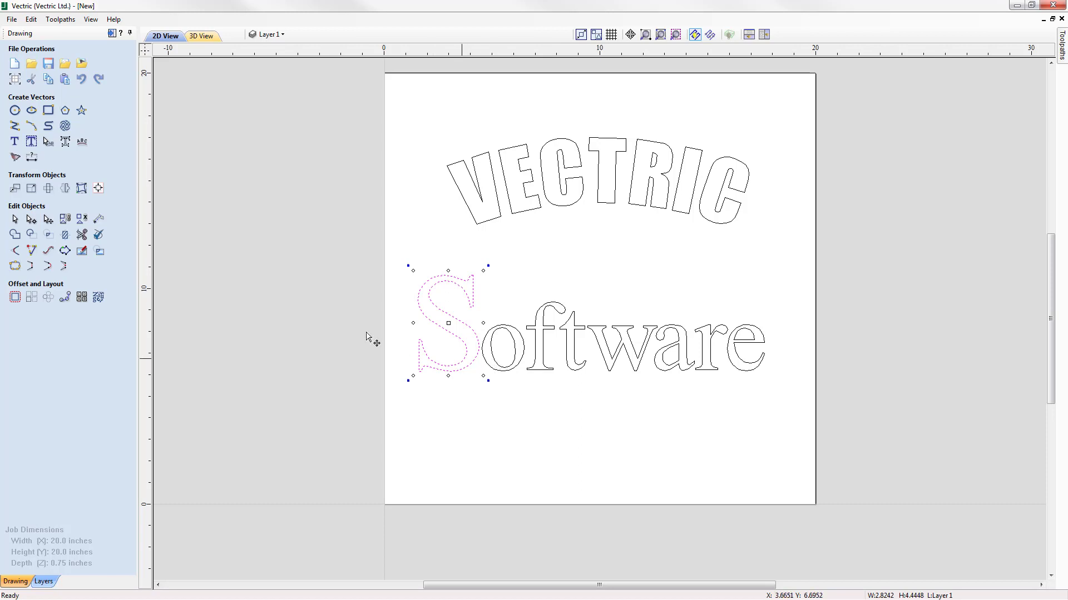
Step: Node edit the enlarged S, pulling its upper serif edge outward to a point, smoothing that point and shaping the curve handles
{"action": "left_click", "coordinate": [31, 219]}
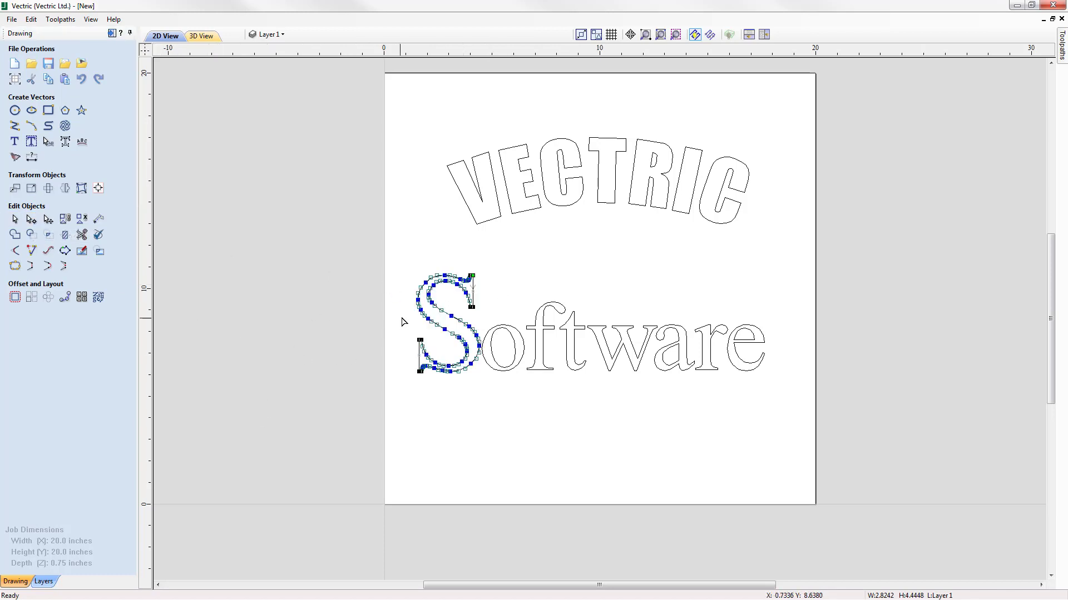
{"action": "scroll", "coordinate": [427, 298], "scroll_direction": "up", "scroll_amount": 4}
{"action": "left_click_drag", "start_coordinate": [534, 290], "coordinate": [571, 288]}
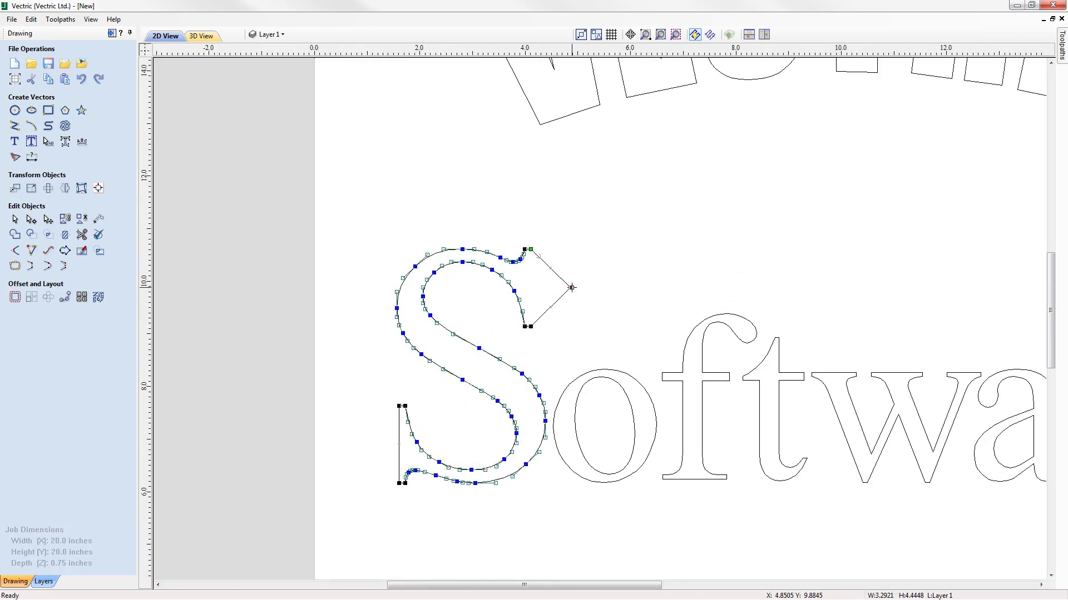
{"action": "key", "text": "s"}
{"action": "left_click_drag", "start_coordinate": [542, 260], "coordinate": [557, 254]}
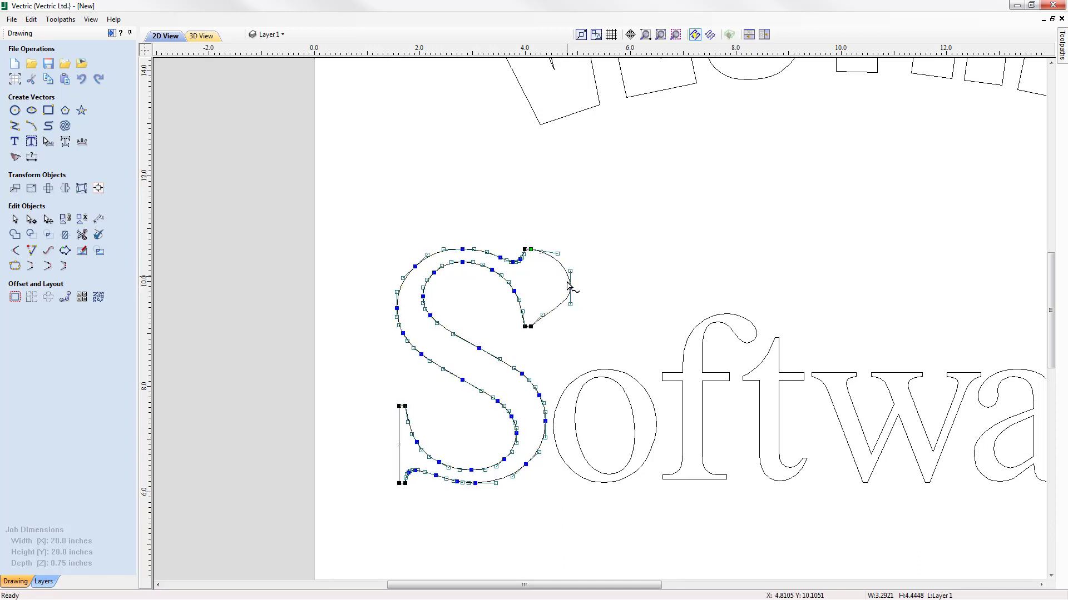
{"action": "left_click_drag", "start_coordinate": [542, 315], "coordinate": [531, 371]}
Step: Undo the node edits, the scaling of the S and the conversion of the Software text to curves
{"action": "left_click", "coordinate": [81, 80]}
{"action": "left_click", "coordinate": [82, 80]}
{"action": "left_click", "coordinate": [82, 79]}
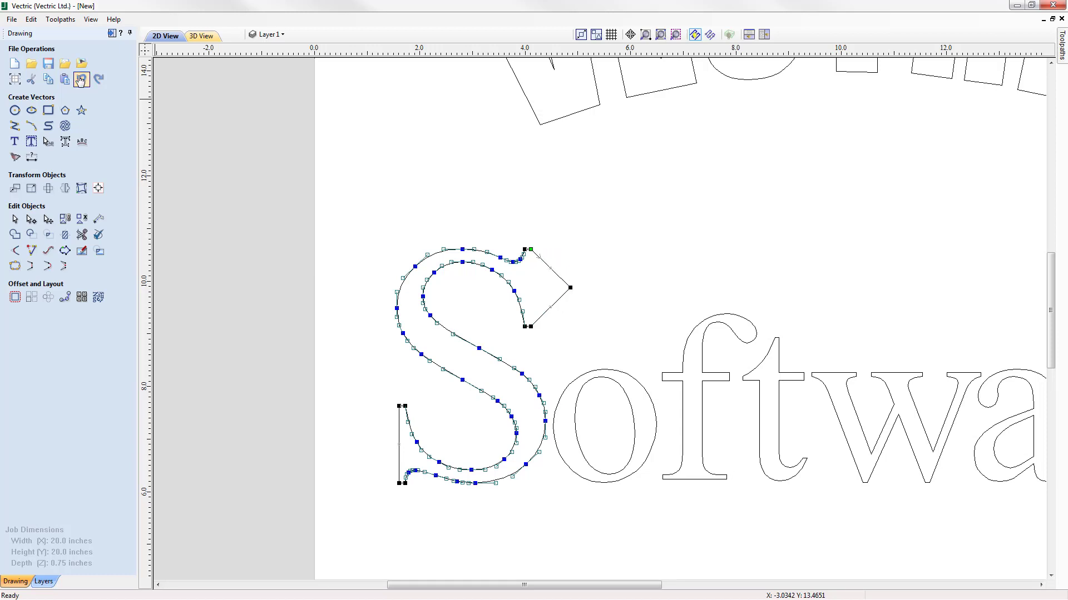
{"action": "left_click", "coordinate": [82, 79]}
{"action": "left_click", "coordinate": [81, 79]}
{"action": "left_click", "coordinate": [81, 80]}
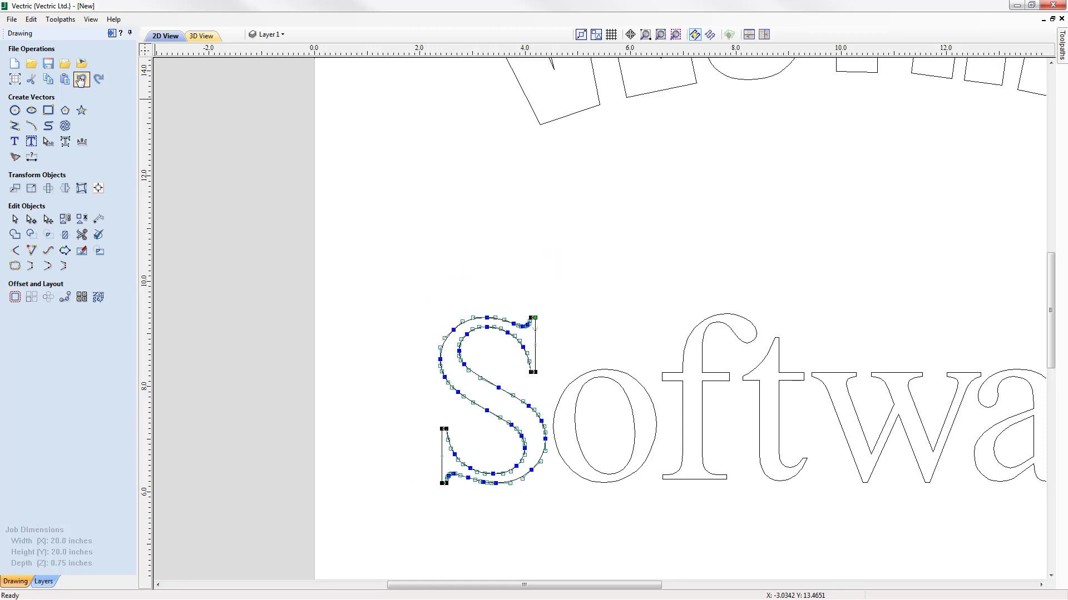
{"action": "left_click", "coordinate": [81, 80]}
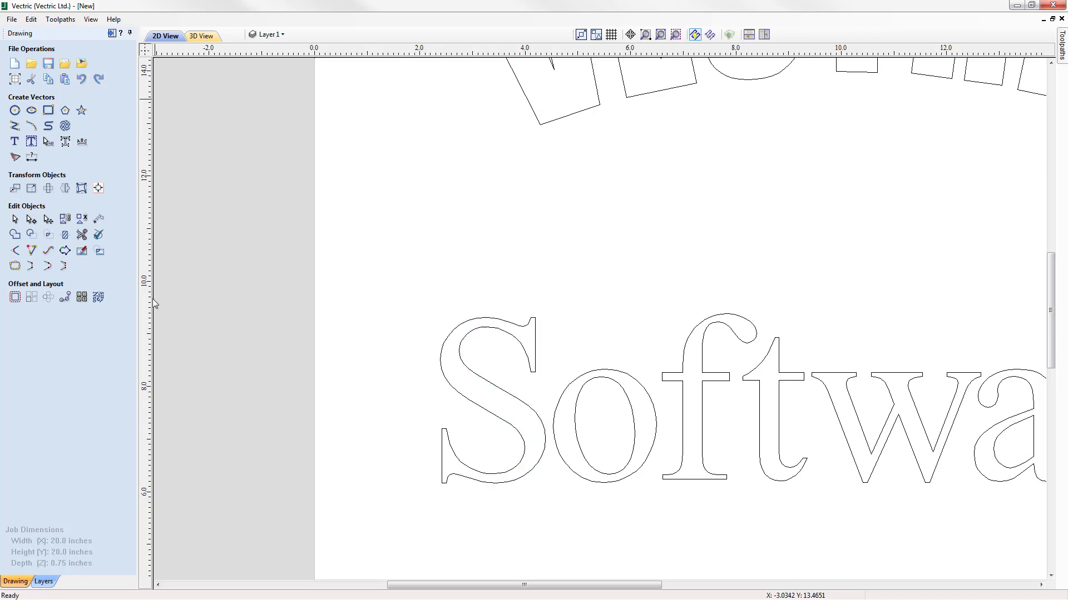
Step: Try to node edit the Software text and decline converting it to curves
{"action": "double_click", "coordinate": [485, 330]}
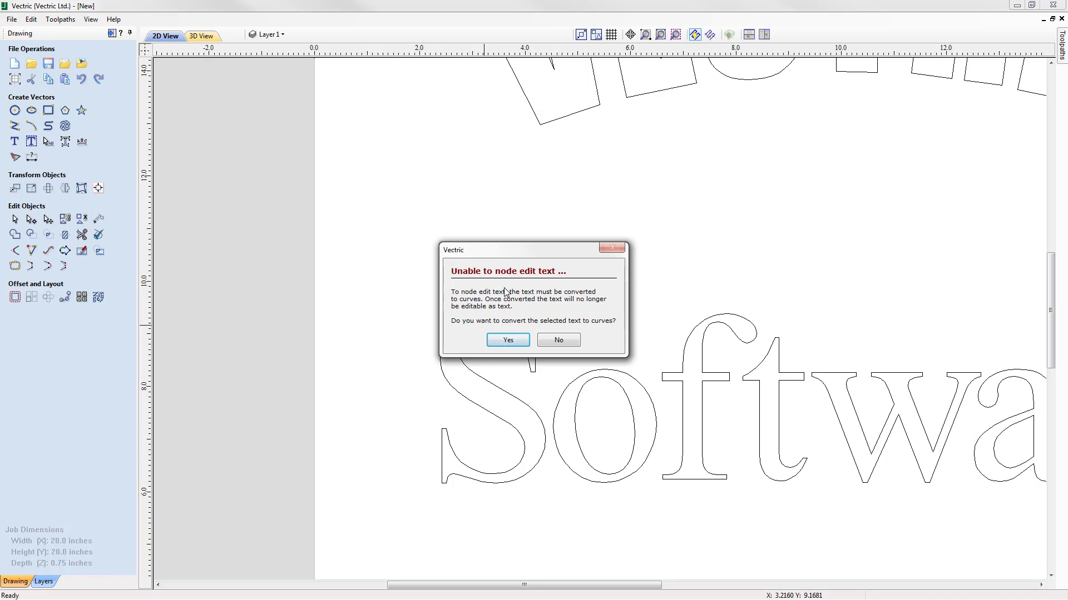
{"action": "left_click", "coordinate": [559, 341]}
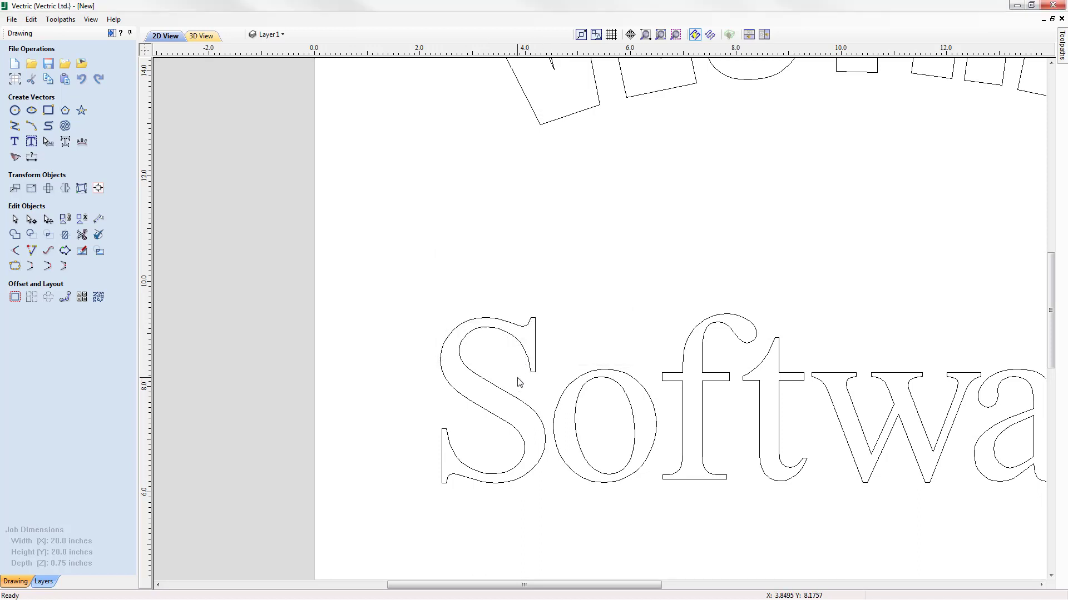
Step: Open the Software text for editing and change its font to Brush Script MT
{"action": "left_click", "coordinate": [520, 366]}
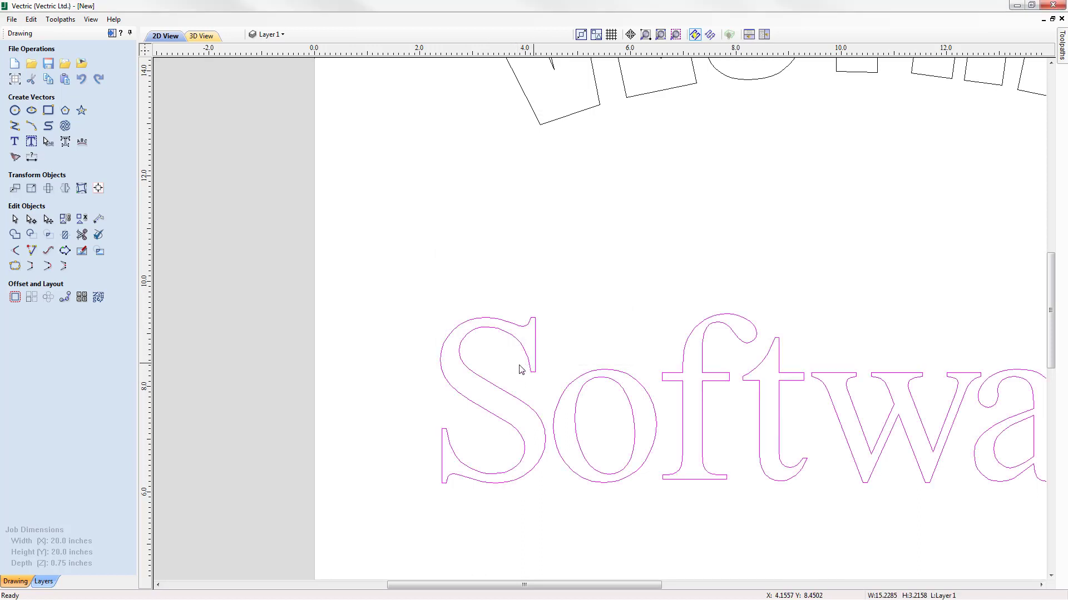
{"action": "scroll", "coordinate": [399, 346], "scroll_direction": "down", "scroll_amount": 2}
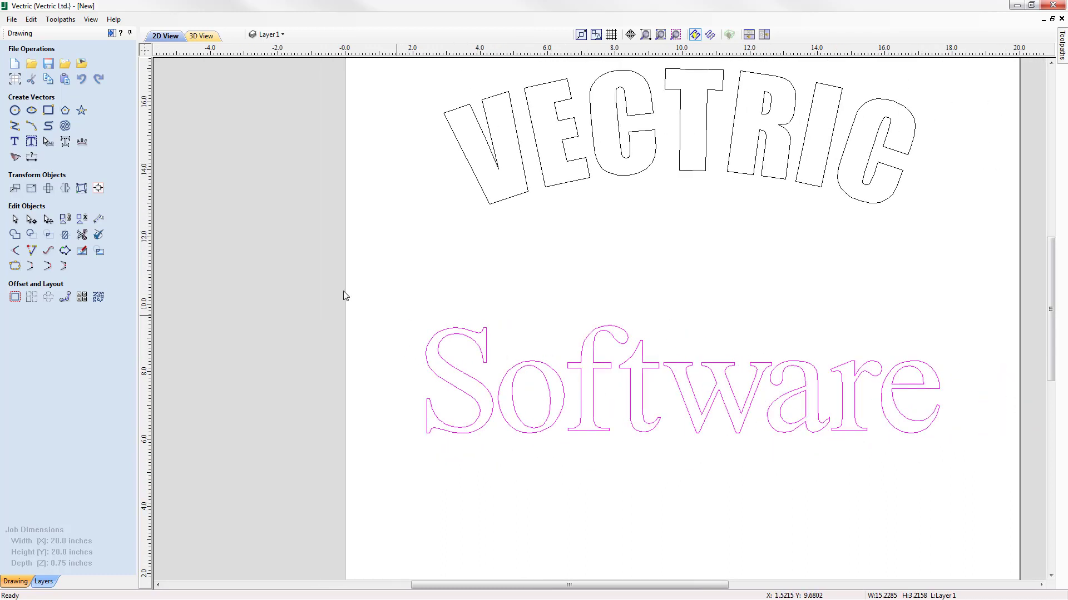
{"action": "left_click", "coordinate": [15, 142]}
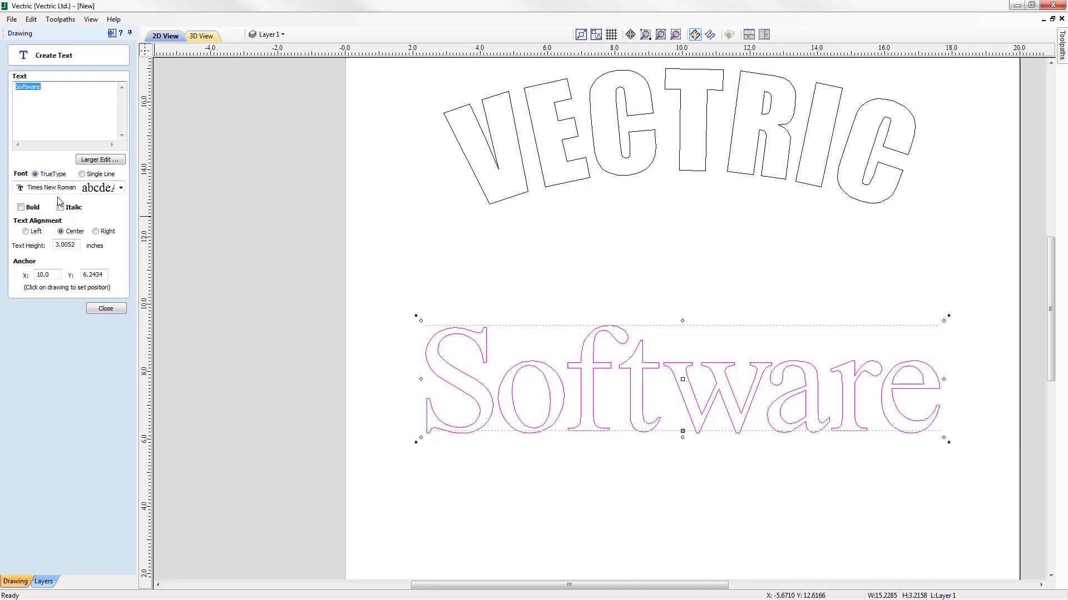
{"action": "left_click", "coordinate": [105, 192]}
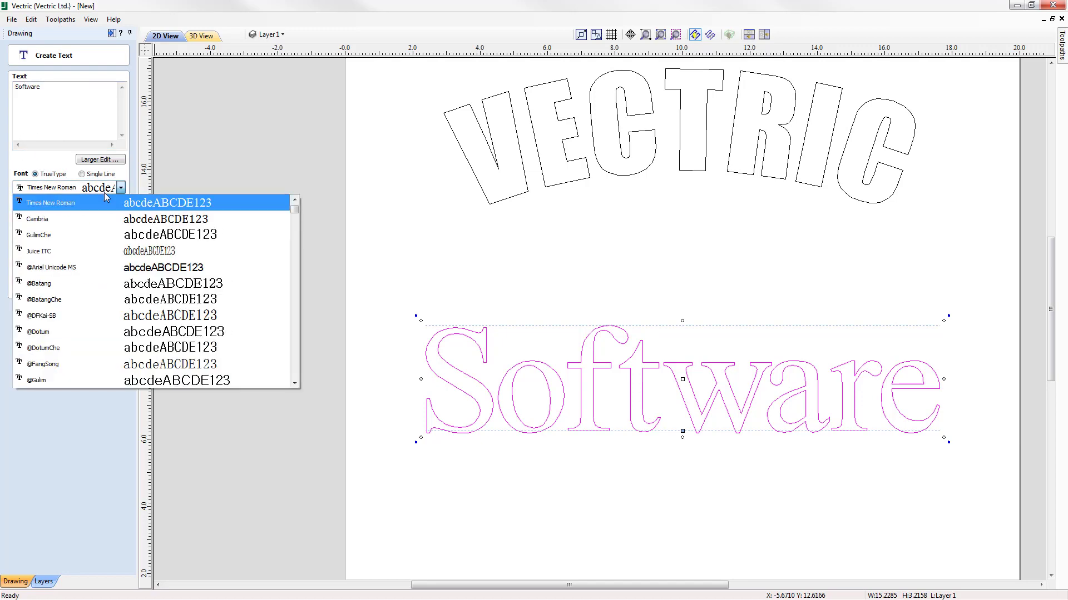
{"action": "key", "text": "b"}
{"action": "scroll", "coordinate": [98, 237], "scroll_direction": "down", "scroll_amount": 2}
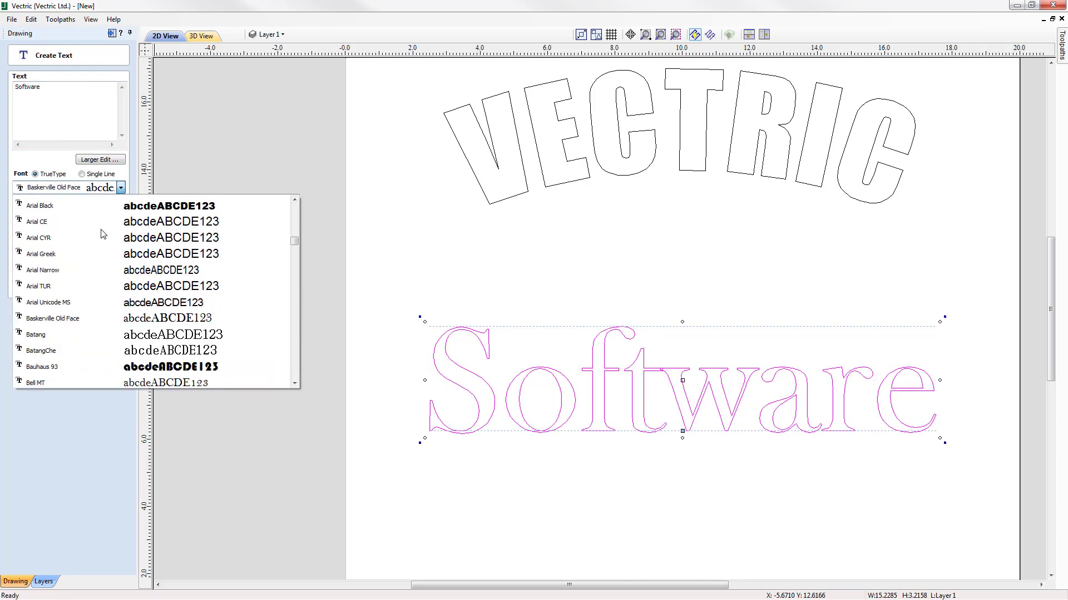
{"action": "scroll", "coordinate": [62, 320], "scroll_direction": "down", "scroll_amount": 3}
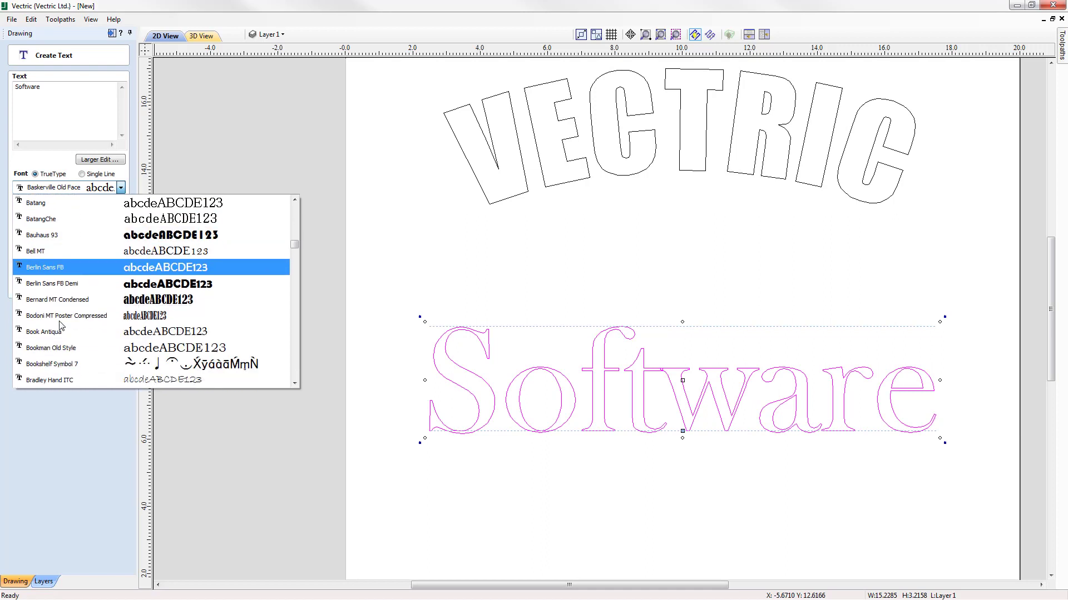
{"action": "scroll", "coordinate": [61, 325], "scroll_direction": "down", "scroll_amount": 1}
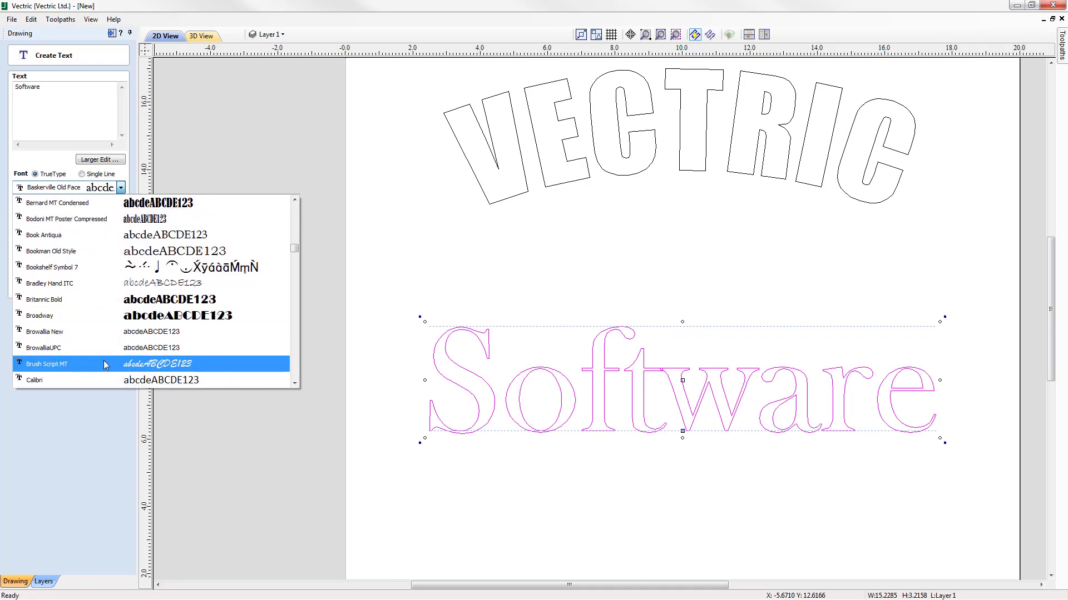
{"action": "left_click", "coordinate": [107, 365]}
{"action": "left_click", "coordinate": [107, 365]}
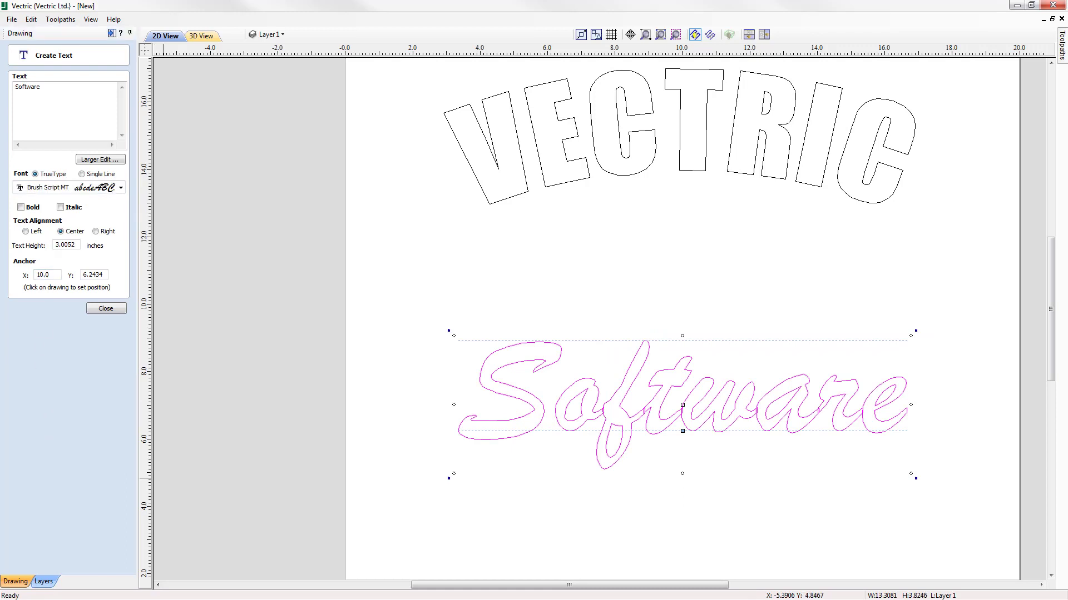
Step: Set the Software text height to 4 inches and finish the text edit
{"action": "left_click_drag", "start_coordinate": [77, 244], "coordinate": [17, 230]}
{"action": "type", "text": "4"}
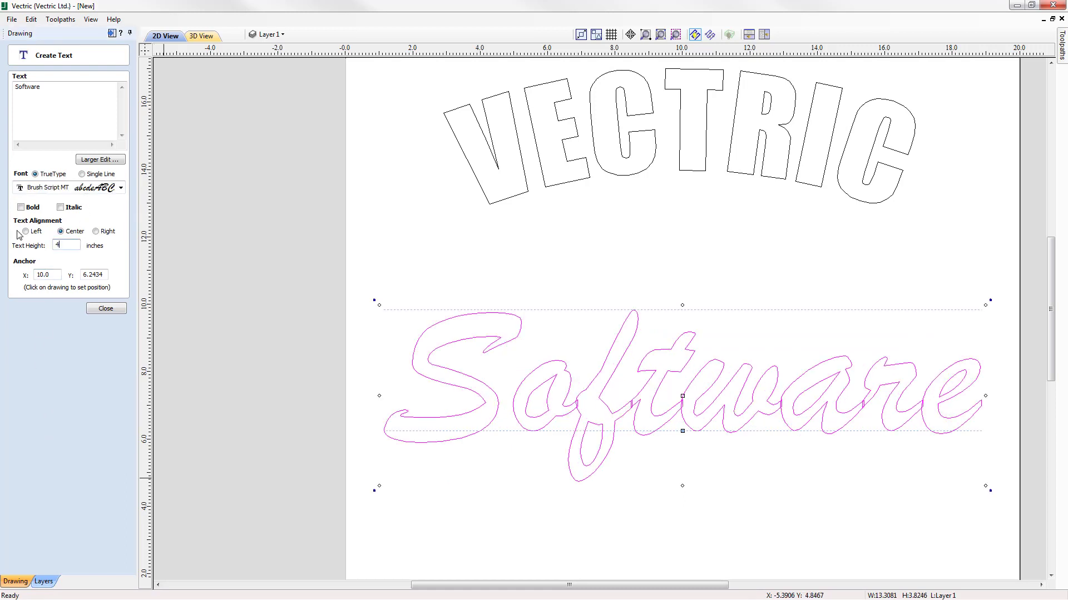
{"action": "left_click", "coordinate": [105, 309]}
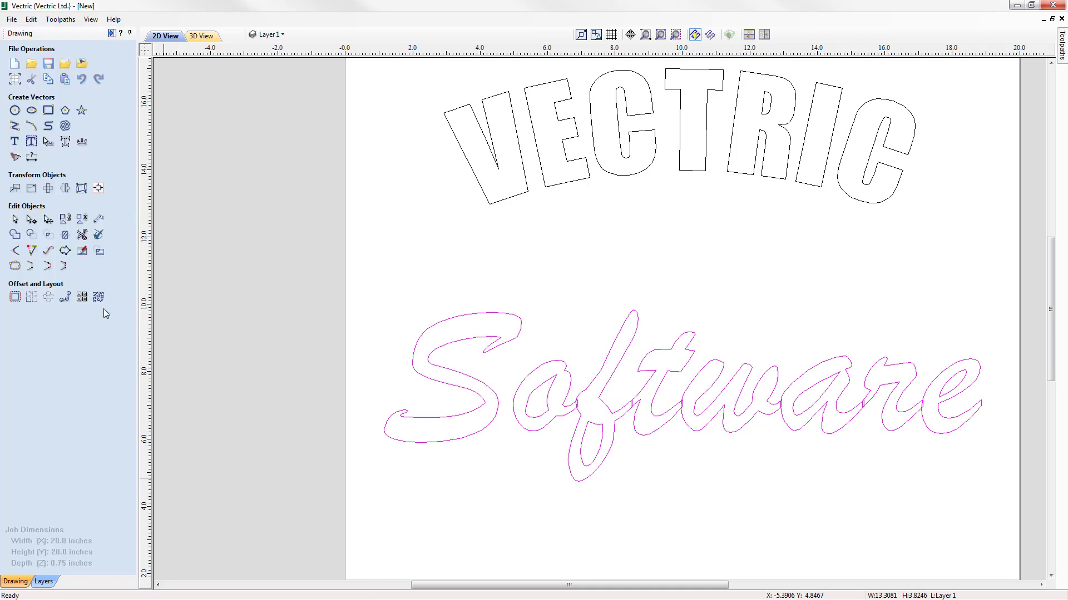
Step: Select the Software text and weld its overlapping letters together, replacing the original text objects
{"action": "left_click", "coordinate": [609, 350]}
{"action": "left_click", "coordinate": [676, 36]}
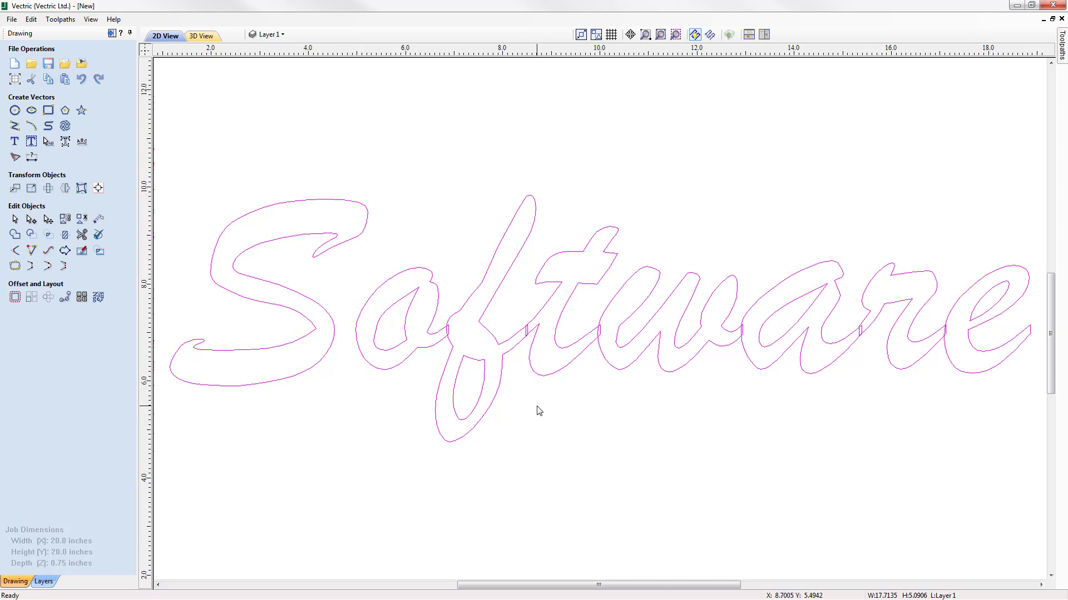
{"action": "scroll", "coordinate": [942, 326], "scroll_direction": "up", "scroll_amount": 2}
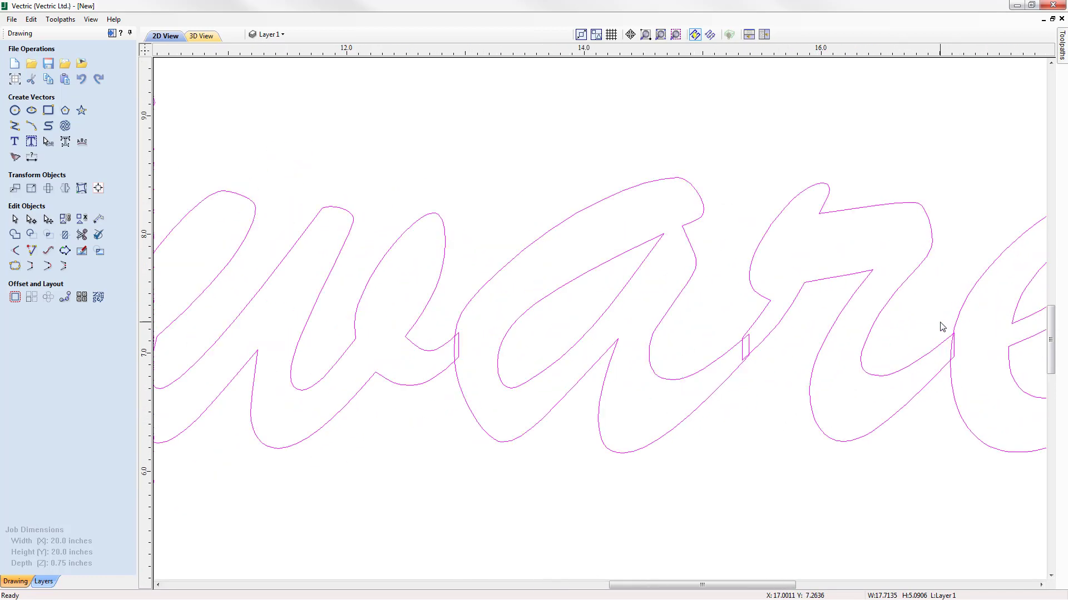
{"action": "scroll", "coordinate": [942, 326], "scroll_direction": "up", "scroll_amount": 1}
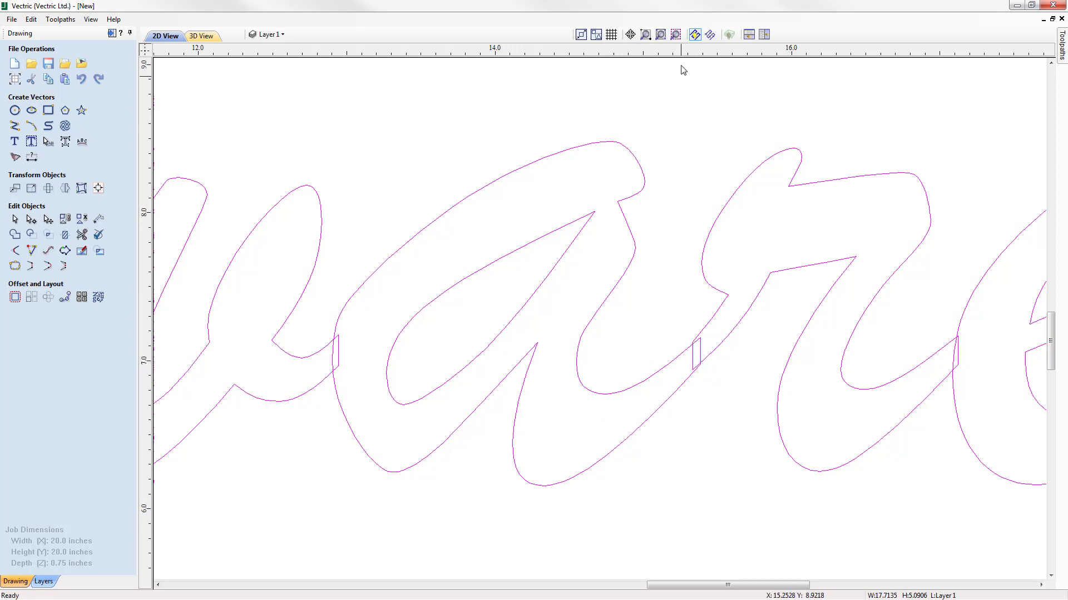
{"action": "left_click", "coordinate": [676, 35]}
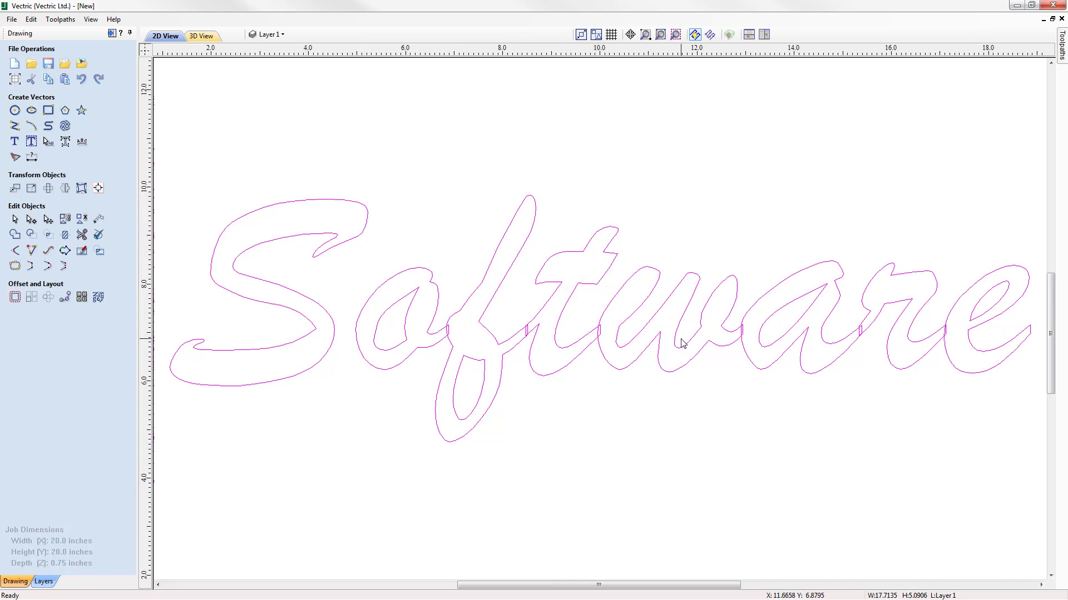
{"action": "left_click", "coordinate": [14, 236]}
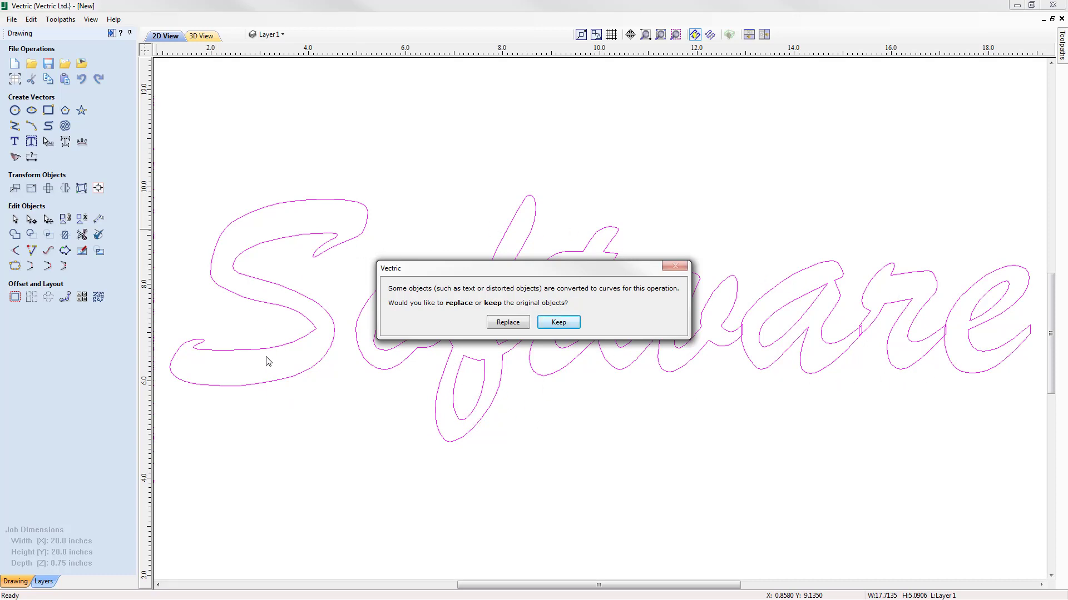
{"action": "left_click", "coordinate": [504, 322]}
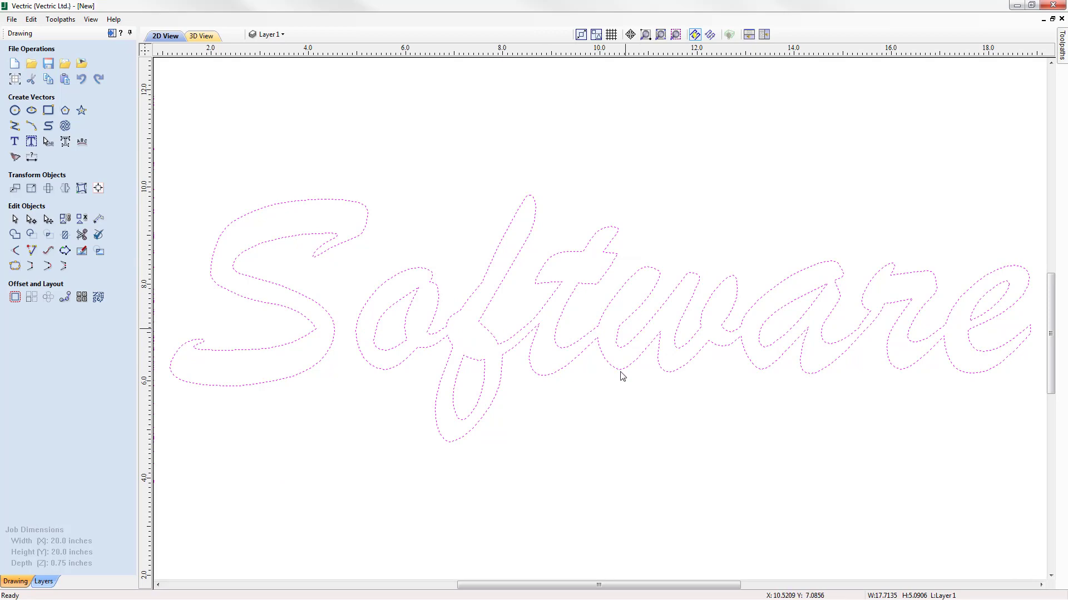
Step: Node edit the welded Software outline and delete the stray points forming small steps on both edges of the join between a and r
{"action": "scroll", "coordinate": [890, 333], "scroll_direction": "up", "scroll_amount": 6}
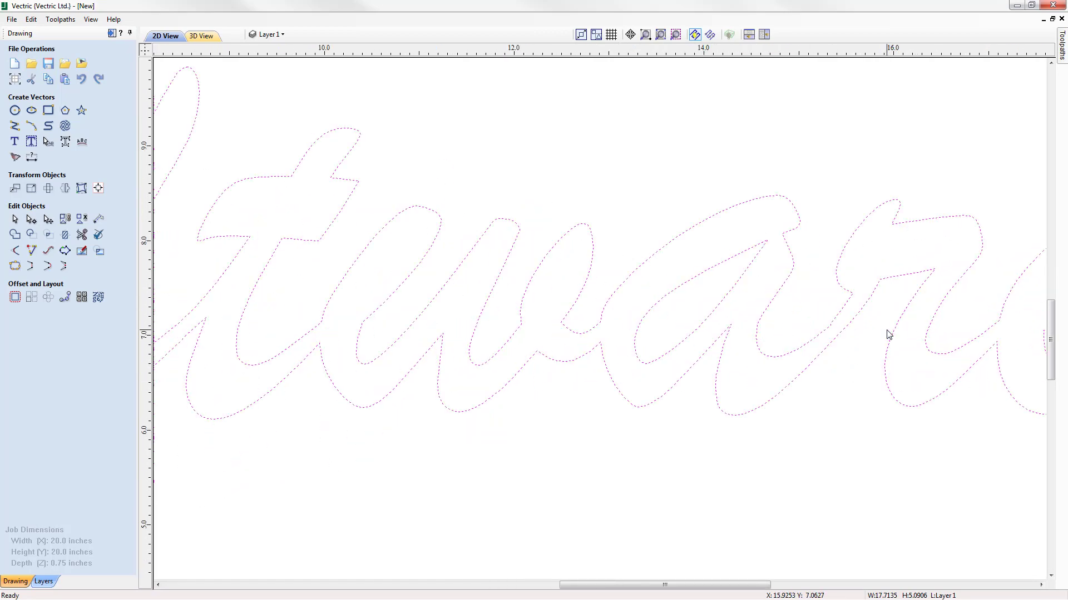
{"action": "scroll", "coordinate": [825, 343], "scroll_direction": "up", "scroll_amount": 3}
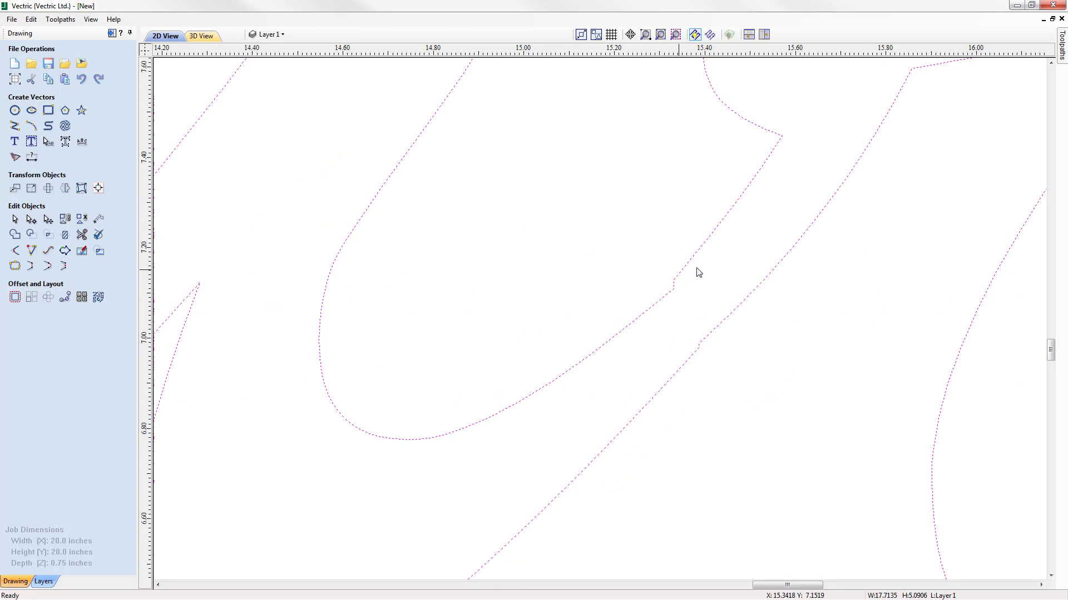
{"action": "scroll", "coordinate": [715, 312], "scroll_direction": "up", "scroll_amount": 5}
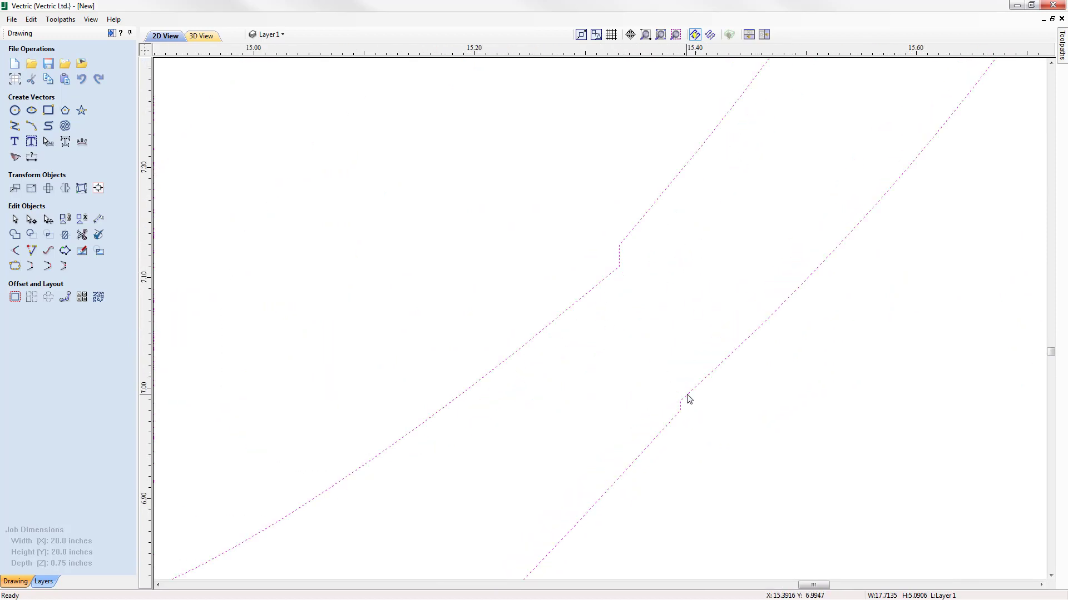
{"action": "scroll", "coordinate": [631, 264], "scroll_direction": "down", "scroll_amount": 5}
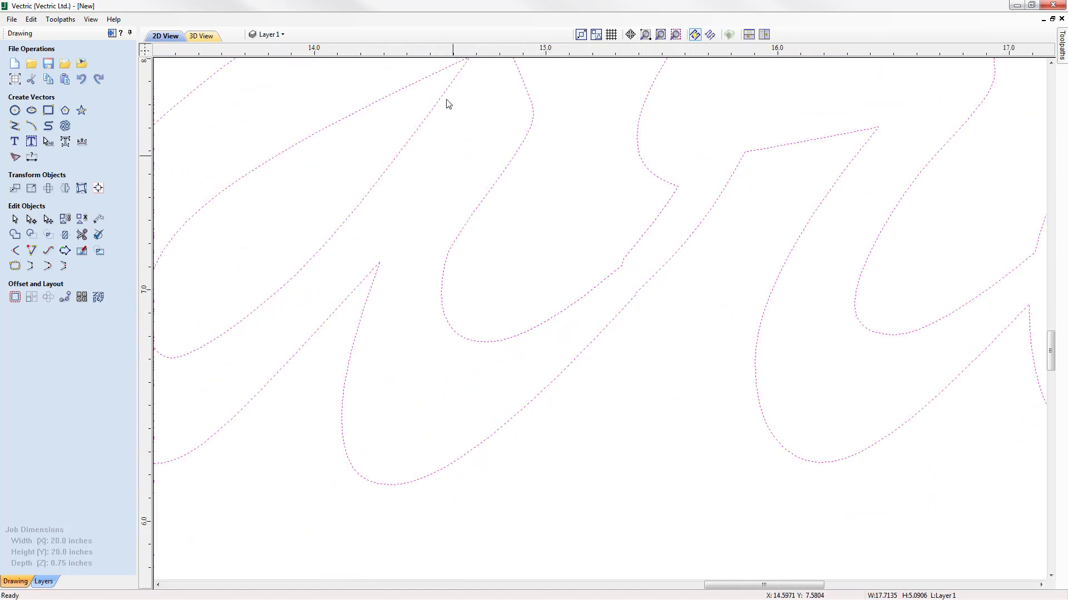
{"action": "scroll", "coordinate": [656, 265], "scroll_direction": "up", "scroll_amount": 3}
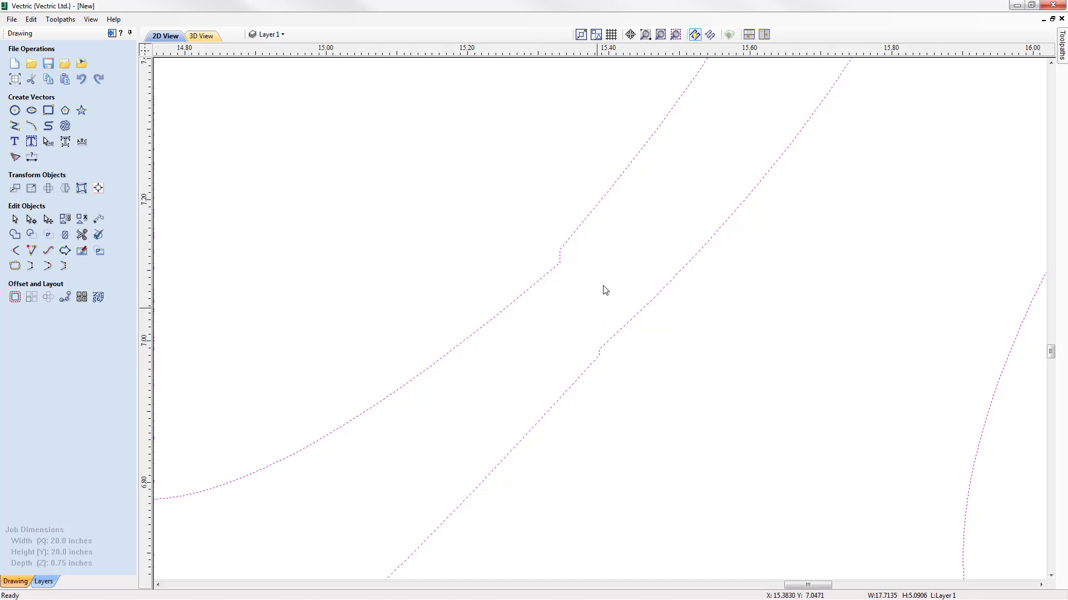
{"action": "left_click", "coordinate": [31, 218]}
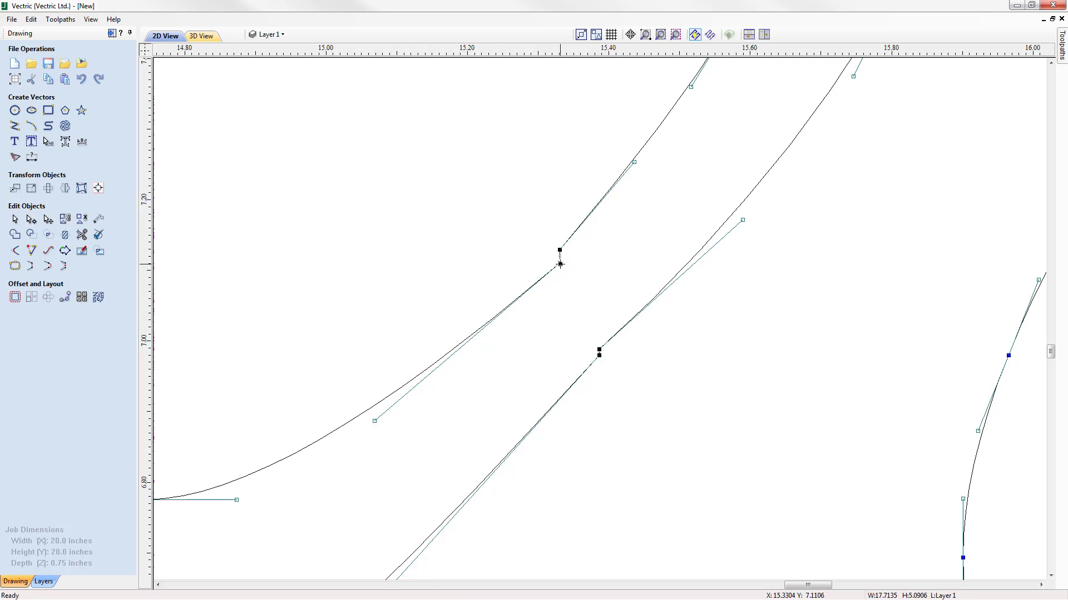
{"action": "right_click", "coordinate": [560, 264]}
{"action": "left_click", "coordinate": [597, 272]}
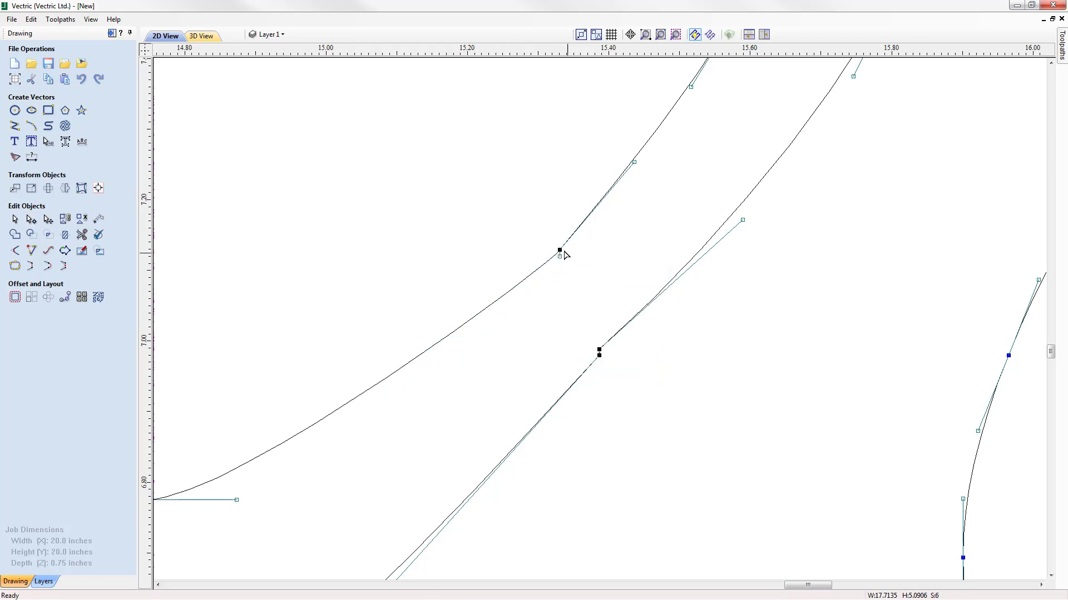
{"action": "right_click", "coordinate": [560, 250]}
{"action": "left_click", "coordinate": [596, 258]}
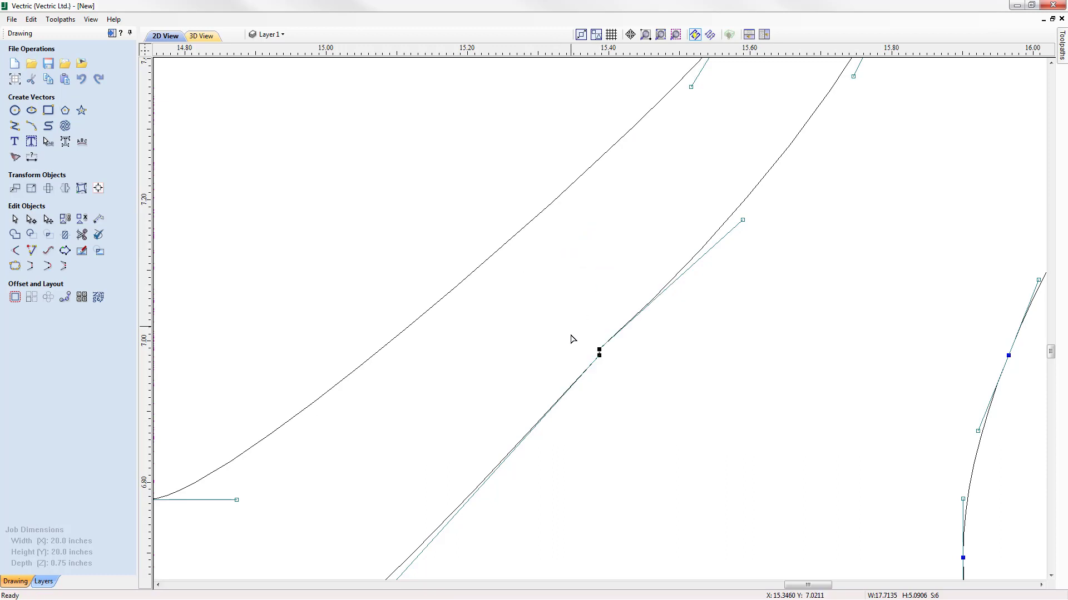
{"action": "right_click", "coordinate": [599, 349]}
{"action": "left_click", "coordinate": [618, 356]}
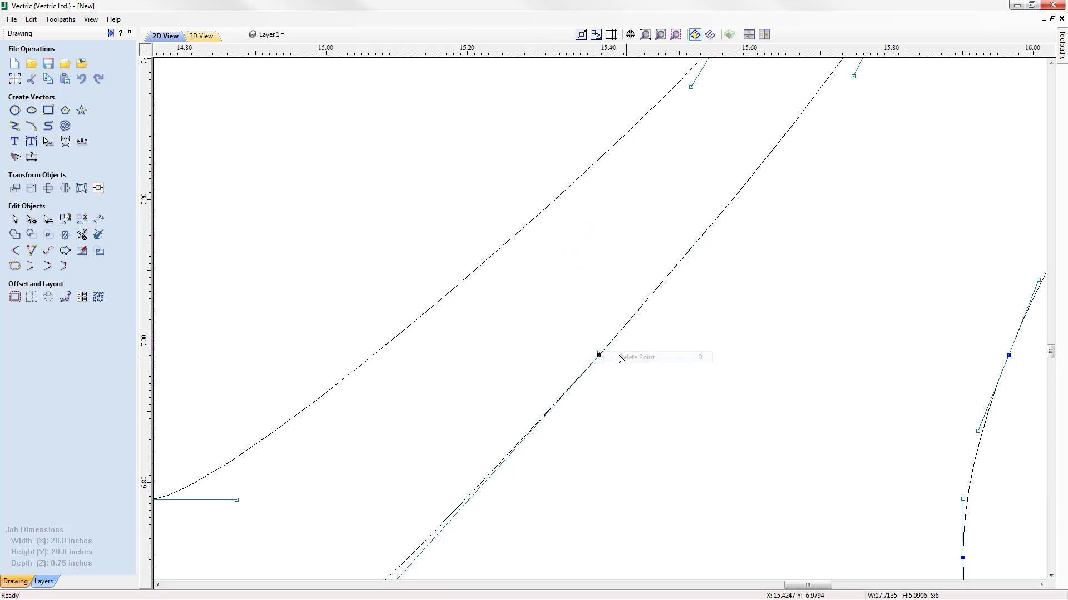
Step: Delete the selected node on the lower curve between the a and r of the script lettering and leave node editing
{"action": "right_click", "coordinate": [599, 355]}
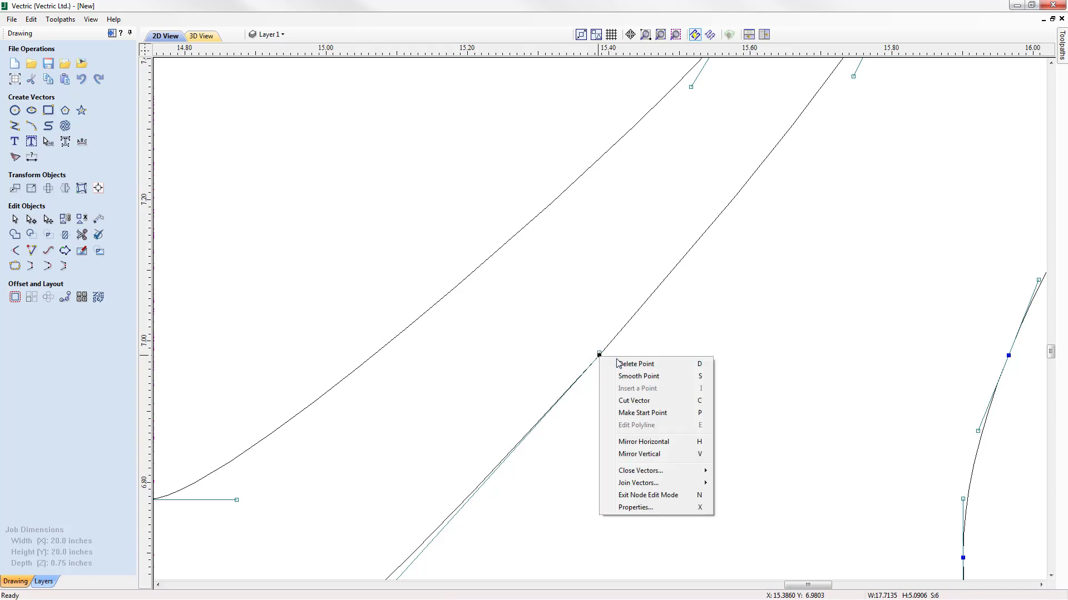
{"action": "left_click", "coordinate": [618, 362]}
{"action": "scroll", "coordinate": [611, 359], "scroll_direction": "down", "scroll_amount": 3}
{"action": "scroll", "coordinate": [627, 355], "scroll_direction": "down", "scroll_amount": 1}
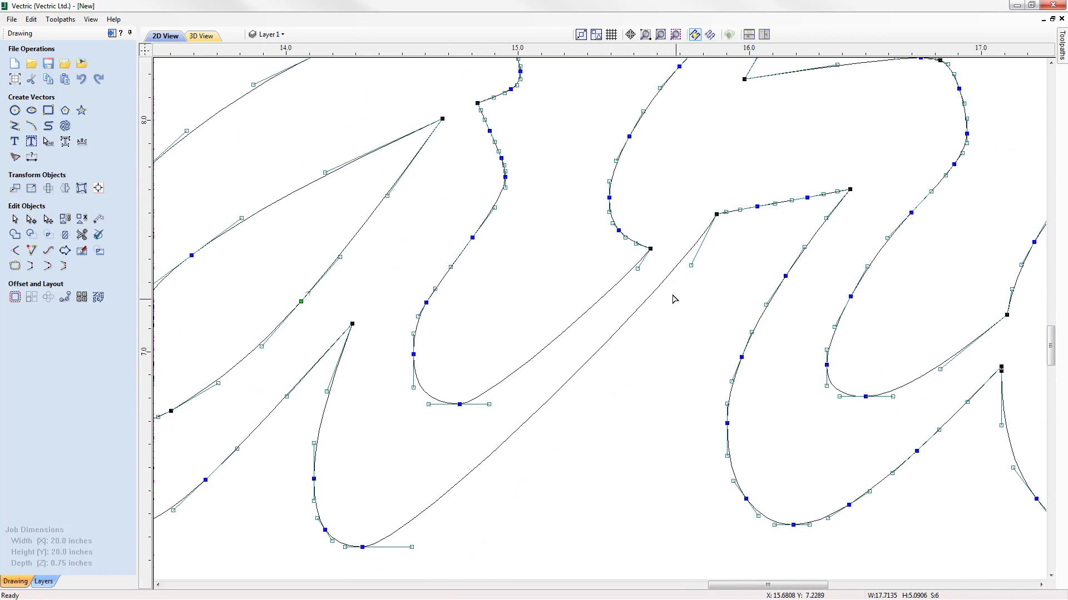
{"action": "scroll", "coordinate": [515, 437], "scroll_direction": "down", "scroll_amount": 2}
{"action": "scroll", "coordinate": [779, 343], "scroll_direction": "down", "scroll_amount": 2}
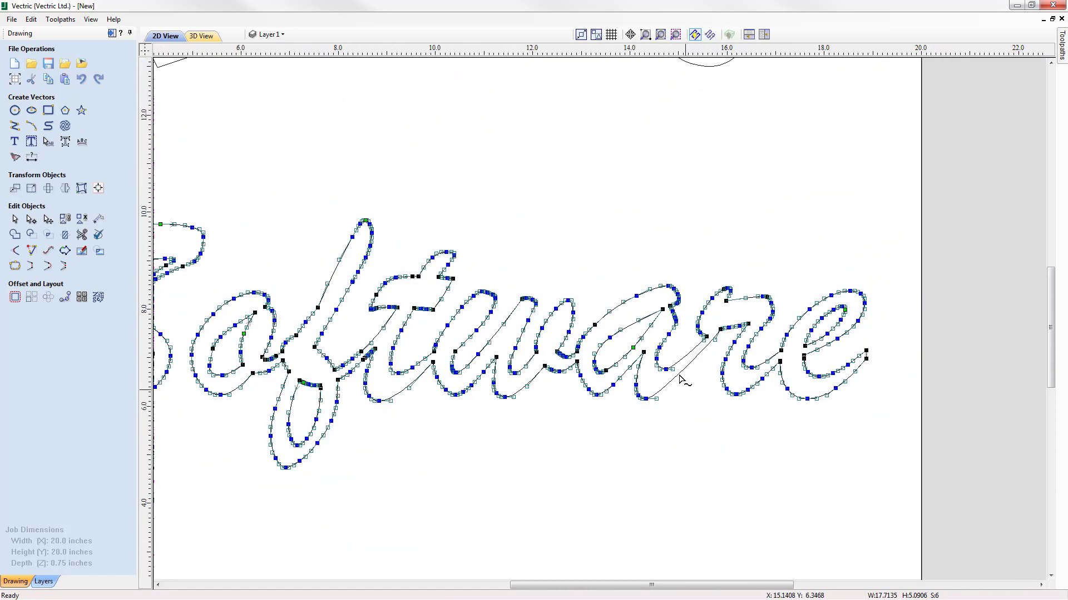
{"action": "scroll", "coordinate": [676, 392], "scroll_direction": "up", "scroll_amount": 3}
{"action": "left_click_drag", "start_coordinate": [621, 425], "coordinate": [633, 425]}
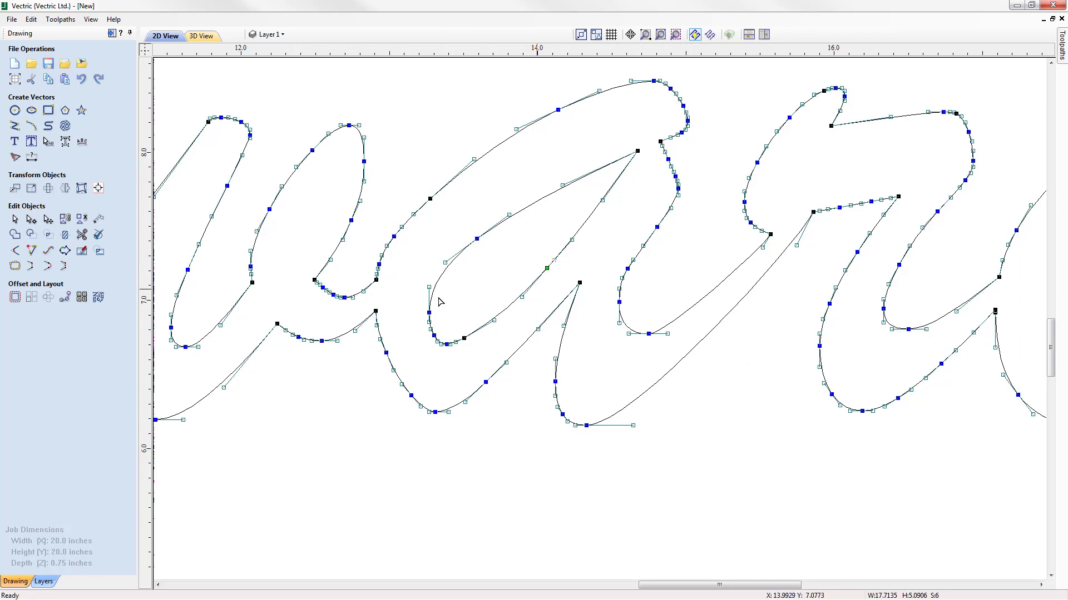
{"action": "left_click", "coordinate": [15, 219]}
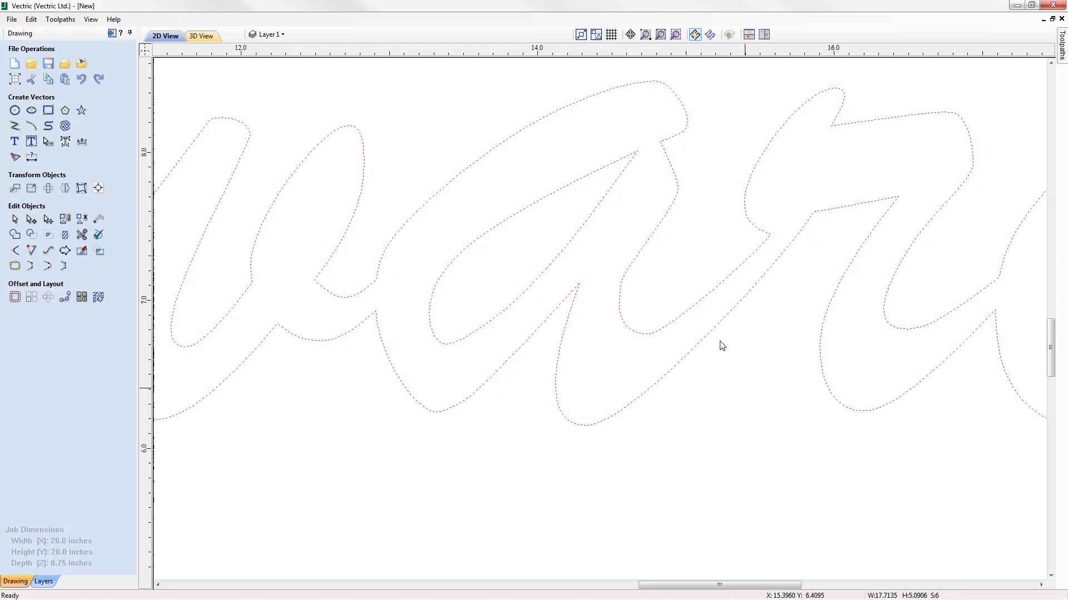
{"action": "scroll", "coordinate": [761, 303], "scroll_direction": "up", "scroll_amount": 1}
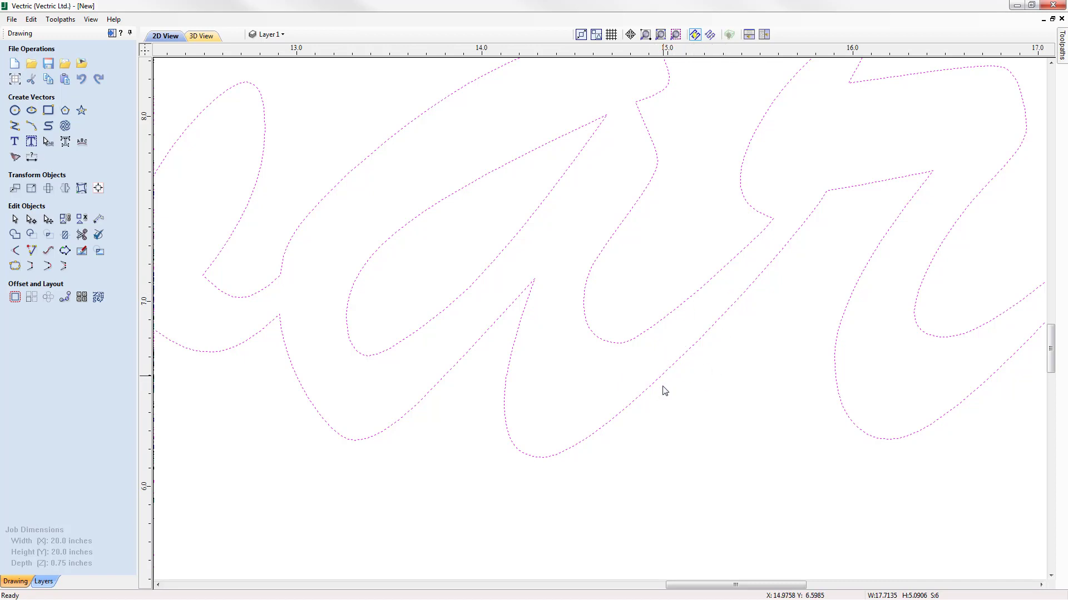
Step: Delete both the arched VECTRIC lettering and the script Software lettering from the drawing
{"action": "left_click", "coordinate": [676, 35]}
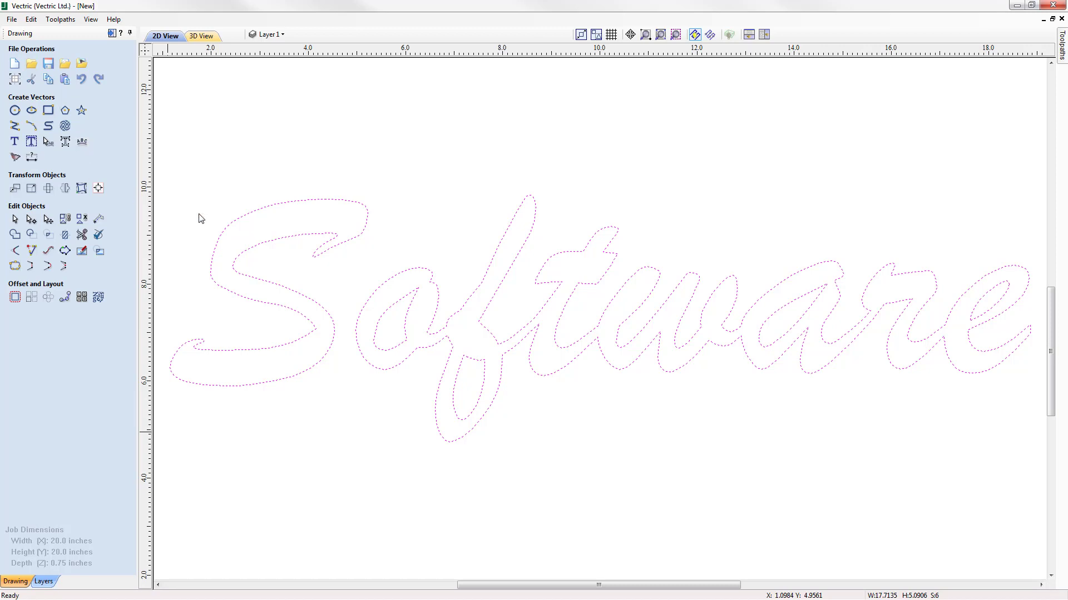
{"action": "left_click", "coordinate": [661, 35]}
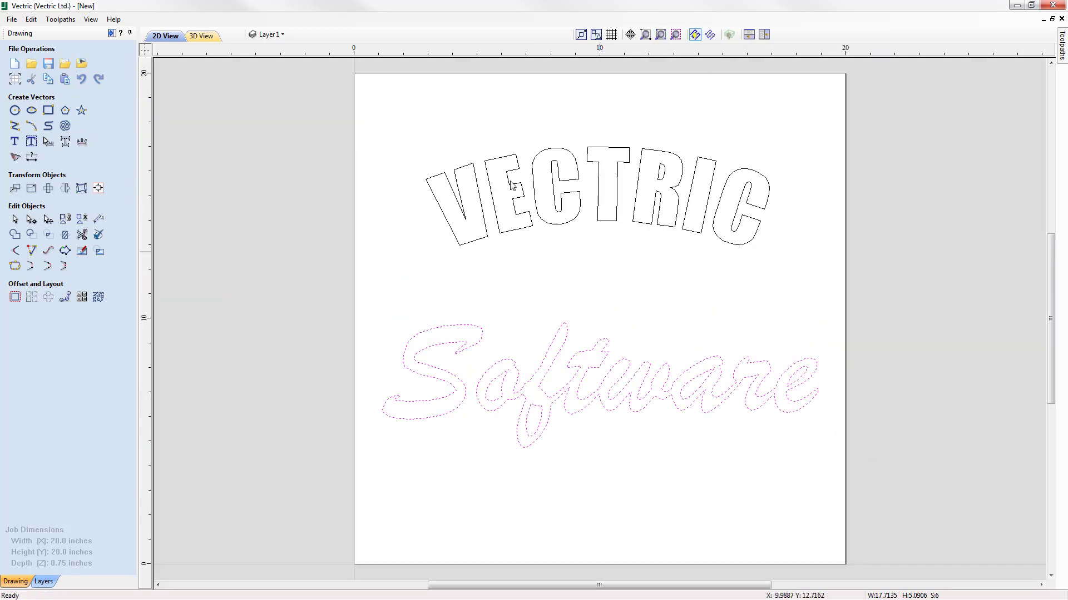
{"action": "left_click_drag", "start_coordinate": [362, 96], "coordinate": [919, 490]}
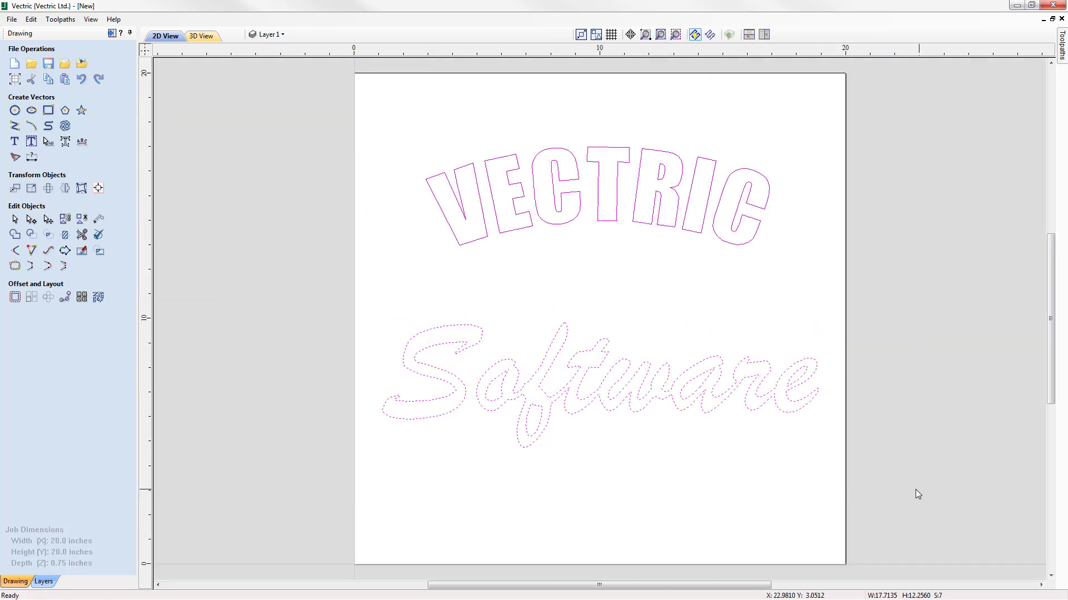
{"action": "key", "text": "Delete"}
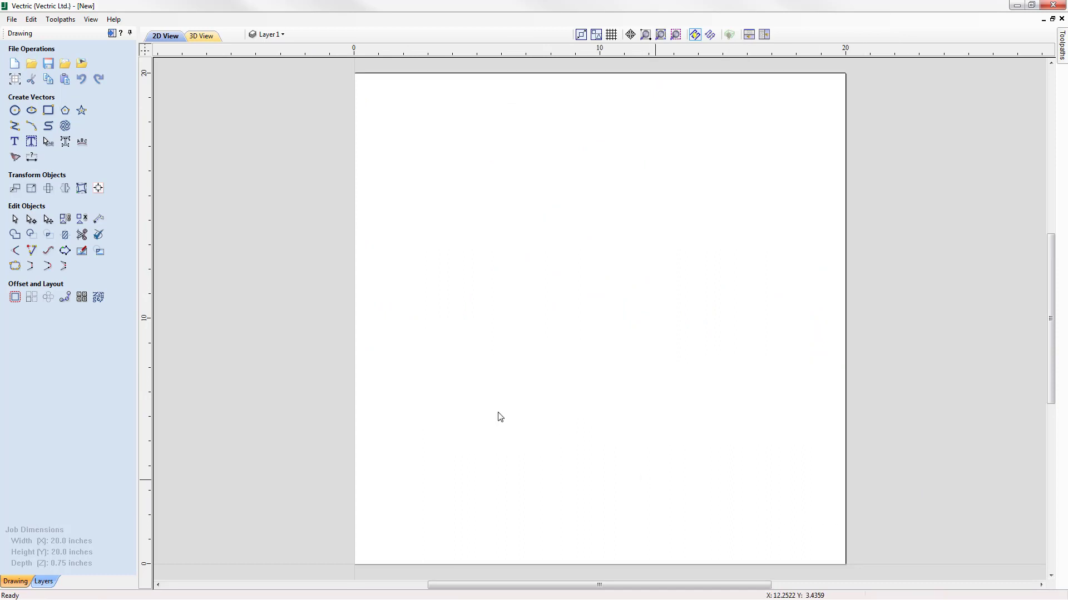
Step: Create the text SOFTWARE in Arial, 2 inches high, anchored at about X 10.1, Y 8.8
{"action": "left_click", "coordinate": [15, 142]}
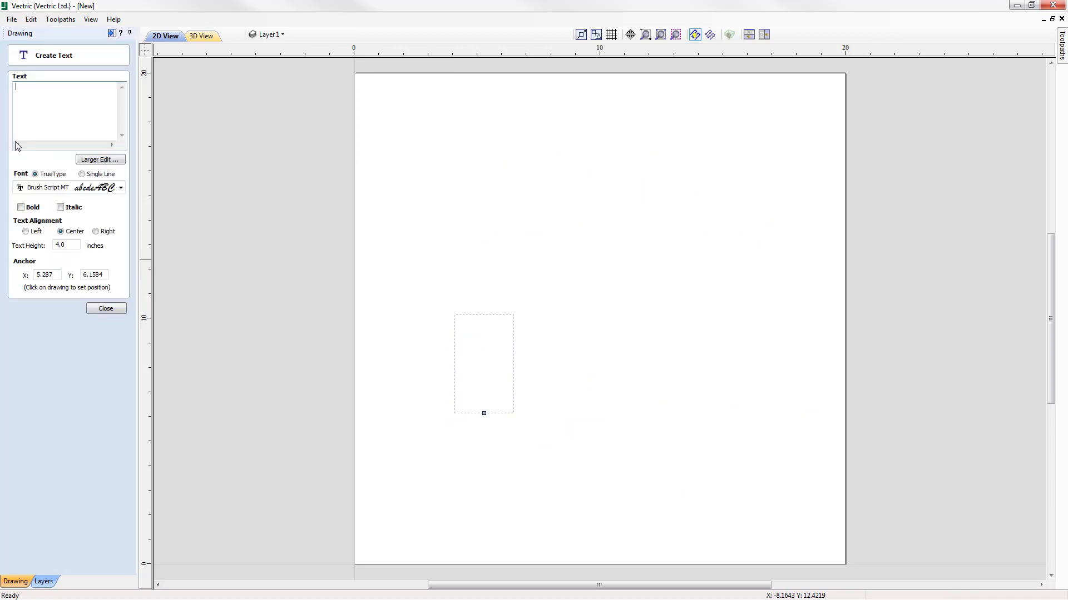
{"action": "left_click", "coordinate": [601, 349]}
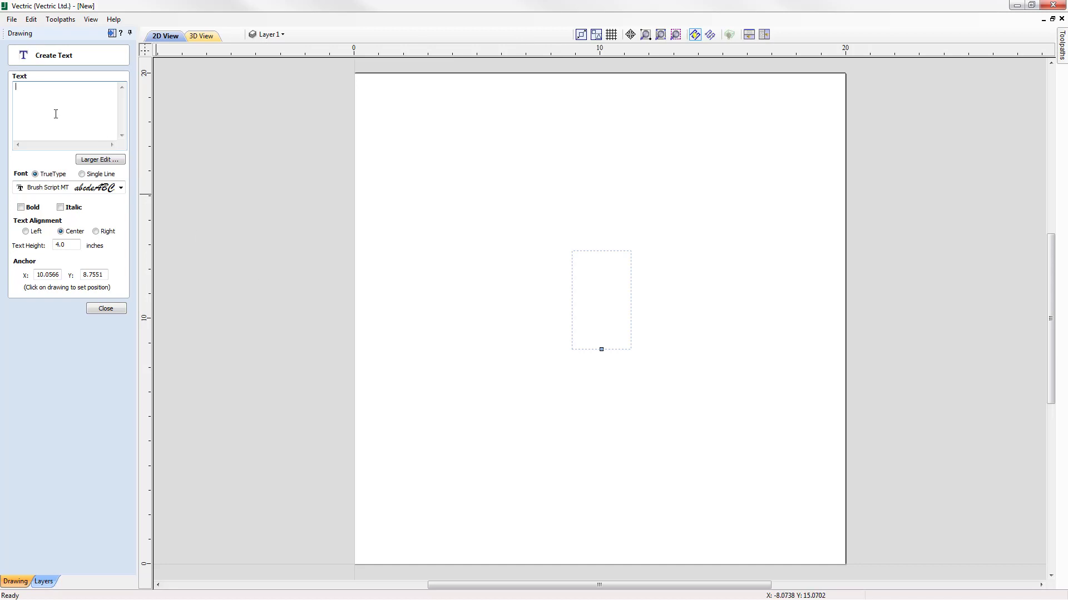
{"action": "type", "text": "SOFTWARE"}
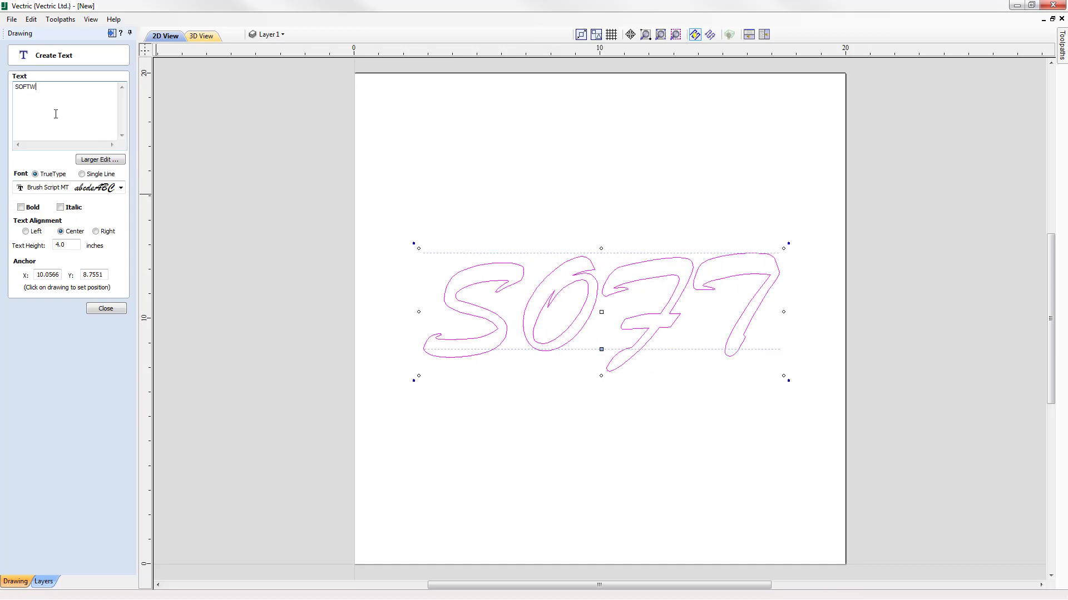
{"action": "left_click", "coordinate": [73, 190]}
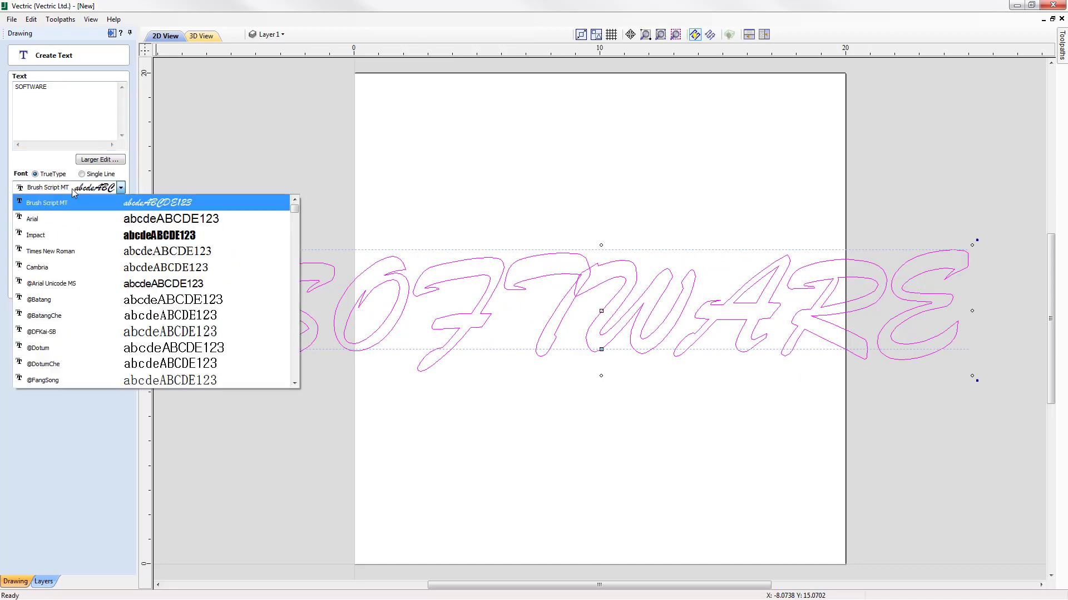
{"action": "left_click", "coordinate": [54, 221]}
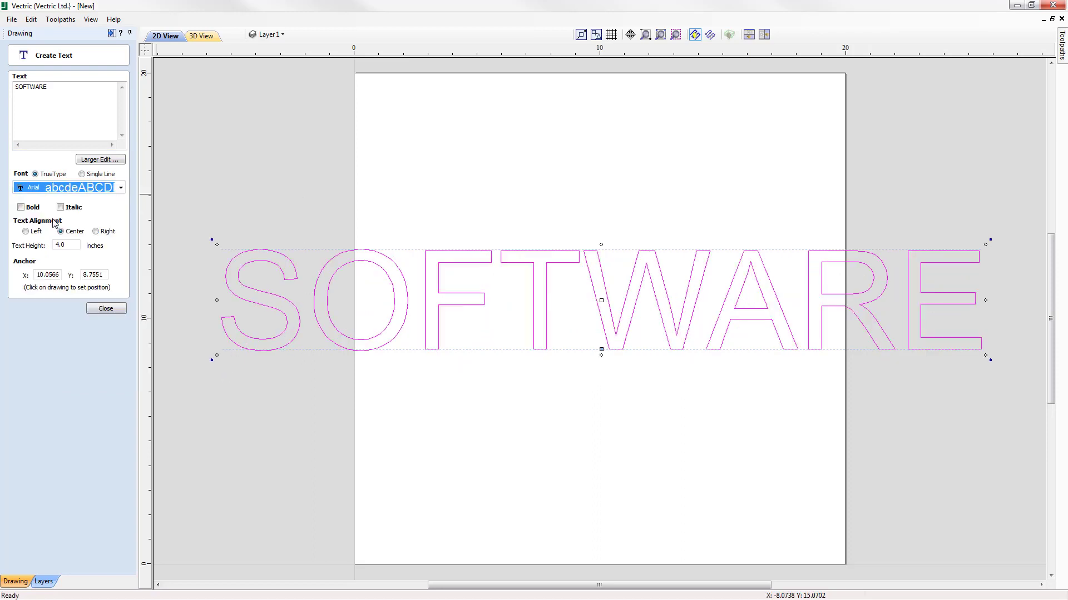
{"action": "left_click_drag", "start_coordinate": [69, 245], "coordinate": [19, 242]}
{"action": "type", "text": "2"}
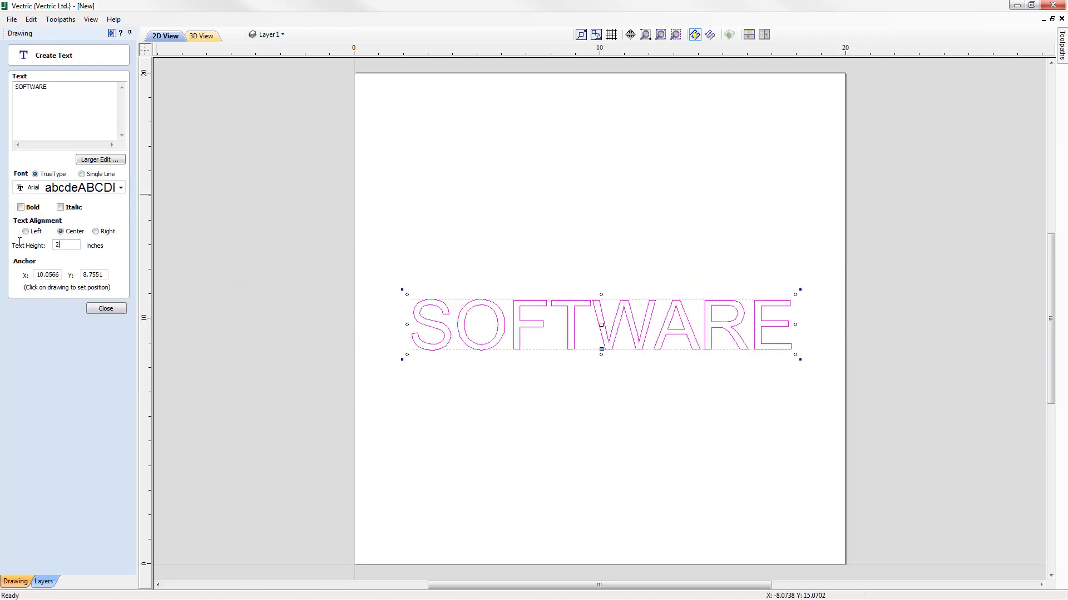
{"action": "left_click", "coordinate": [106, 308]}
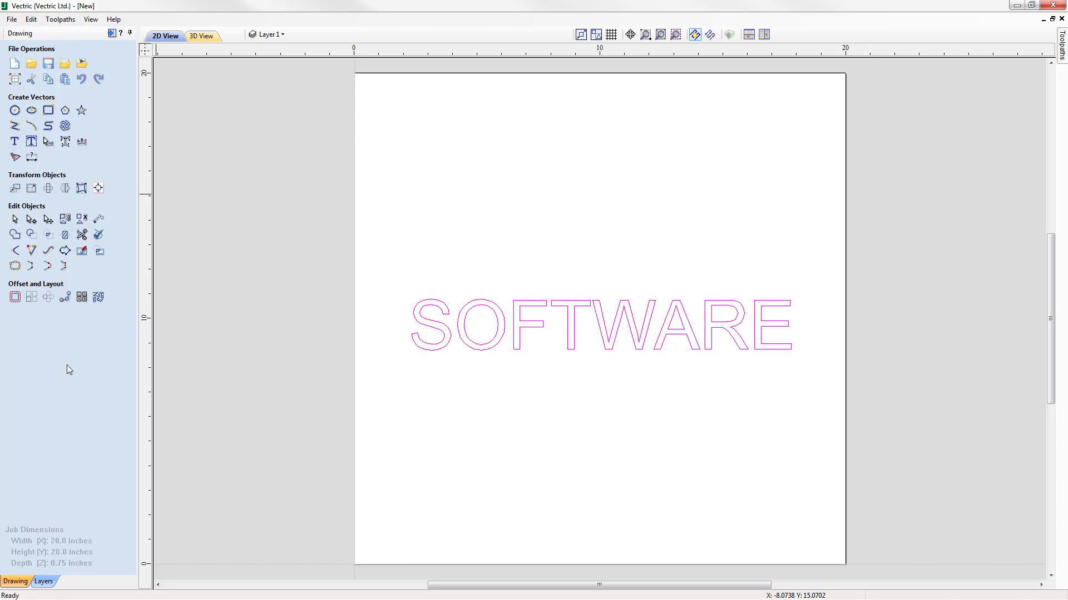
Step: Draw a four-point S-shaped open curve about 15.8 inches wide above the SOFTWARE text
{"action": "left_click", "coordinate": [50, 128]}
{"action": "left_click", "coordinate": [410, 232]}
{"action": "left_click", "coordinate": [528, 184]}
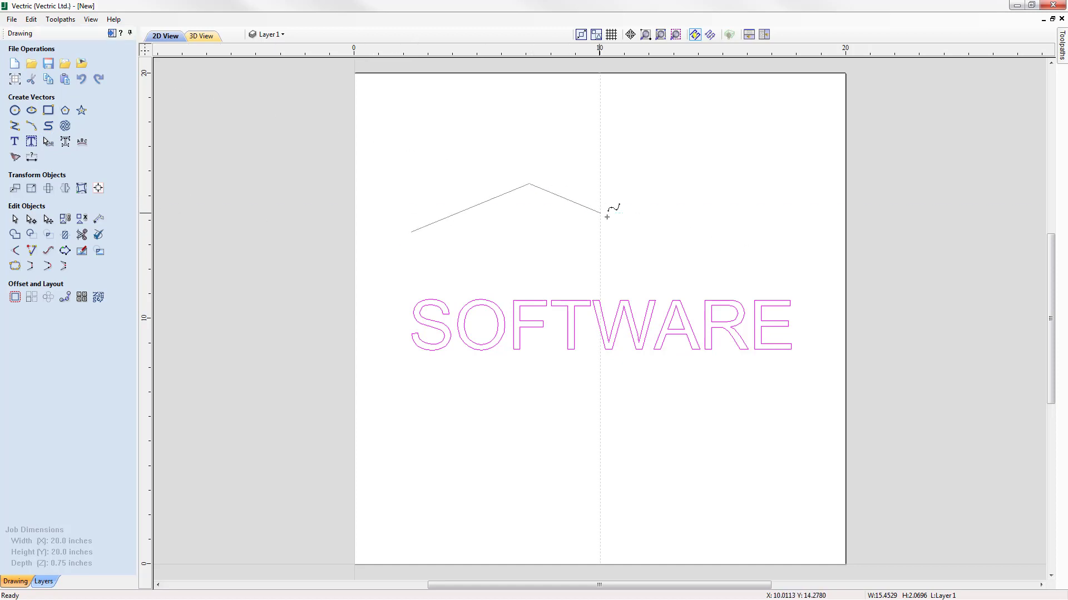
{"action": "left_click", "coordinate": [665, 246]}
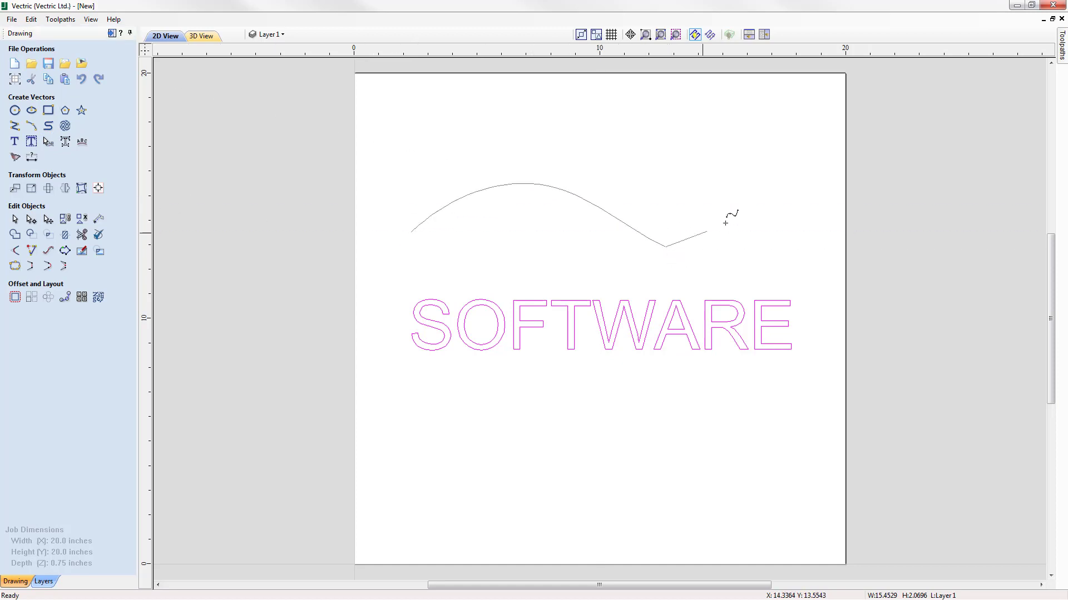
{"action": "left_click", "coordinate": [800, 196]}
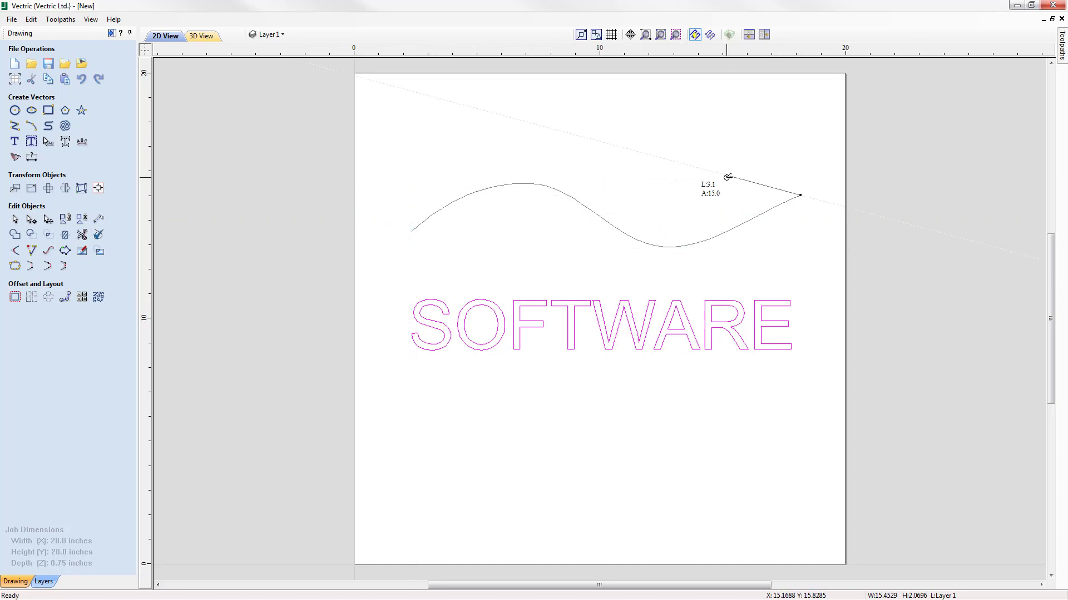
{"action": "key", "text": "Escape"}
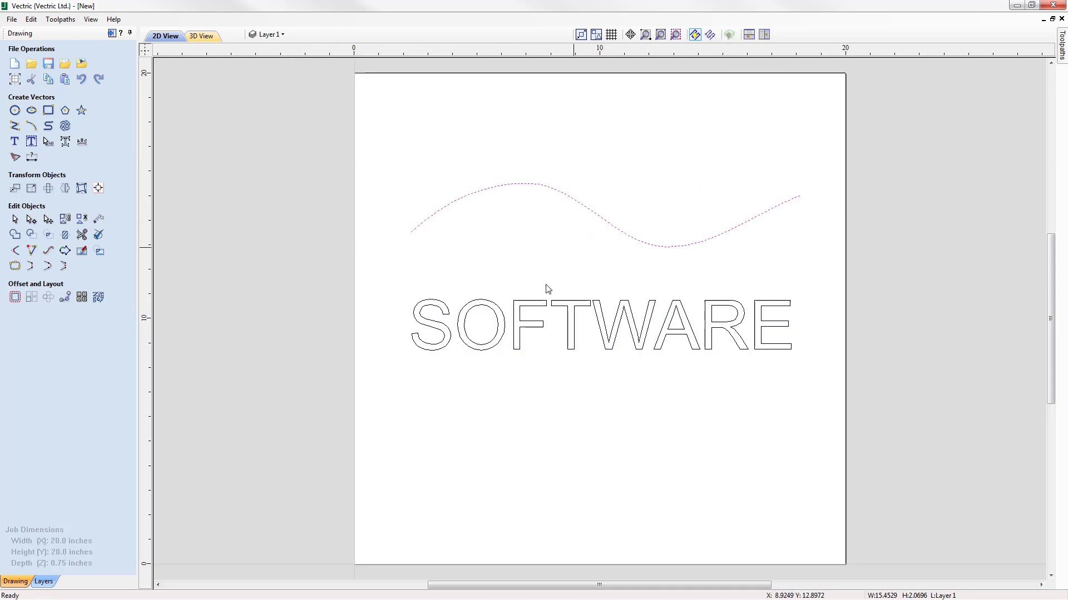
Step: Wrap the SOFTWARE text onto the wavy curve with Text On A Curve
{"action": "left_click", "coordinate": [535, 382]}
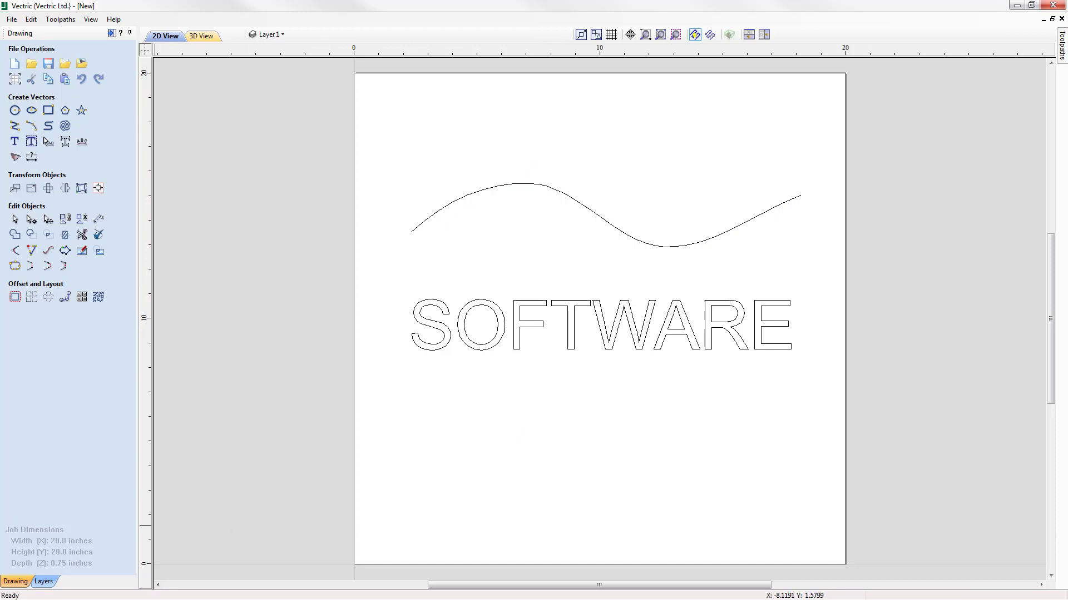
{"action": "left_click", "coordinate": [527, 325]}
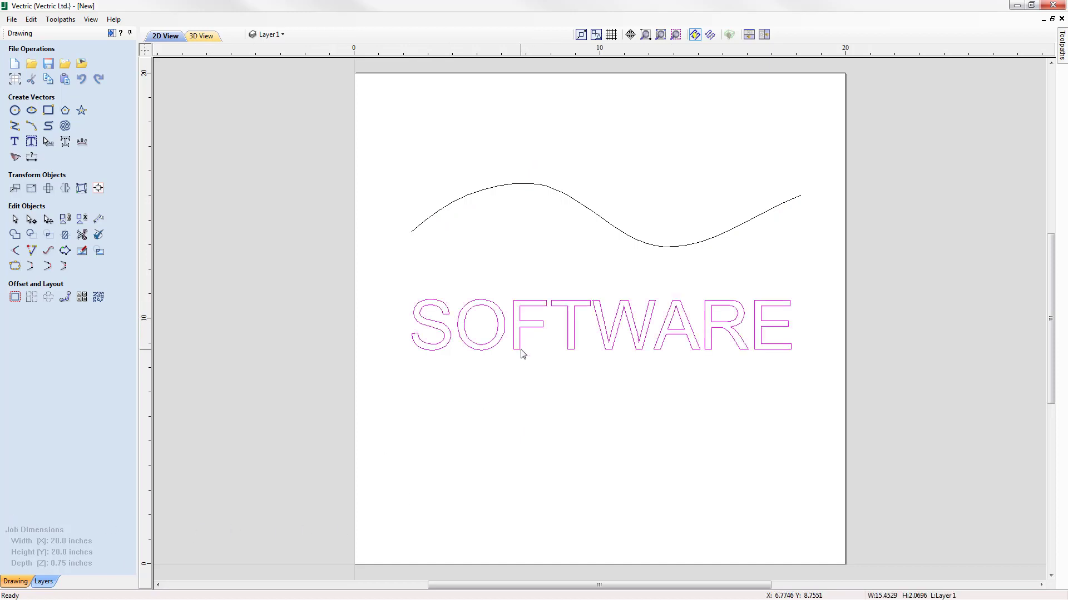
{"action": "left_click", "coordinate": [618, 234]}
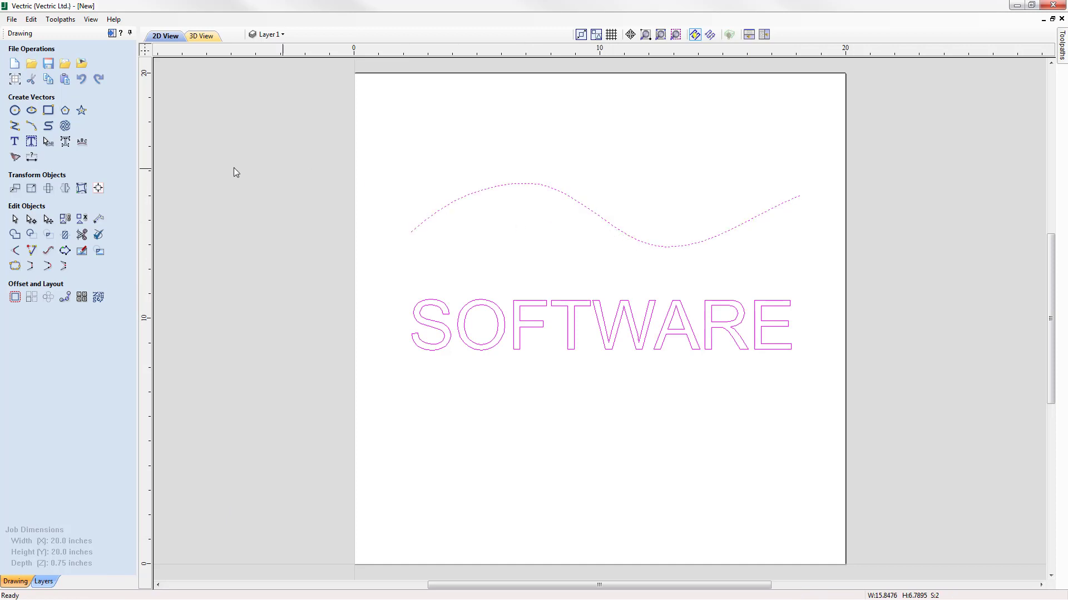
{"action": "left_click", "coordinate": [82, 142]}
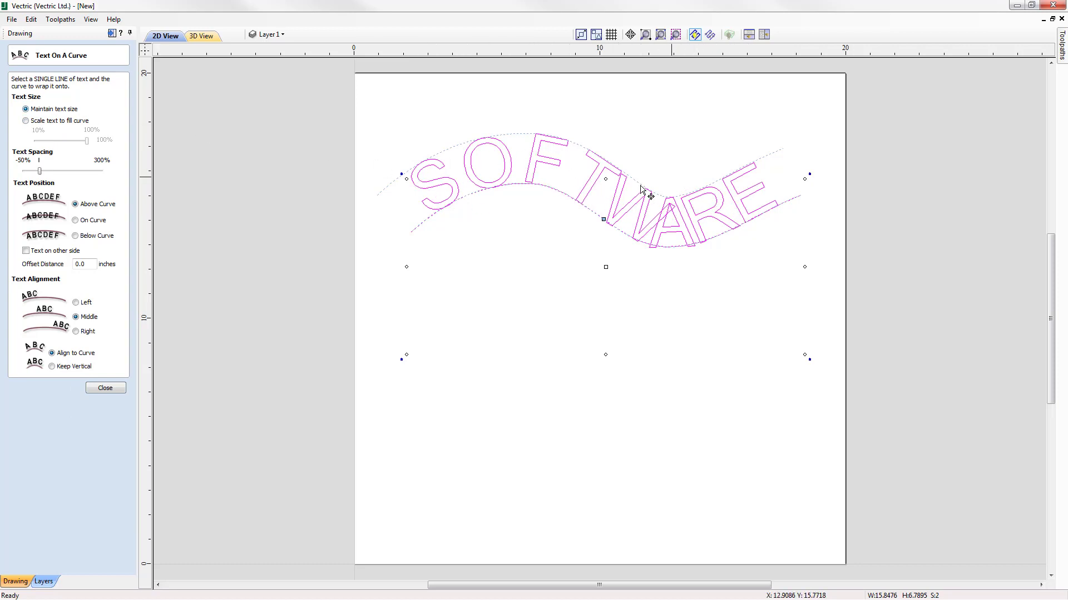
Step: Try scaling the text to fill the curve from 100% down to 10%, restore Maintain text size, and test the text spacing
{"action": "left_click", "coordinate": [26, 121]}
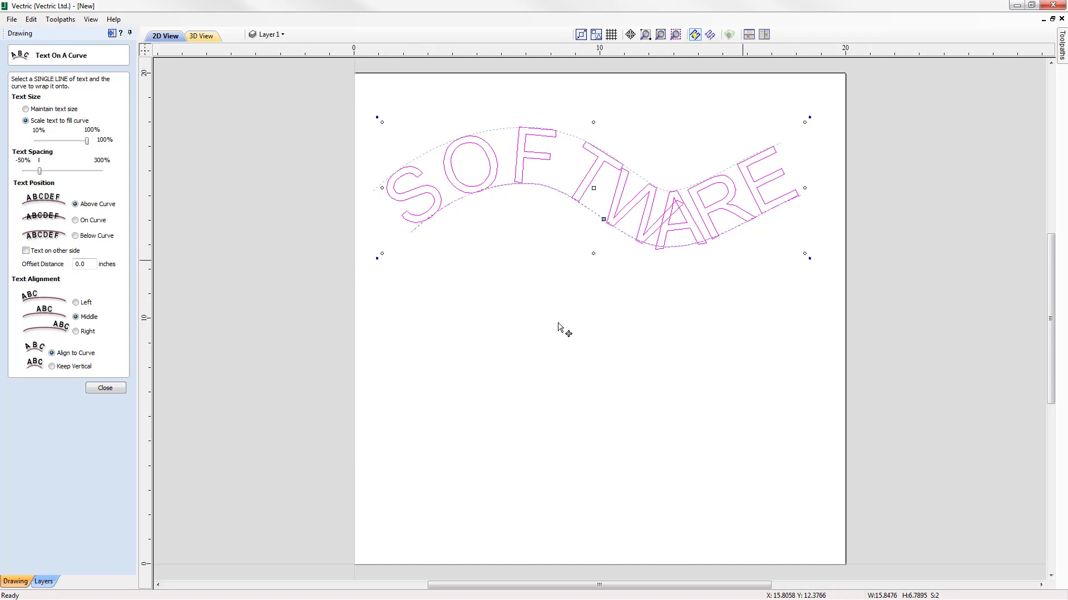
{"action": "left_click_drag", "start_coordinate": [87, 141], "coordinate": [67, 142]}
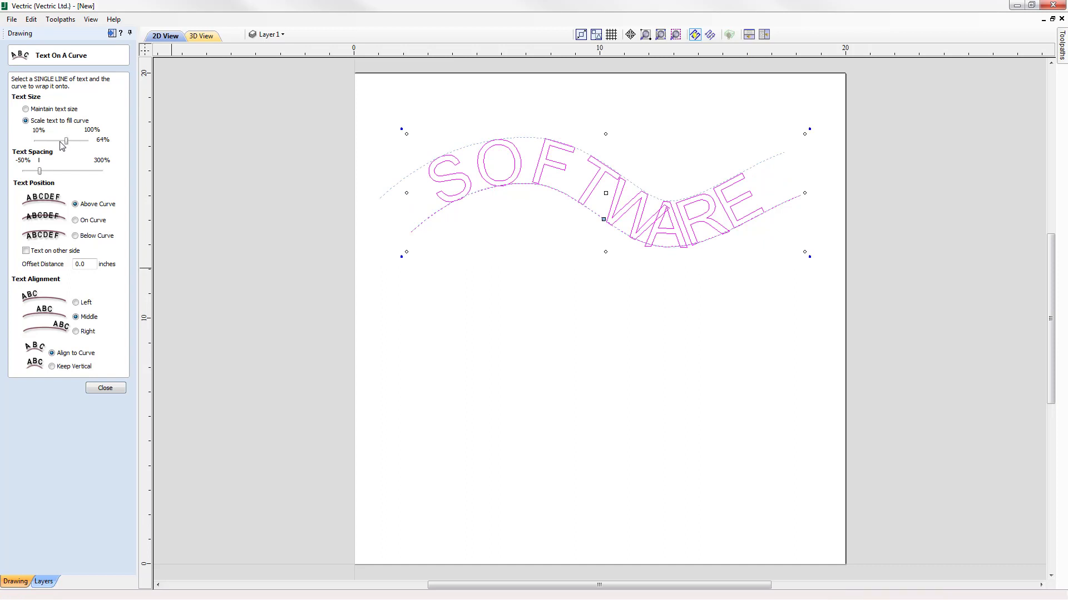
{"action": "left_click_drag", "start_coordinate": [59, 145], "coordinate": [35, 143]}
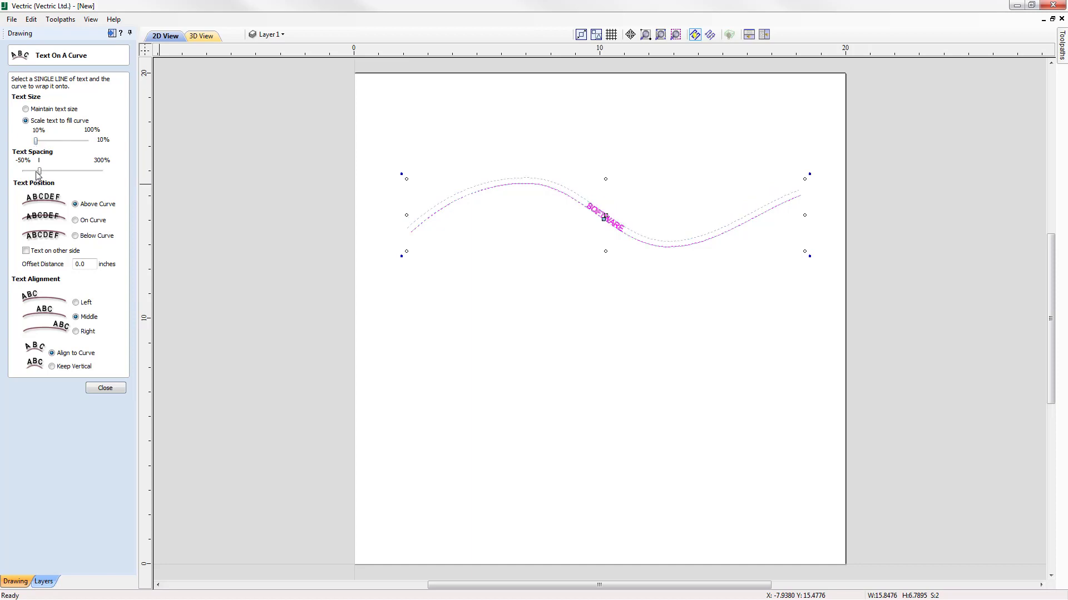
{"action": "left_click", "coordinate": [25, 109]}
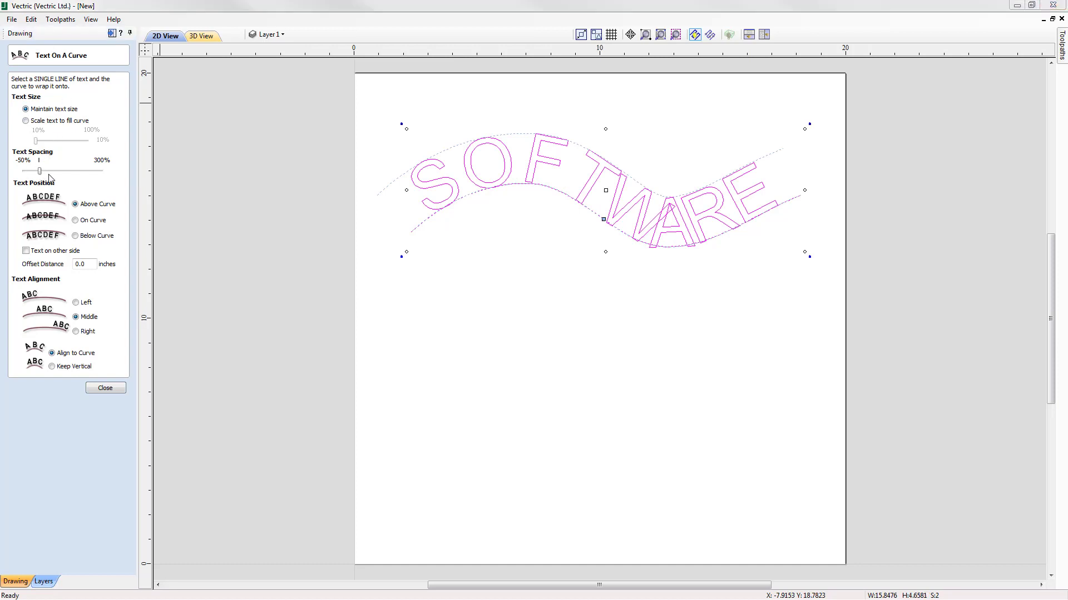
{"action": "mouse_move", "coordinate": [40, 173]}
{"action": "left_mouse_down"}
{"action": "mouse_move", "coordinate": [58, 173]}
{"action": "mouse_move", "coordinate": [24, 173]}
{"action": "mouse_move", "coordinate": [43, 174]}
{"action": "left_mouse_up"}
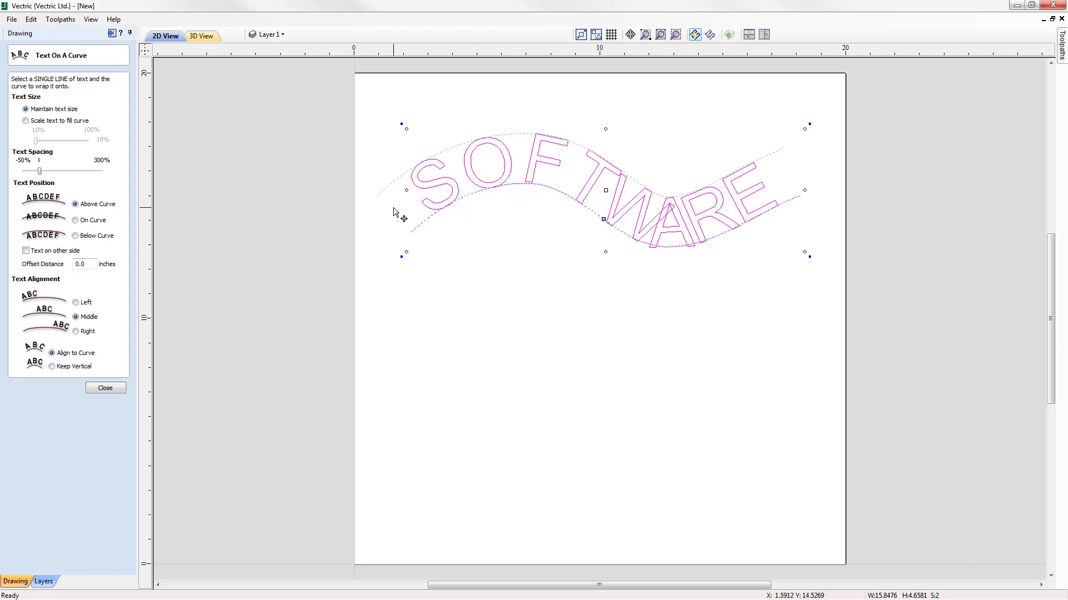
Step: Try the On Curve, Below Curve and Text on other side positions, and return the text to Above Curve
{"action": "left_click", "coordinate": [76, 220]}
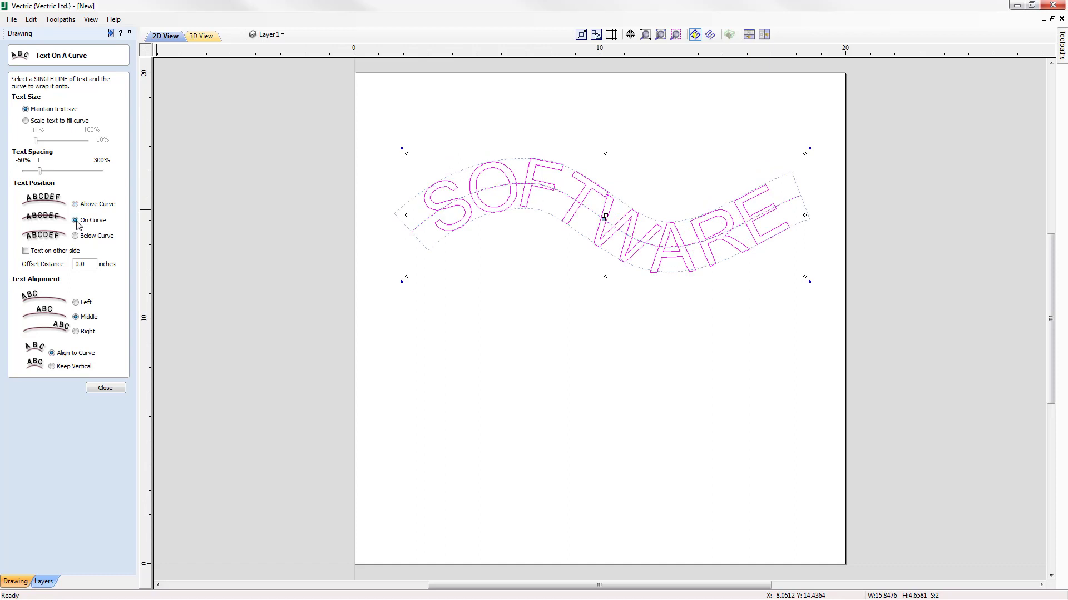
{"action": "left_click", "coordinate": [75, 237]}
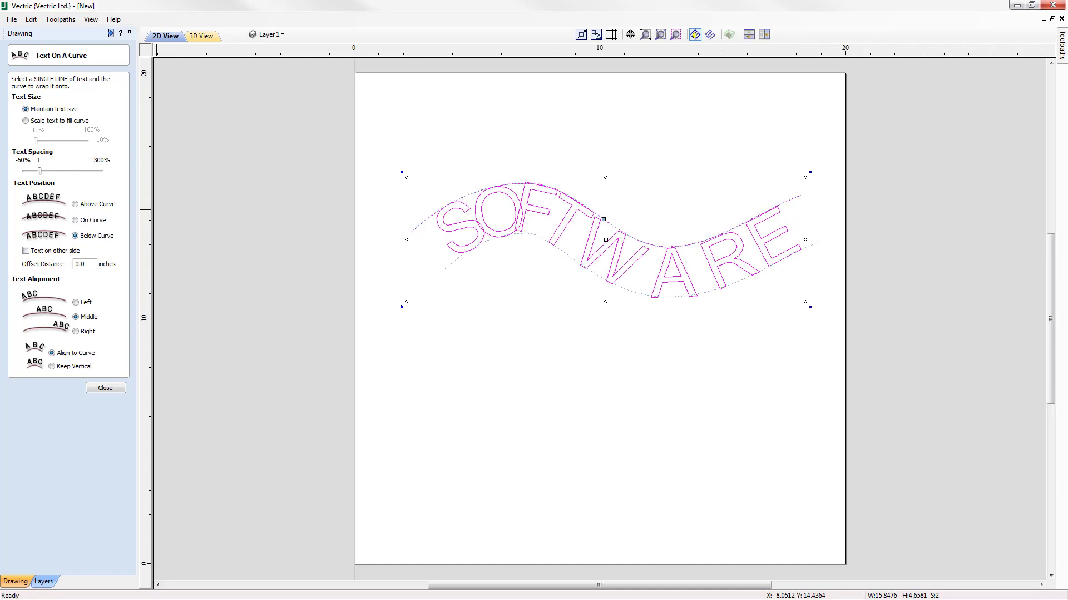
{"action": "left_click", "coordinate": [36, 254]}
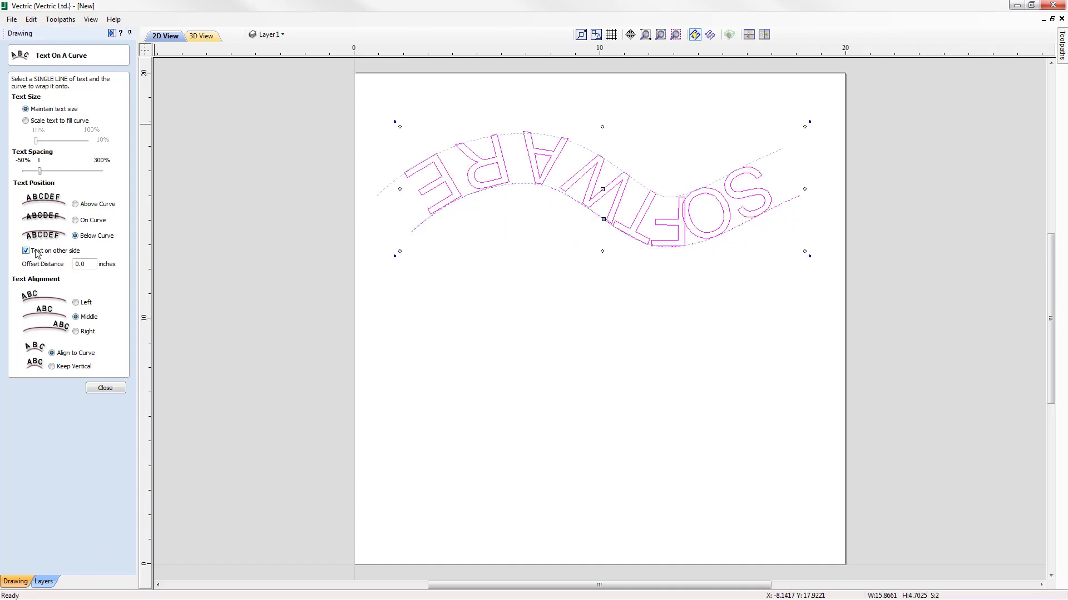
{"action": "left_click", "coordinate": [31, 254]}
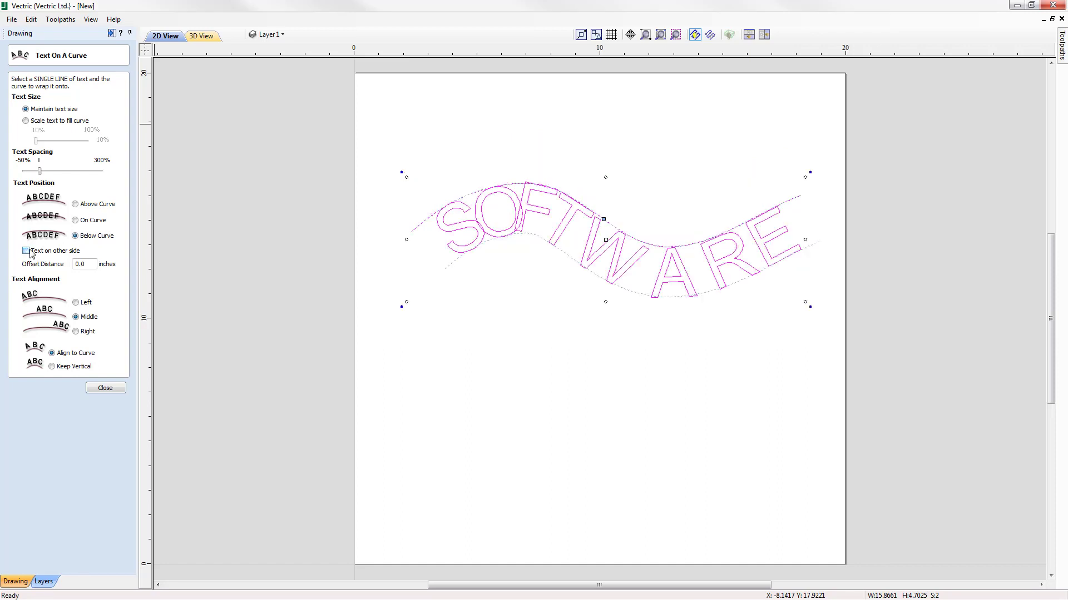
{"action": "left_click", "coordinate": [76, 204]}
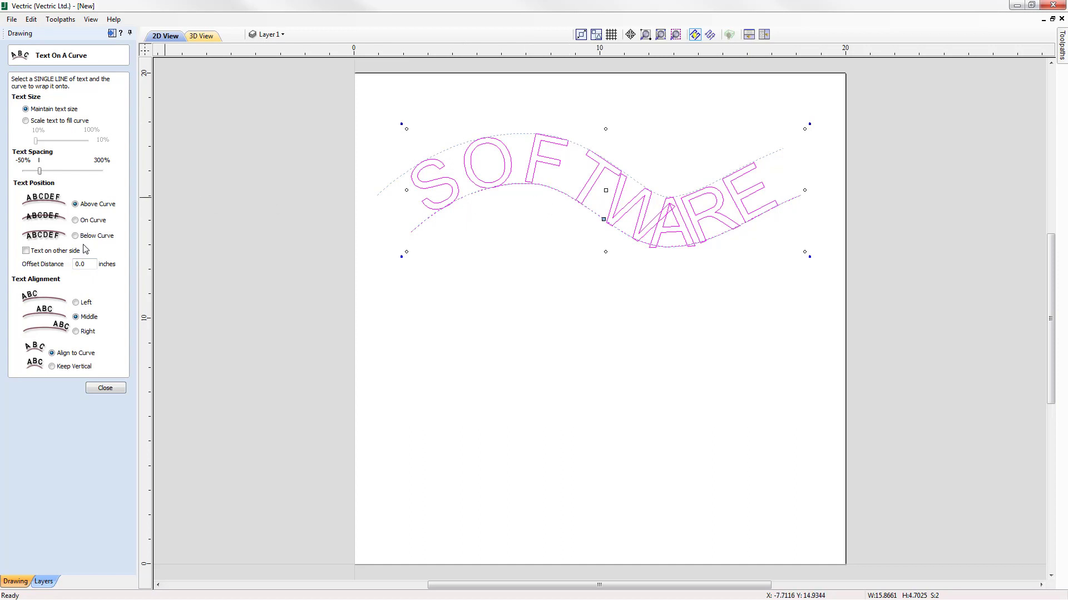
Step: Set the text's offset distance to 0.25 inches, try Left and Right alignment, and return to Middle
{"action": "left_click_drag", "start_coordinate": [85, 263], "coordinate": [91, 258]}
{"action": "key", "text": "Return"}
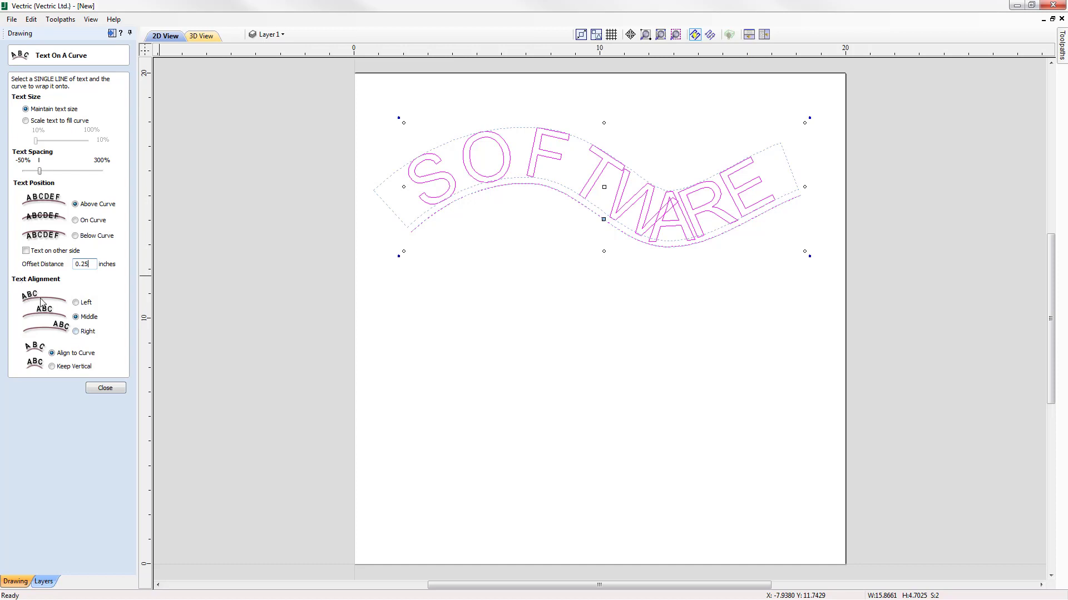
{"action": "left_click", "coordinate": [76, 303]}
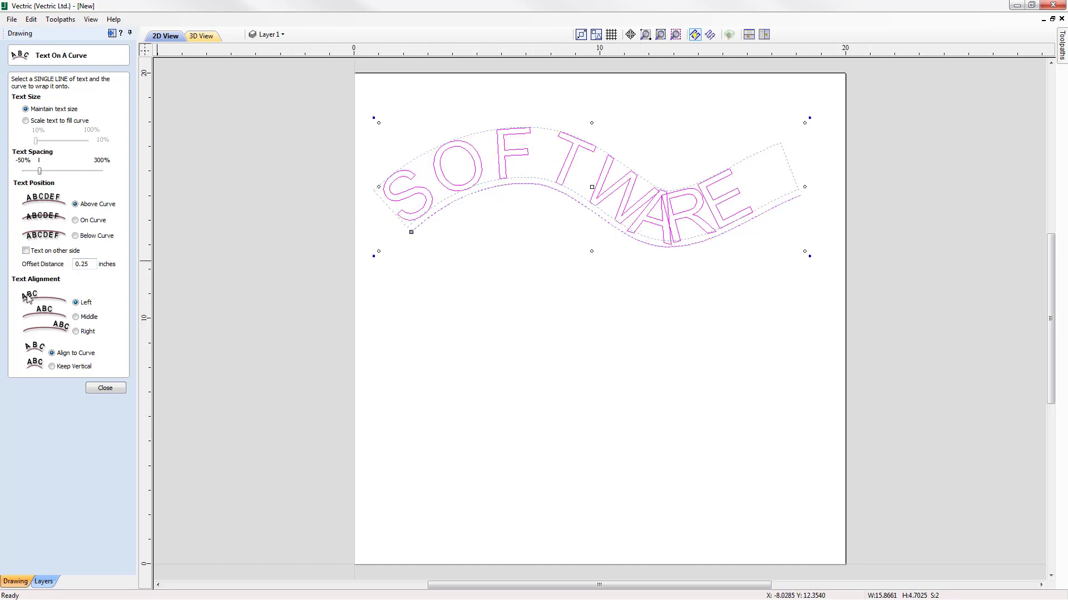
{"action": "left_click", "coordinate": [76, 332]}
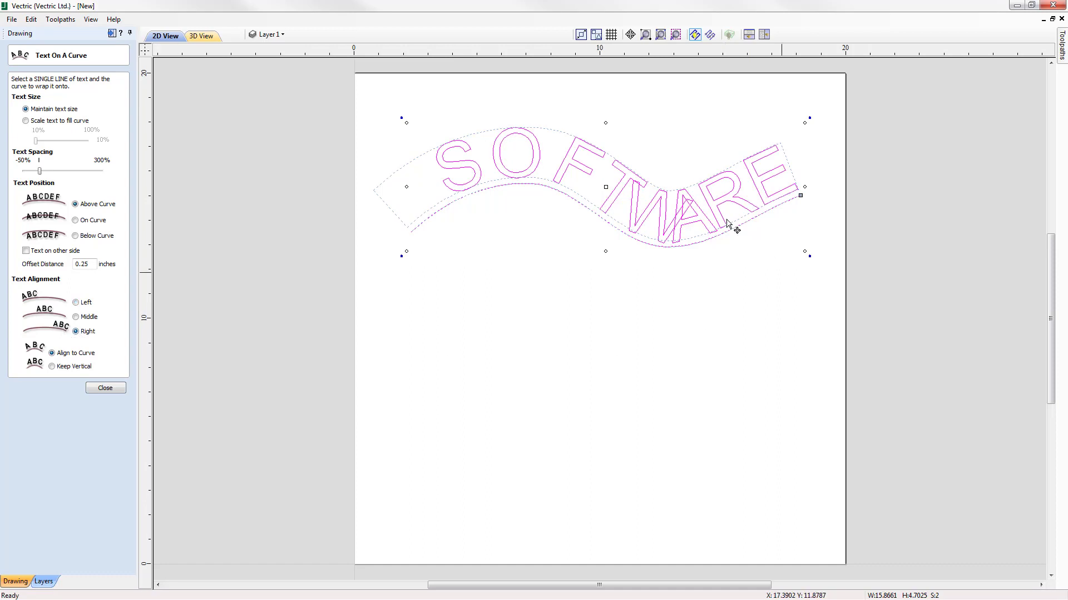
{"action": "left_click", "coordinate": [76, 318]}
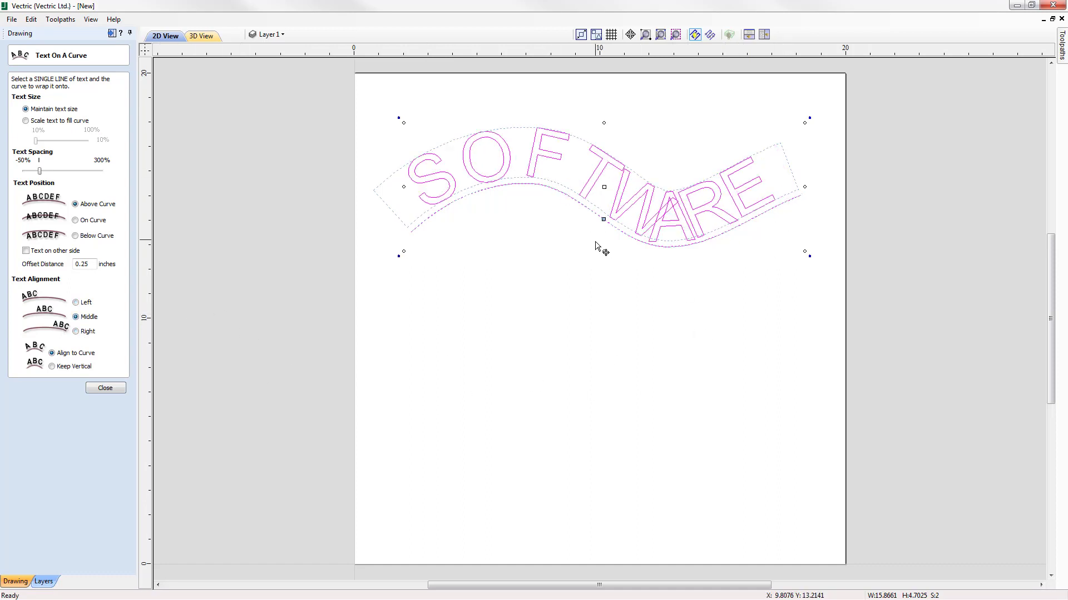
Step: Try sliding the text along the curve by its anchor, switch to Left alignment, and restore Middle alignment
{"action": "left_click_drag", "start_coordinate": [604, 224], "coordinate": [624, 233]}
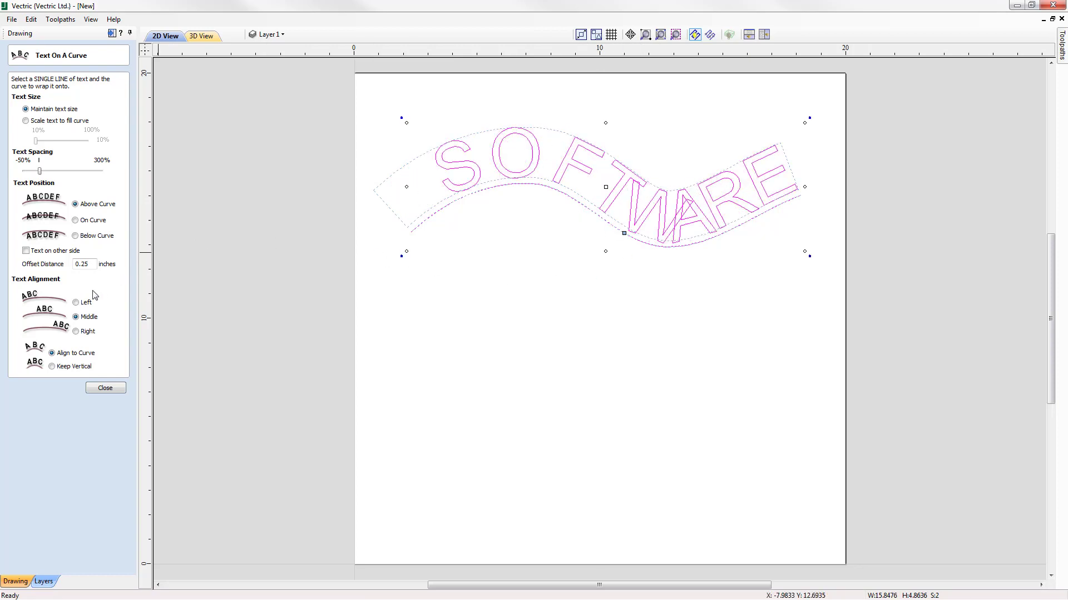
{"action": "left_click", "coordinate": [76, 303]}
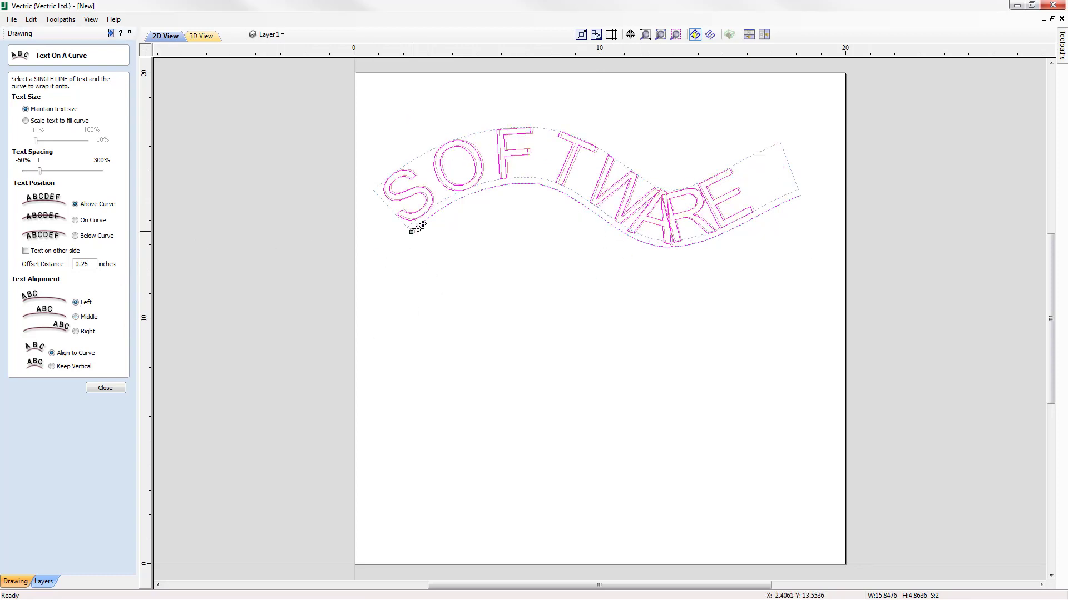
{"action": "mouse_move", "coordinate": [411, 232]}
{"action": "left_mouse_down"}
{"action": "mouse_move", "coordinate": [485, 208]}
{"action": "mouse_move", "coordinate": [414, 231]}
{"action": "mouse_move", "coordinate": [467, 203]}
{"action": "mouse_move", "coordinate": [411, 232]}
{"action": "left_mouse_up"}
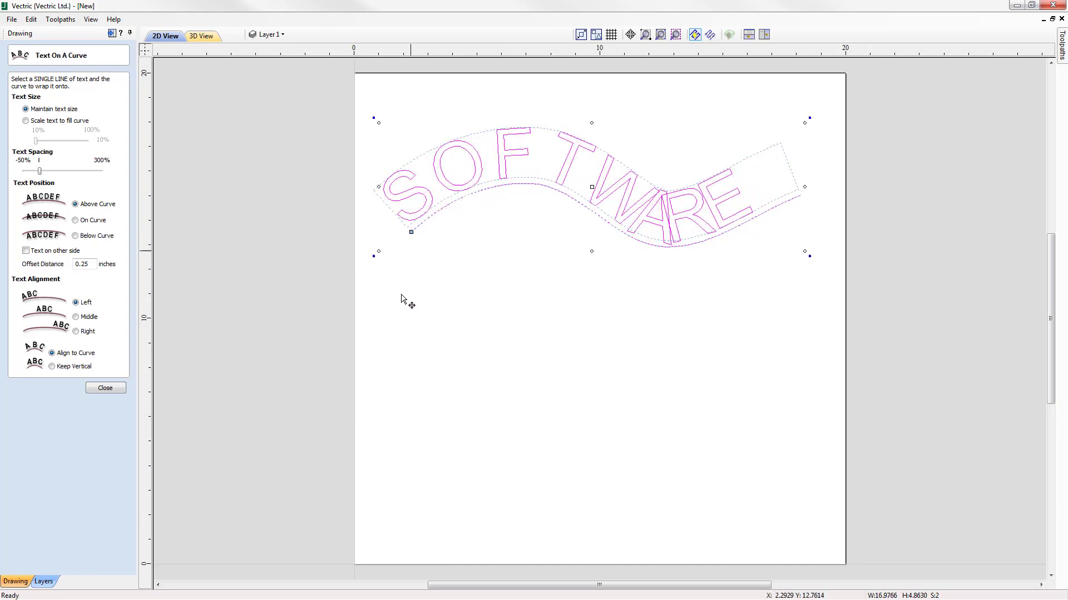
{"action": "left_click", "coordinate": [76, 316]}
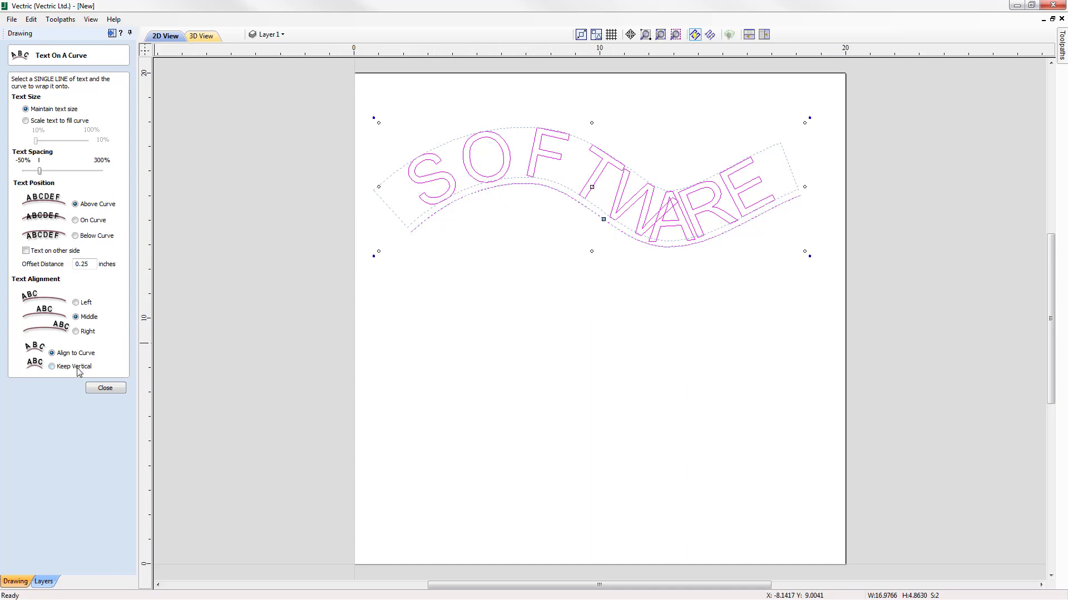
Step: Try the Keep Vertical letter orientation, restore Align to Curve, and close the Text On A Curve form
{"action": "left_click", "coordinate": [52, 366]}
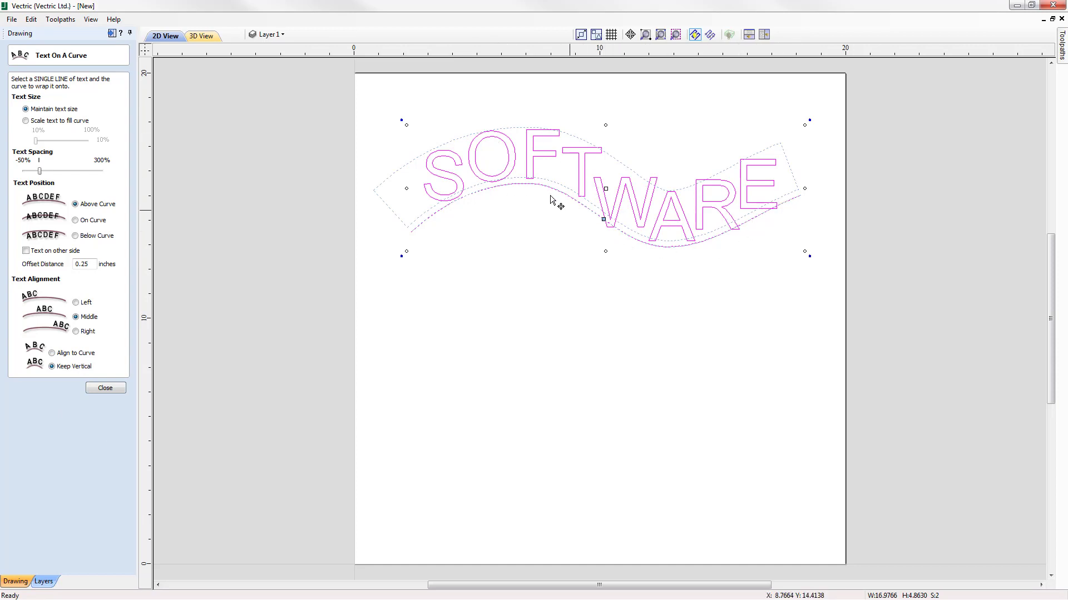
{"action": "left_click", "coordinate": [53, 354]}
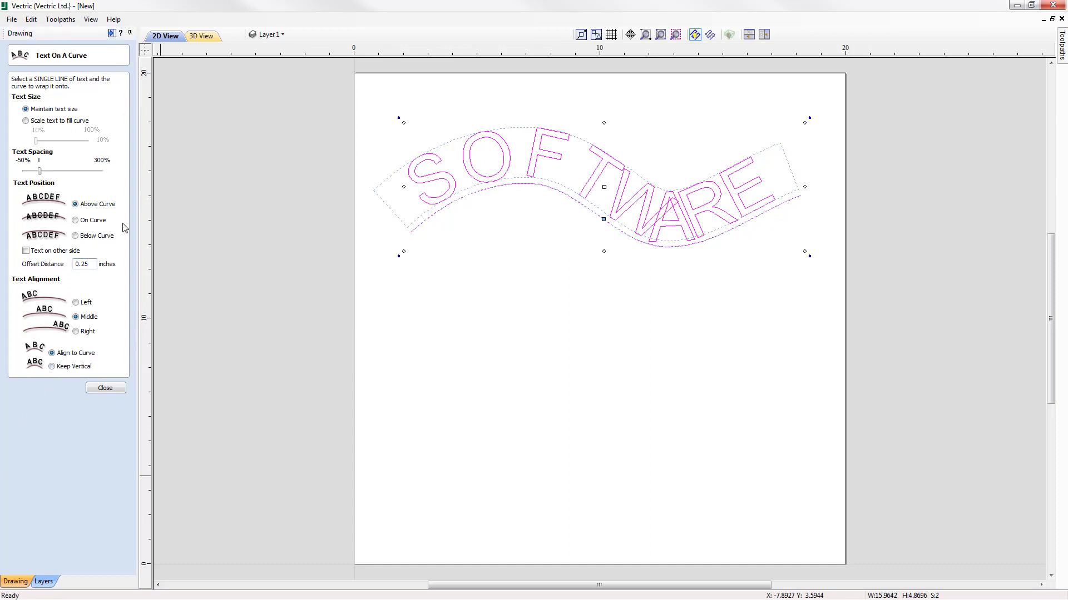
{"action": "left_click", "coordinate": [106, 388]}
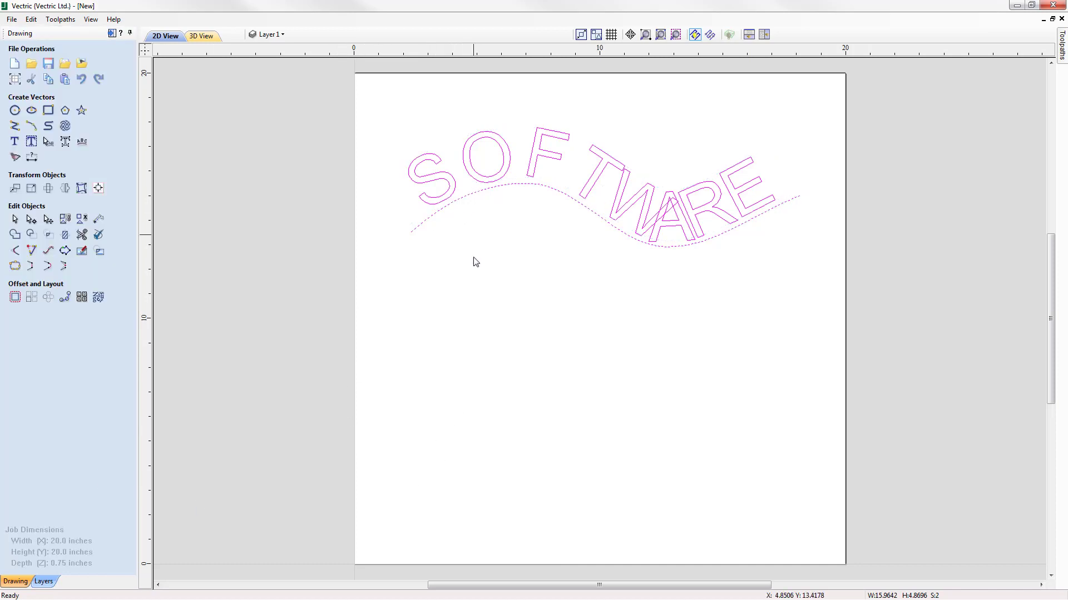
Step: Delete the wavy guide curve and move the SOFTWARE text down to the middle of the job area
{"action": "left_click", "coordinate": [499, 304]}
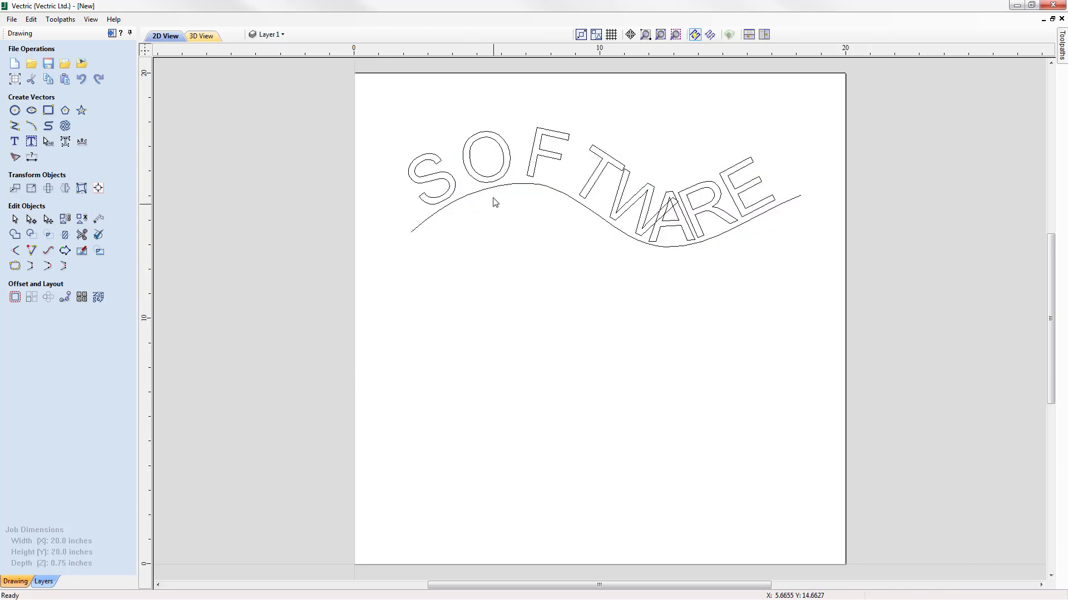
{"action": "left_click", "coordinate": [493, 195]}
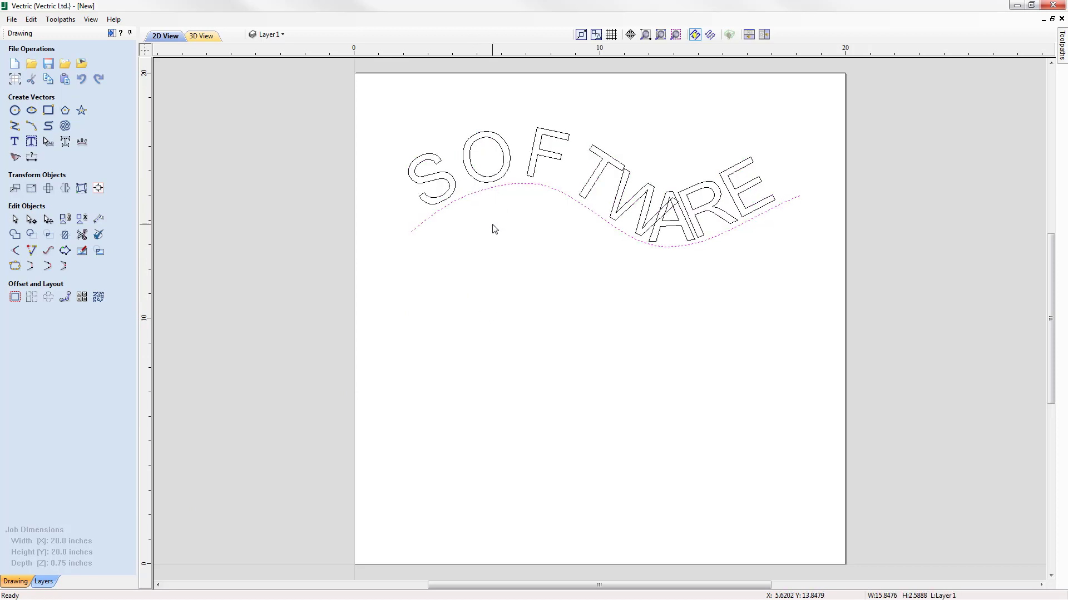
{"action": "key", "text": "Delete"}
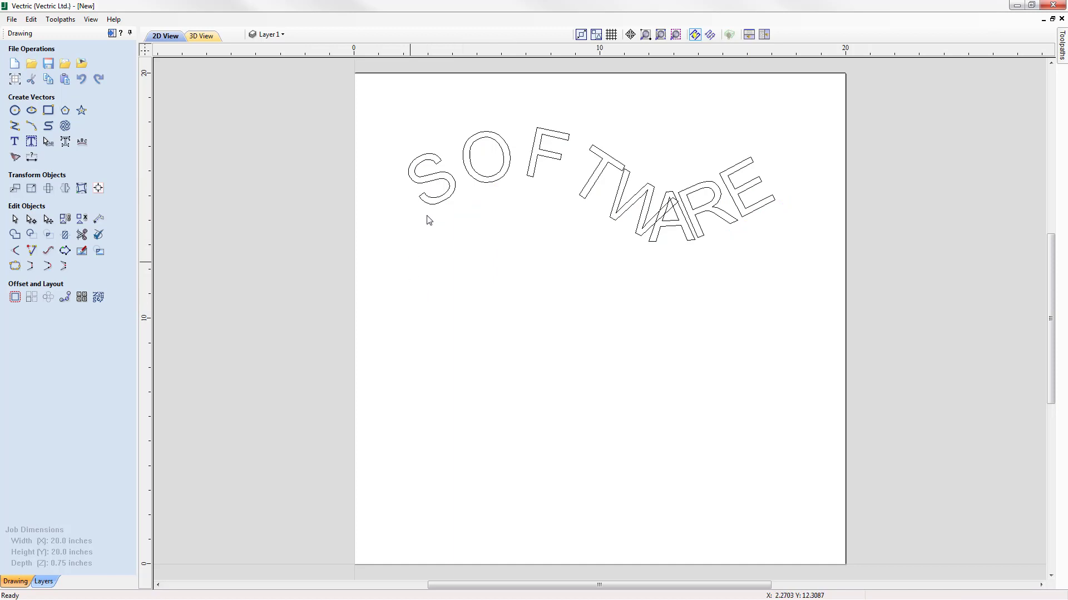
{"action": "left_click", "coordinate": [602, 161]}
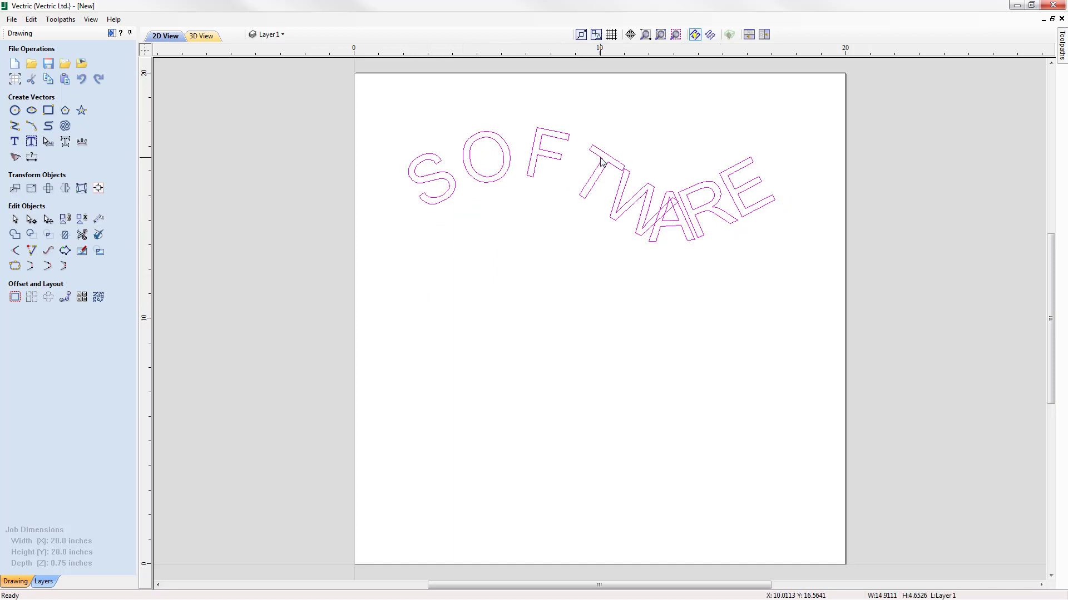
{"action": "left_click_drag", "start_coordinate": [602, 161], "coordinate": [608, 290]}
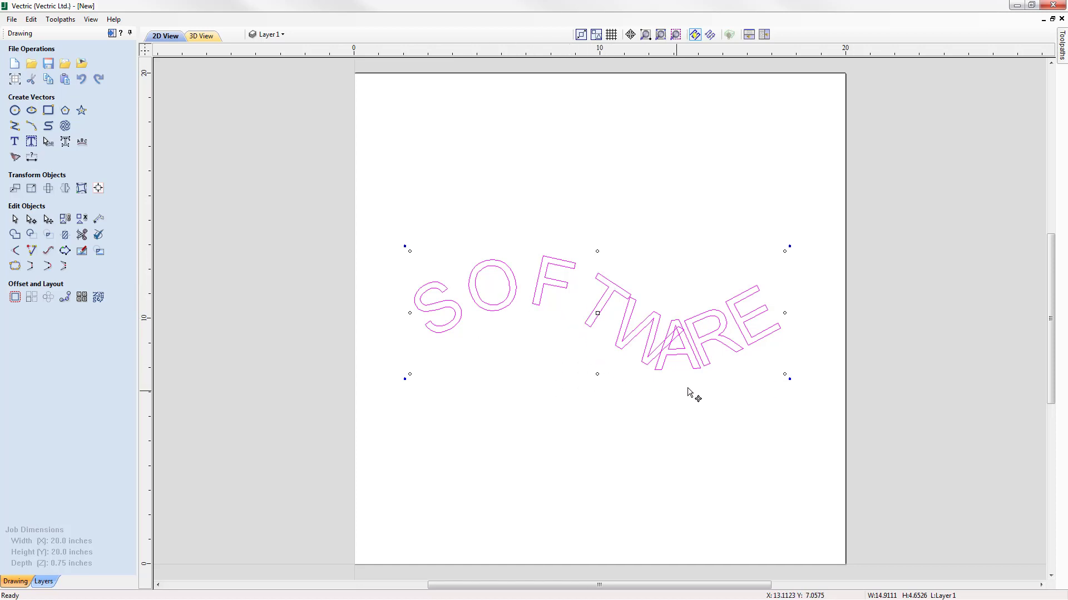
Step: Change the SOFTWARE text's offset distance from its curve to 0 in Text On A Curve
{"action": "left_click", "coordinate": [82, 142]}
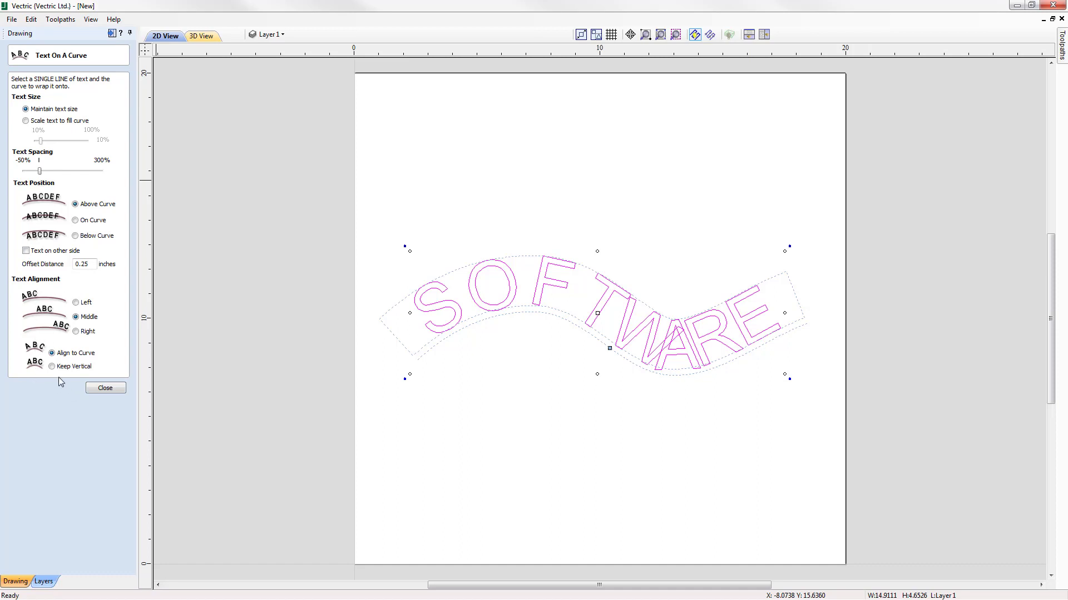
{"action": "left_click_drag", "start_coordinate": [92, 263], "coordinate": [63, 260]}
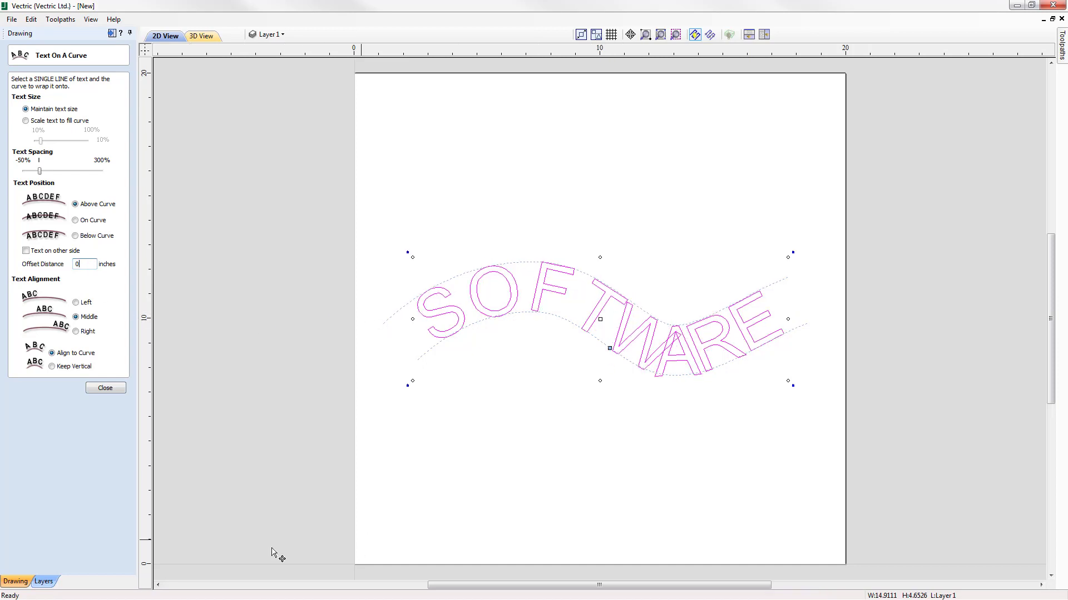
{"action": "left_click", "coordinate": [106, 389]}
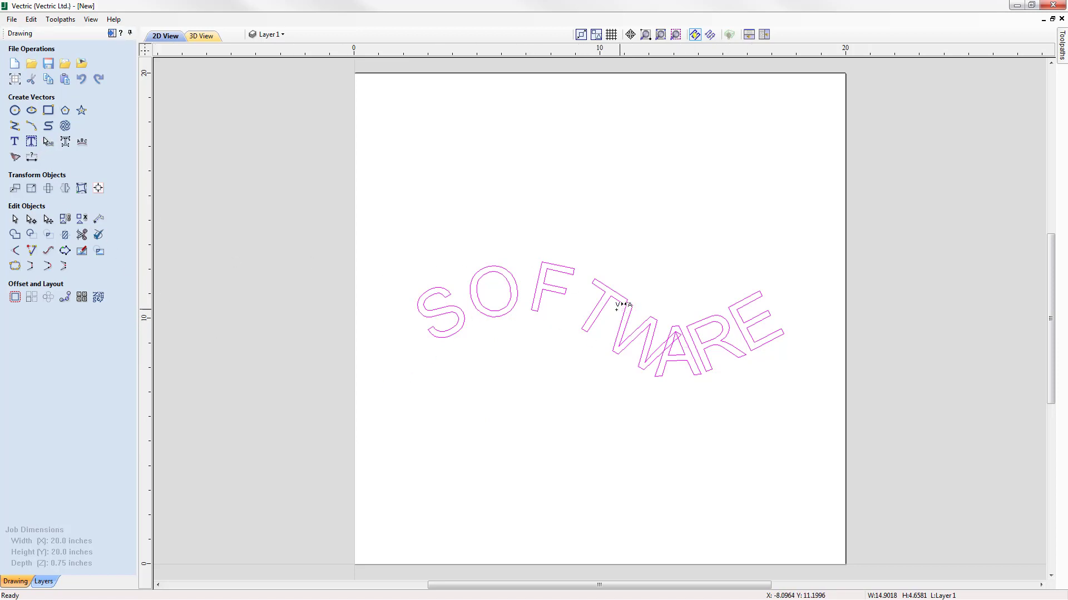
Step: Widen the spacing between the letter pairs T-W, W-A and A-R of the curved SOFTWARE text with interactive kerning
{"action": "left_click_drag", "start_coordinate": [616, 309], "coordinate": [620, 312]}
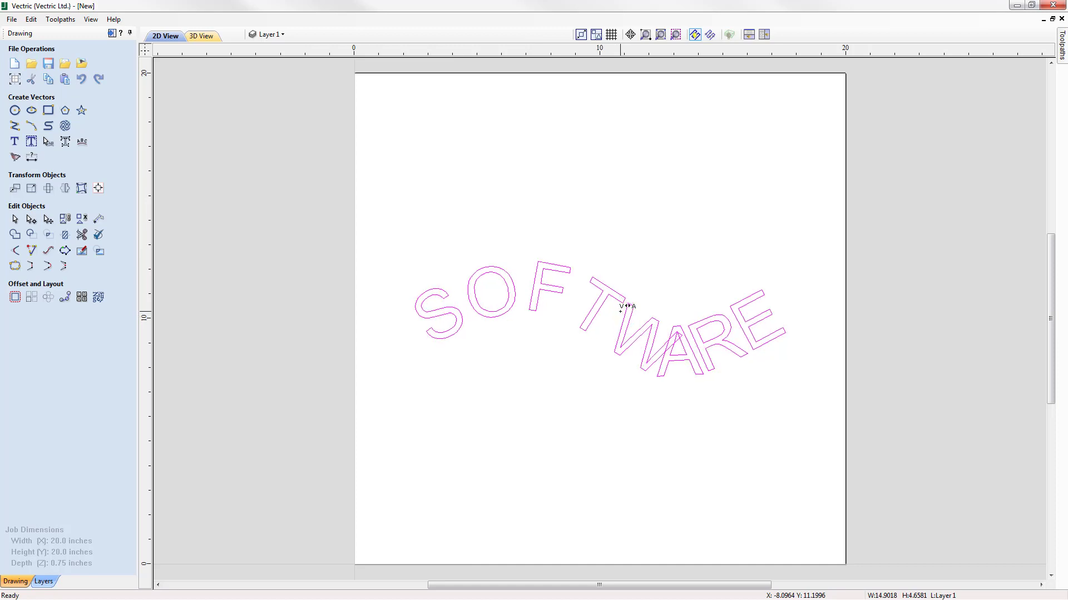
{"action": "left_click_drag", "start_coordinate": [667, 363], "coordinate": [659, 362]}
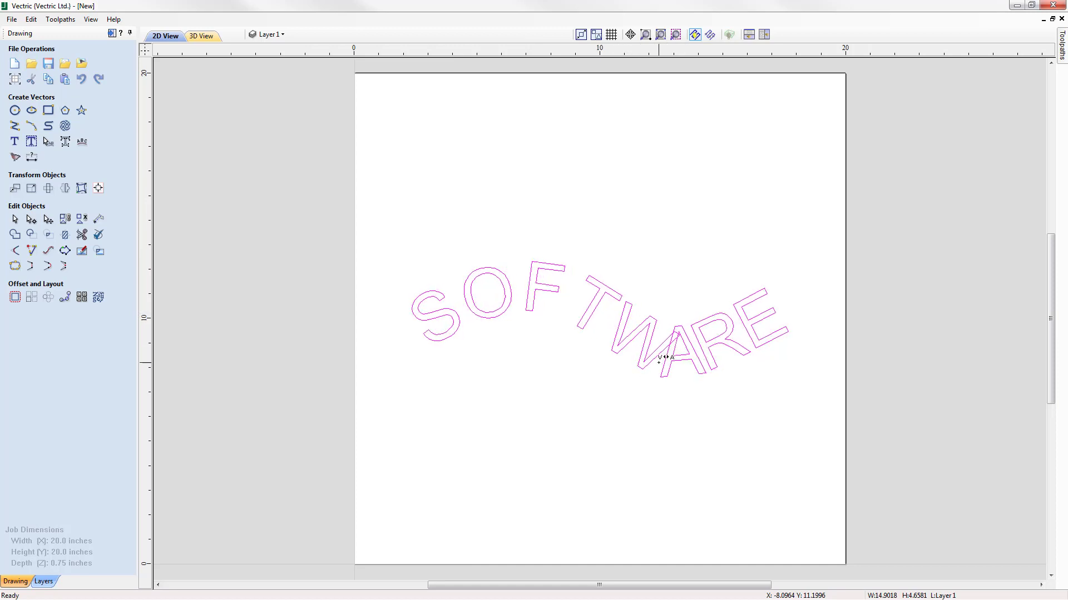
{"action": "left_click", "coordinate": [659, 357], "text": "shift"}
{"action": "left_click", "coordinate": [659, 357], "text": "shift"}
{"action": "left_click", "coordinate": [659, 359], "text": "shift"}
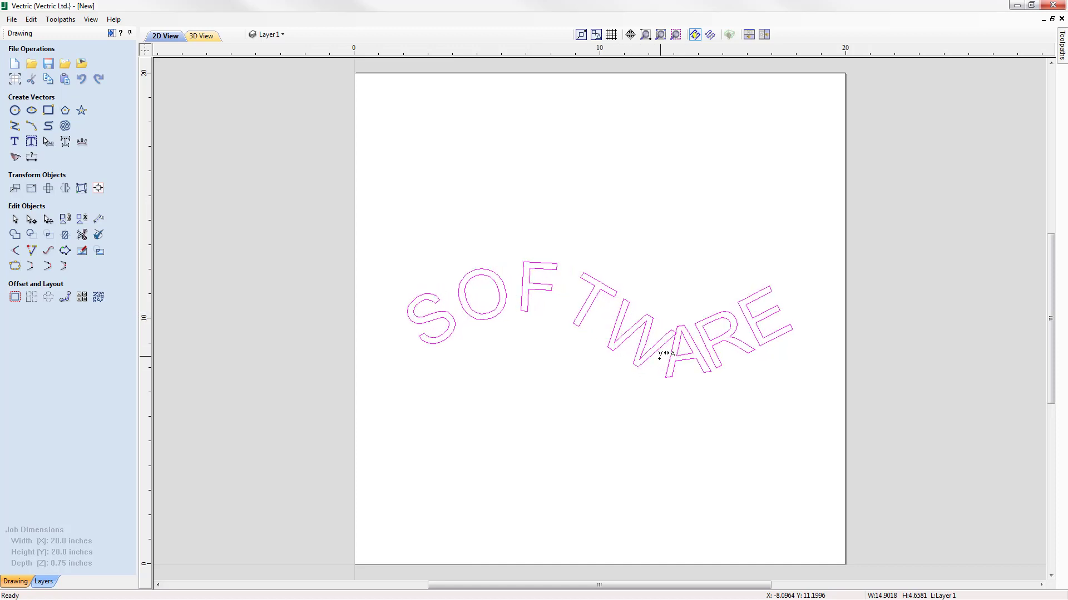
{"action": "left_click", "coordinate": [660, 357], "text": "shift"}
{"action": "left_click", "coordinate": [661, 356], "text": "shift"}
{"action": "left_click", "coordinate": [661, 355], "text": "shift"}
{"action": "left_click", "coordinate": [702, 343], "text": "shift"}
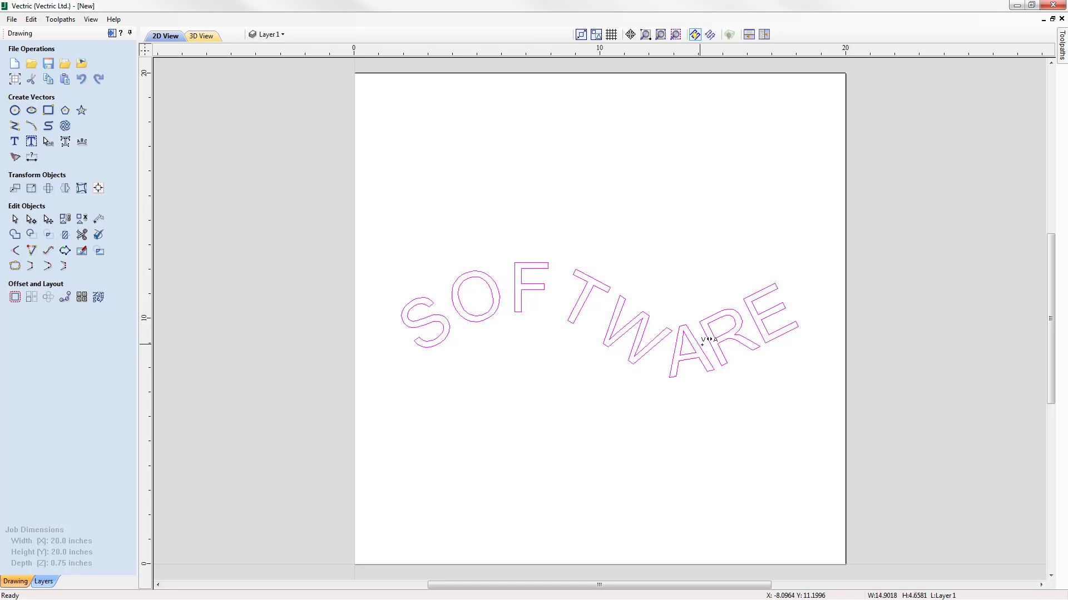
{"action": "left_click", "coordinate": [702, 344], "text": "shift"}
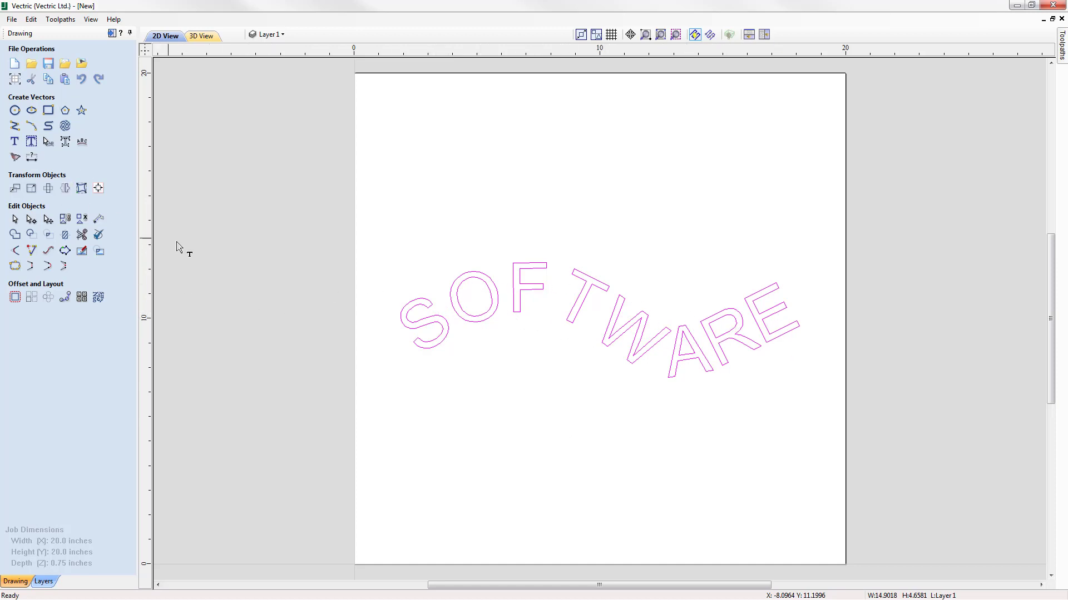
Step: Edit the curved text to read SOFTWARE SOFTWARE SOFTWARE
{"action": "left_click", "coordinate": [15, 141]}
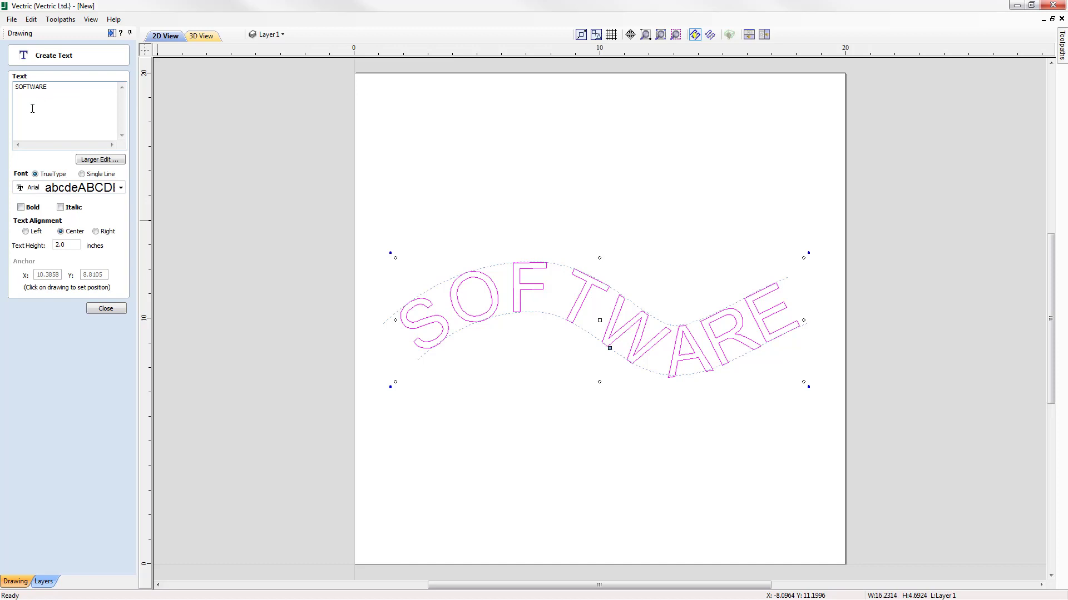
{"action": "left_click", "coordinate": [64, 91]}
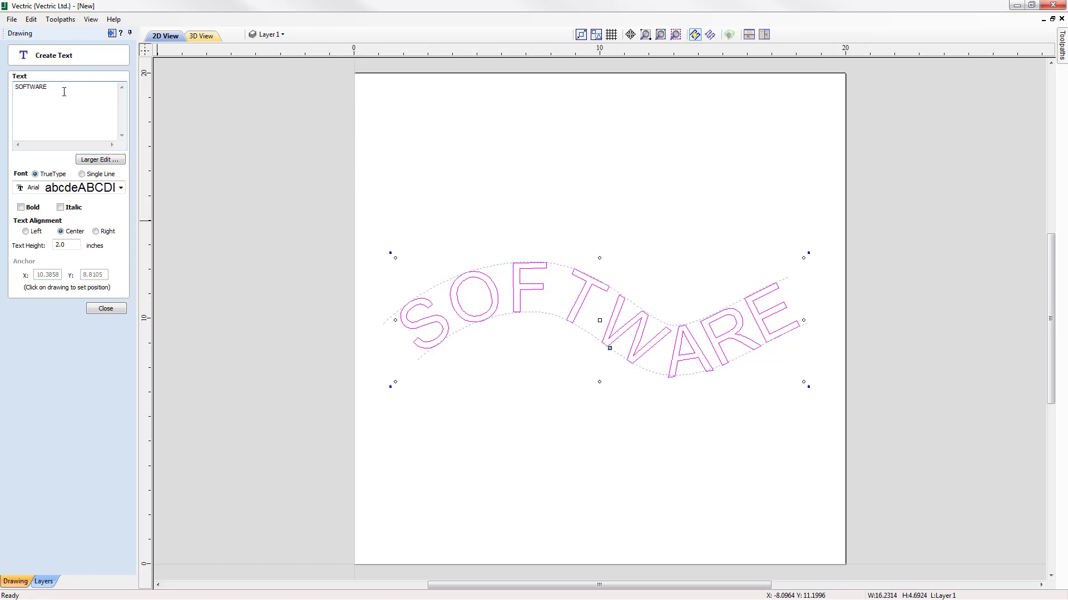
{"action": "type", "text": "SOFTWARE"}
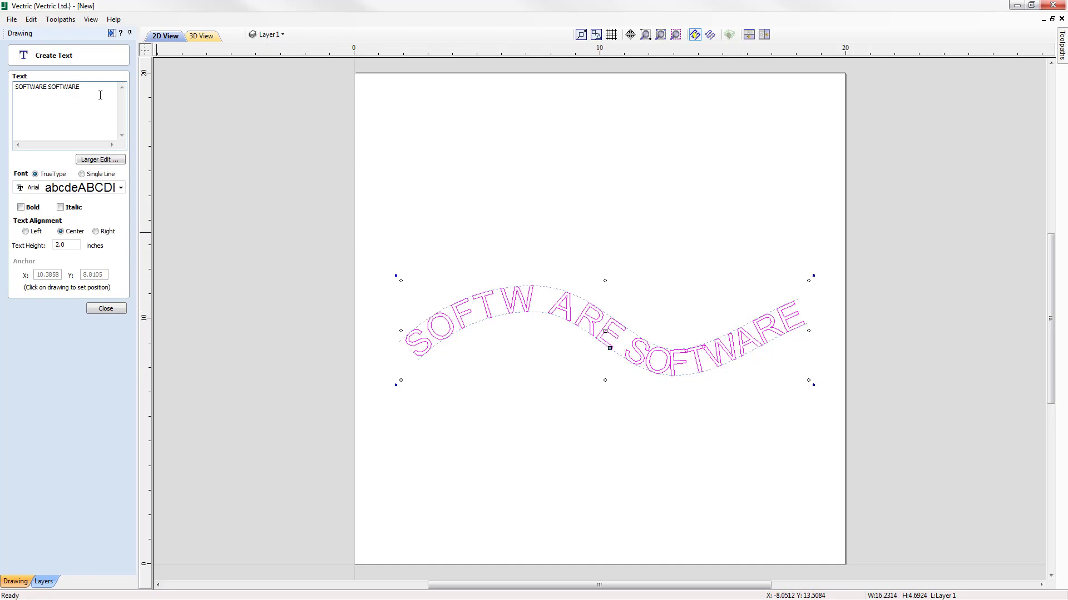
{"action": "type", "text": "SOFTWA"}
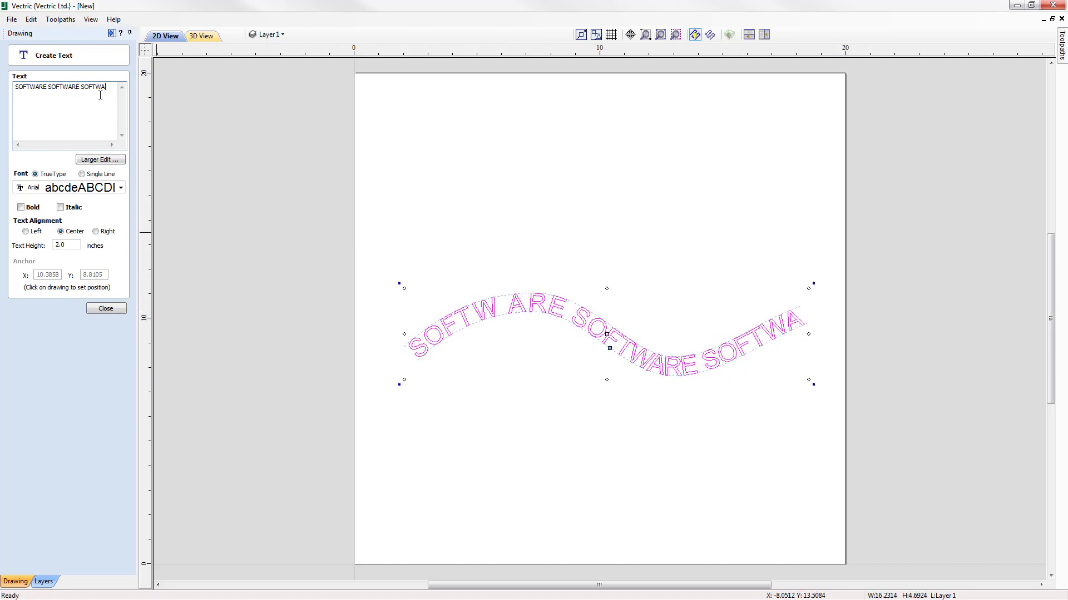
{"action": "type", "text": "RE"}
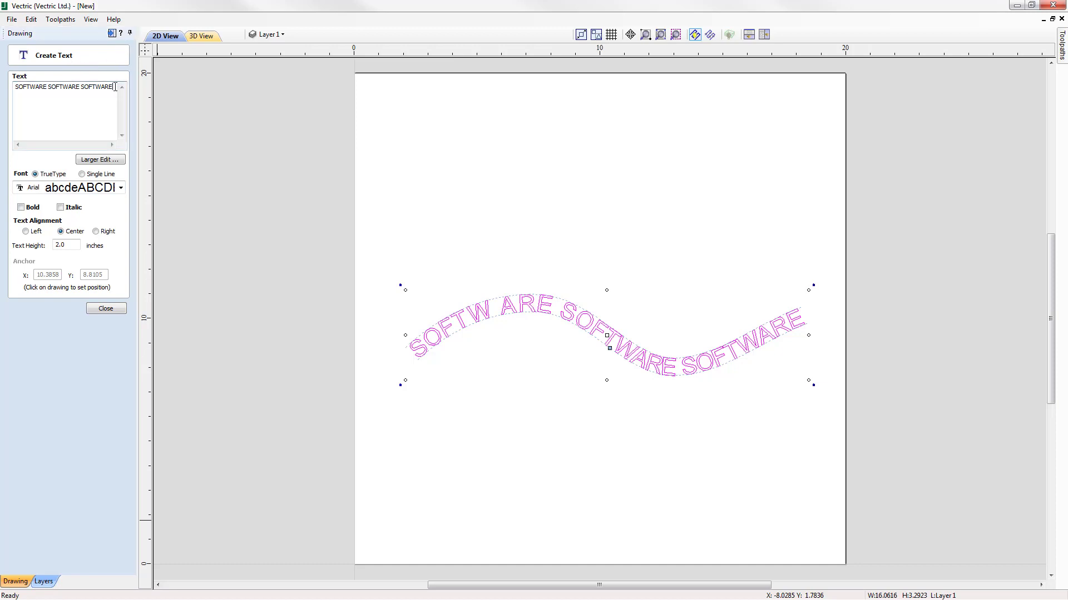
Step: Remove the two repeated words to leave a single SOFTWARE, and undo the text edits
{"action": "key", "text": "BackSpace"}
{"action": "key", "text": "BackSpace"}
{"action": "key", "text": "BackSpace"}
{"action": "key", "text": "BackSpace"}
{"action": "key", "text": "BackSpace"}
{"action": "key", "text": "BackSpace"}
{"action": "key", "text": "BackSpace"}
{"action": "key", "text": "BackSpace"}
{"action": "key", "text": "BackSpace"}
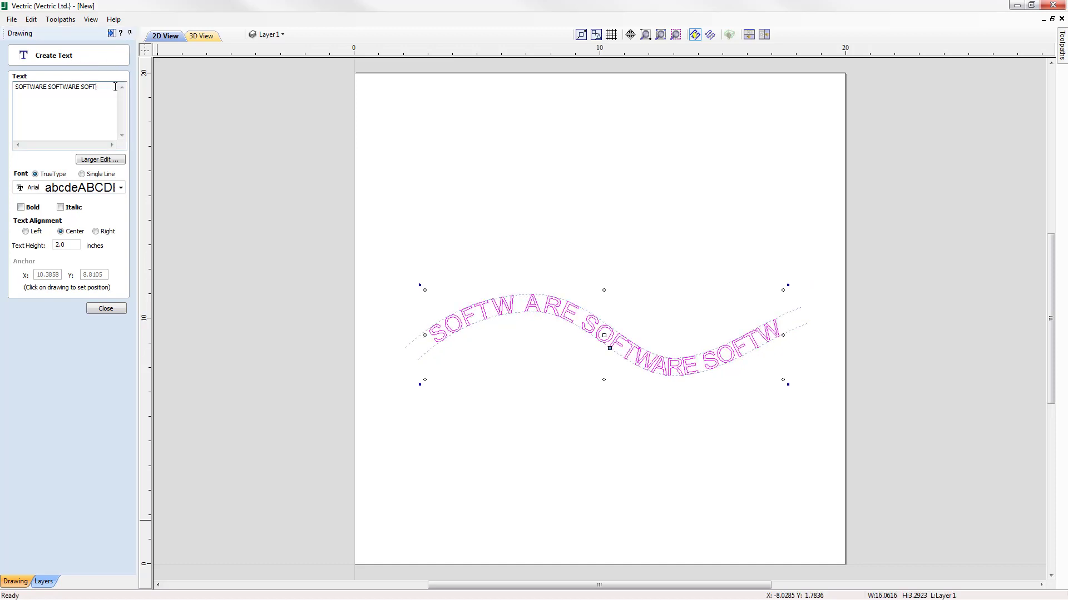
{"action": "key", "text": "BackSpace"}
{"action": "key", "text": "BackSpace"}
{"action": "key", "text": "BackSpace"}
{"action": "key", "text": "BackSpace"}
{"action": "key", "text": "BackSpace"}
{"action": "key", "text": "BackSpace"}
{"action": "key", "text": "BackSpace"}
{"action": "key", "text": "BackSpace"}
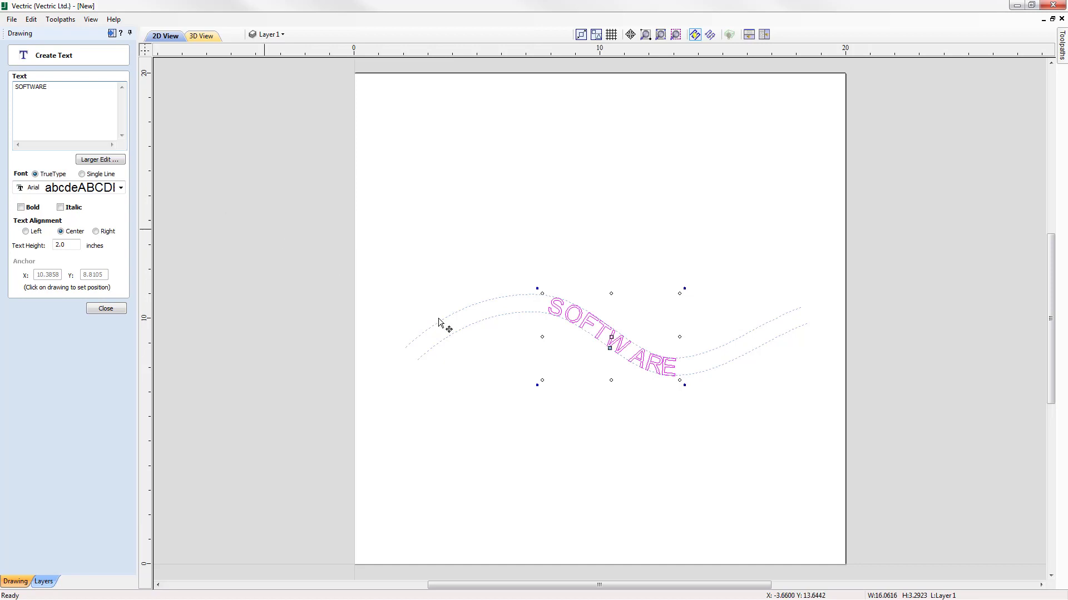
{"action": "left_click", "coordinate": [105, 309]}
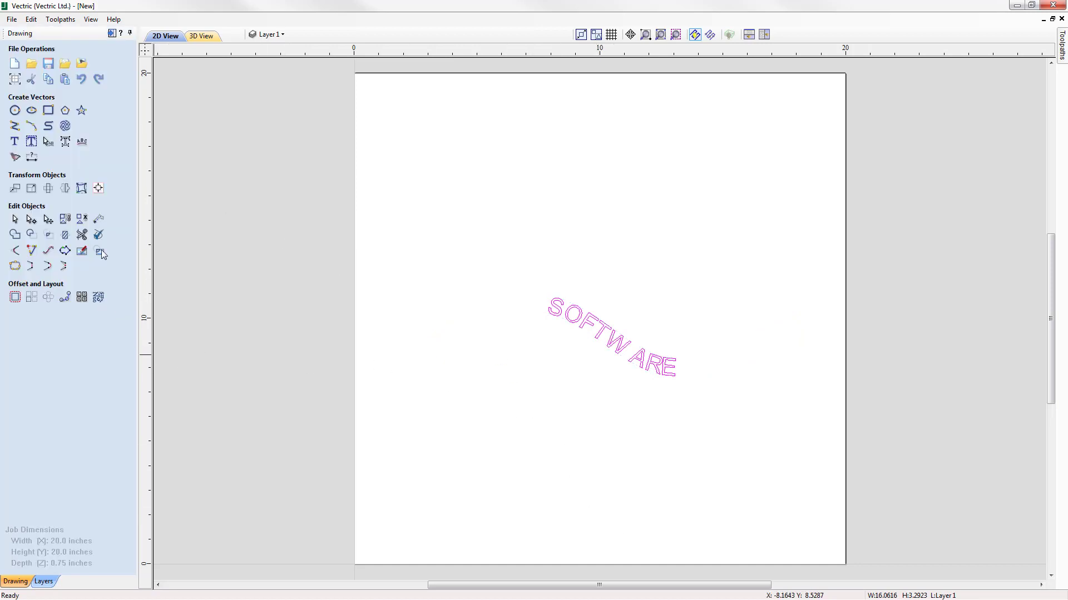
{"action": "left_click", "coordinate": [82, 86]}
{"action": "left_click", "coordinate": [83, 87]}
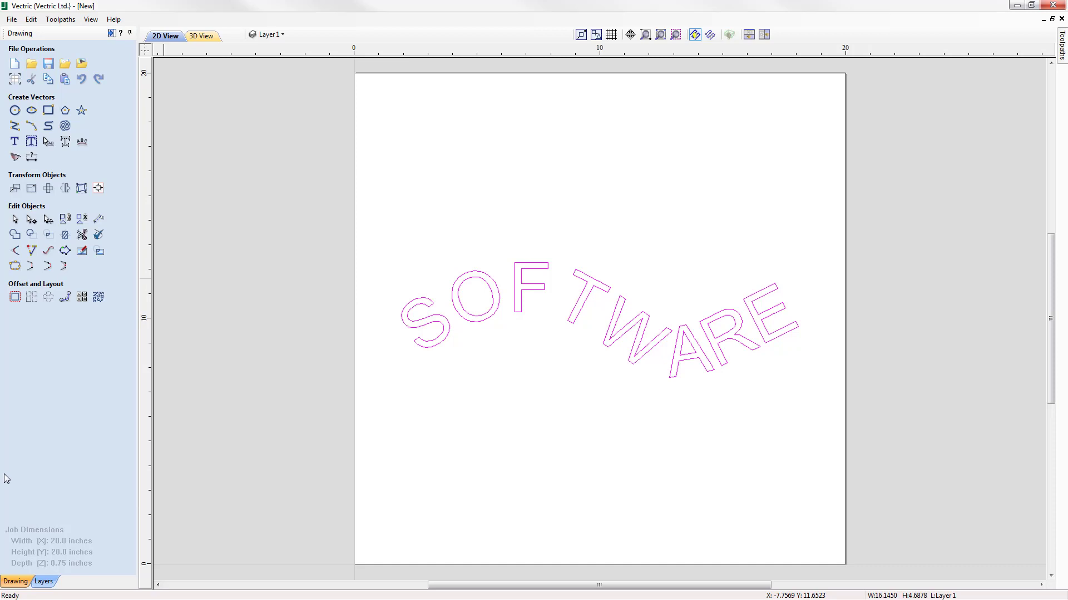
Step: Delete the curved SOFTWARE text from the drawing
{"action": "left_click", "coordinate": [525, 262]}
{"action": "key", "text": "Delete"}
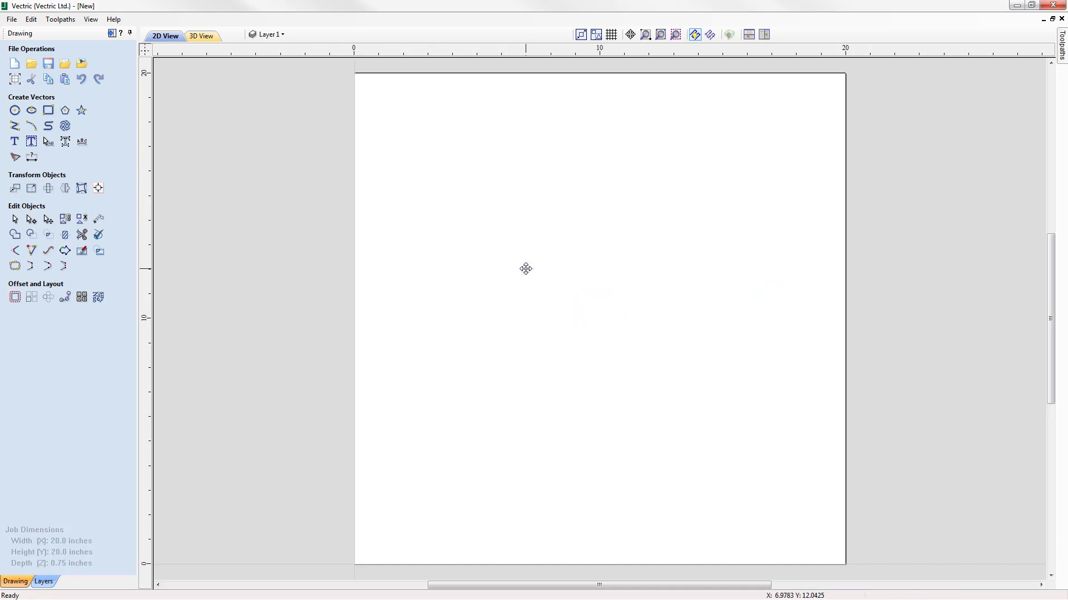
Step: Draw a circle with a 10 inch diameter centred at X 10, Y 10
{"action": "left_click", "coordinate": [15, 110]}
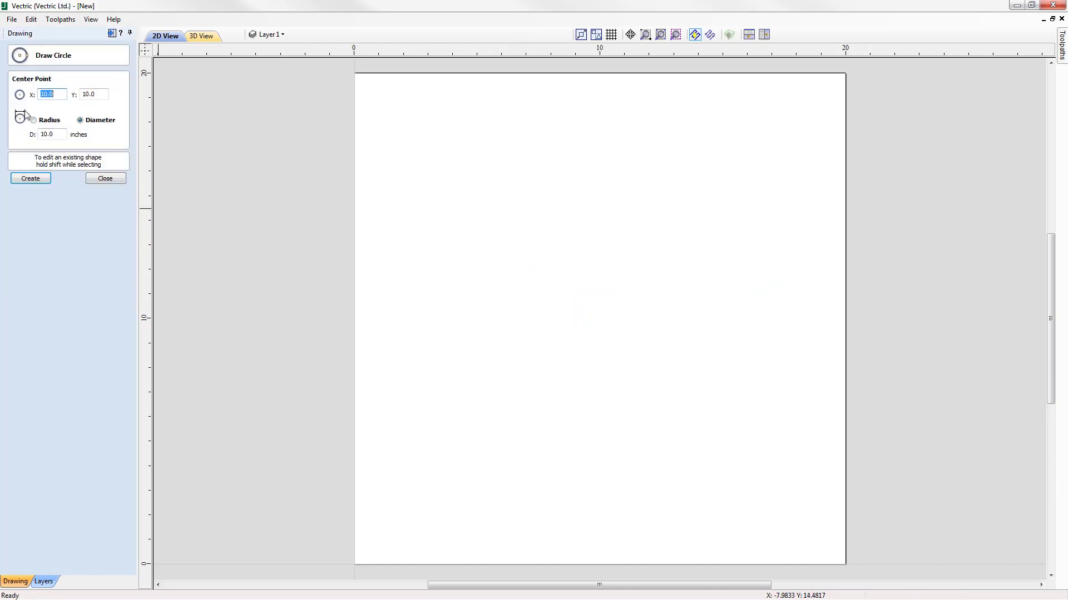
{"action": "left_click_drag", "start_coordinate": [61, 134], "coordinate": [40, 134]}
{"action": "left_click", "coordinate": [31, 178]}
{"action": "left_click", "coordinate": [106, 179]}
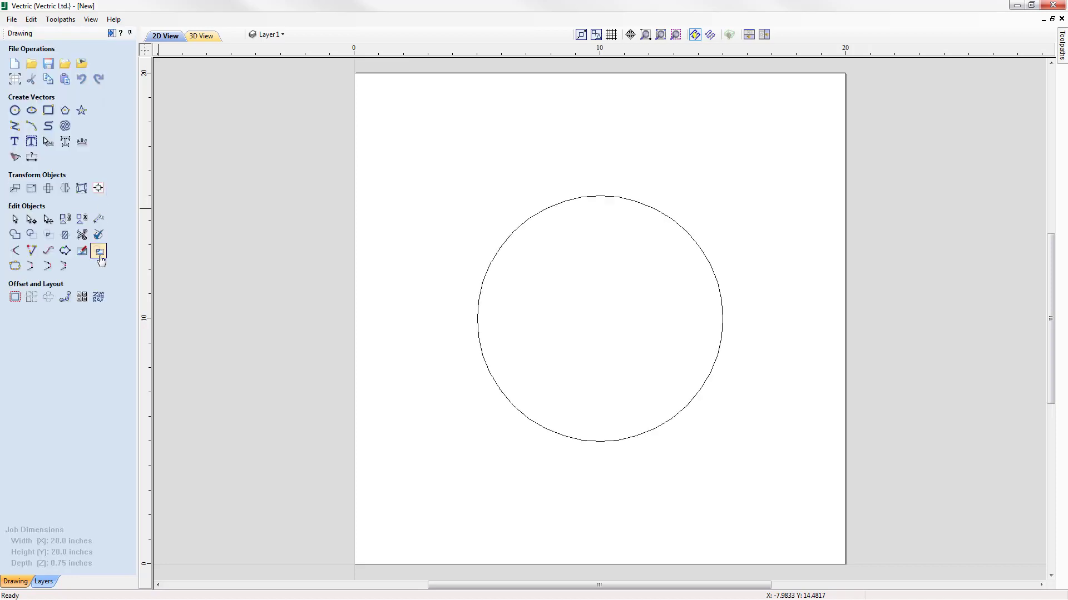
Step: Create a two-line text block with VECTRIC on the first line and SOFTWARE on the second
{"action": "left_click", "coordinate": [15, 142]}
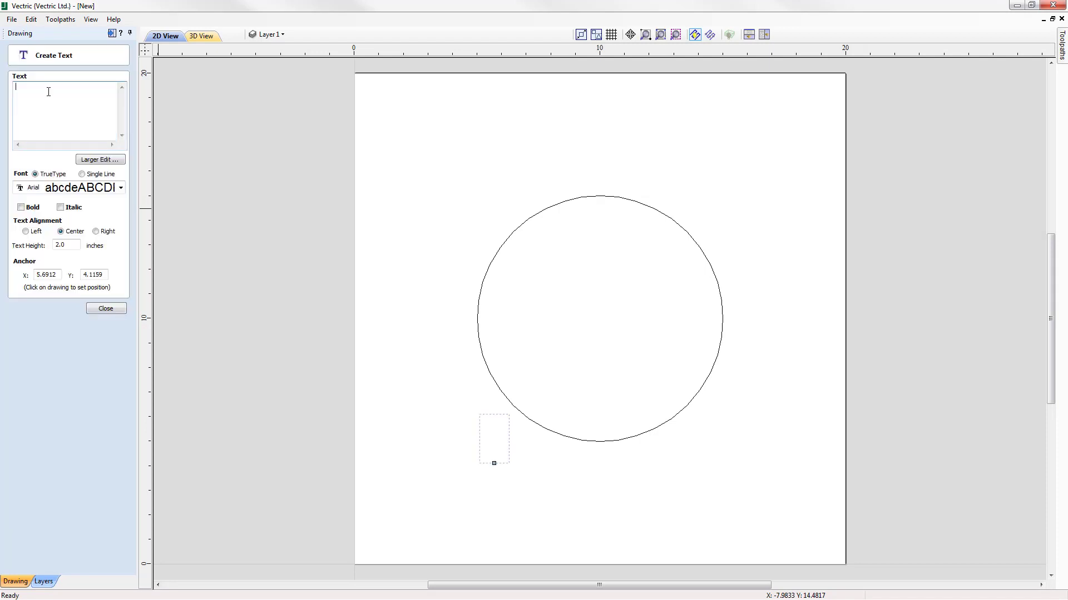
{"action": "type", "text": "VECTRIC"}
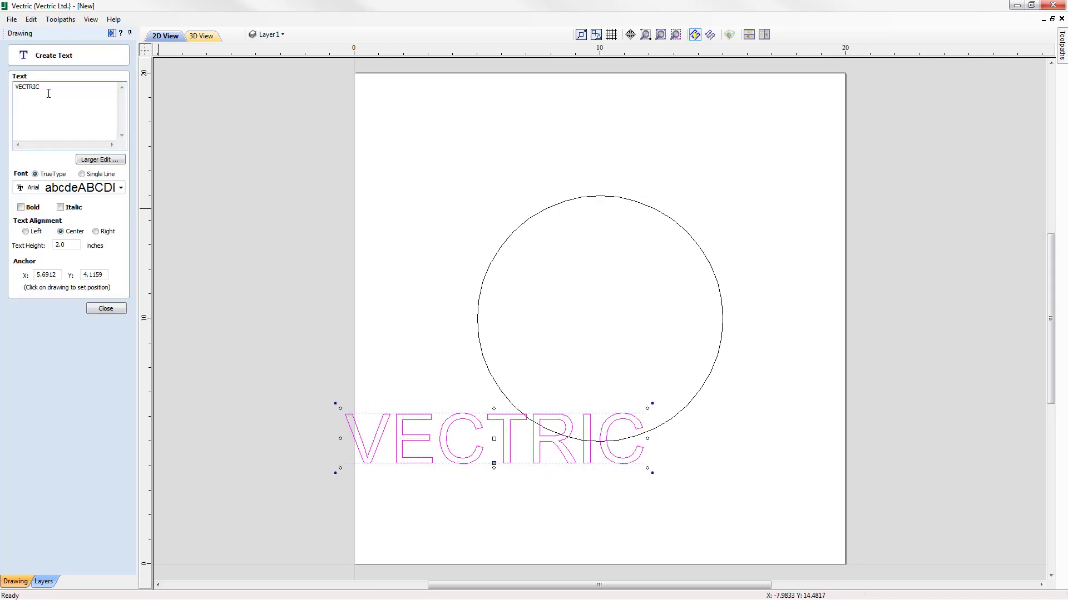
{"action": "key", "text": "Return"}
{"action": "type", "text": "SOFTWARE"}
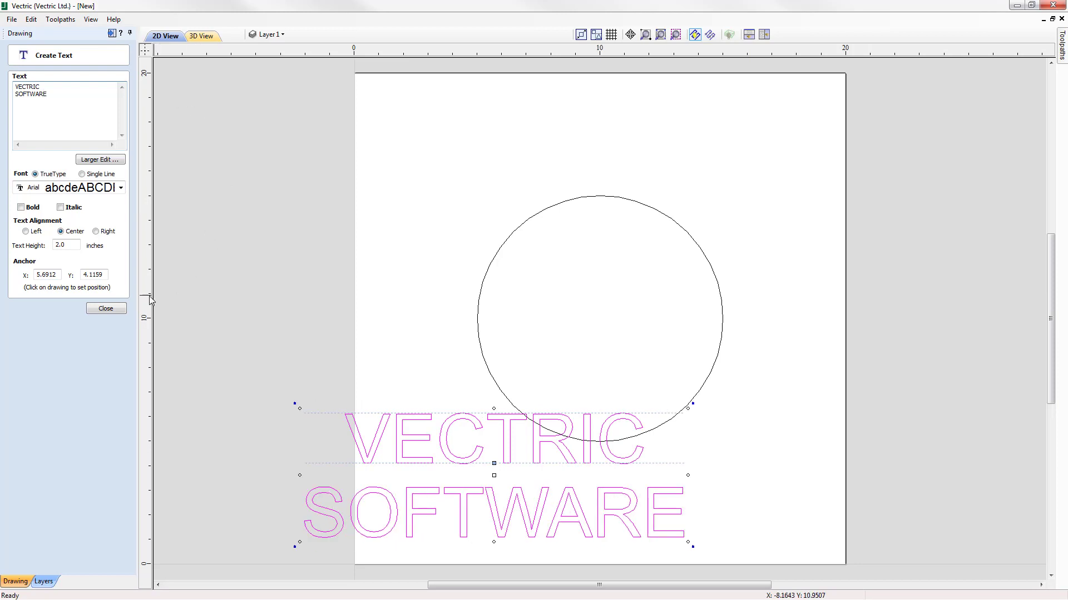
{"action": "left_click", "coordinate": [105, 308]}
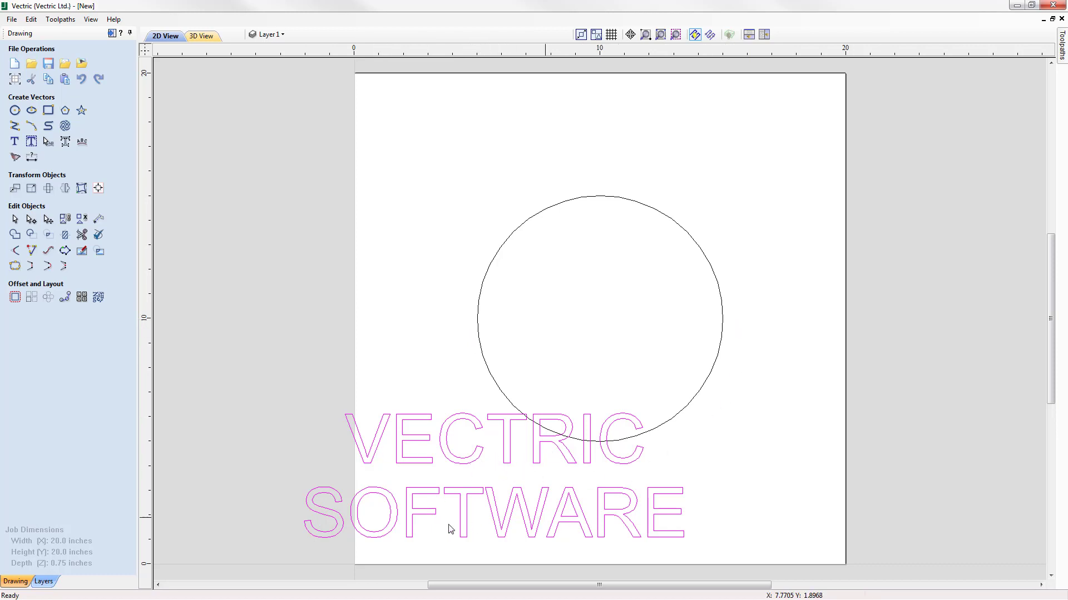
Step: Break the text block into separate lines and move VECTRIC so it is centred above the circle
{"action": "right_click", "coordinate": [482, 452]}
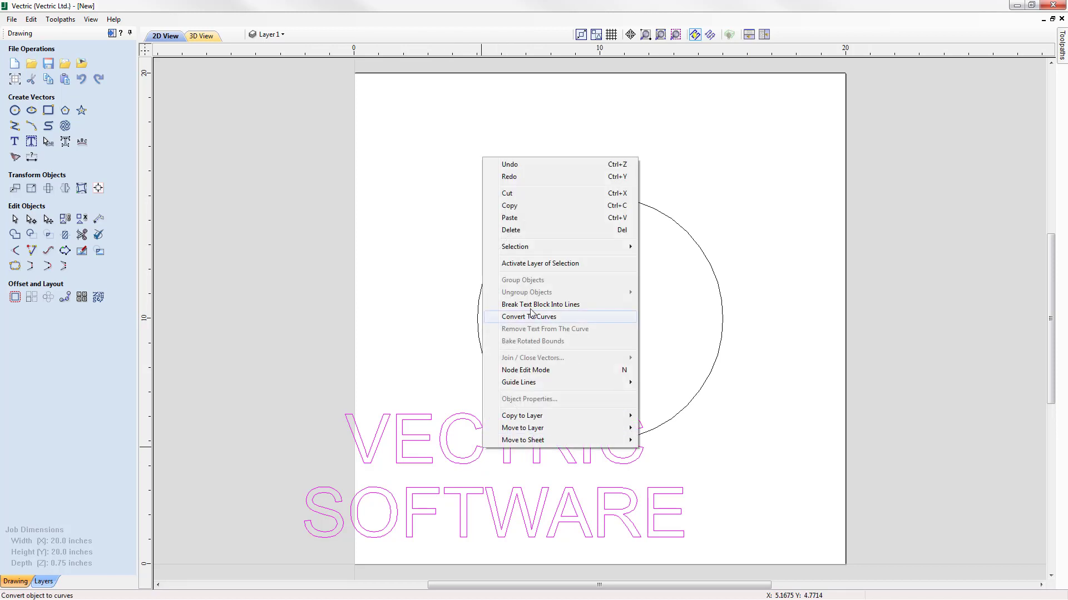
{"action": "left_click", "coordinate": [563, 310]}
{"action": "left_click", "coordinate": [479, 433]}
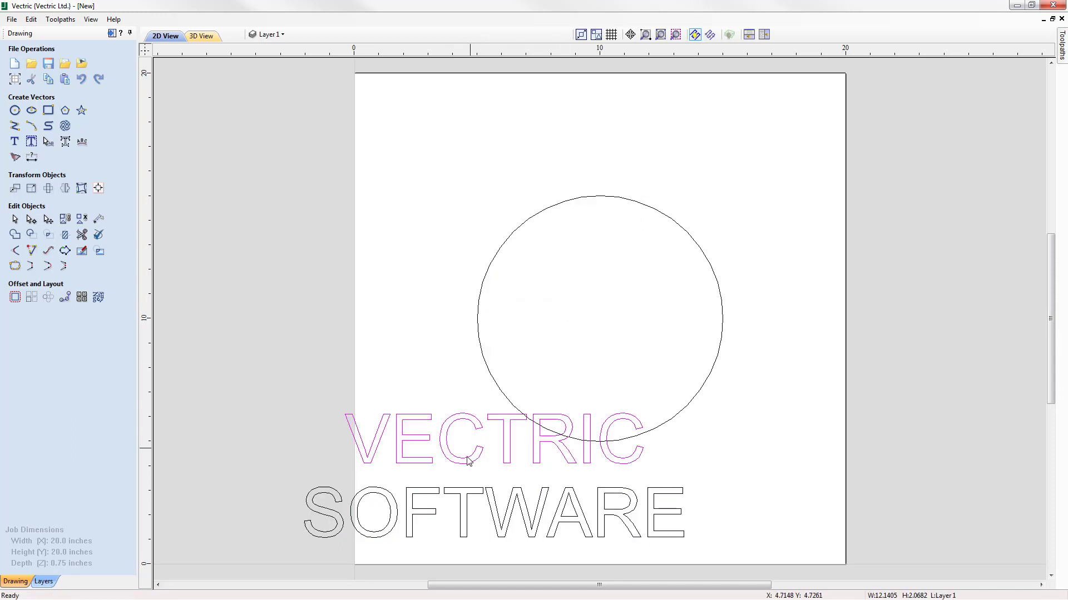
{"action": "left_click", "coordinate": [481, 435]}
{"action": "left_click_drag", "start_coordinate": [496, 440], "coordinate": [594, 152]}
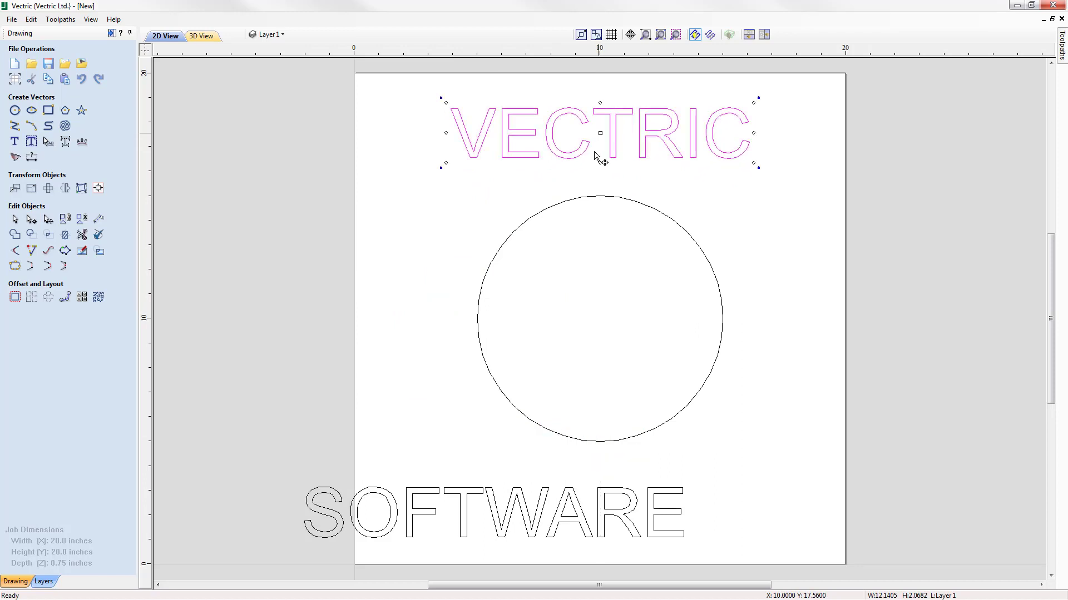
Step: Move the SOFTWARE line so it is centred below the circle, and clear the selection
{"action": "left_click", "coordinate": [542, 515]}
{"action": "left_click", "coordinate": [536, 512]}
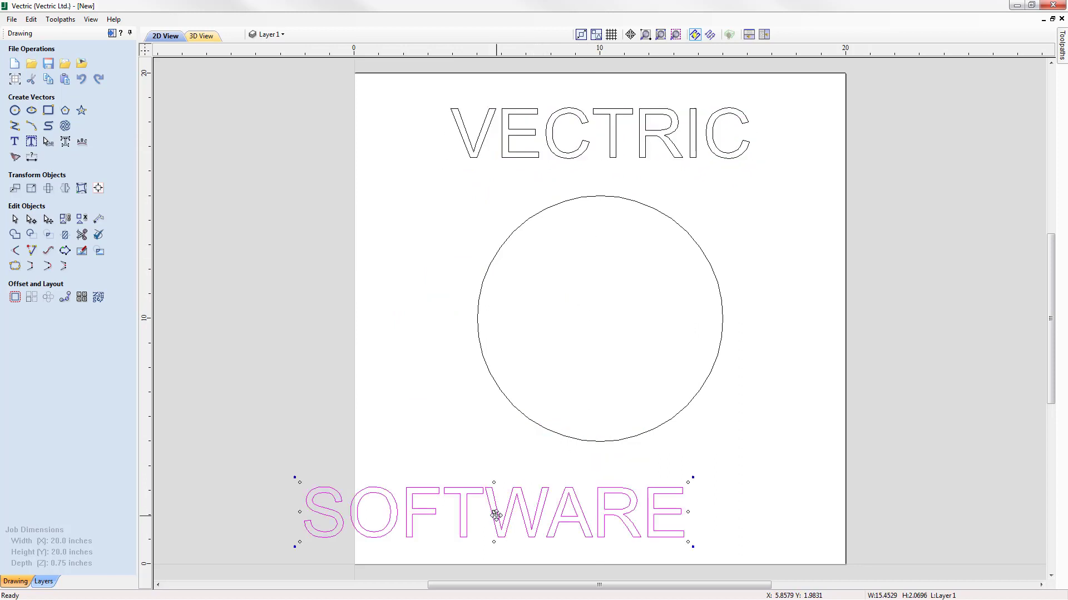
{"action": "left_click_drag", "start_coordinate": [492, 509], "coordinate": [604, 500]}
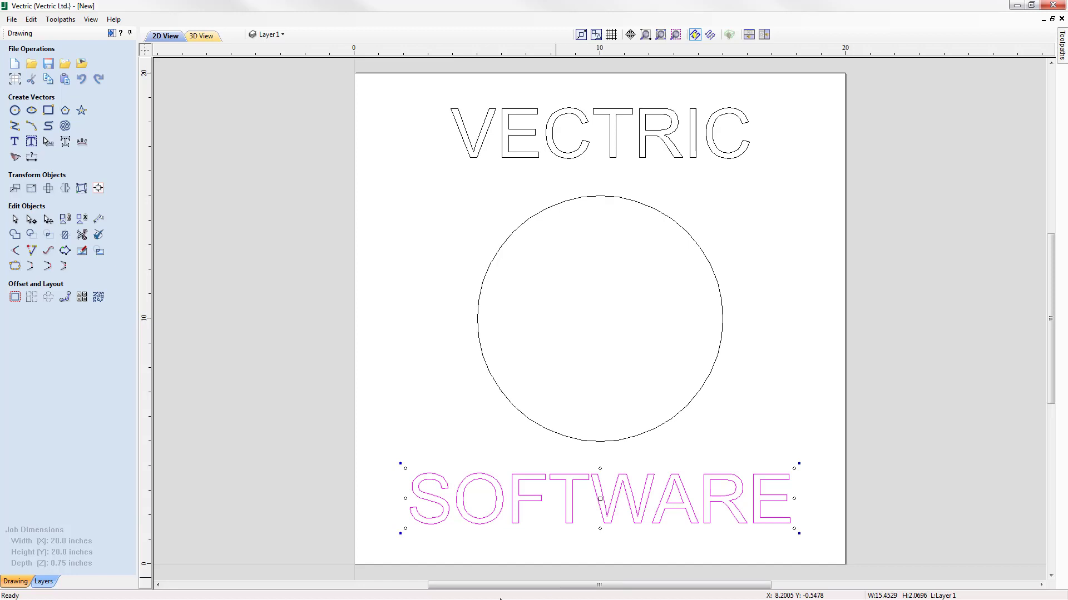
{"action": "left_click", "coordinate": [542, 548]}
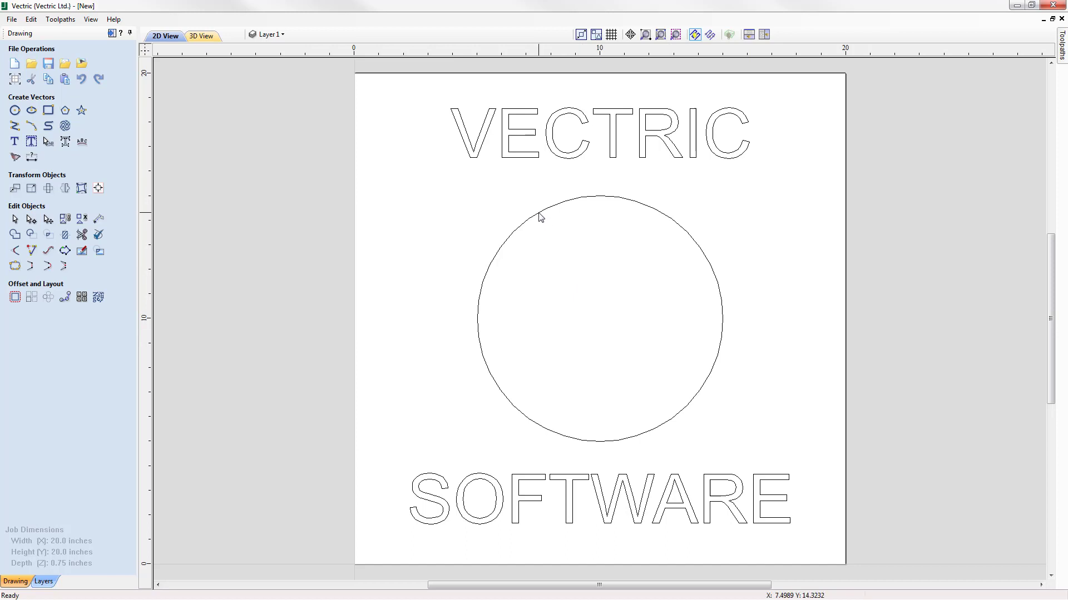
Step: Cut the circle at its leftmost and rightmost nodes to split it into an upper and a lower arc
{"action": "left_click", "coordinate": [538, 245]}
{"action": "left_click", "coordinate": [31, 219]}
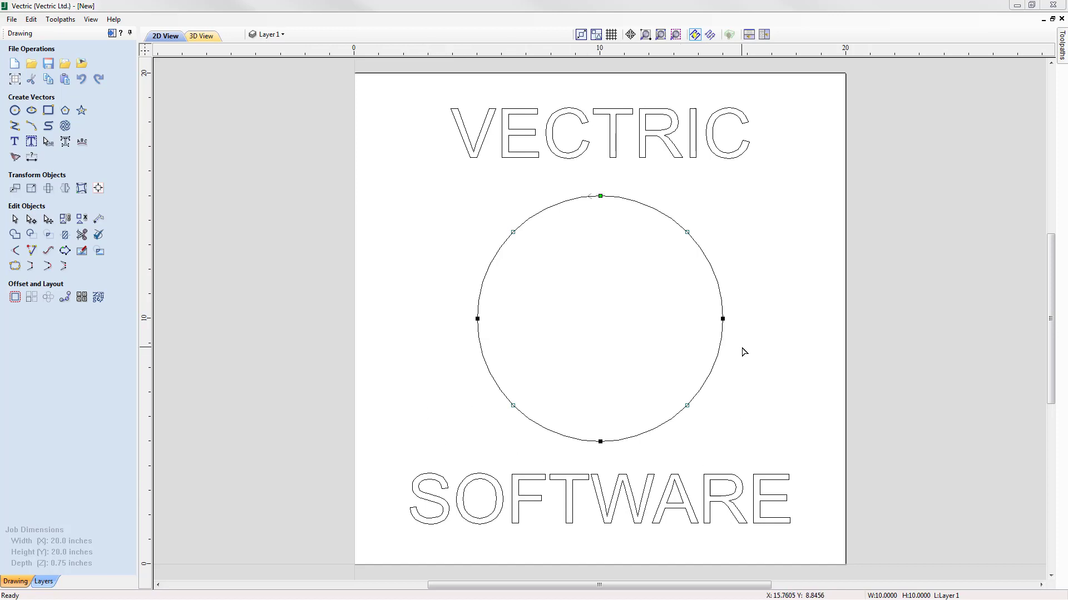
{"action": "right_click", "coordinate": [476, 318]}
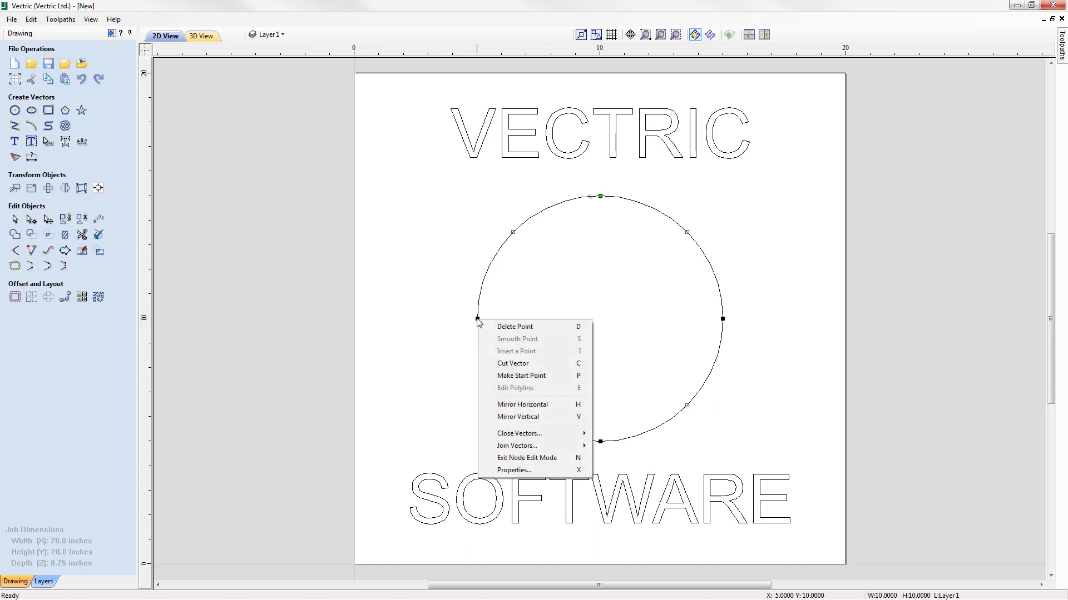
{"action": "left_click", "coordinate": [554, 364]}
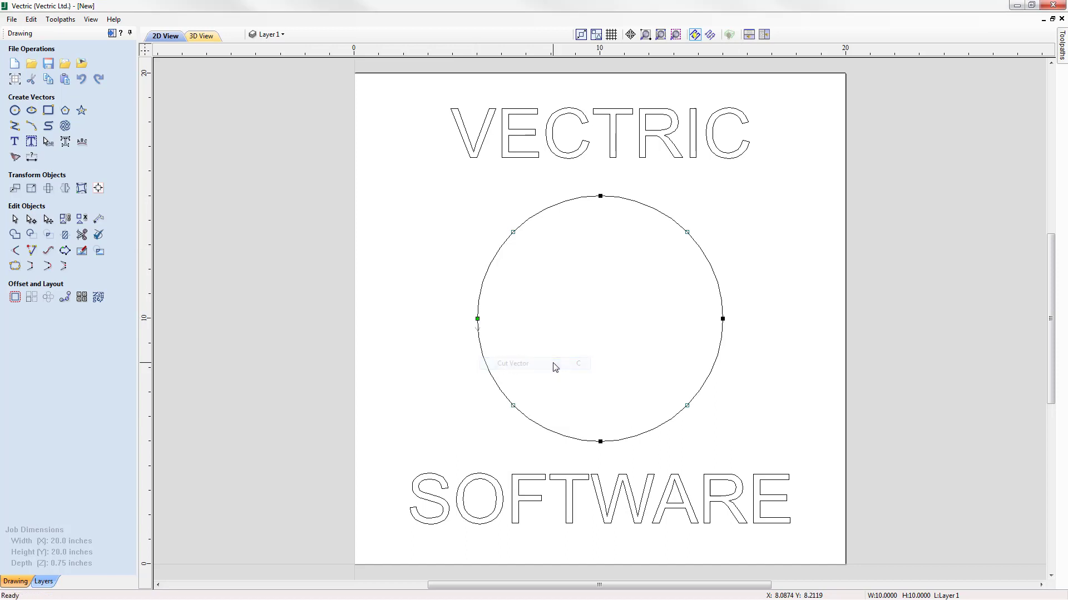
{"action": "right_click", "coordinate": [723, 319]}
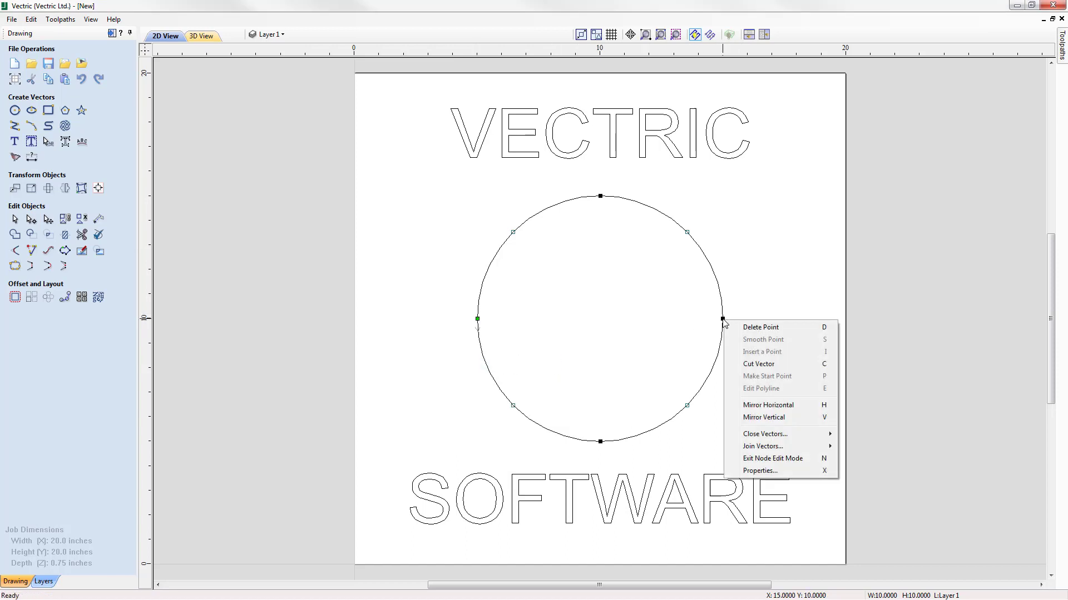
{"action": "left_click", "coordinate": [782, 362]}
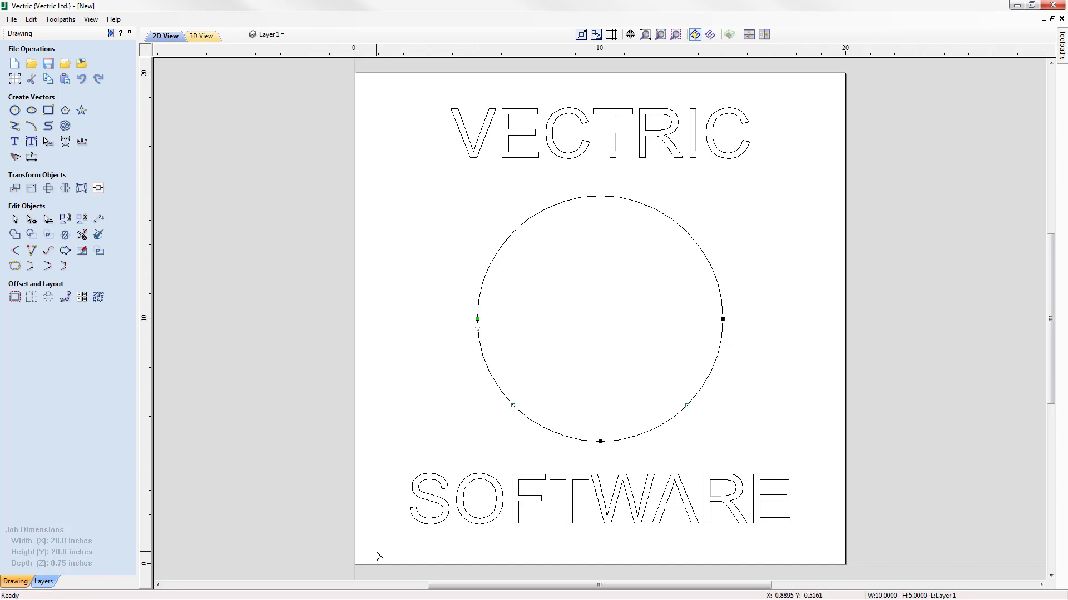
Step: Make the right end node of the upper arc its start point and leave node editing
{"action": "left_click", "coordinate": [480, 293]}
{"action": "right_click", "coordinate": [723, 318]}
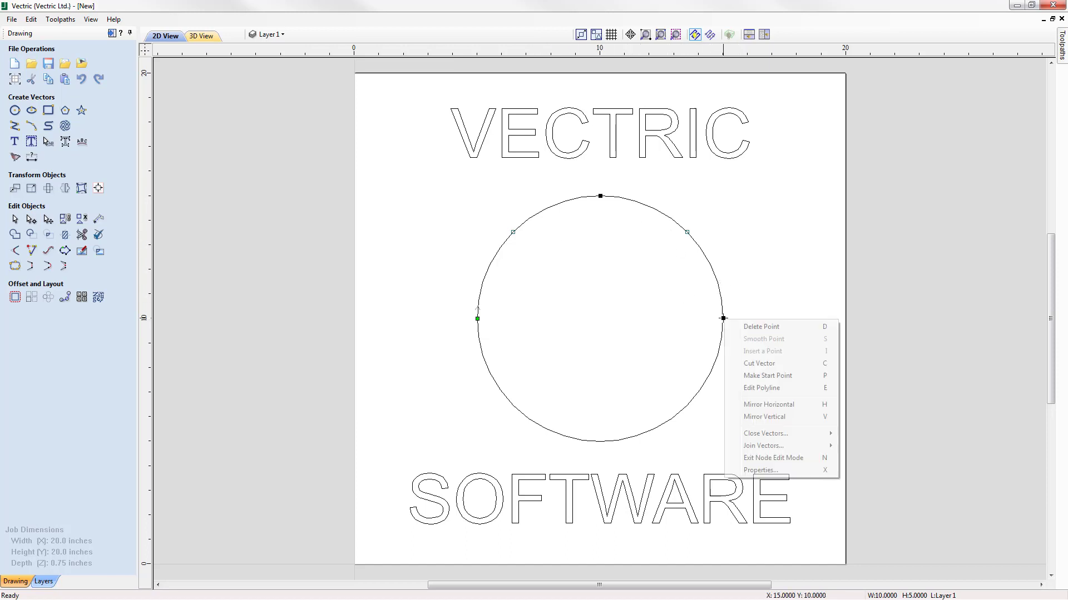
{"action": "left_click", "coordinate": [799, 380]}
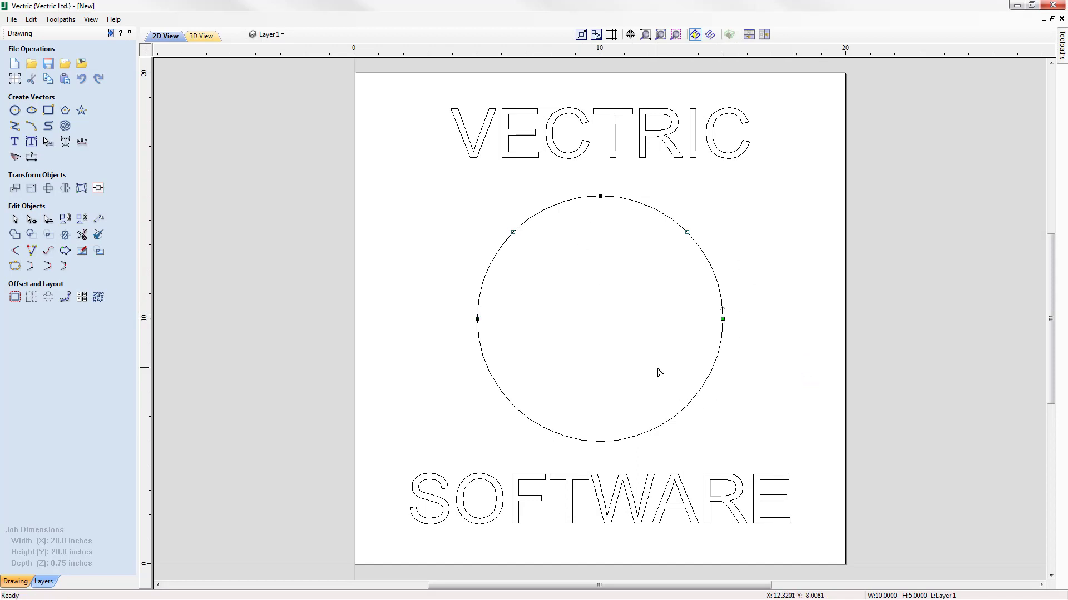
{"action": "left_click", "coordinate": [418, 298]}
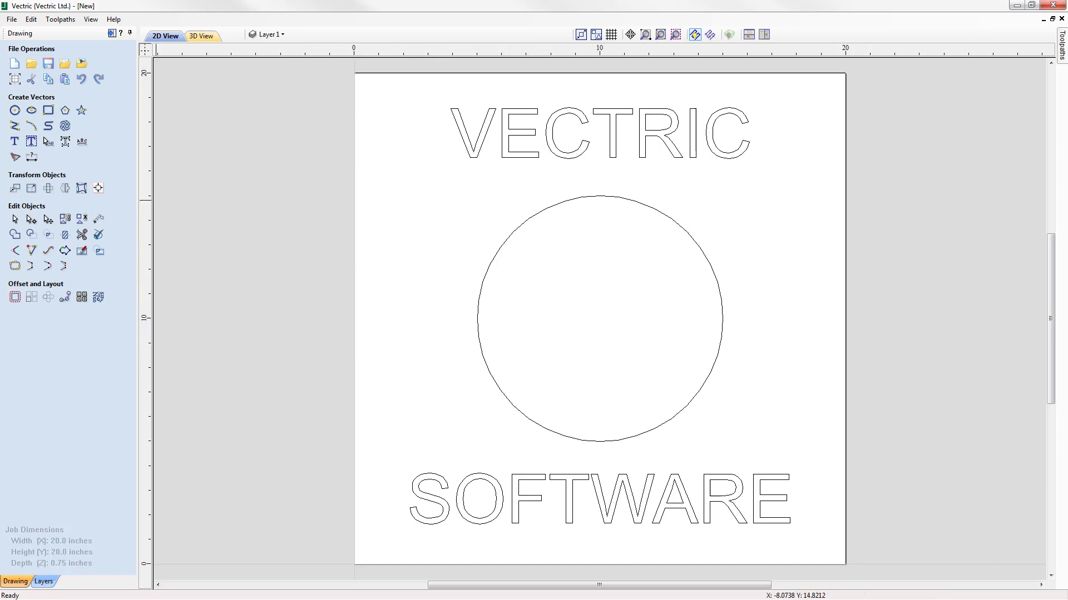
Step: Fit the SOFTWARE text to the lower arc, positioned below the curve with an offset distance of 0.25 inches
{"action": "left_click", "coordinate": [567, 491]}
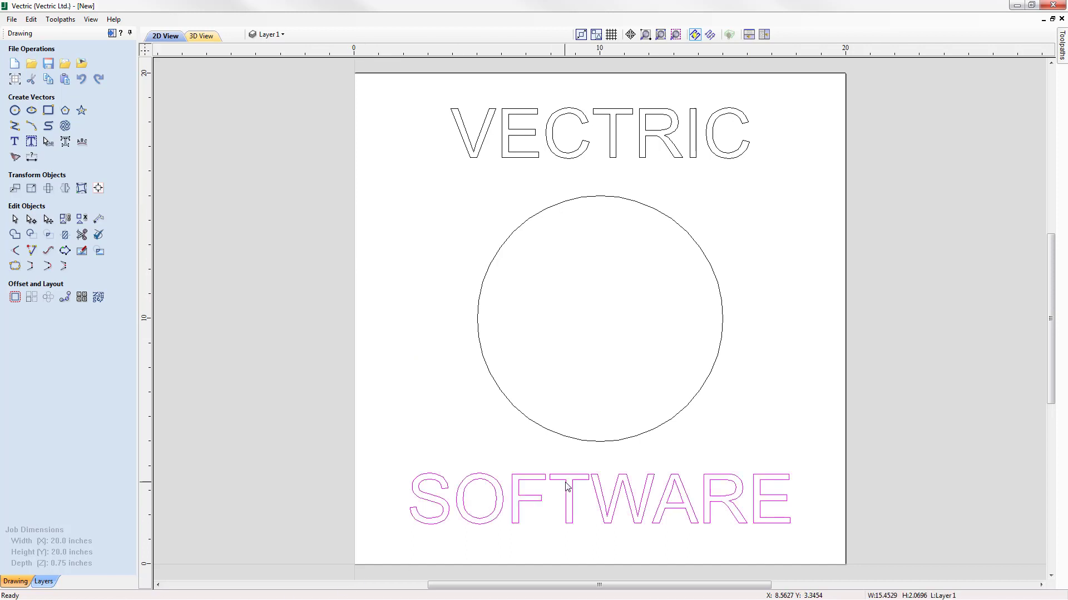
{"action": "left_click", "coordinate": [579, 443], "text": "shift"}
{"action": "left_click", "coordinate": [85, 144]}
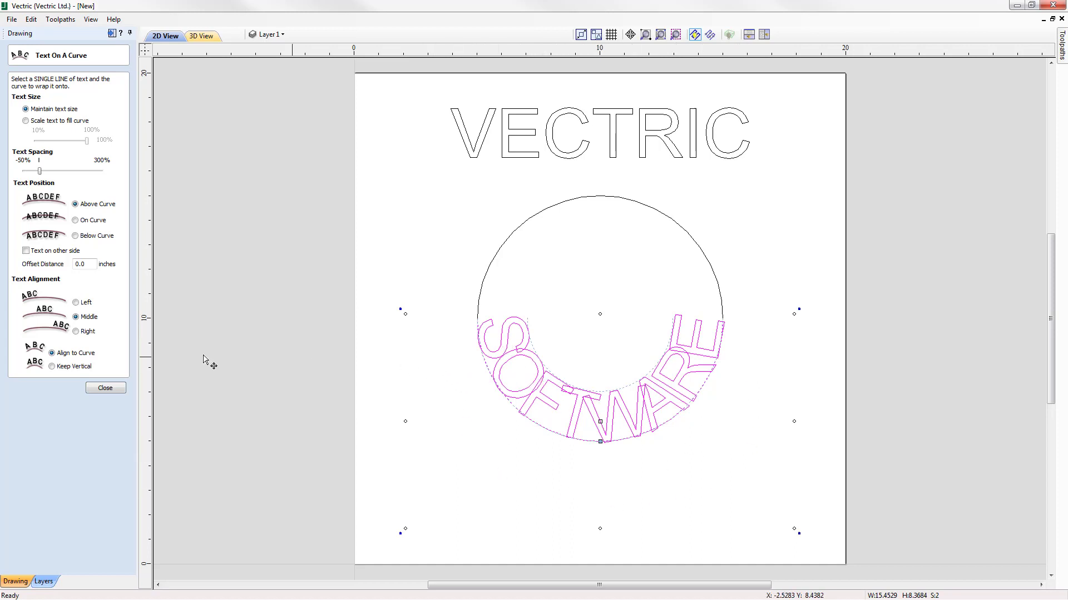
{"action": "left_click", "coordinate": [75, 236]}
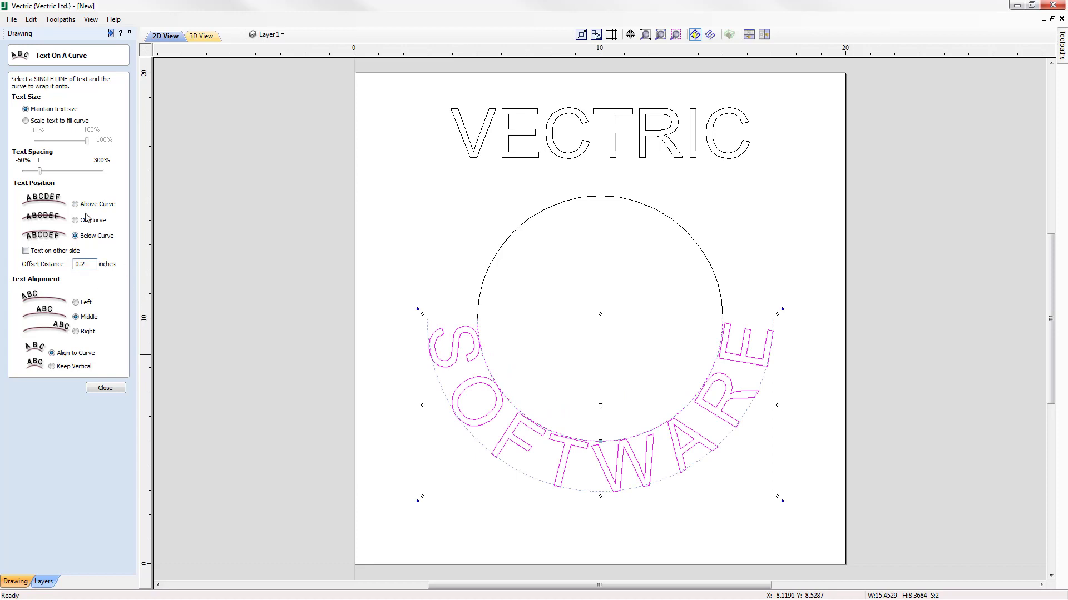
{"action": "key", "text": "Return"}
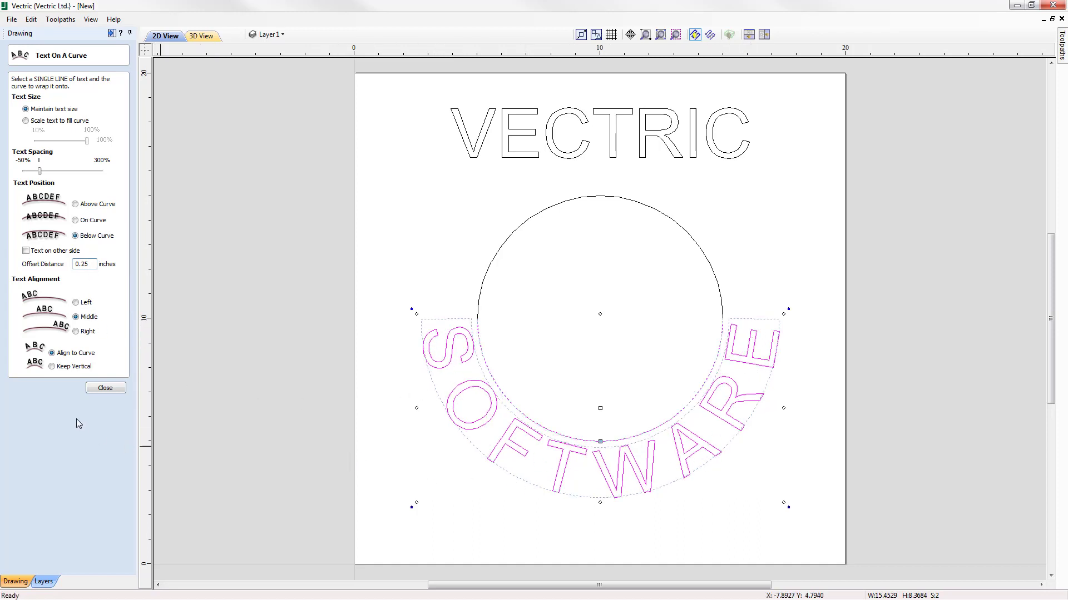
{"action": "left_click", "coordinate": [105, 387]}
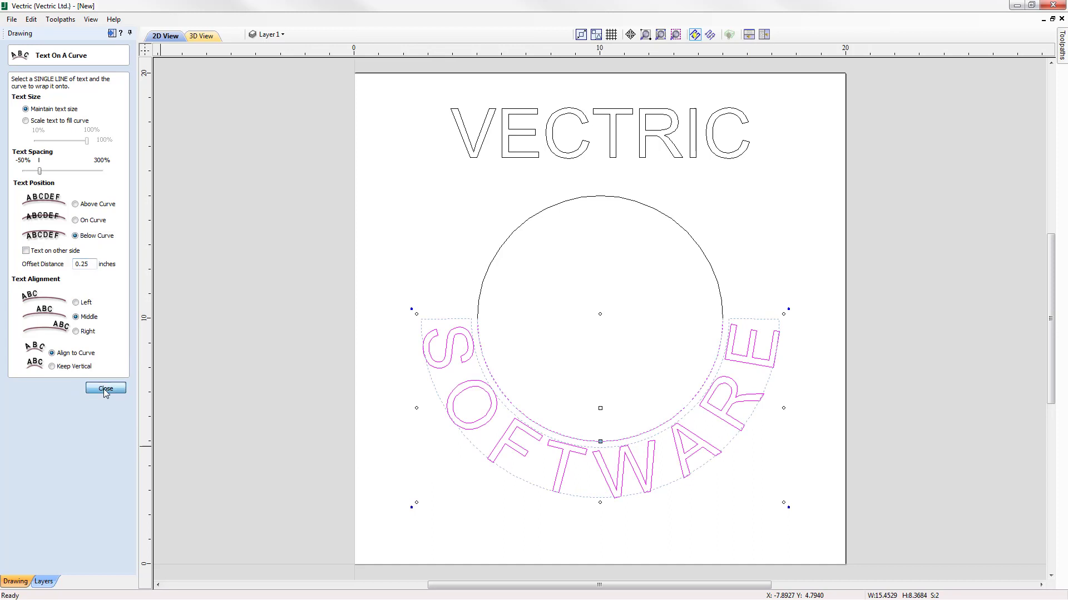
Step: Examine the lower arc's nodes in node edit mode, and clear the selection
{"action": "left_click", "coordinate": [501, 374]}
{"action": "left_click", "coordinate": [498, 370]}
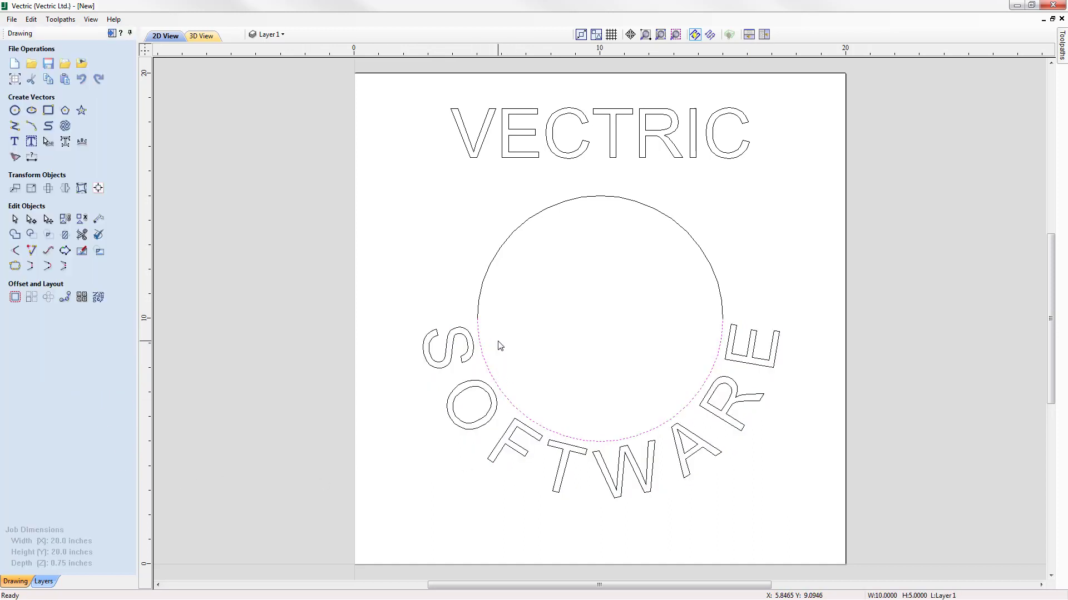
{"action": "key", "text": "n"}
{"action": "left_click", "coordinate": [414, 328]}
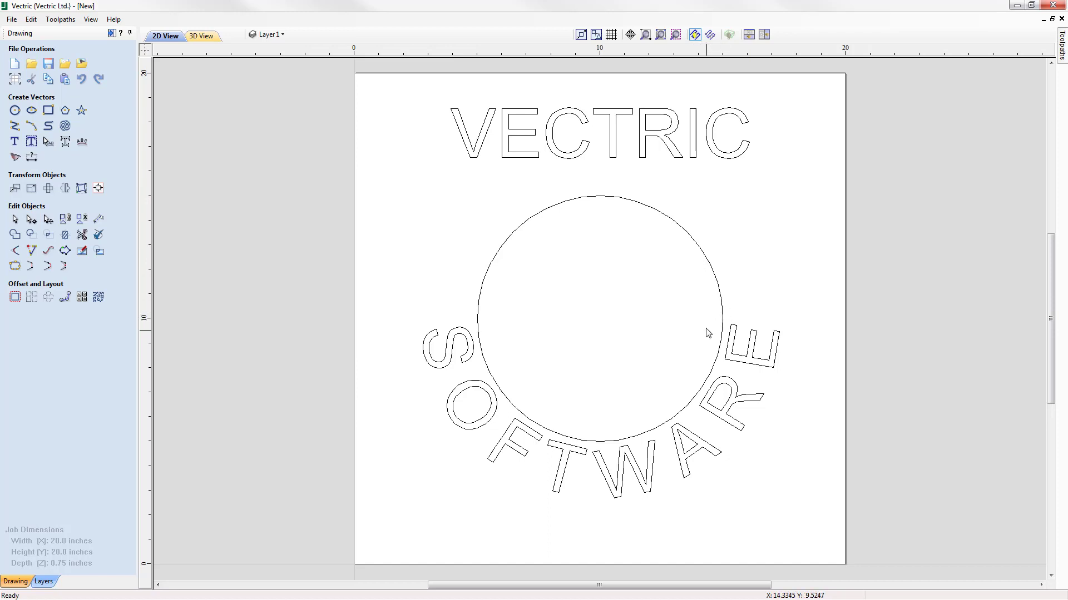
Step: Fit the VECTRIC text to the upper arc, with text on the other side and an offset distance of 0.25 inches
{"action": "left_click", "coordinate": [587, 144]}
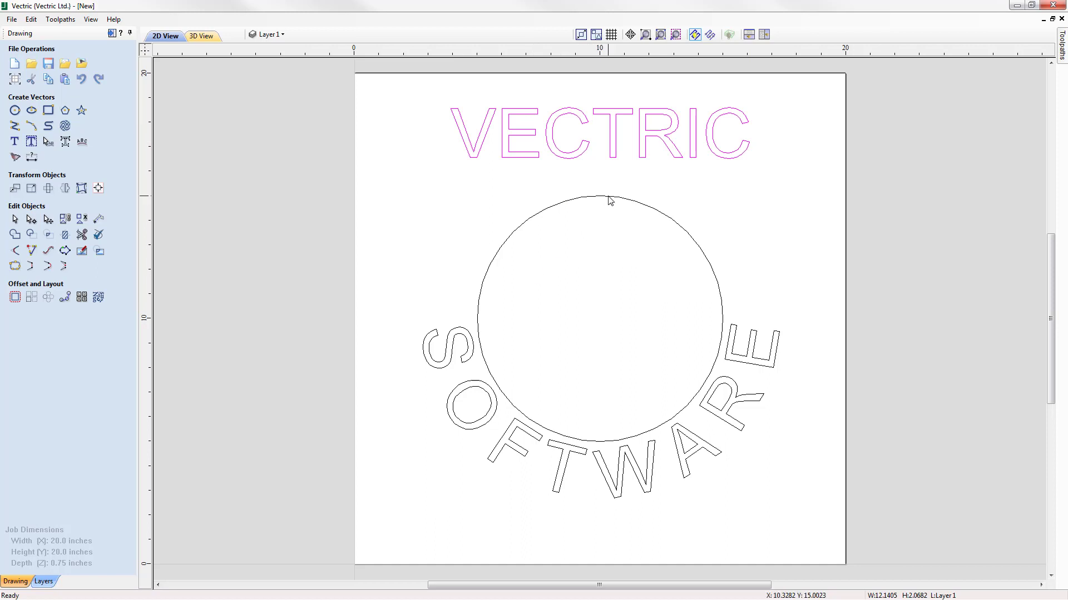
{"action": "left_click", "coordinate": [608, 198], "text": "shift"}
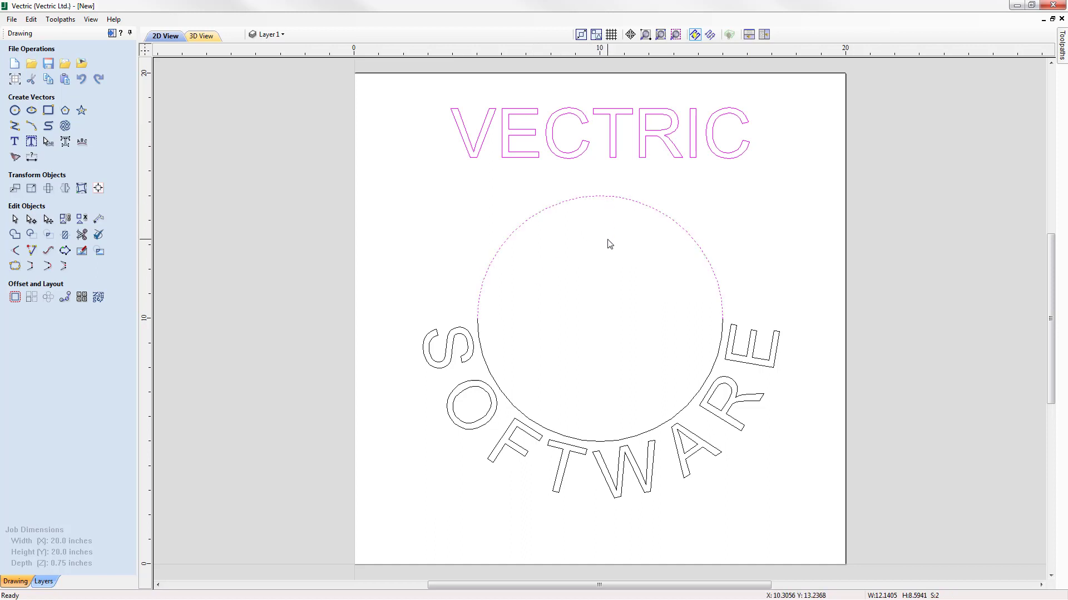
{"action": "left_click", "coordinate": [82, 144]}
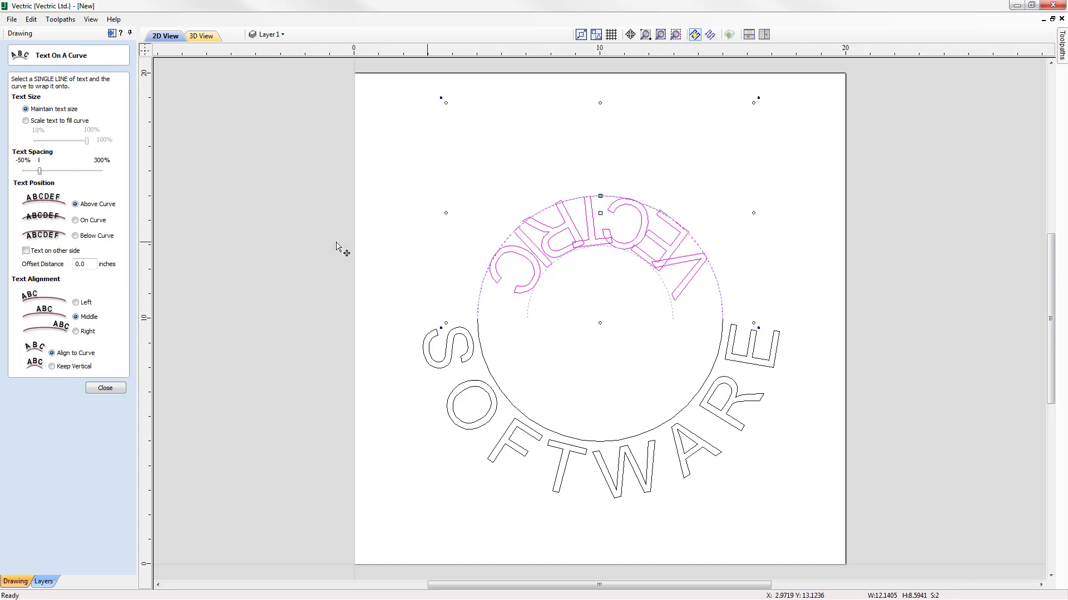
{"action": "left_click", "coordinate": [26, 251]}
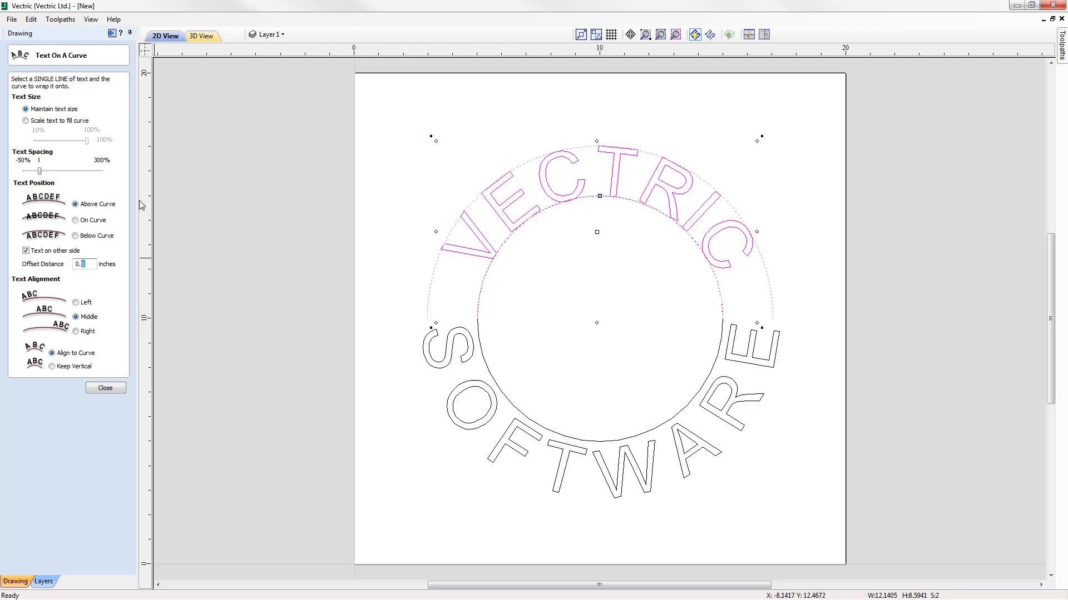
{"action": "key", "text": "Return"}
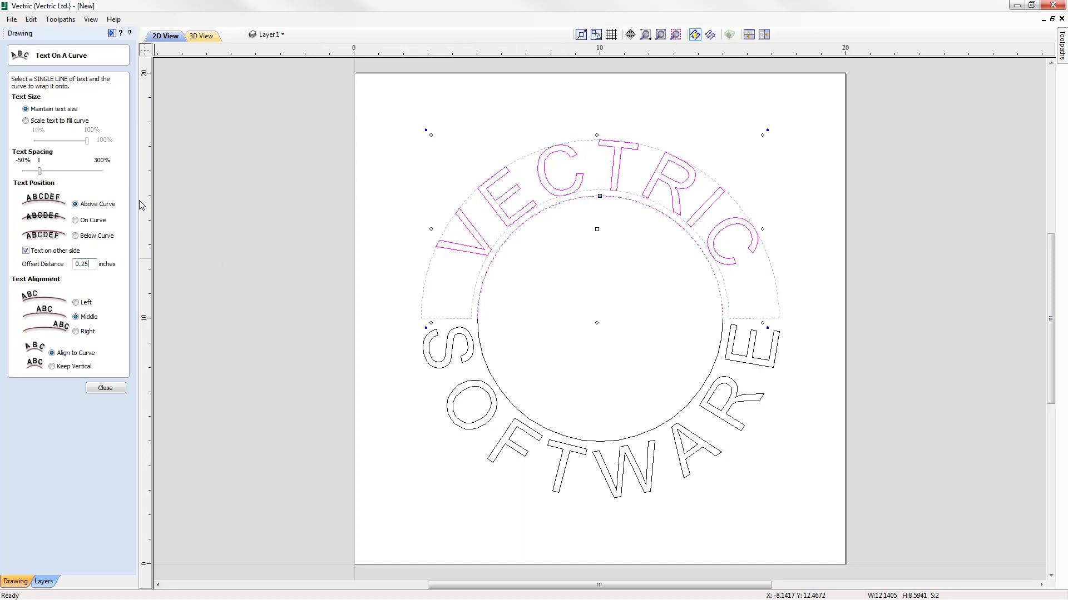
{"action": "left_click", "coordinate": [104, 389]}
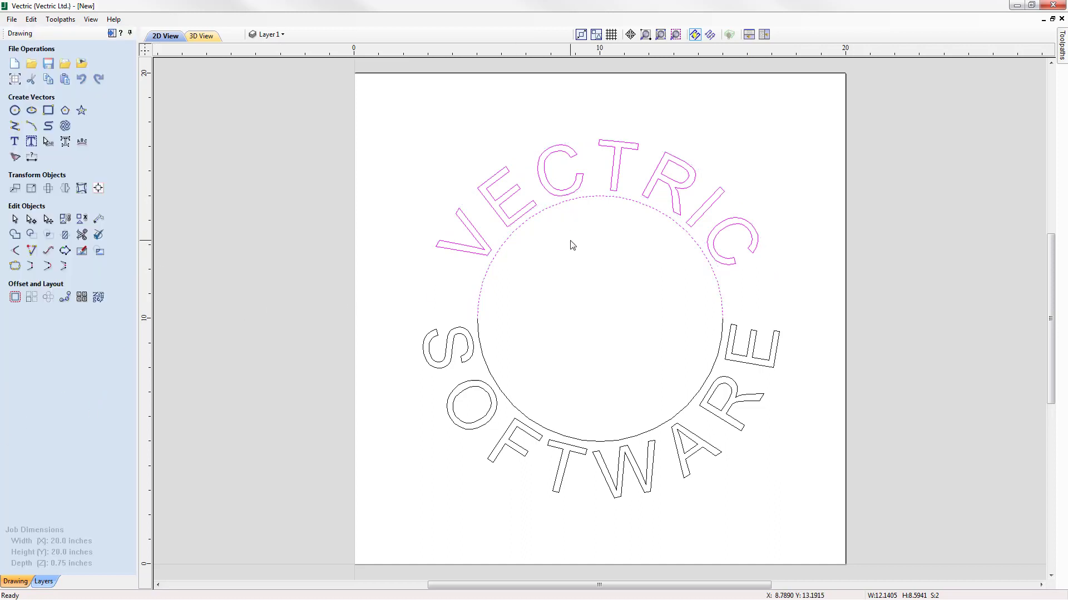
Step: Change the curved VECTRIC text on the upper arc to mixed case, reading Vectric
{"action": "left_click", "coordinate": [566, 221]}
{"action": "left_click", "coordinate": [578, 179]}
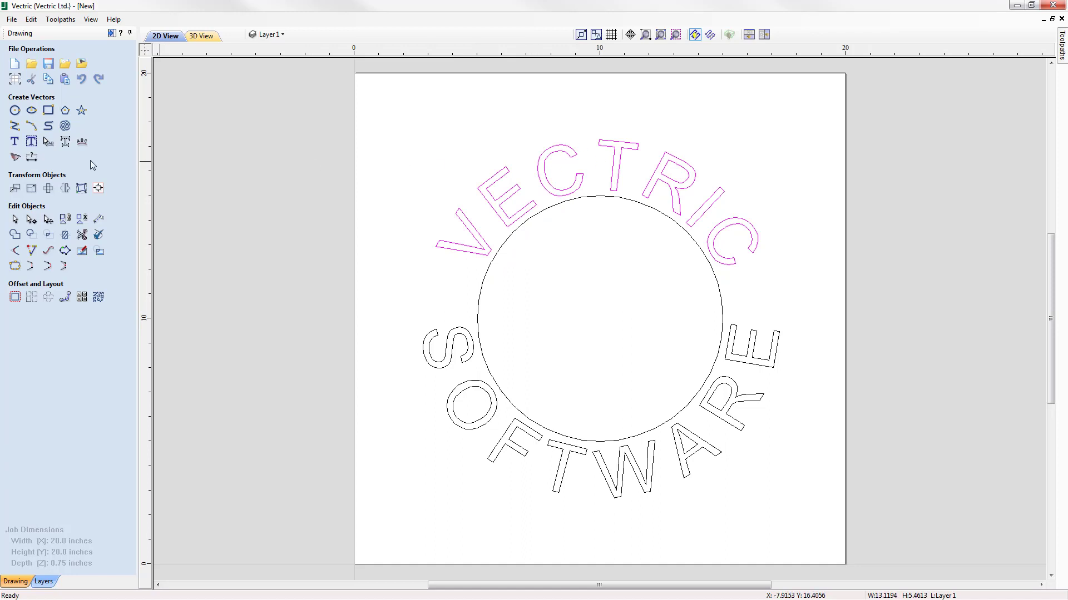
{"action": "left_click", "coordinate": [15, 142]}
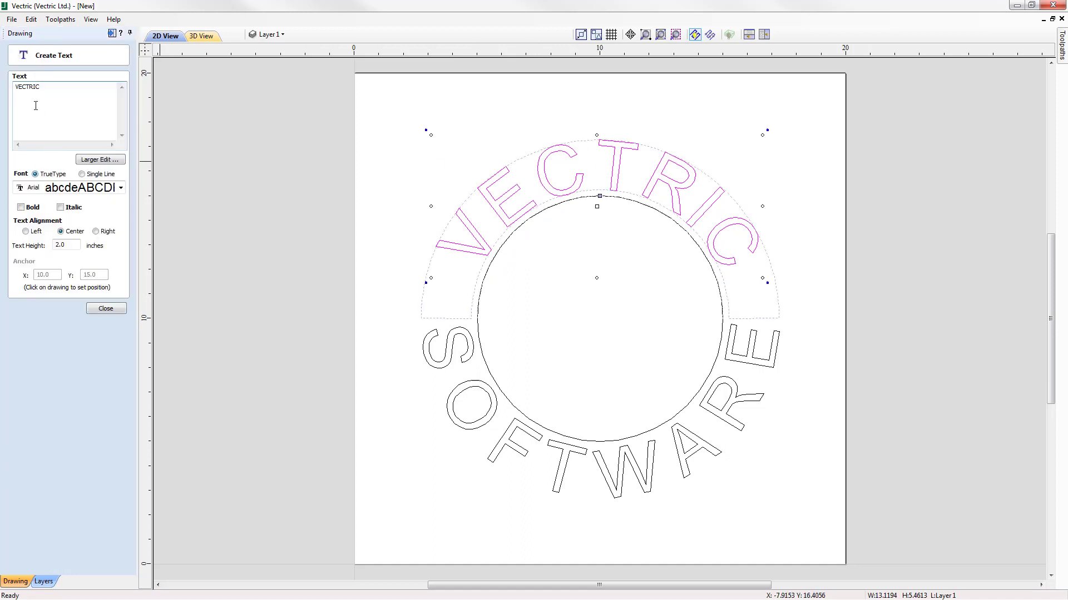
{"action": "left_click_drag", "start_coordinate": [26, 87], "coordinate": [52, 88]}
{"action": "type", "text": "ectric"}
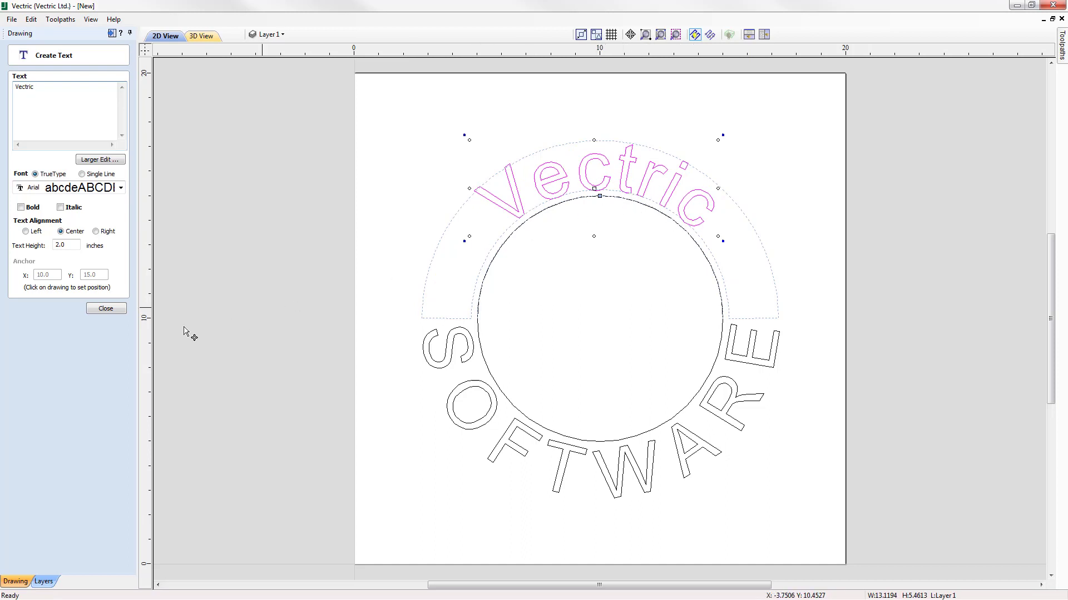
{"action": "left_click", "coordinate": [106, 308]}
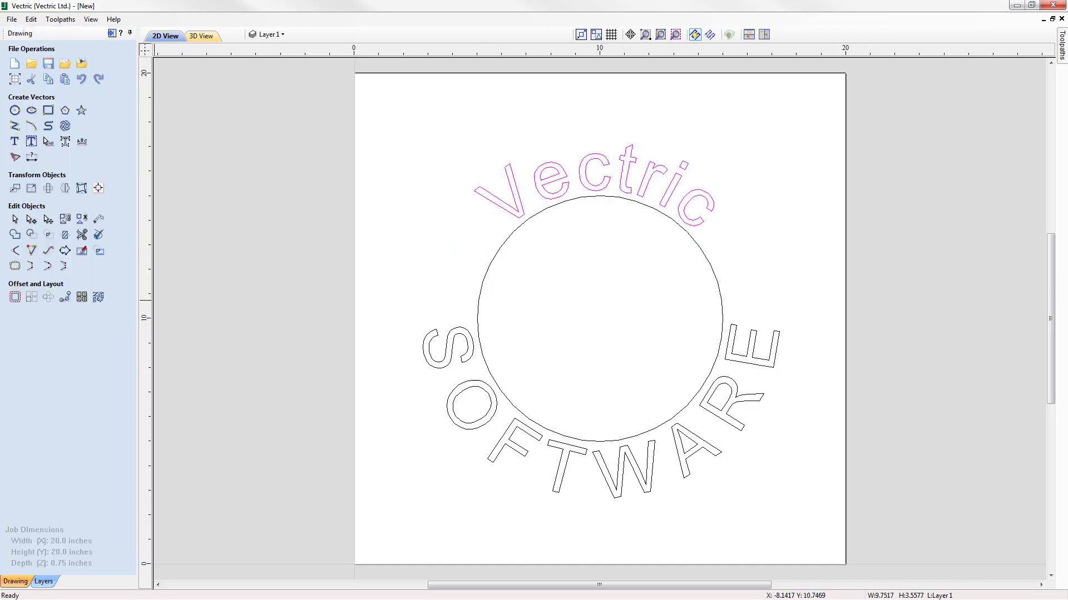
Step: Delete all vectors from the drawing and create centered Arial text VECTRIC with a height of 3 inches
{"action": "left_click_drag", "start_coordinate": [389, 106], "coordinate": [817, 514]}
{"action": "key", "text": "Delete"}
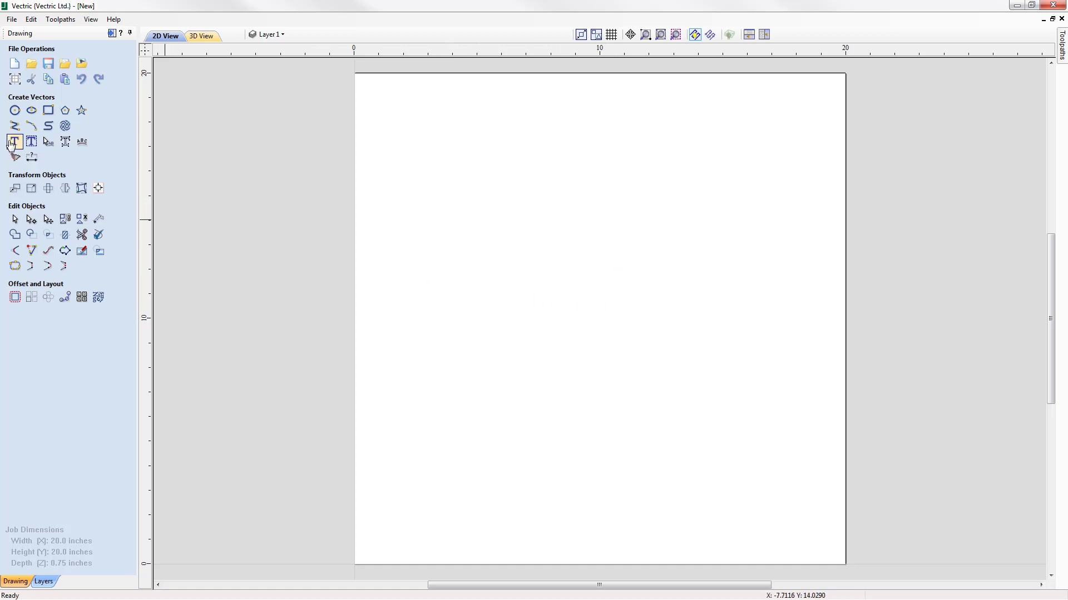
{"action": "left_click", "coordinate": [14, 141]}
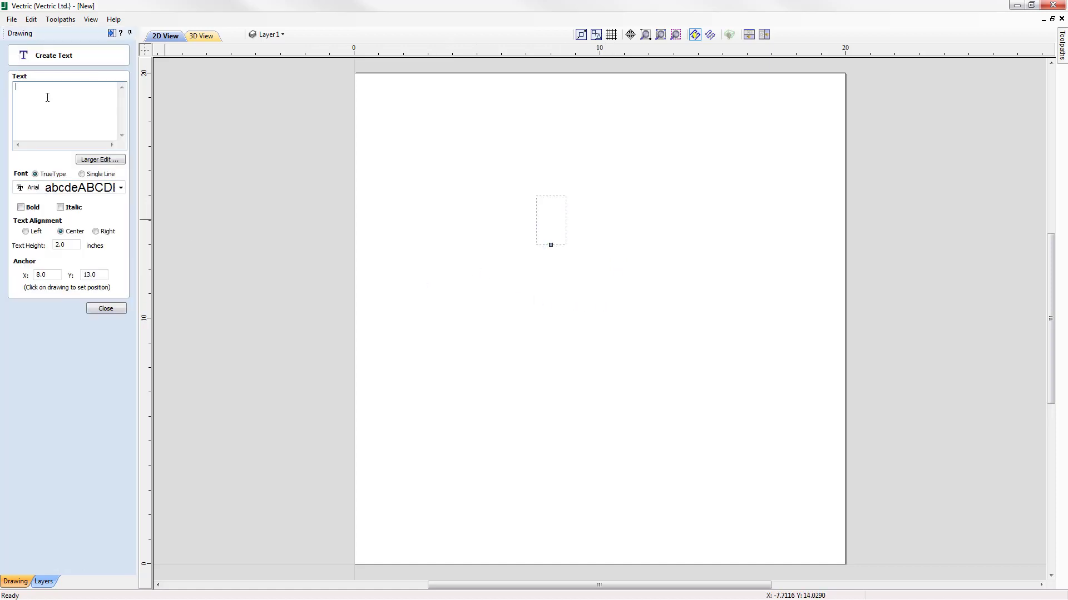
{"action": "type", "text": "VECTRIC"}
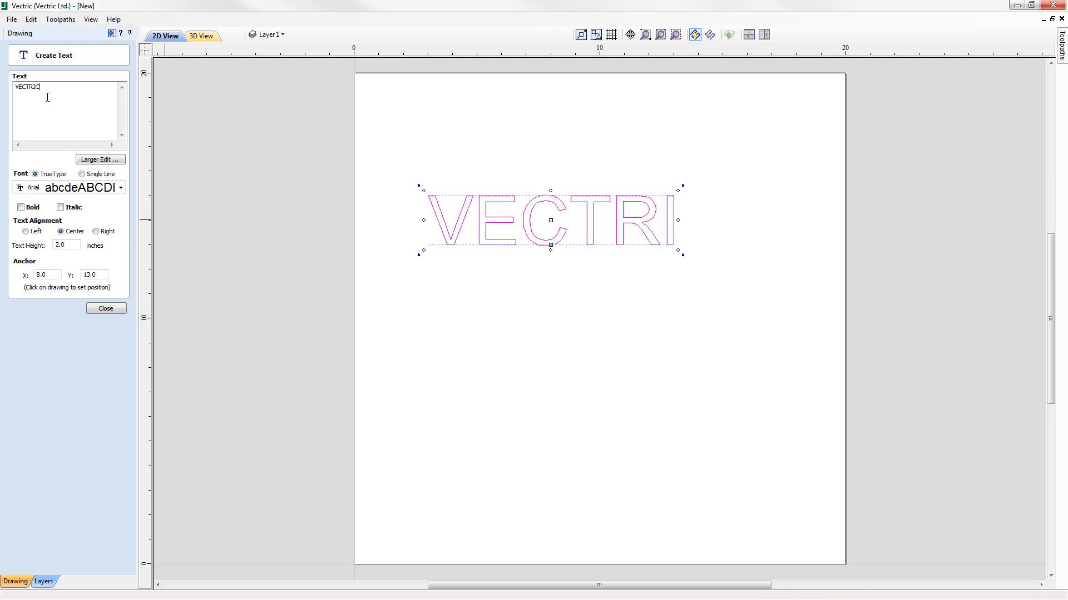
{"action": "double_click", "coordinate": [76, 244]}
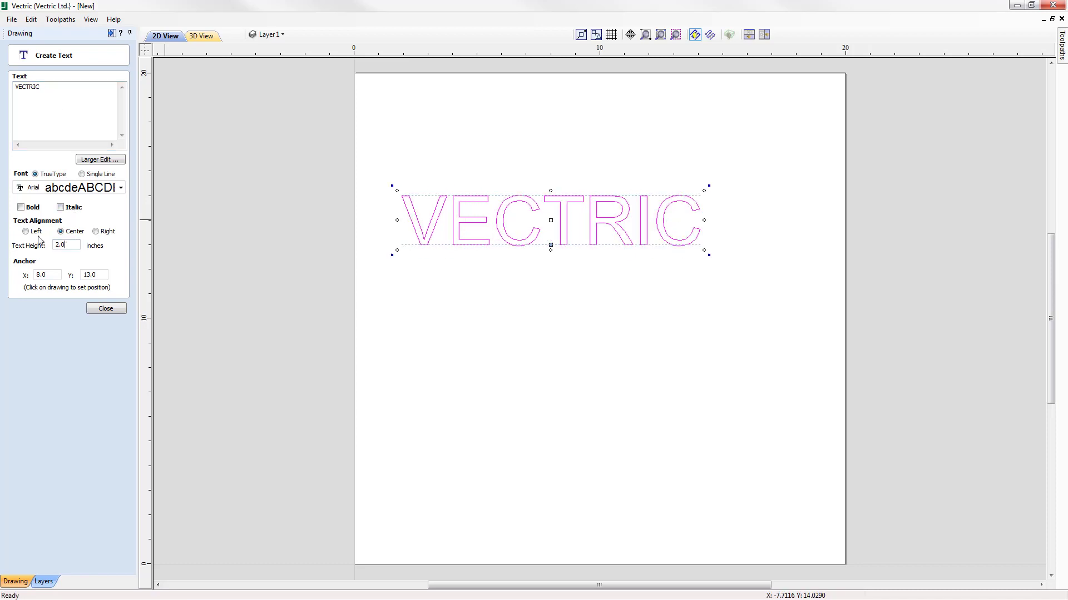
{"action": "type", "text": "3"}
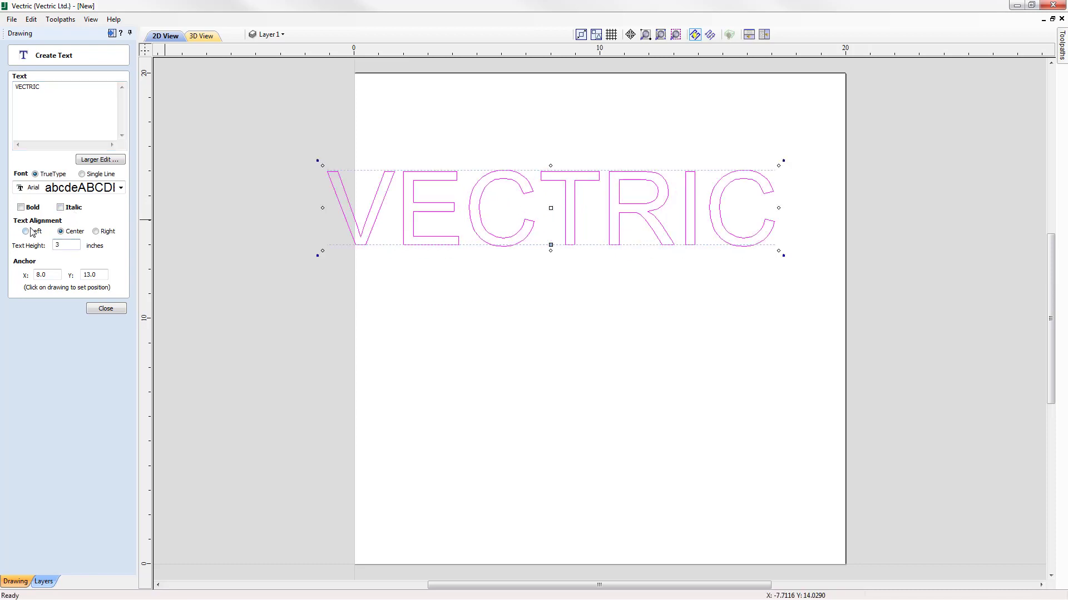
{"action": "left_click", "coordinate": [106, 309]}
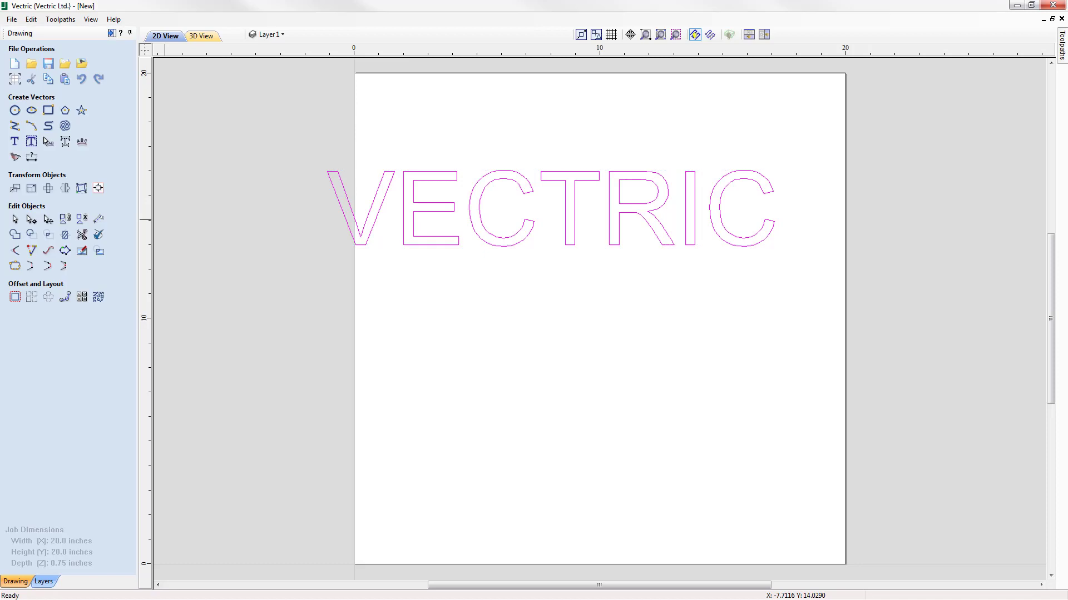
Step: Move the VECTRIC text to the middle of the page and resize it to about 14.3 by 5.2 inches
{"action": "left_click", "coordinate": [534, 245]}
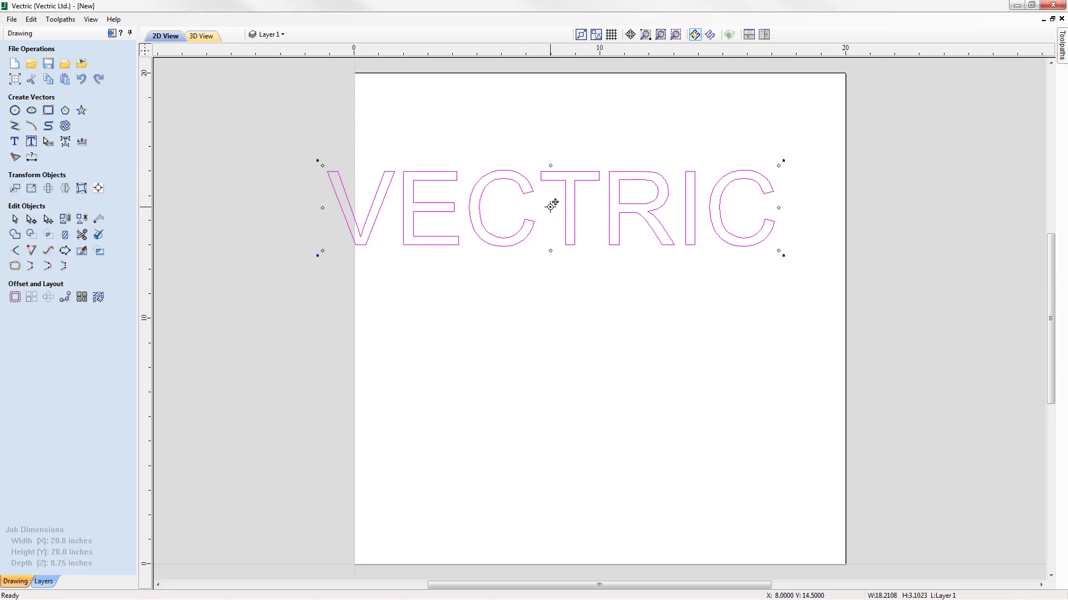
{"action": "mouse_move", "coordinate": [551, 206]}
{"action": "left_mouse_down"}
{"action": "mouse_move", "coordinate": [560, 310]}
{"action": "mouse_move", "coordinate": [584, 318]}
{"action": "left_mouse_up"}
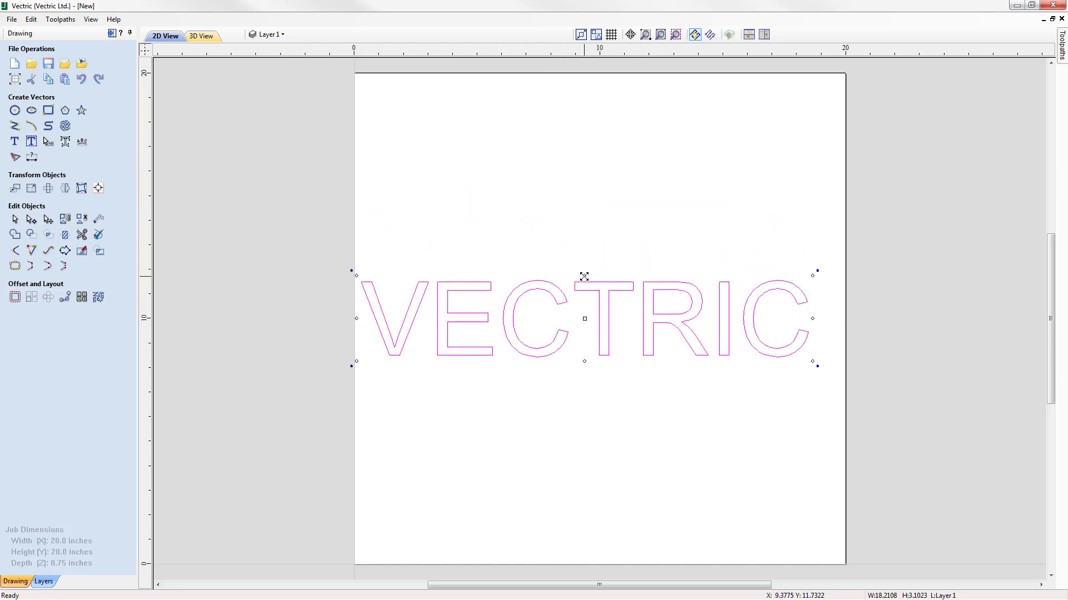
{"action": "left_click_drag", "start_coordinate": [584, 276], "coordinate": [584, 223]}
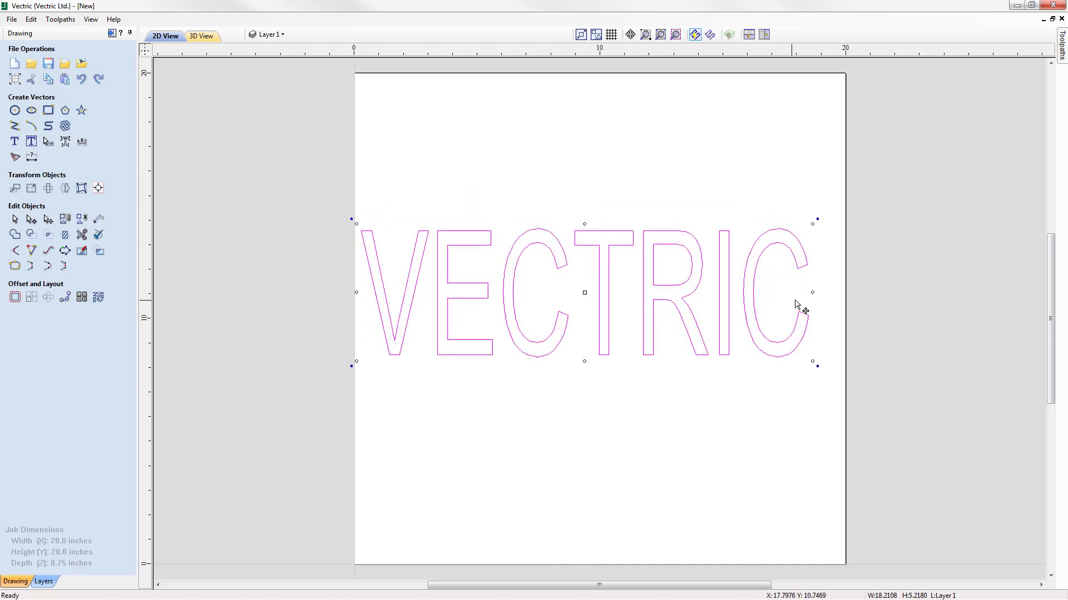
{"action": "left_click_drag", "start_coordinate": [812, 293], "coordinate": [718, 293]}
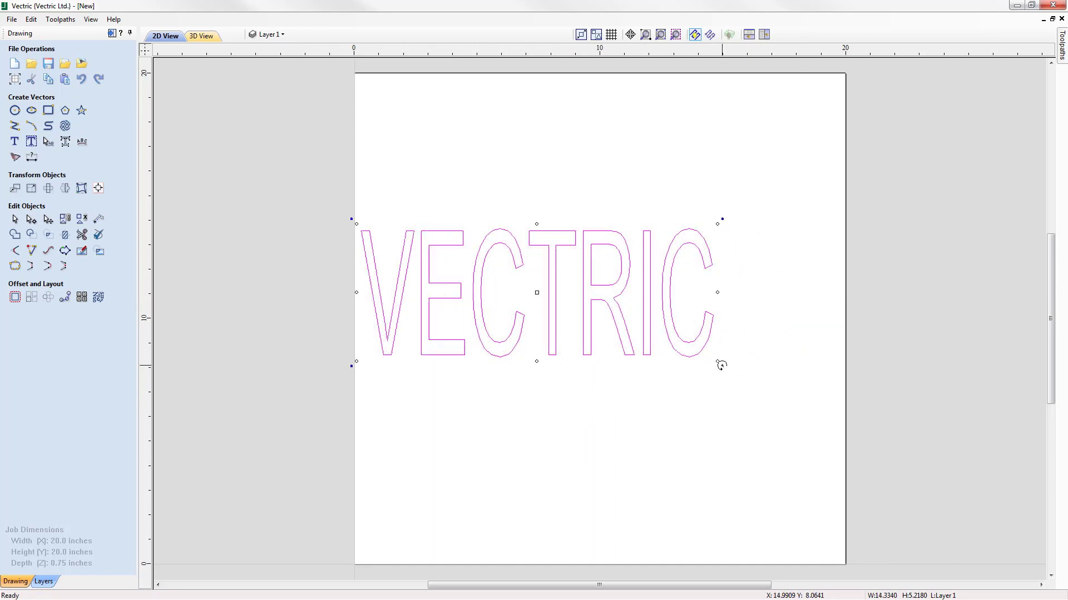
Step: Rotate the VECTRIC text counterclockwise so it slopes upward, and lengthen it to an overall extent of about 16.8 by 13.7 inches
{"action": "left_click_drag", "start_coordinate": [721, 366], "coordinate": [727, 256]}
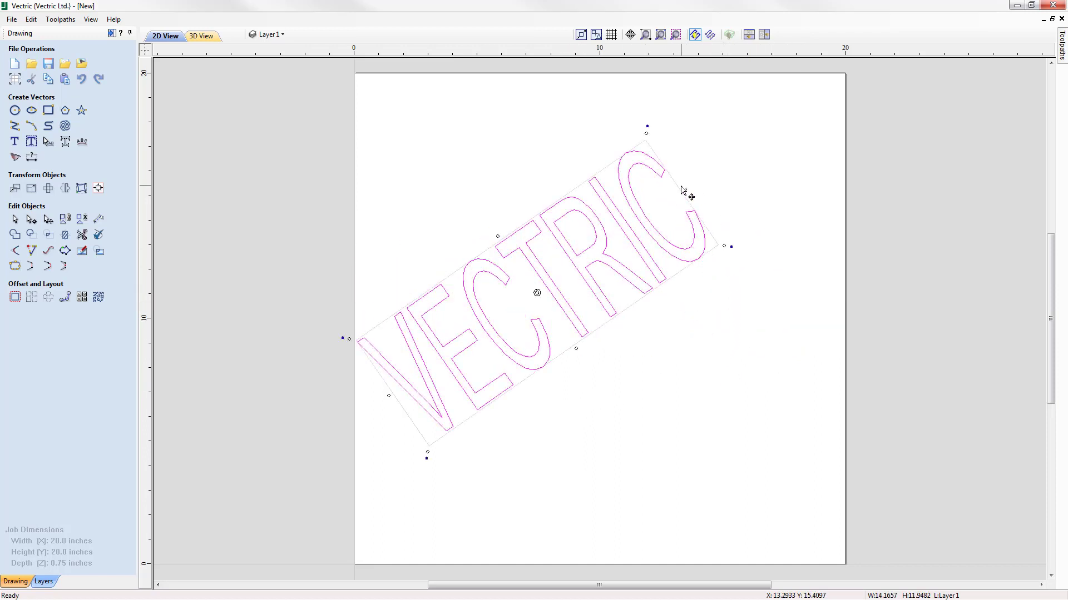
{"action": "left_click_drag", "start_coordinate": [684, 191], "coordinate": [719, 186]}
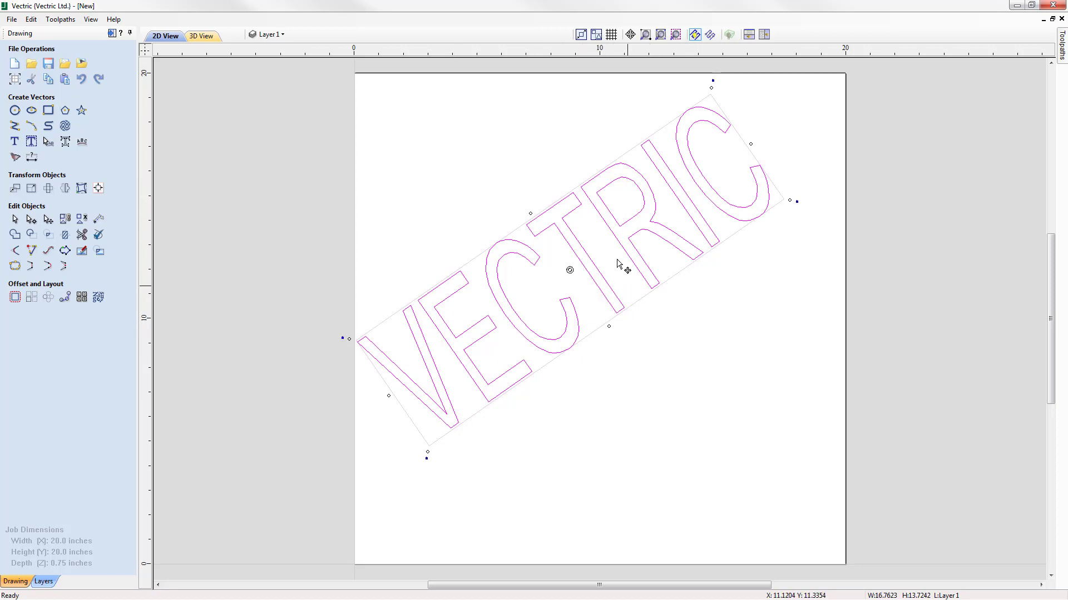
Step: Append LTD to the rotated text so it reads VECTRIC LTD
{"action": "left_click", "coordinate": [14, 141]}
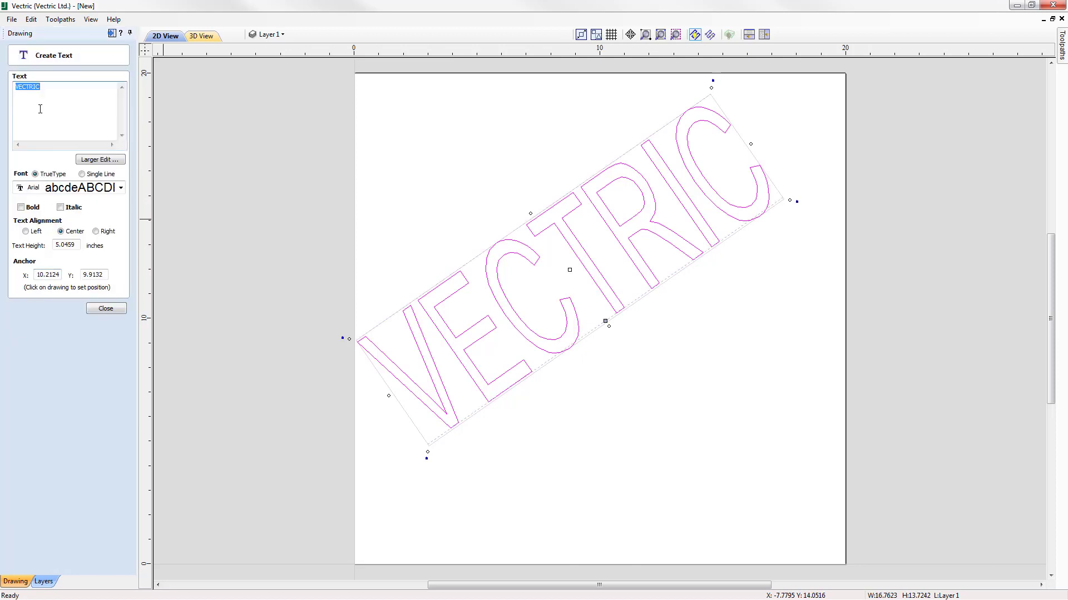
{"action": "left_click", "coordinate": [55, 87]}
{"action": "type", "text": "LT"}
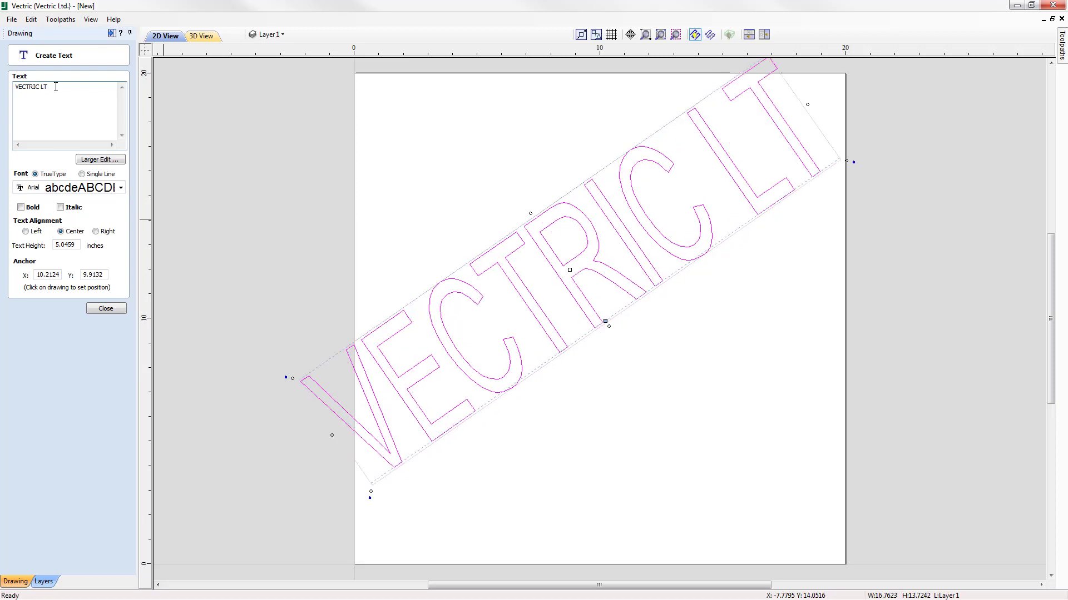
{"action": "type", "text": "D"}
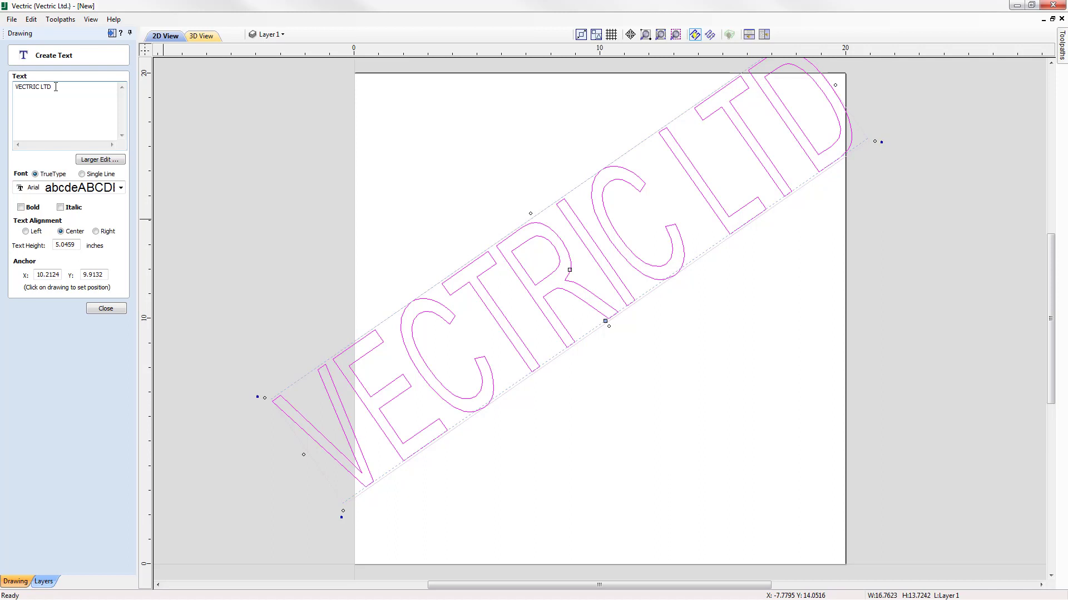
Step: Replace LTD with SOFTWARE FOR CNC in the rotated text and finish the text edit
{"action": "key", "text": "BackSpace"}
{"action": "key", "text": "BackSpace"}
{"action": "key", "text": "BackSpace"}
{"action": "key", "text": "BackSpace"}
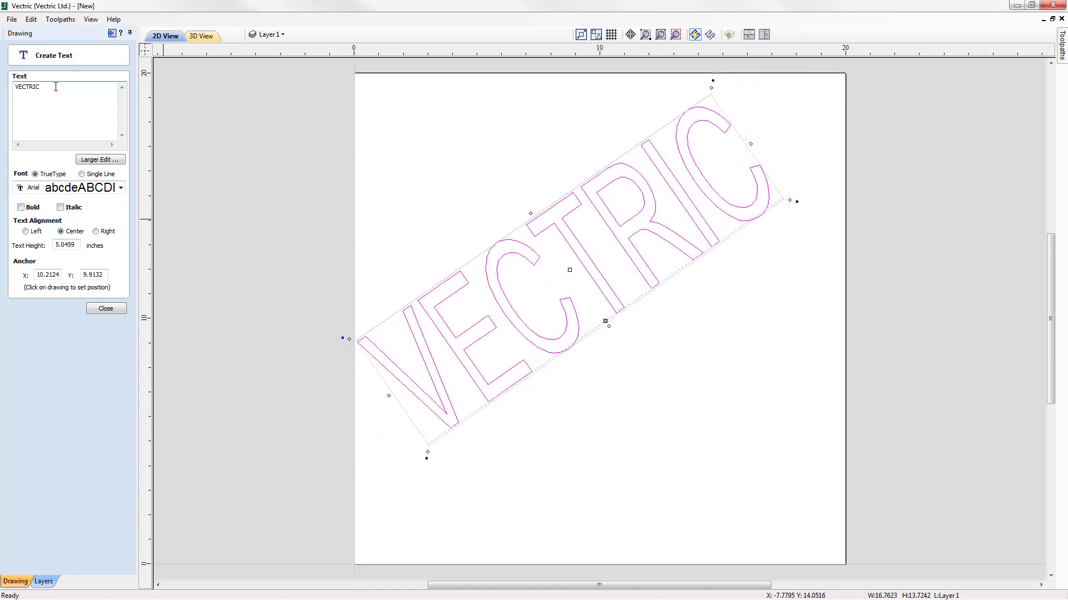
{"action": "type", "text": "SOFT"}
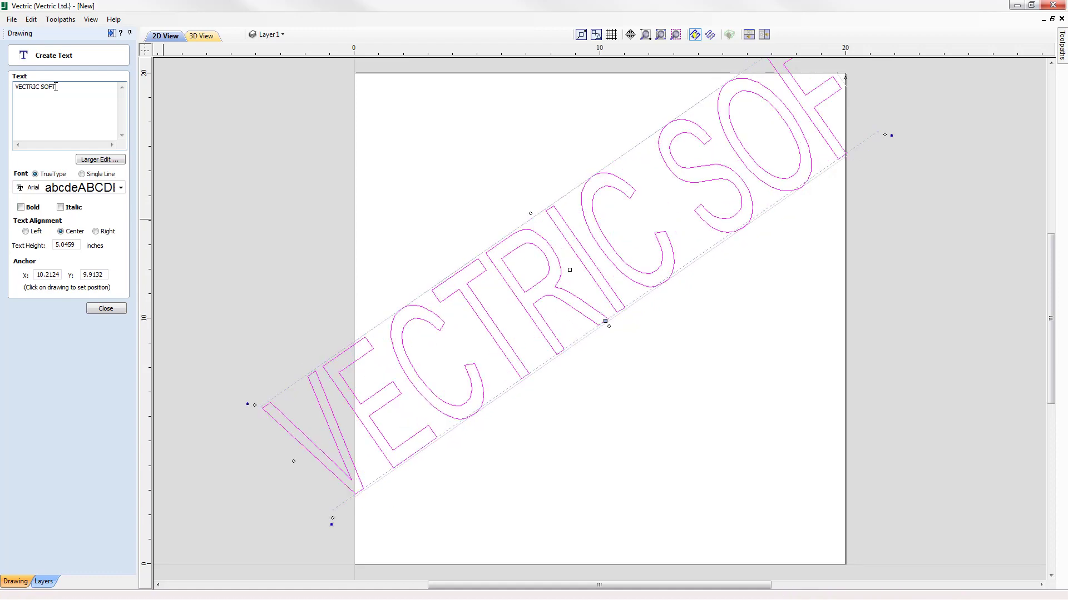
{"action": "type", "text": "WARE FOR CNC"}
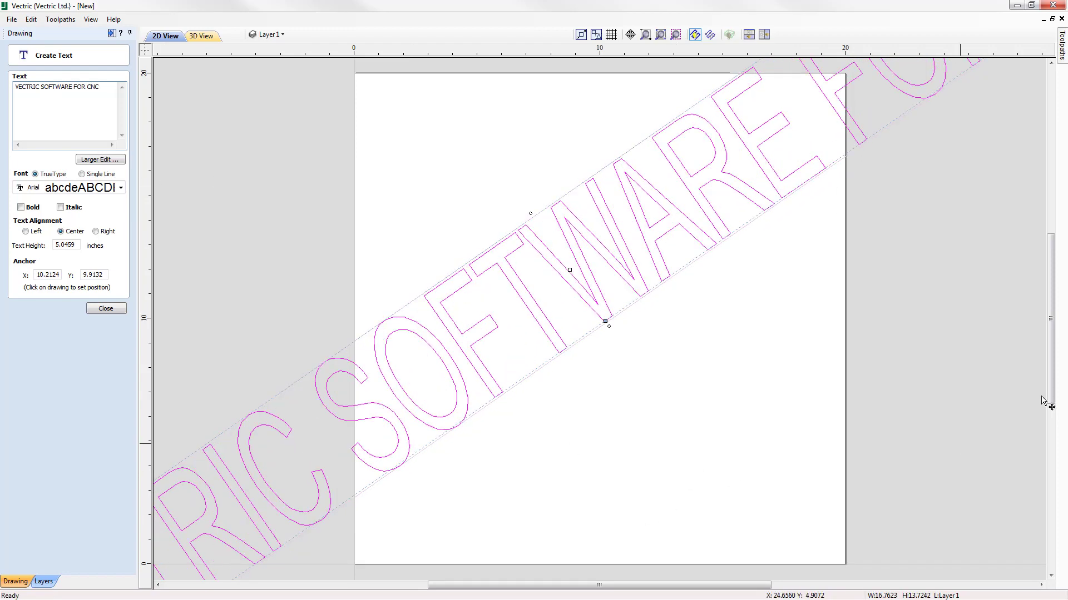
{"action": "left_click_drag", "start_coordinate": [1049, 365], "coordinate": [1050, 326]}
{"action": "scroll", "coordinate": [666, 353], "scroll_direction": "down", "scroll_amount": 4}
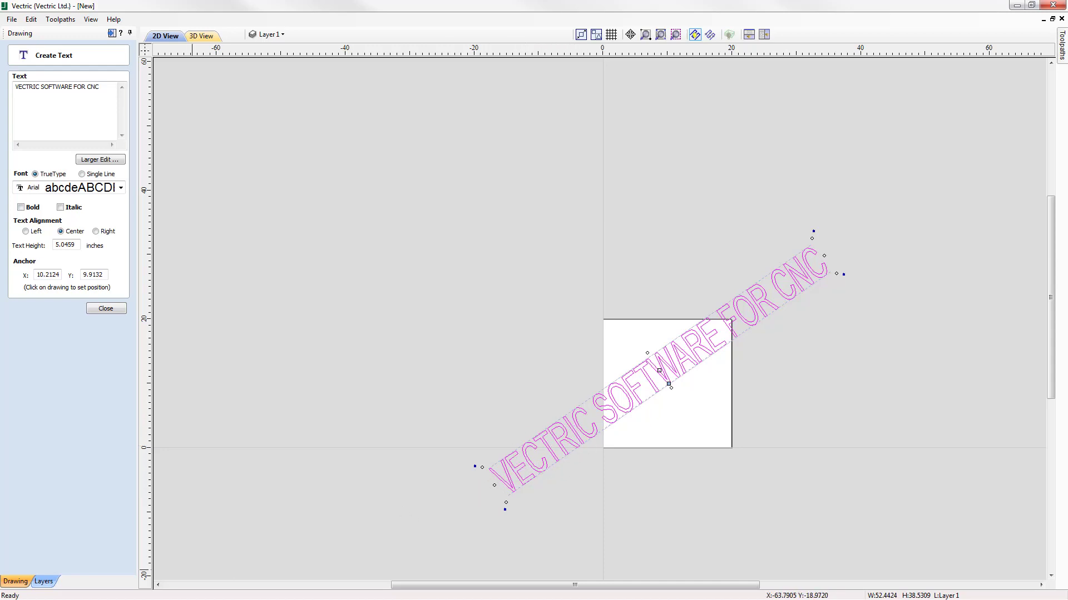
{"action": "left_click", "coordinate": [115, 309]}
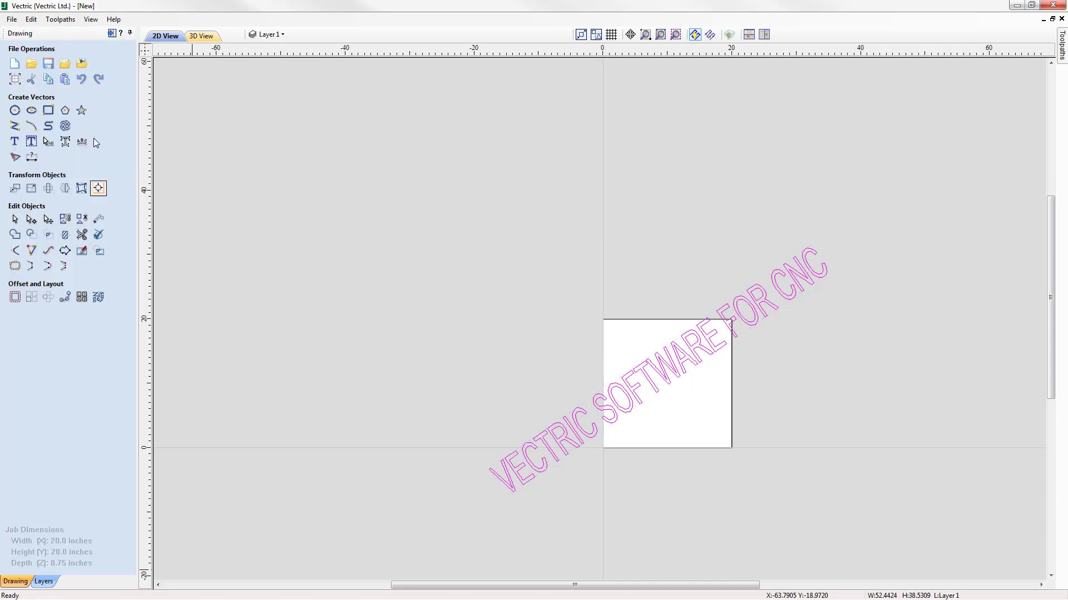
Step: Undo the wording, rotation, resizing and move edits to restore the original horizontal VECTRIC text
{"action": "left_click", "coordinate": [84, 82]}
{"action": "left_click", "coordinate": [83, 81]}
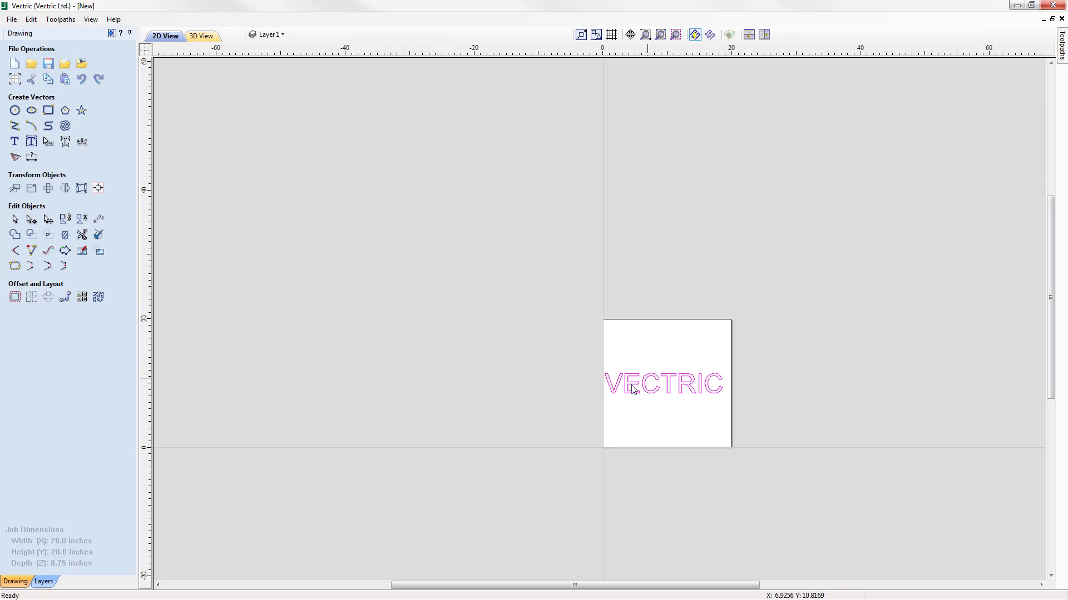
{"action": "left_click", "coordinate": [82, 80]}
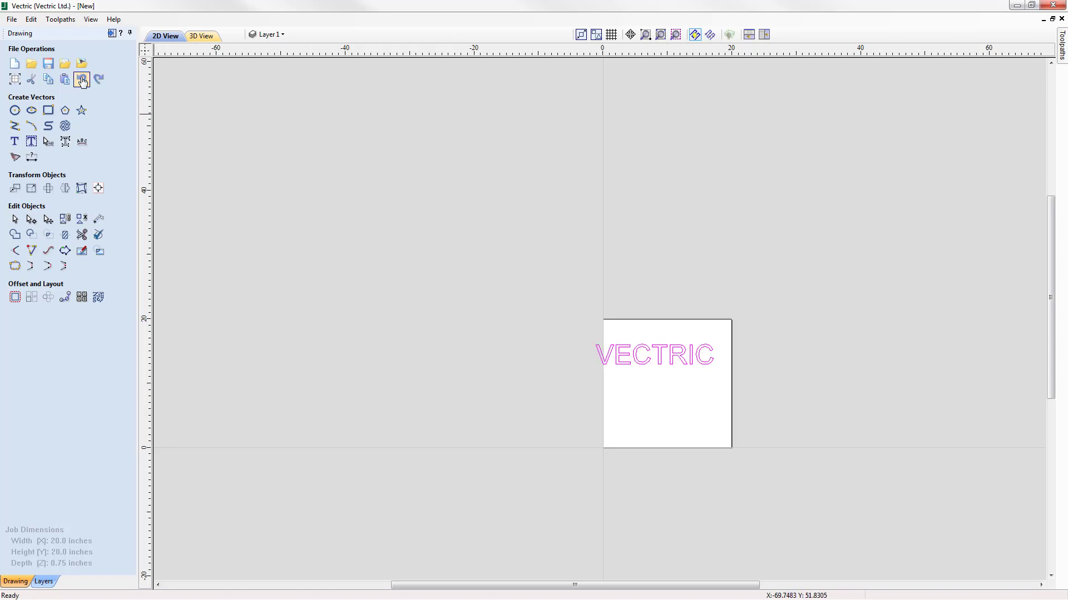
{"action": "left_click", "coordinate": [82, 80]}
{"action": "left_click", "coordinate": [99, 79]}
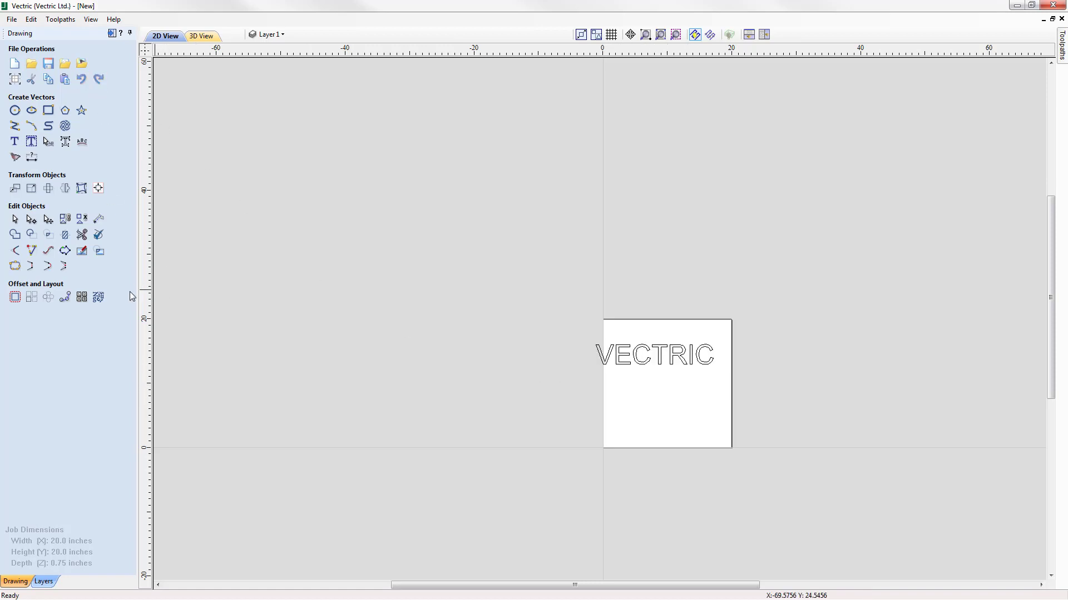
Step: Center the VECTRIC text in the job area
{"action": "left_click", "coordinate": [662, 355]}
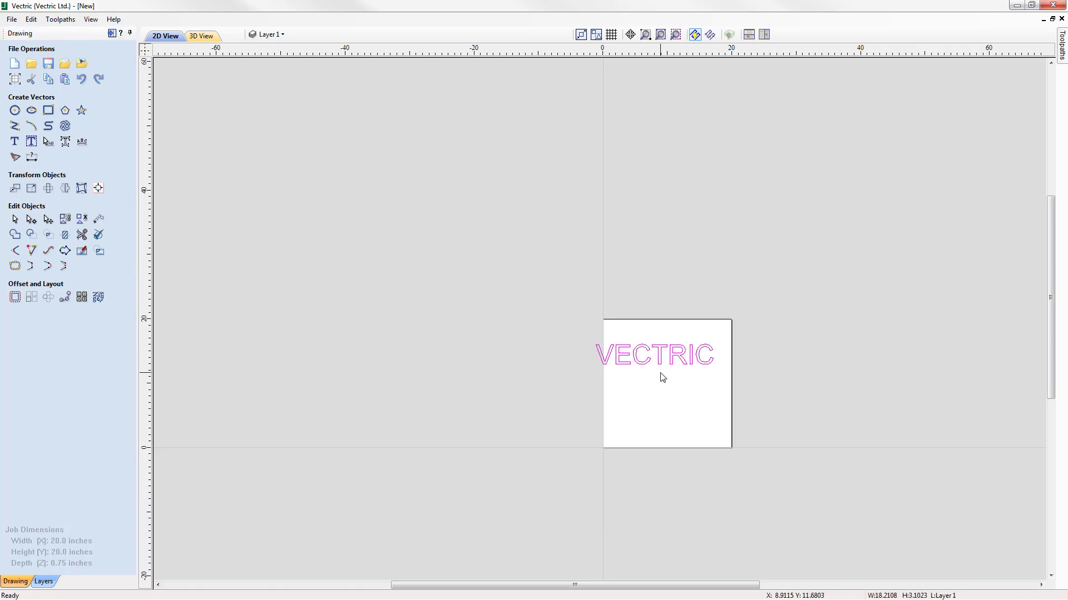
{"action": "key", "text": "F9"}
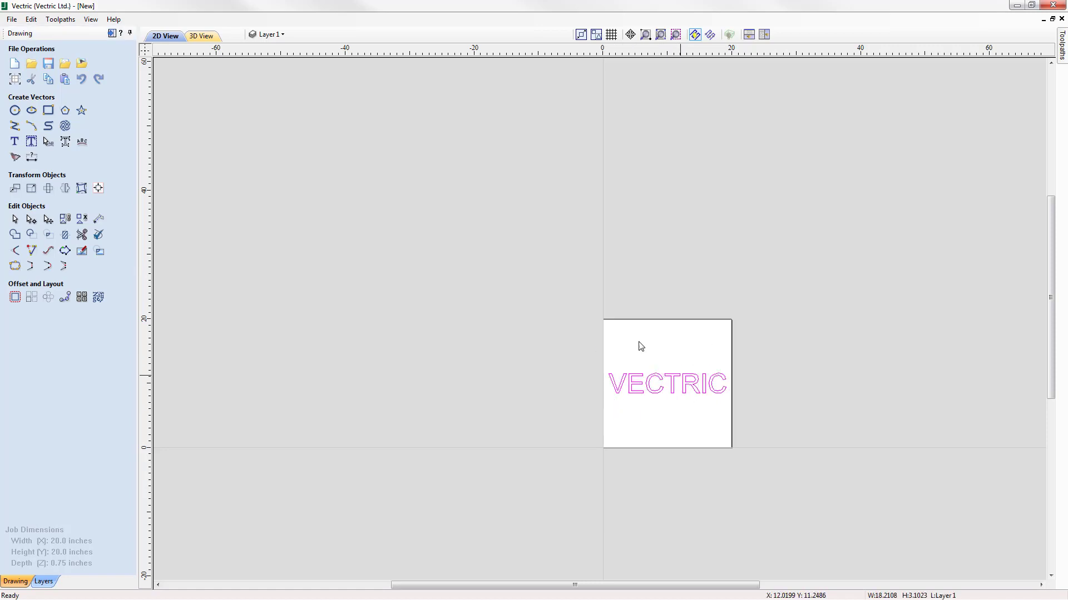
{"action": "left_click", "coordinate": [662, 35]}
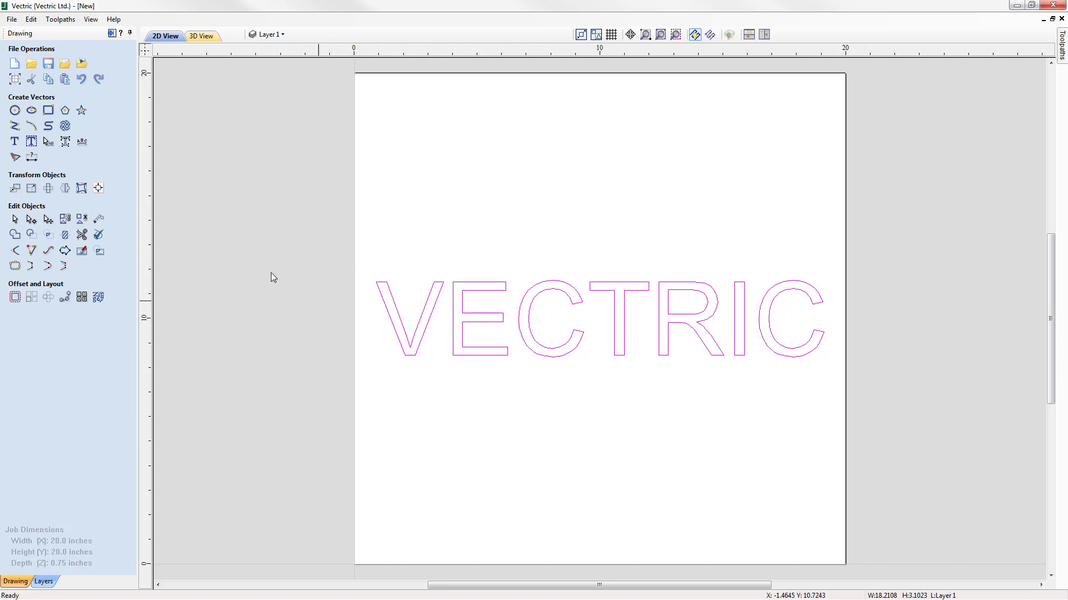
Step: Apply a bounding box distortion envelope to the VECTRIC text and raise its upper-left corner to make it about 7 inches high
{"action": "left_click", "coordinate": [80, 190]}
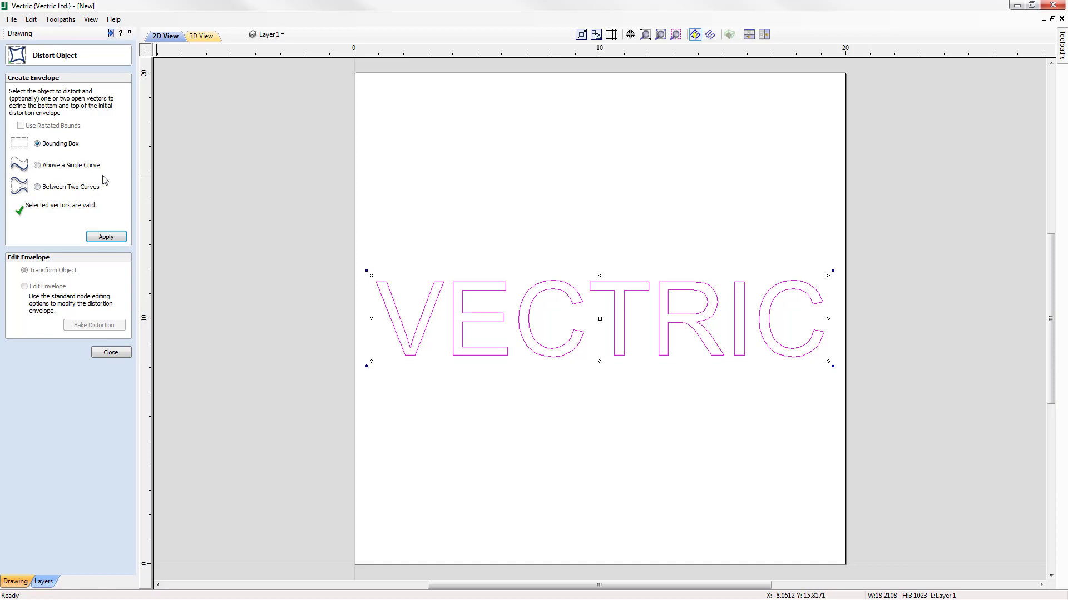
{"action": "left_click", "coordinate": [110, 238]}
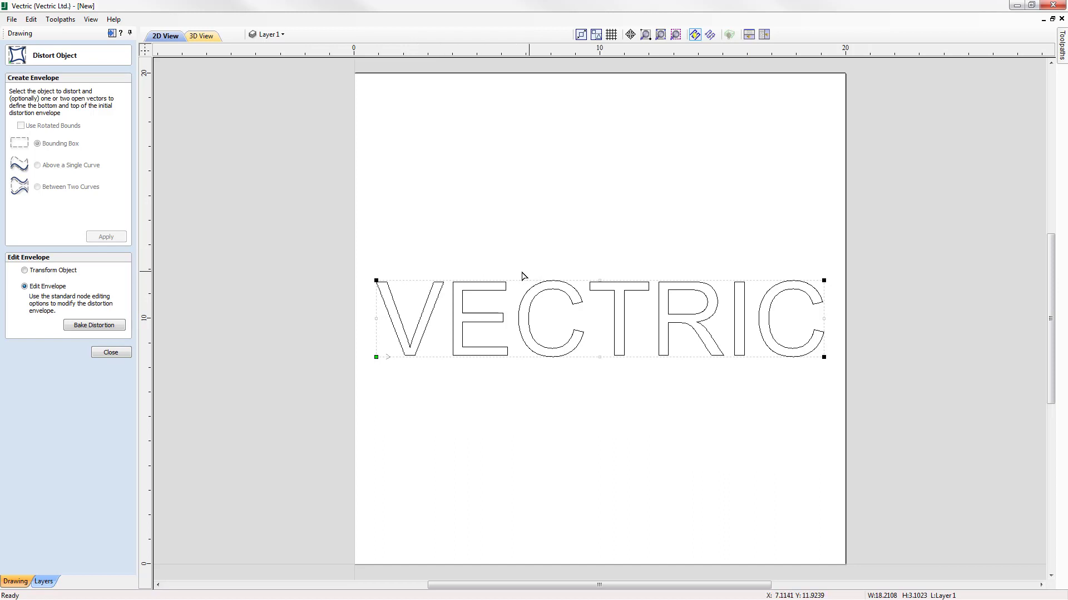
{"action": "left_click_drag", "start_coordinate": [376, 281], "coordinate": [376, 185]}
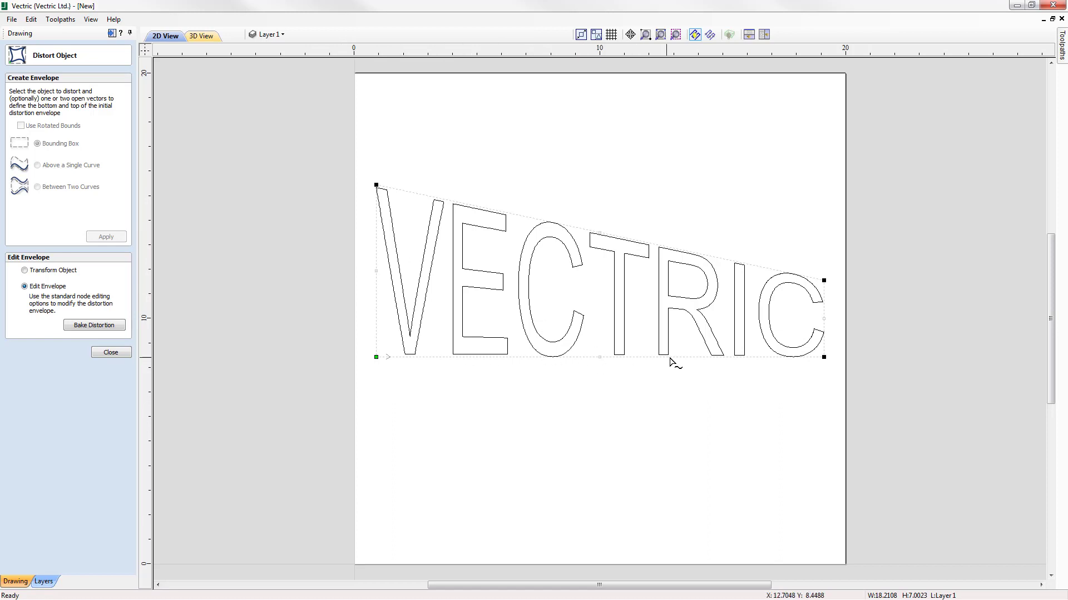
Step: Convert the bottom edge of the distortion envelope to a Bezier curve
{"action": "right_click", "coordinate": [523, 359]}
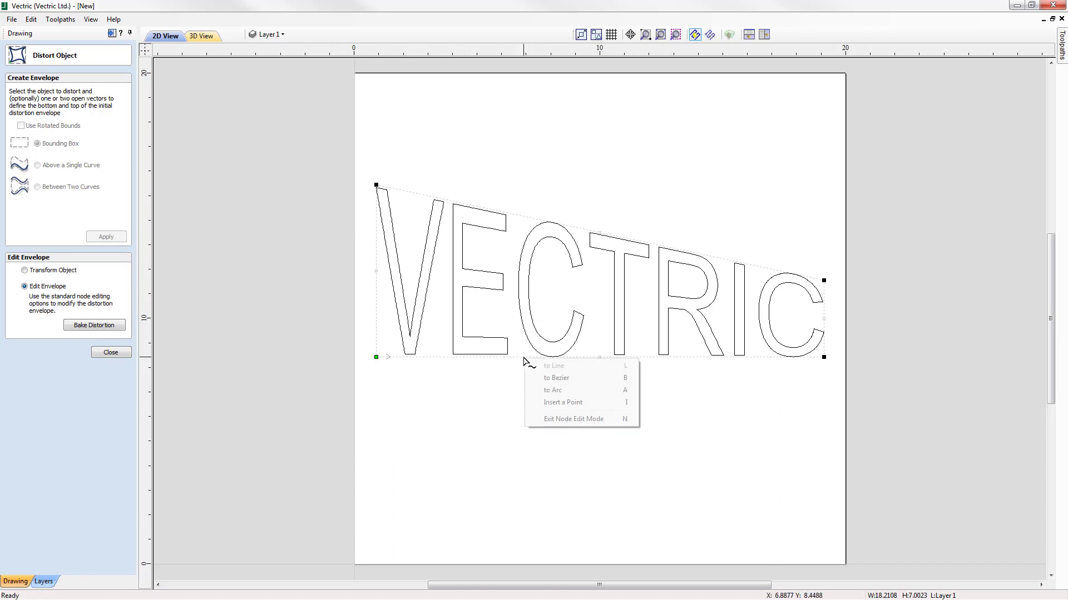
{"action": "left_click", "coordinate": [594, 380]}
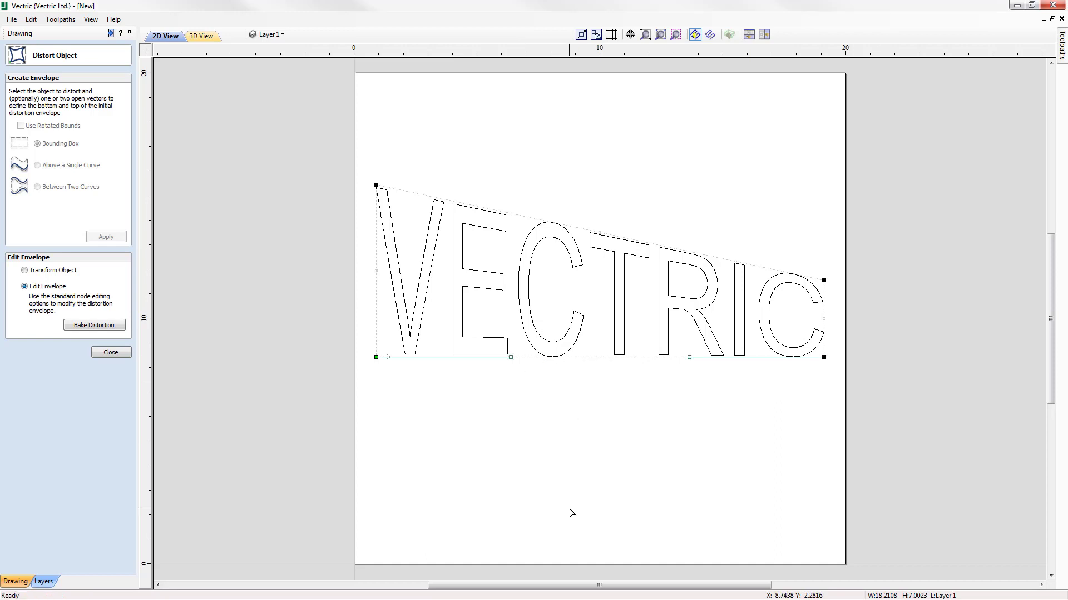
Step: Bend the envelope's bottom edge into an S-curve, bulging down at the V and up near the R, making the text about 8.7 inches high
{"action": "left_click_drag", "start_coordinate": [511, 367], "coordinate": [491, 480]}
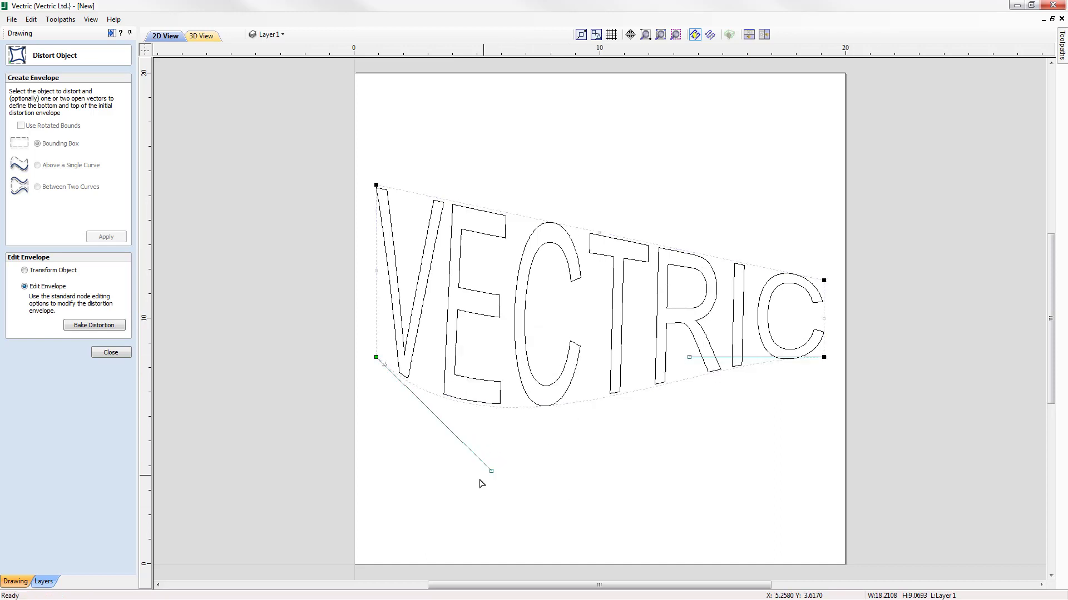
{"action": "left_click_drag", "start_coordinate": [636, 301], "coordinate": [635, 301]}
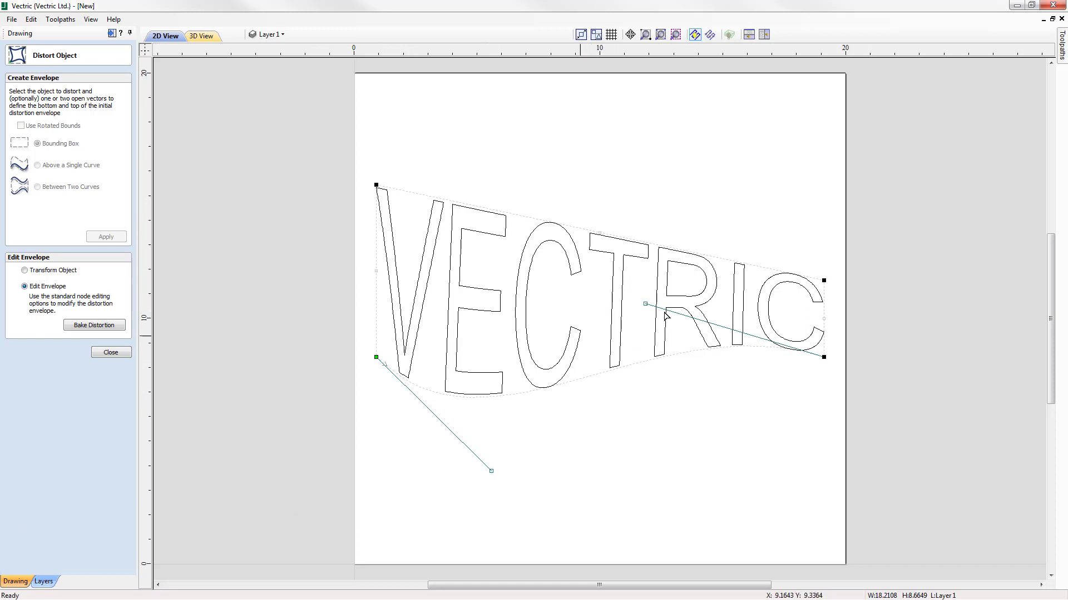
{"action": "left_click", "coordinate": [111, 352]}
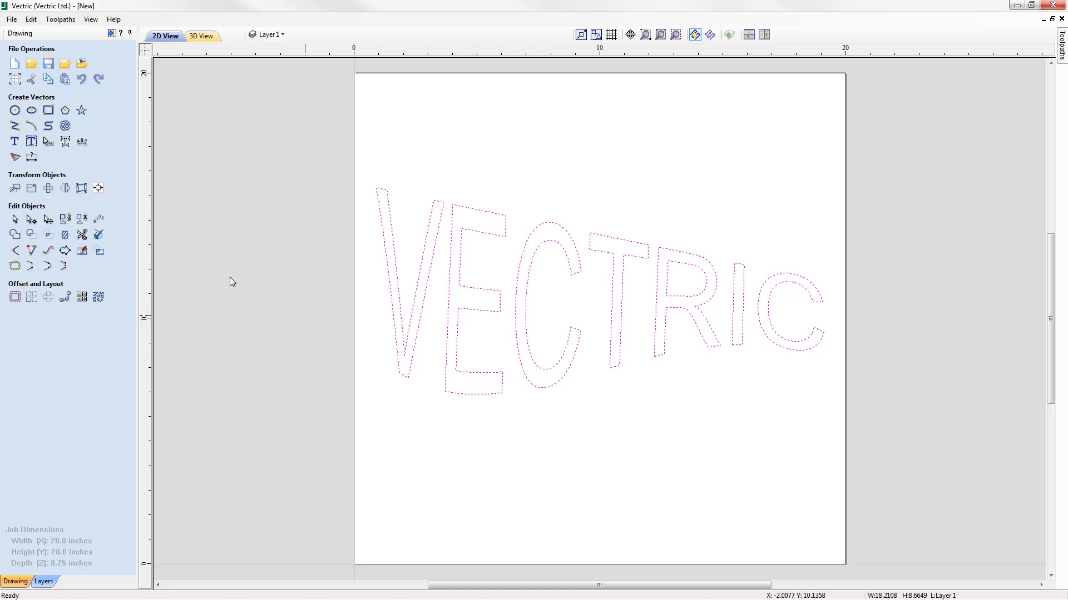
Step: Check whether the distorted text can still be edited with the text creation tool
{"action": "left_click", "coordinate": [15, 143]}
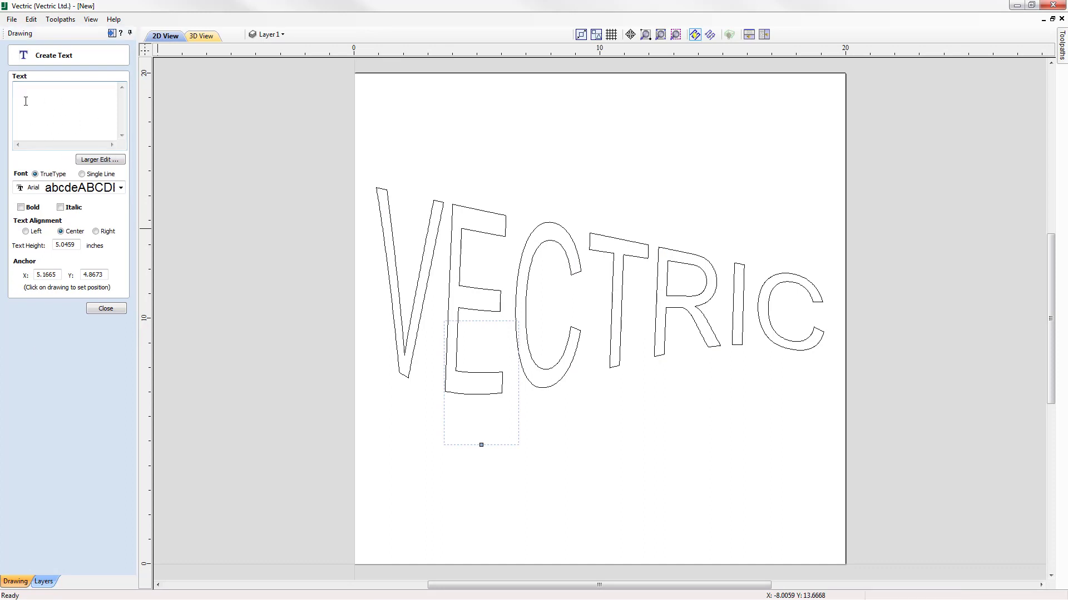
{"action": "left_click", "coordinate": [118, 309]}
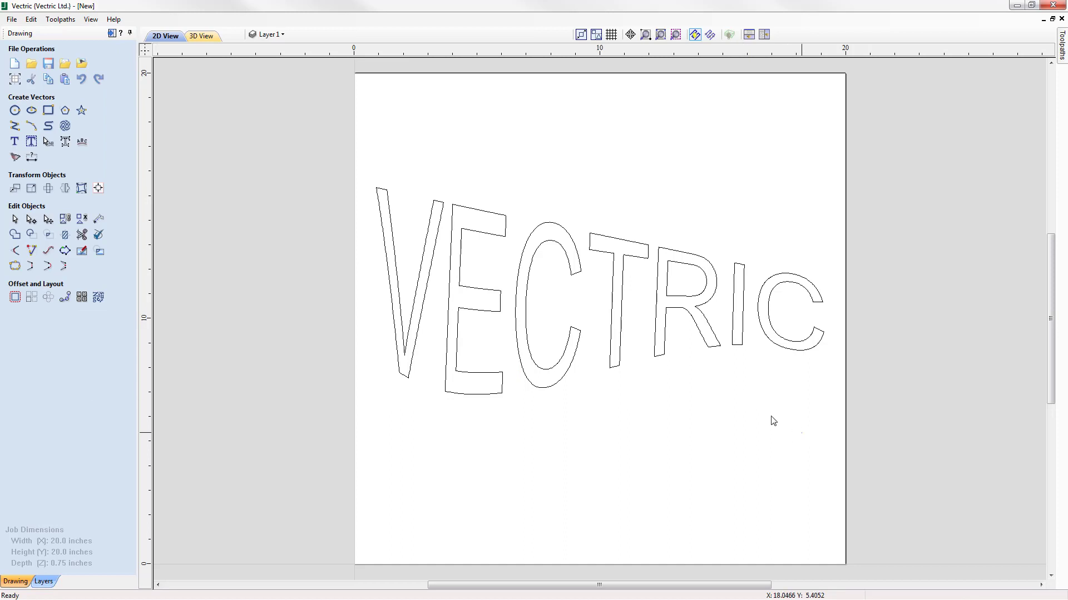
Step: Reopen the distorted text's envelope and reduce the bottom edge's downward bulge, making the text about 7.9 inches high
{"action": "left_click", "coordinate": [398, 215]}
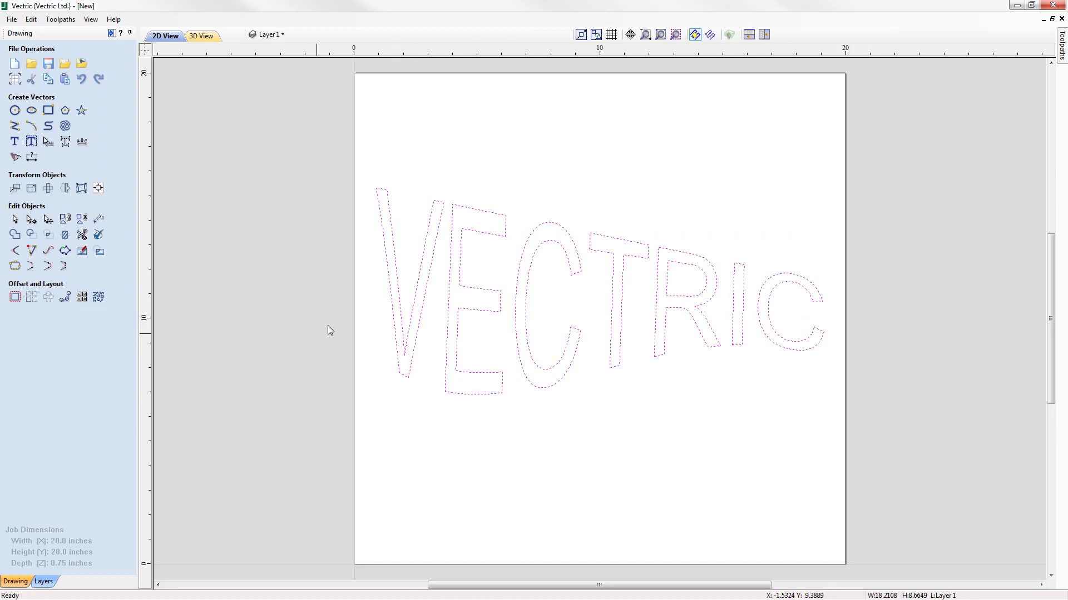
{"action": "left_click", "coordinate": [81, 189]}
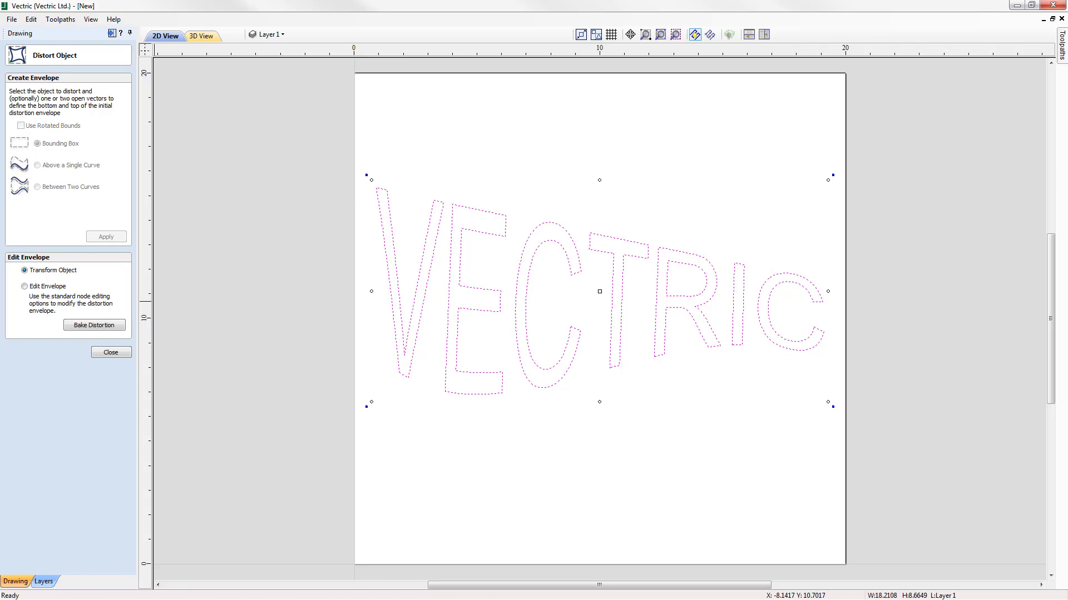
{"action": "left_click", "coordinate": [47, 288]}
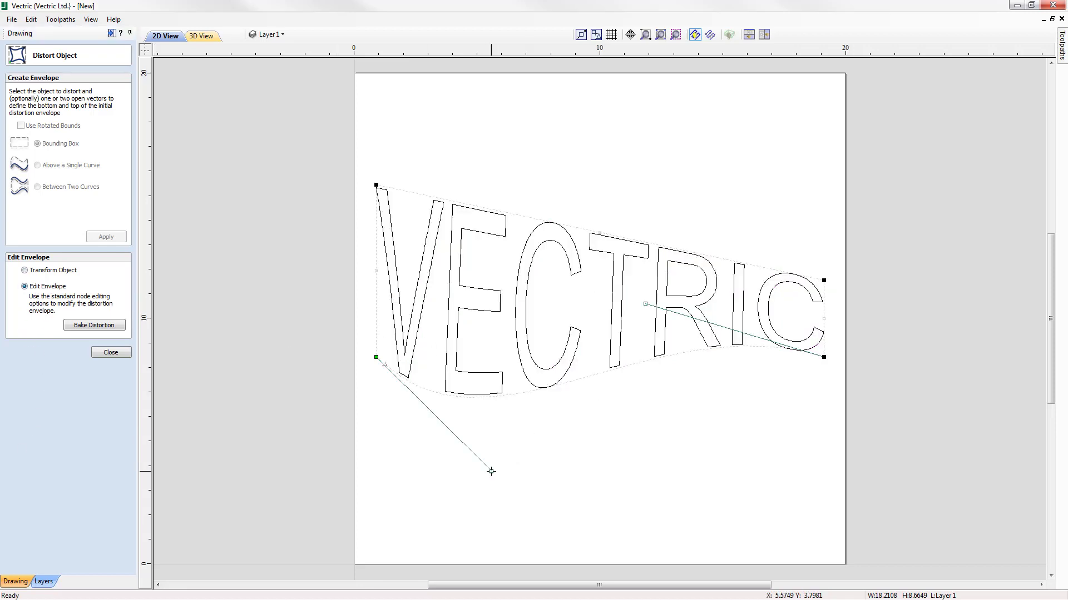
{"action": "left_click_drag", "start_coordinate": [490, 471], "coordinate": [496, 428]}
Step: Convert the envelope's top edge to a Bezier curve and arch it upward at both ends, making the text about 9 inches high
{"action": "right_click", "coordinate": [662, 247]}
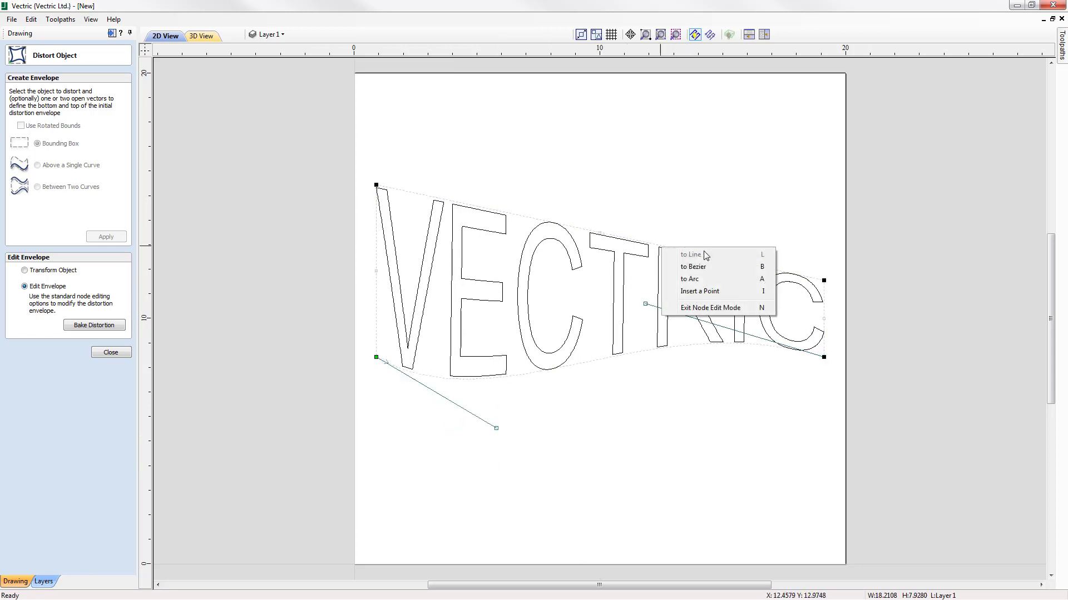
{"action": "left_click", "coordinate": [690, 267]}
{"action": "left_click_drag", "start_coordinate": [511, 214], "coordinate": [474, 111]}
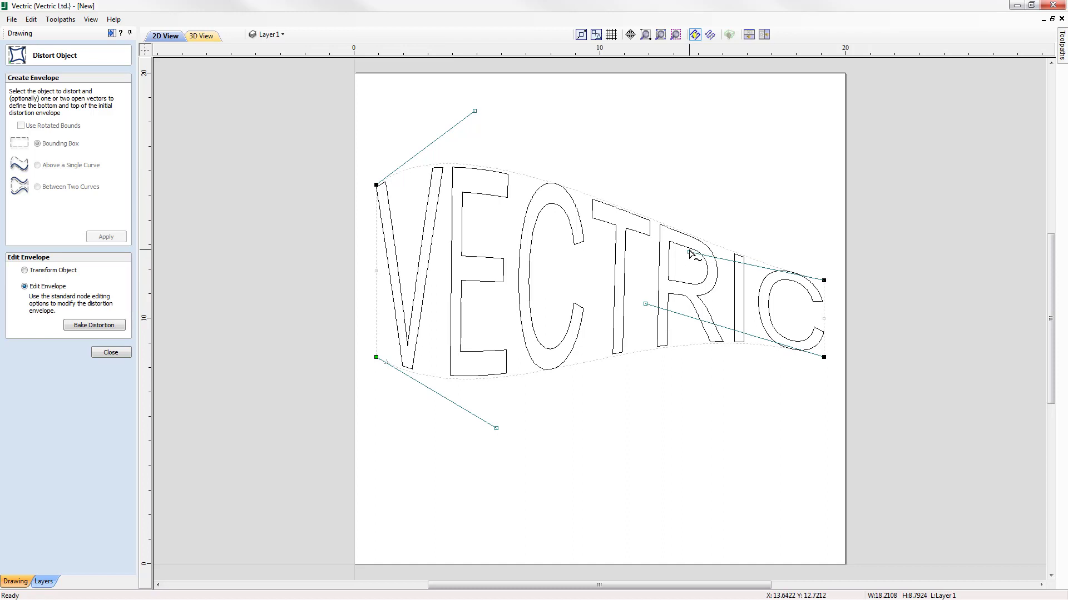
{"action": "left_click_drag", "start_coordinate": [717, 236], "coordinate": [728, 207]}
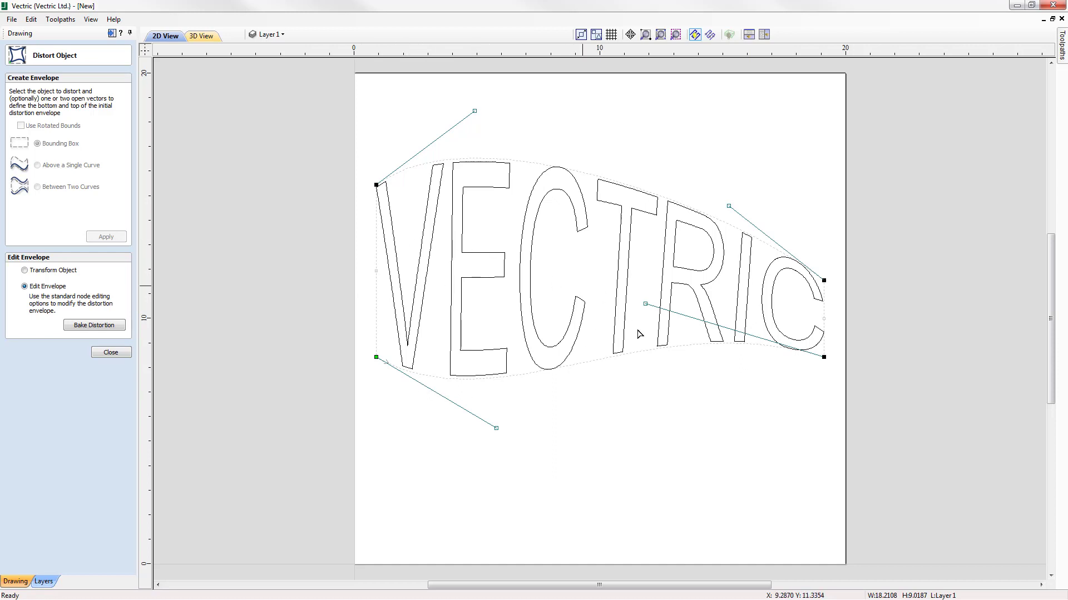
Step: Bake the distortion into the VECTRIC lettering and finish the distort operation
{"action": "left_click", "coordinate": [96, 325]}
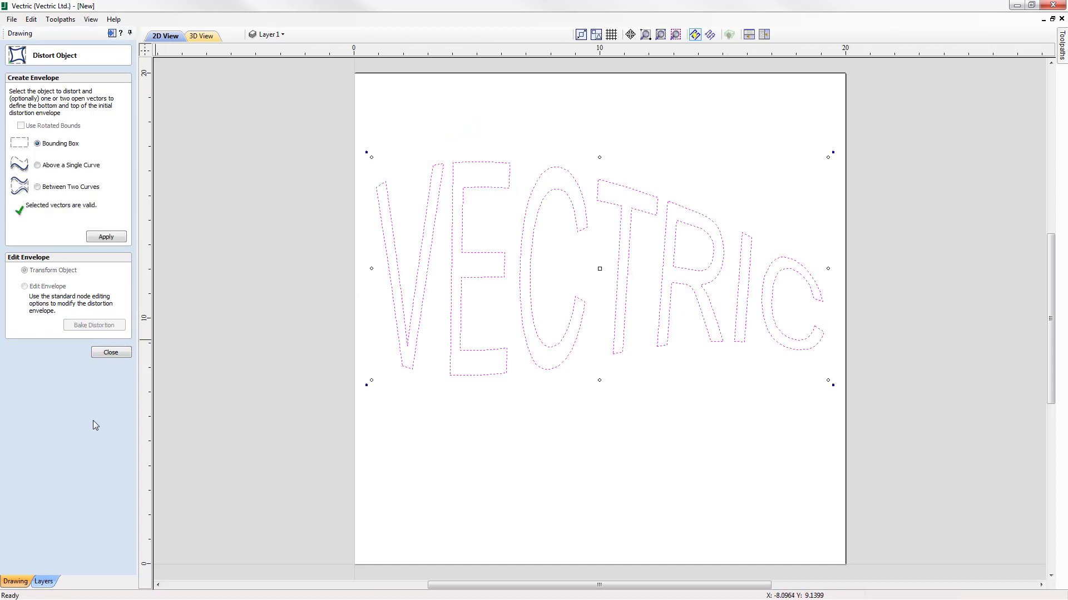
{"action": "left_click", "coordinate": [111, 353]}
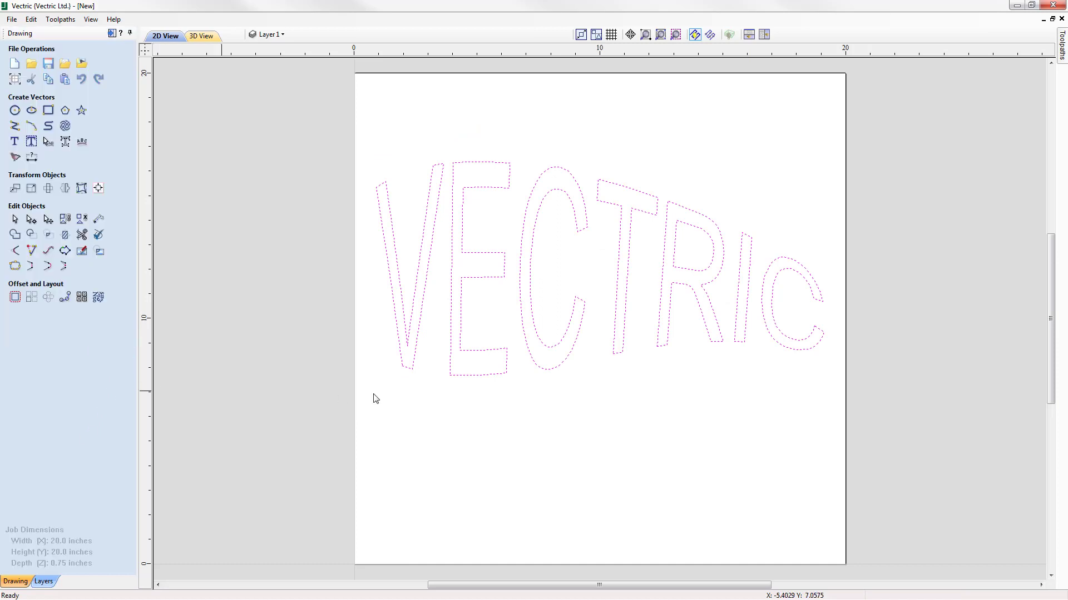
Step: Select the baked letters one at a time to check whether each is now a separate vector
{"action": "left_click", "coordinate": [423, 397]}
{"action": "left_click", "coordinate": [413, 366]}
{"action": "left_click", "coordinate": [451, 367]}
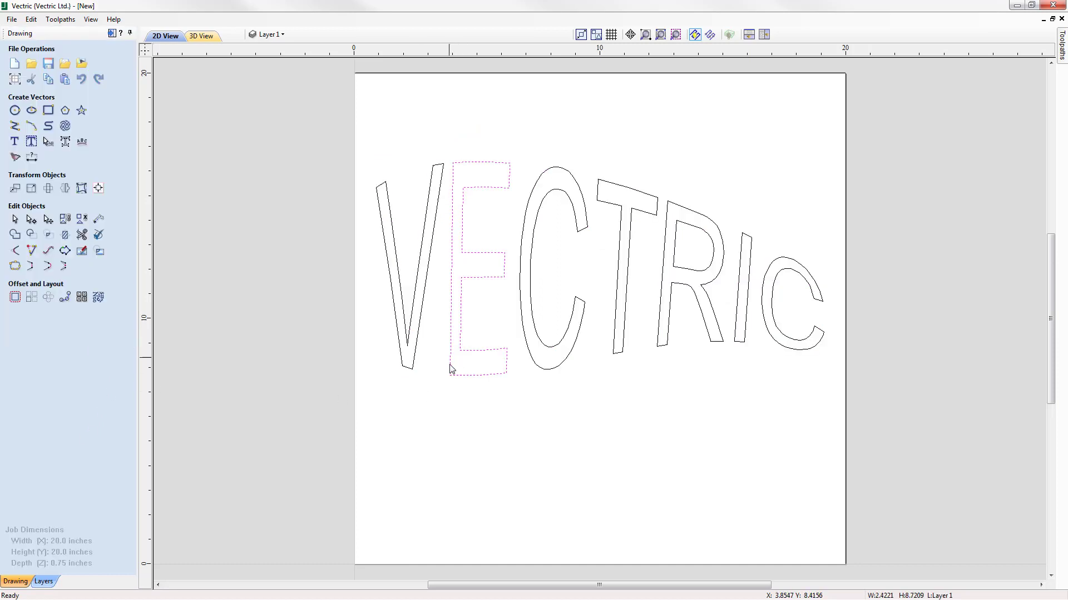
{"action": "left_click", "coordinate": [539, 343]}
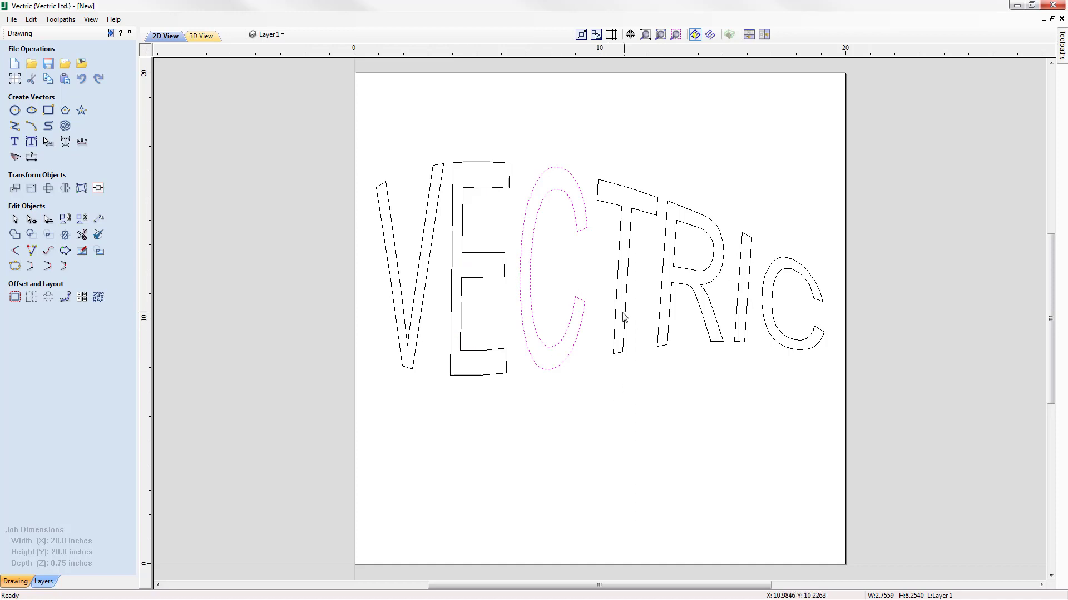
{"action": "left_click", "coordinate": [617, 313]}
{"action": "left_click", "coordinate": [615, 313]}
{"action": "left_click", "coordinate": [588, 457]}
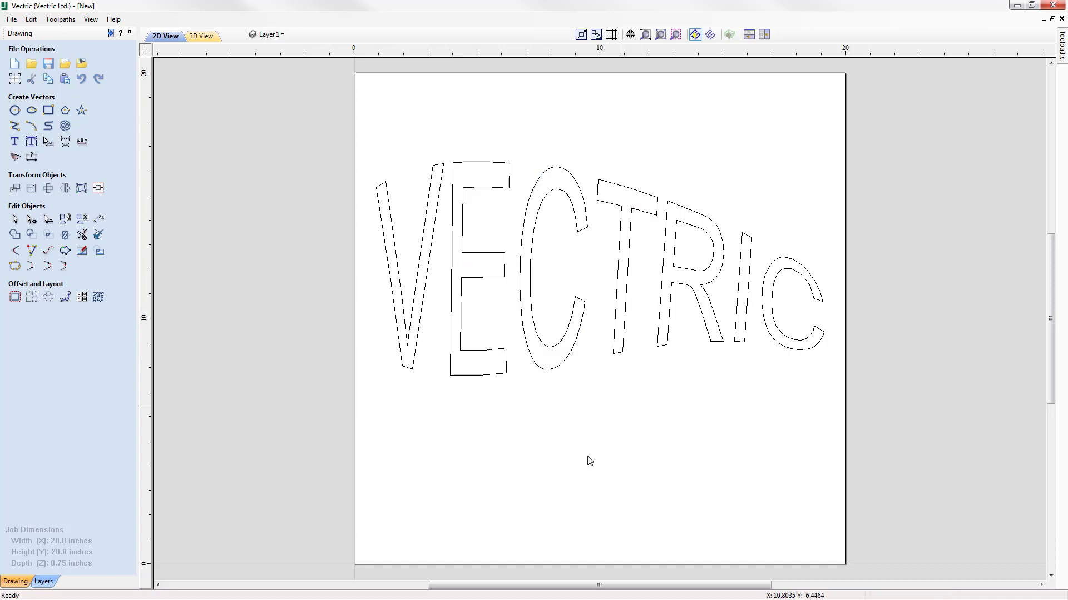
Step: Delete all the baked VECTRIC letter vectors from the job
{"action": "left_click_drag", "start_coordinate": [355, 108], "coordinate": [871, 447]}
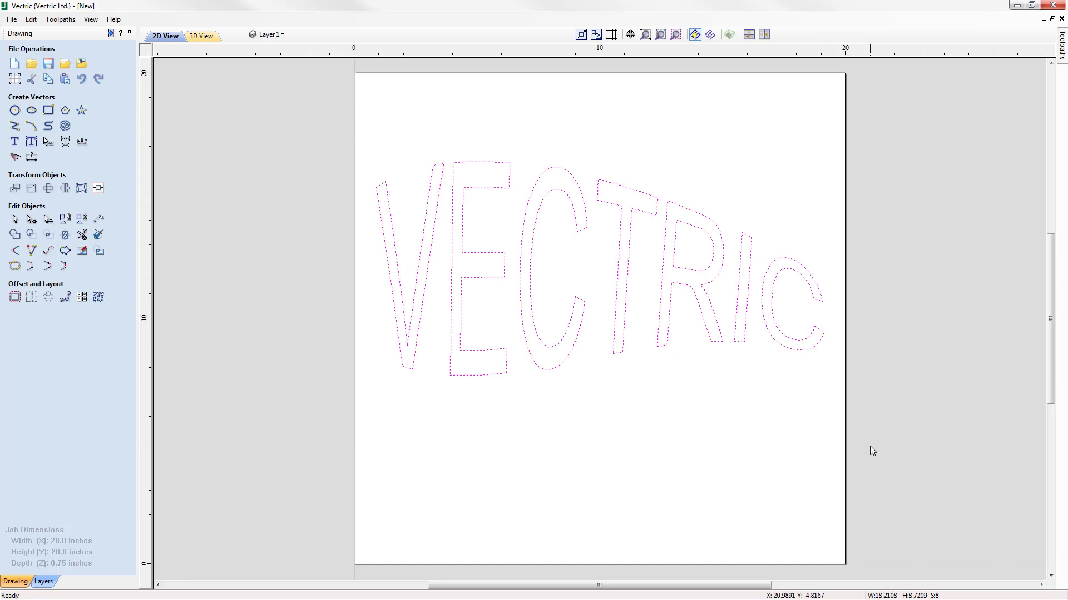
{"action": "key", "text": "Delete"}
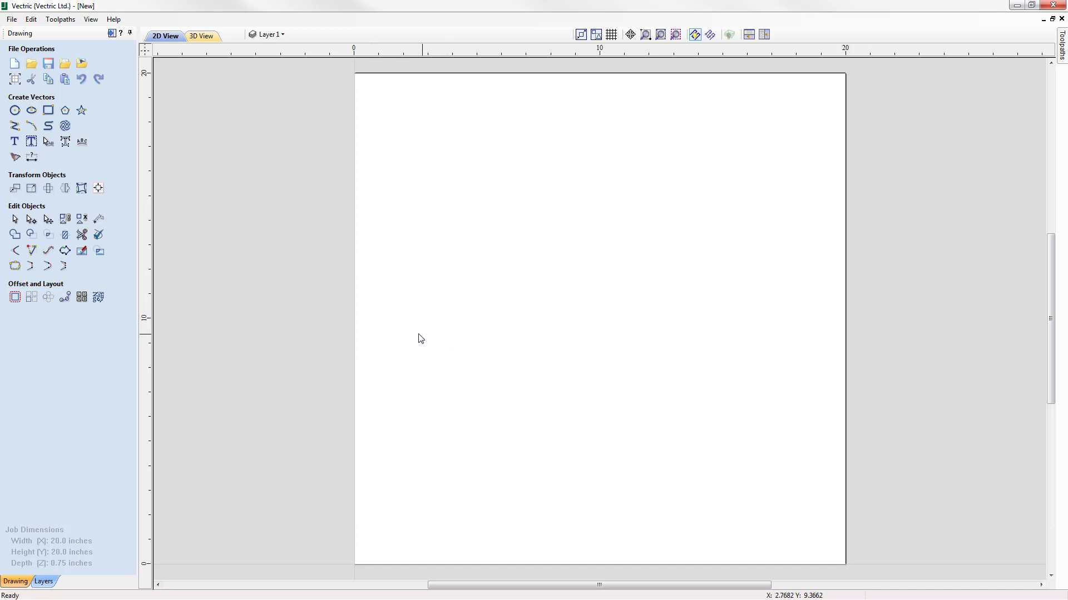
Step: Create new 3-inch-high Arial text reading VECTRIC and center it in the job area
{"action": "left_click", "coordinate": [15, 141]}
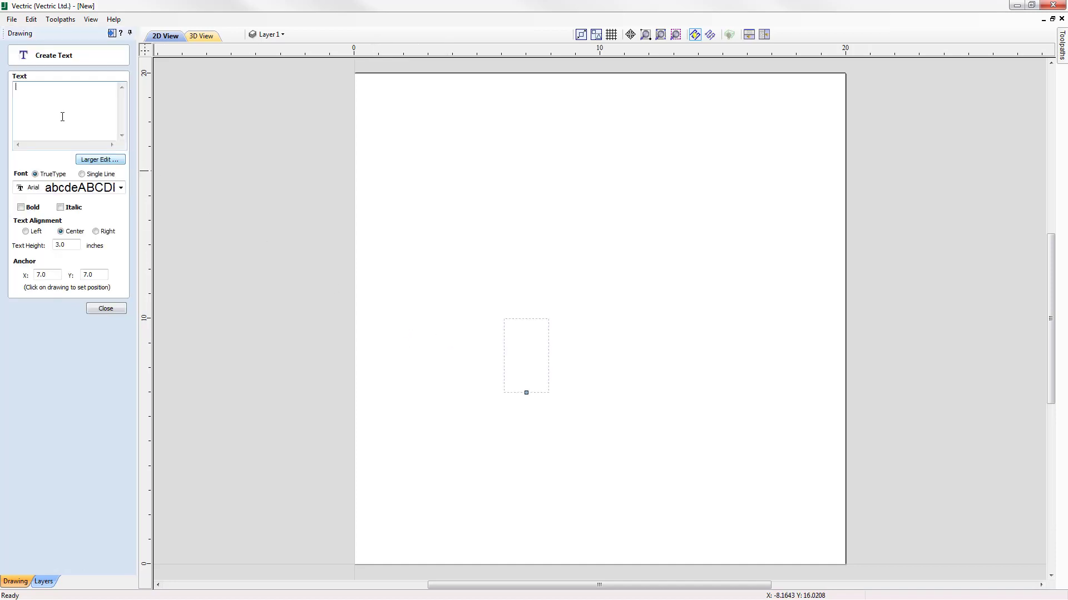
{"action": "type", "text": "VECTRIC"}
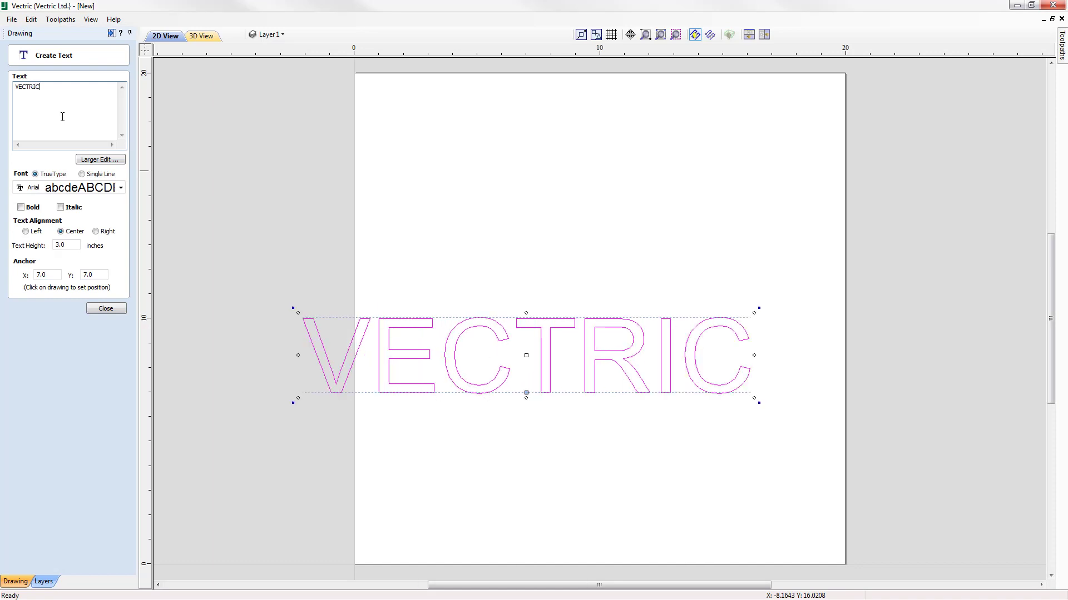
{"action": "left_click", "coordinate": [105, 308]}
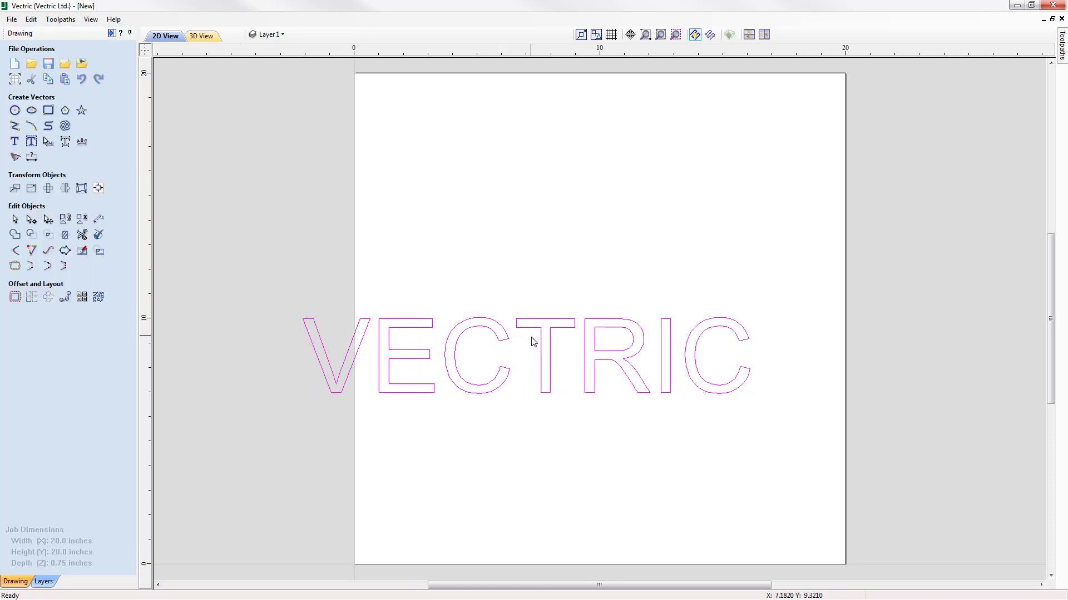
{"action": "key", "text": "F9"}
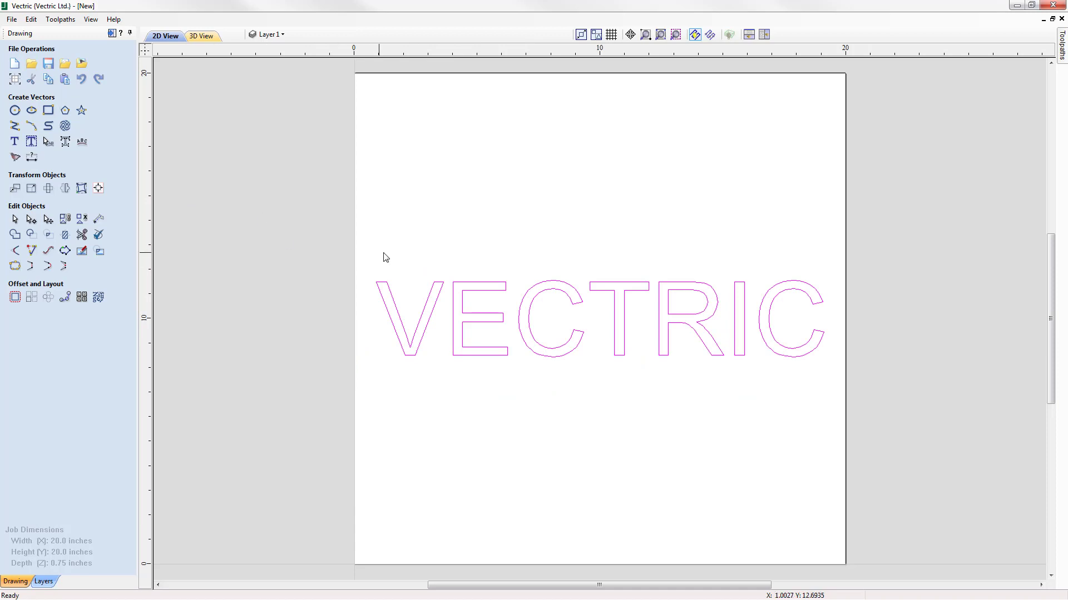
Step: Draw a three-point arc above the text, about 16.5 inches wide with a rise of about 1.6 inches
{"action": "left_click", "coordinate": [31, 126]}
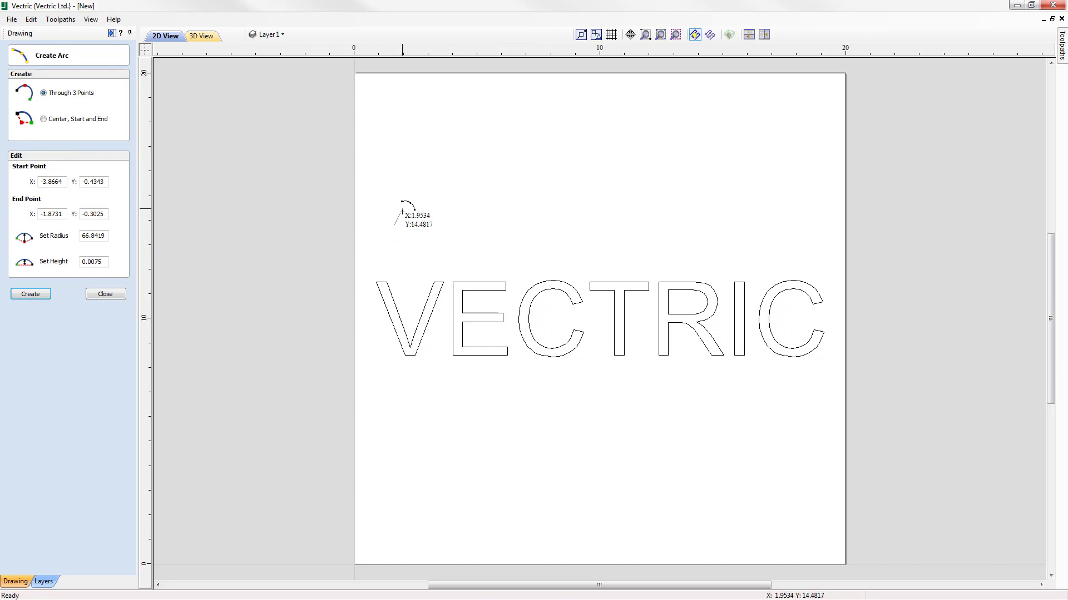
{"action": "left_click", "coordinate": [800, 223]}
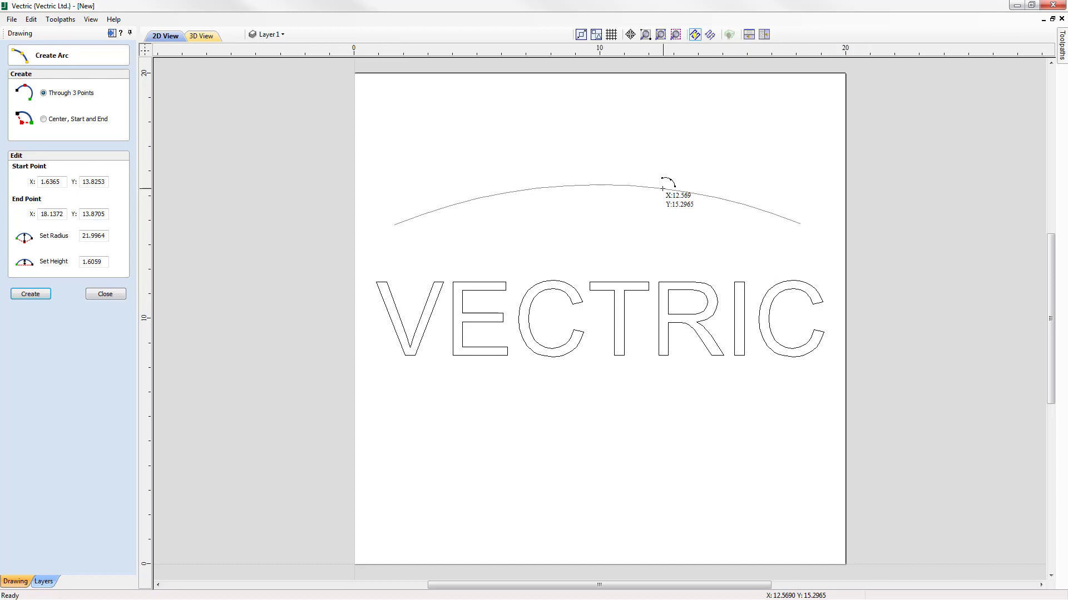
{"action": "left_click", "coordinate": [677, 191]}
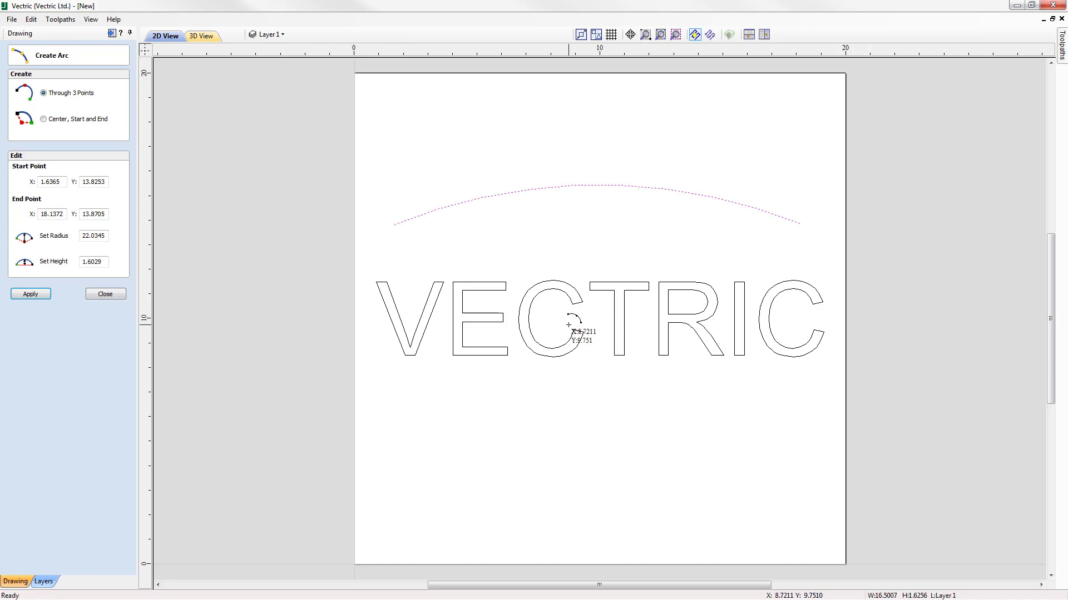
{"action": "left_click", "coordinate": [106, 294]}
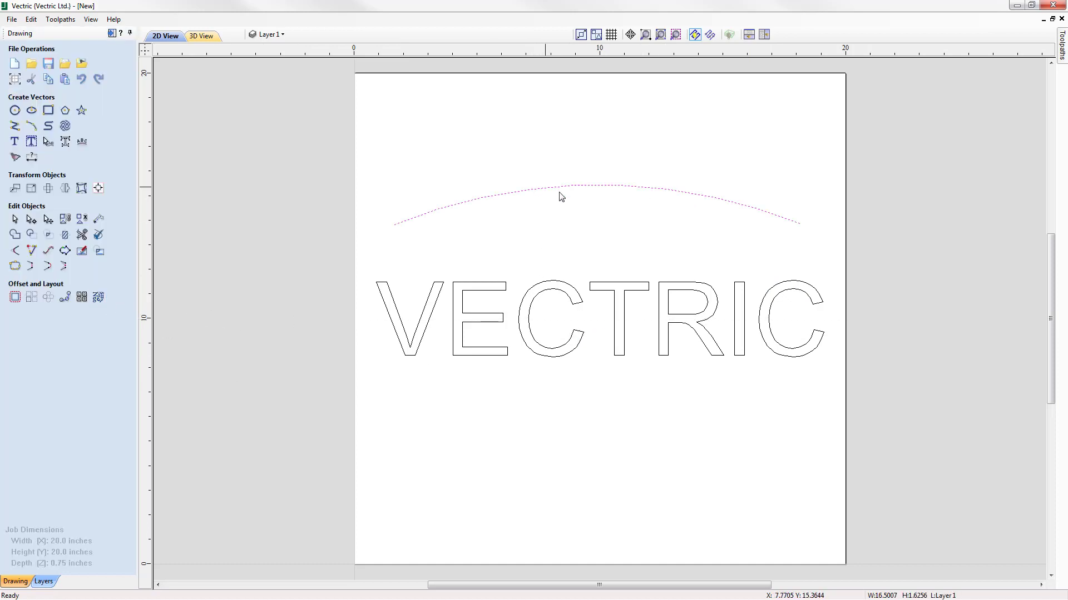
Step: Create a vertically mirrored copy of the arc about the job center, below the text
{"action": "left_click", "coordinate": [65, 188]}
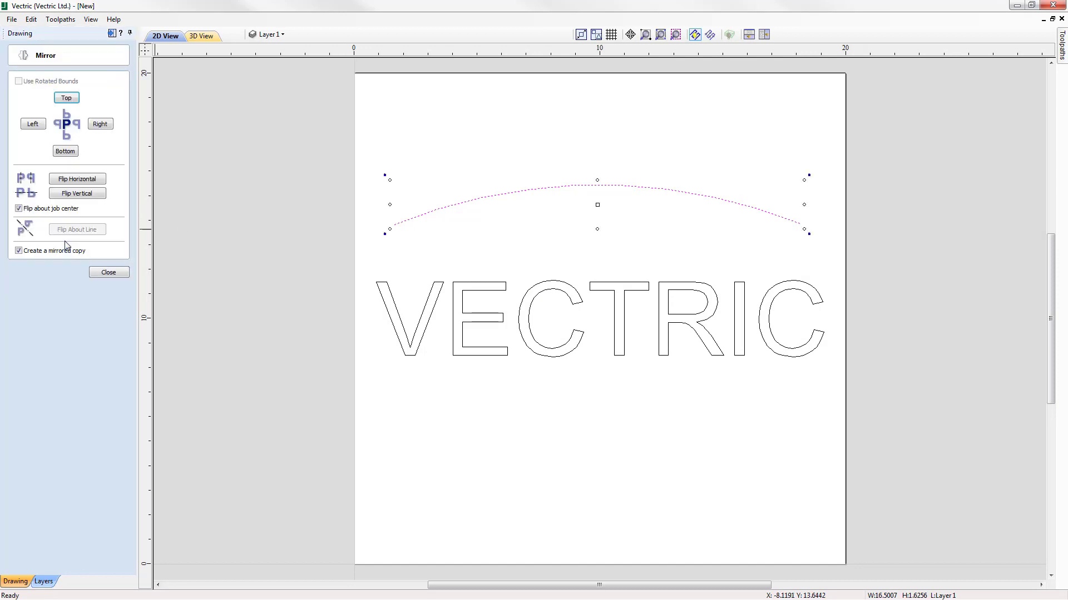
{"action": "left_click", "coordinate": [78, 193]}
{"action": "left_click", "coordinate": [109, 272]}
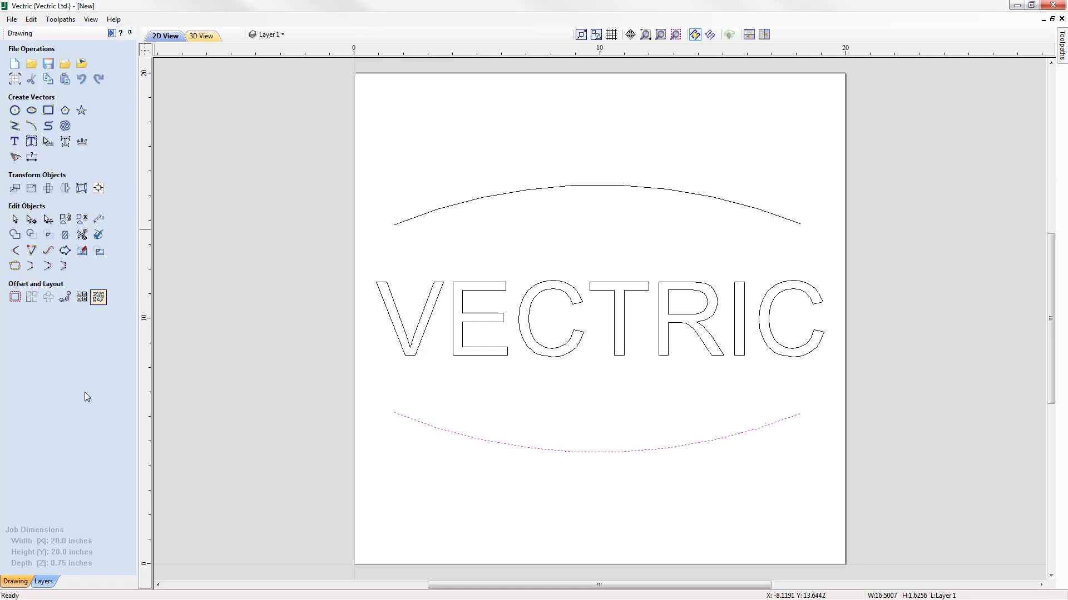
Step: Try to distort the VECTRIC text between two curves, selecting the upper arc before the lower one
{"action": "left_click", "coordinate": [556, 355]}
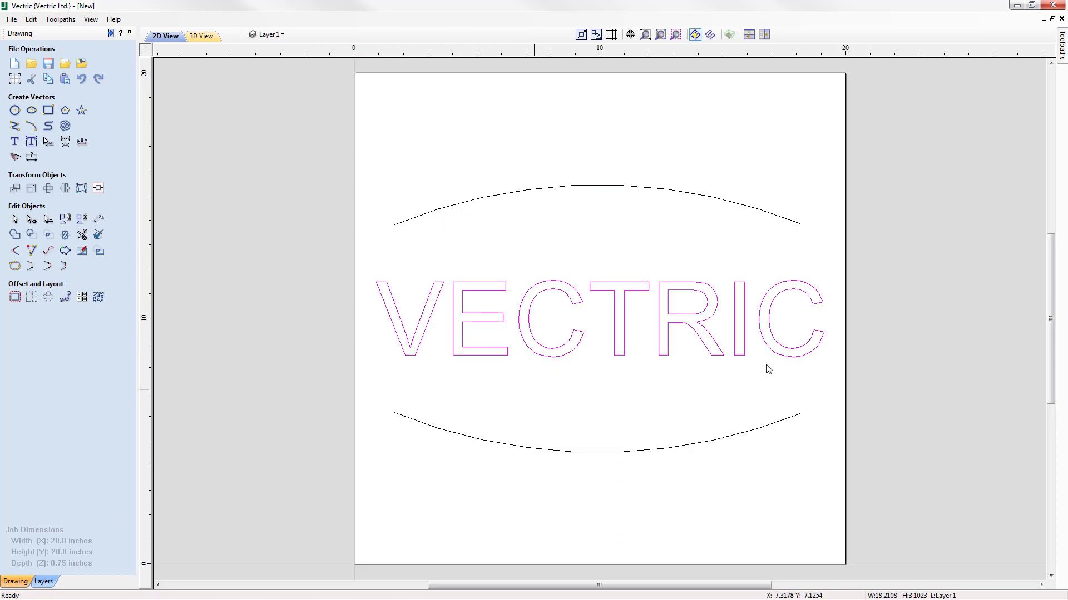
{"action": "left_click", "coordinate": [81, 188]}
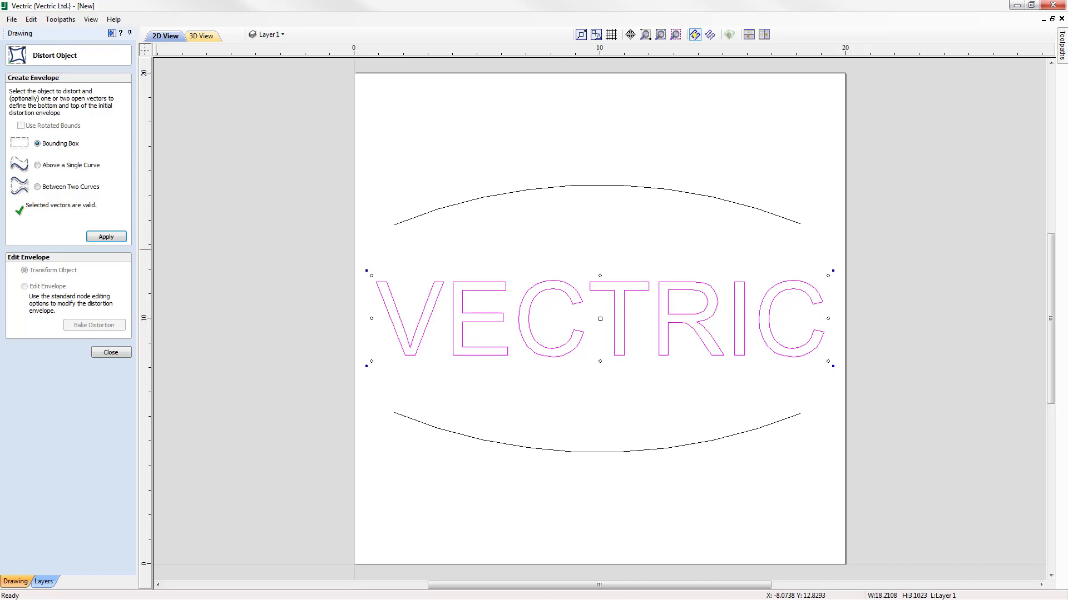
{"action": "left_click", "coordinate": [62, 189]}
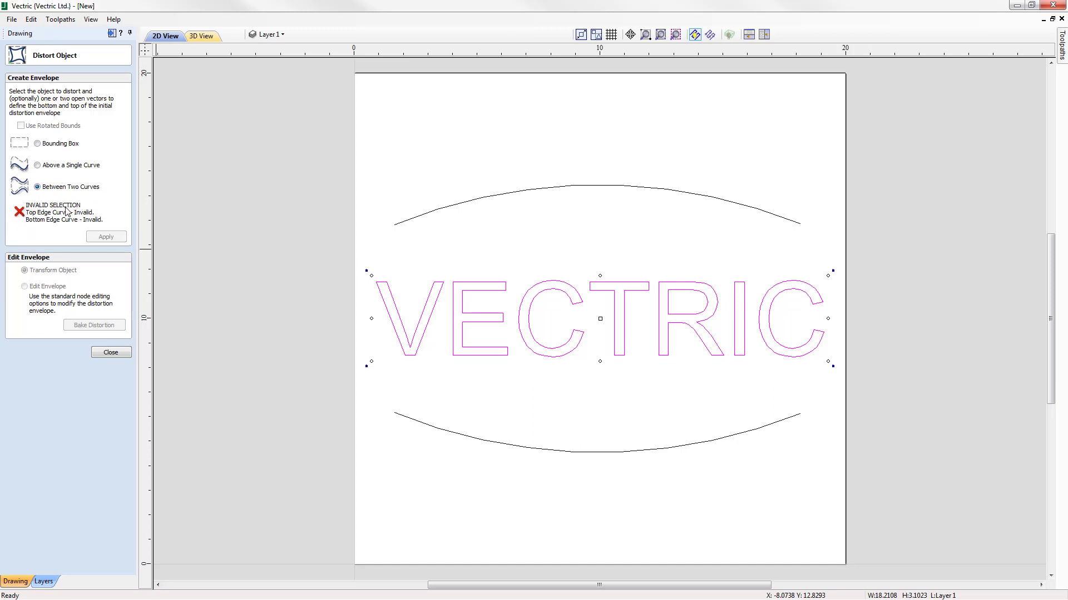
{"action": "left_click", "coordinate": [436, 210], "text": "shift"}
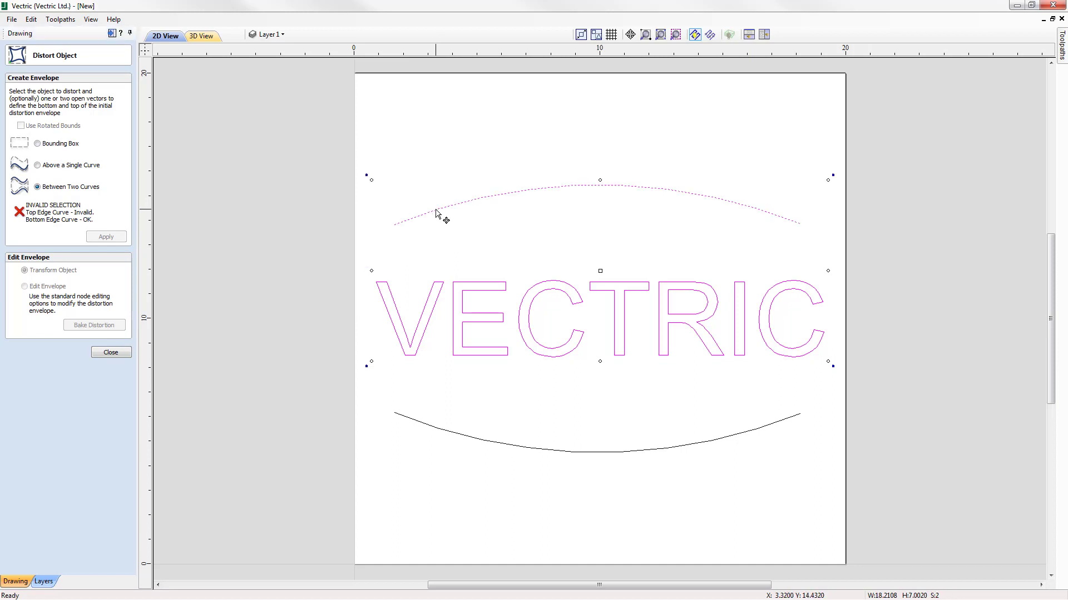
{"action": "left_click", "coordinate": [469, 442], "text": "shift"}
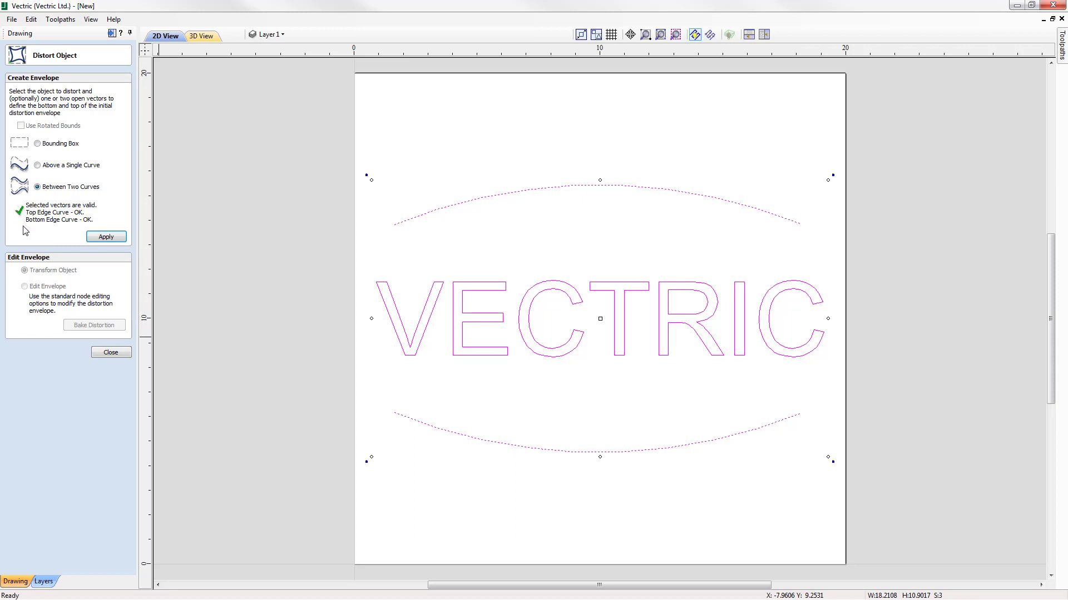
{"action": "left_click", "coordinate": [106, 237]}
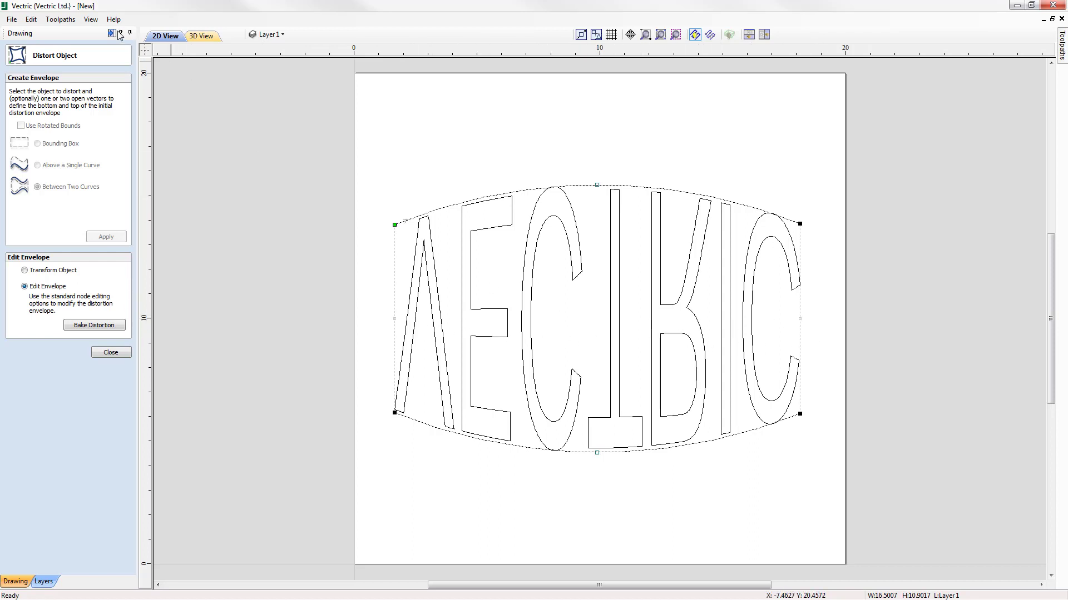
Step: Undo the last distortion and distort the VECTRIC text between the two curves, selecting the lower arc before the upper one
{"action": "left_click", "coordinate": [32, 20]}
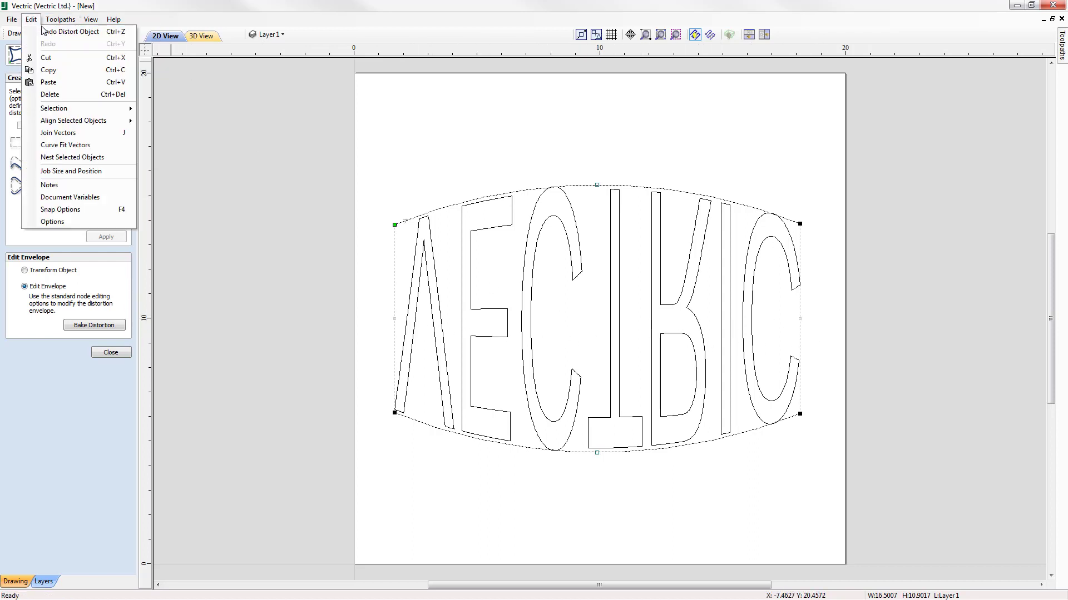
{"action": "left_click", "coordinate": [53, 31]}
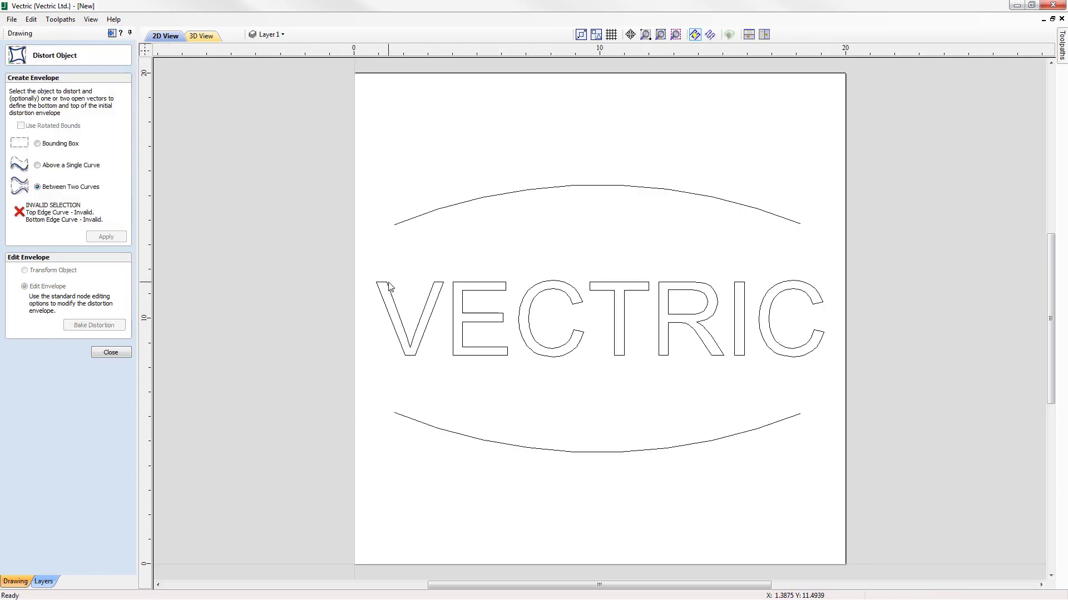
{"action": "left_click", "coordinate": [388, 303]}
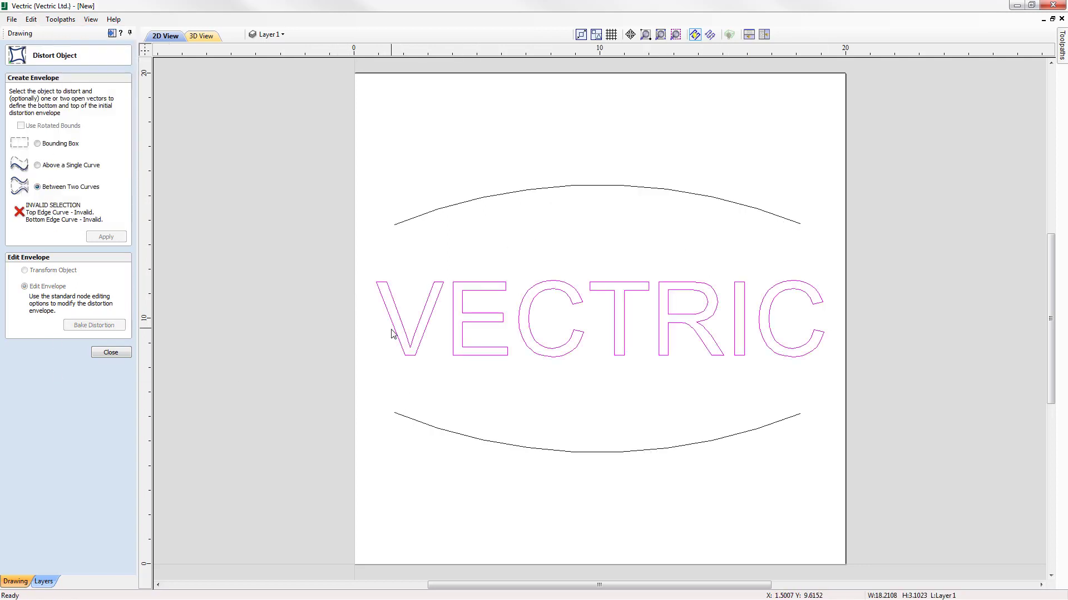
{"action": "left_click", "coordinate": [431, 429], "text": "shift"}
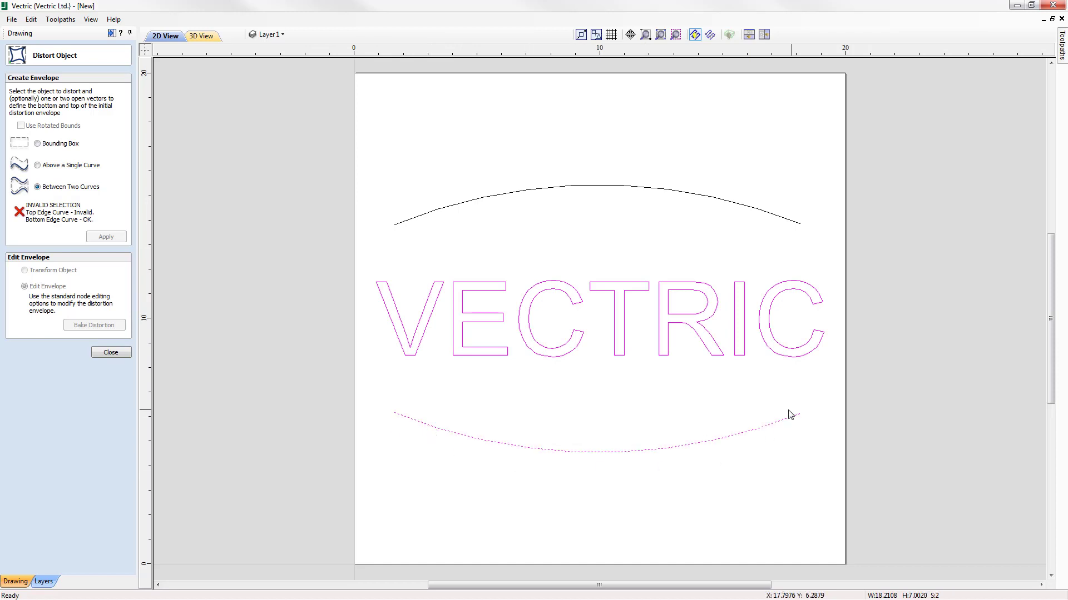
{"action": "left_click", "coordinate": [409, 225], "text": "shift"}
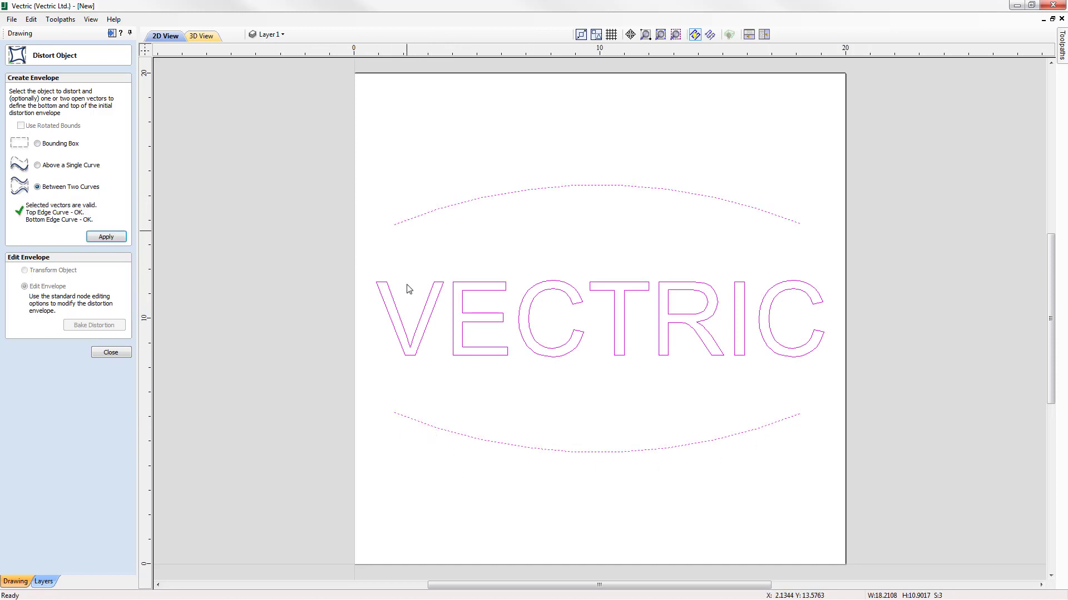
{"action": "left_click", "coordinate": [112, 239]}
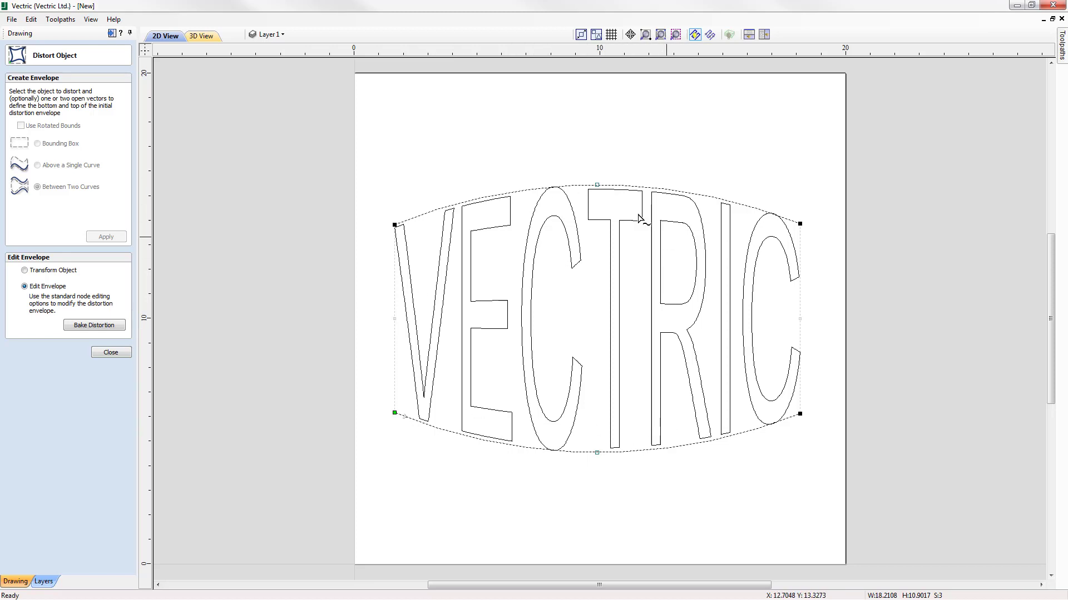
Step: Stretch the envelope by moving its upper midpoint up about 2.1 inches and its lower midpoint down about 2.4 inches
{"action": "left_click_drag", "start_coordinate": [598, 131], "coordinate": [597, 132]}
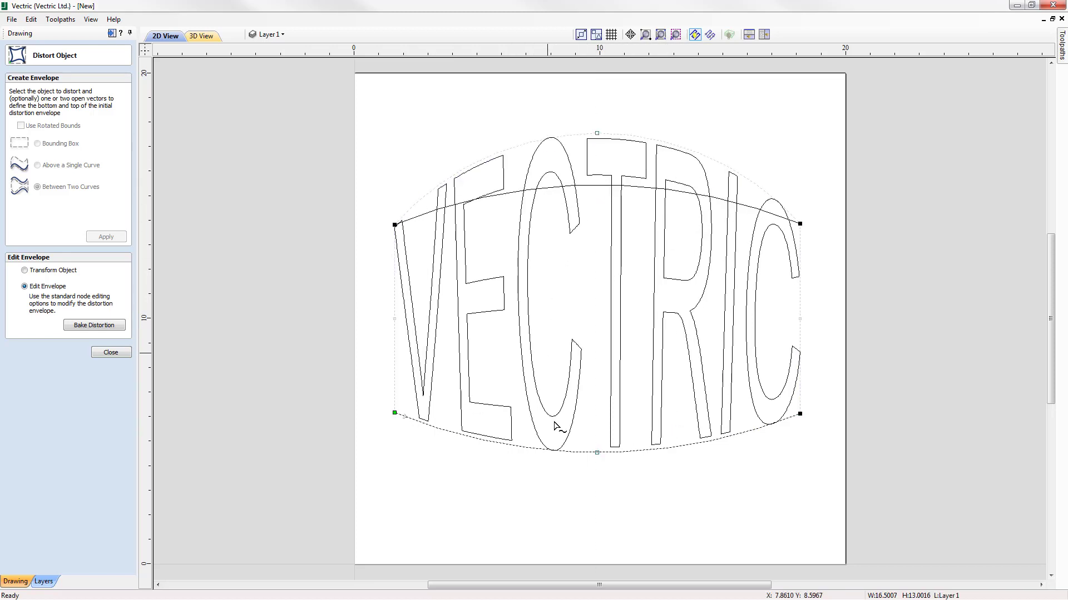
{"action": "left_click_drag", "start_coordinate": [597, 452], "coordinate": [597, 512]}
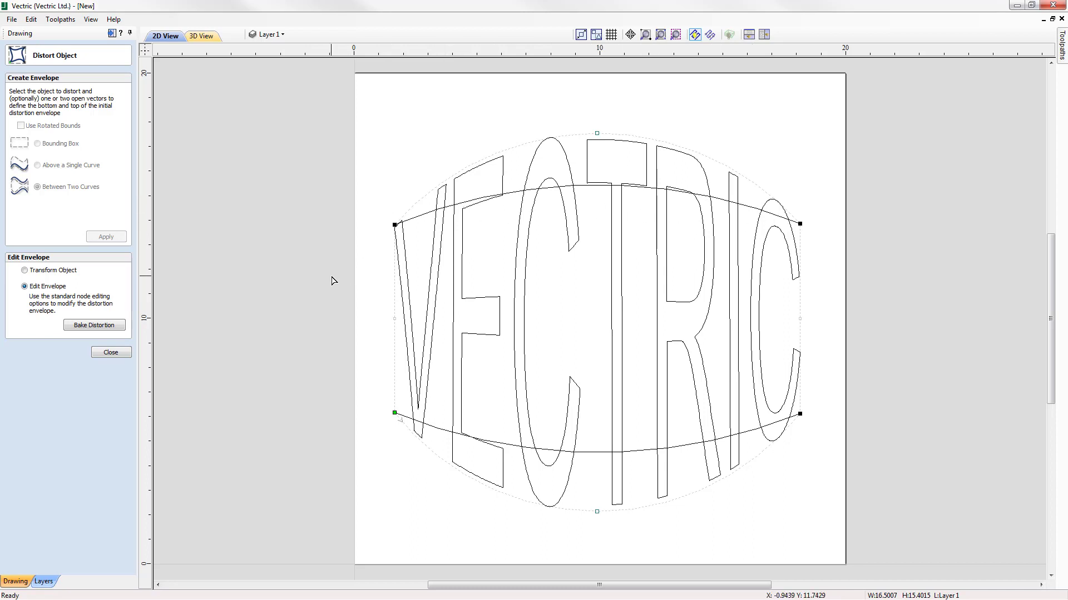
Step: Undo both envelope edits and the text distortion, and leave the distort tool
{"action": "left_click", "coordinate": [31, 19]}
{"action": "left_click", "coordinate": [42, 33]}
{"action": "left_click", "coordinate": [31, 20]}
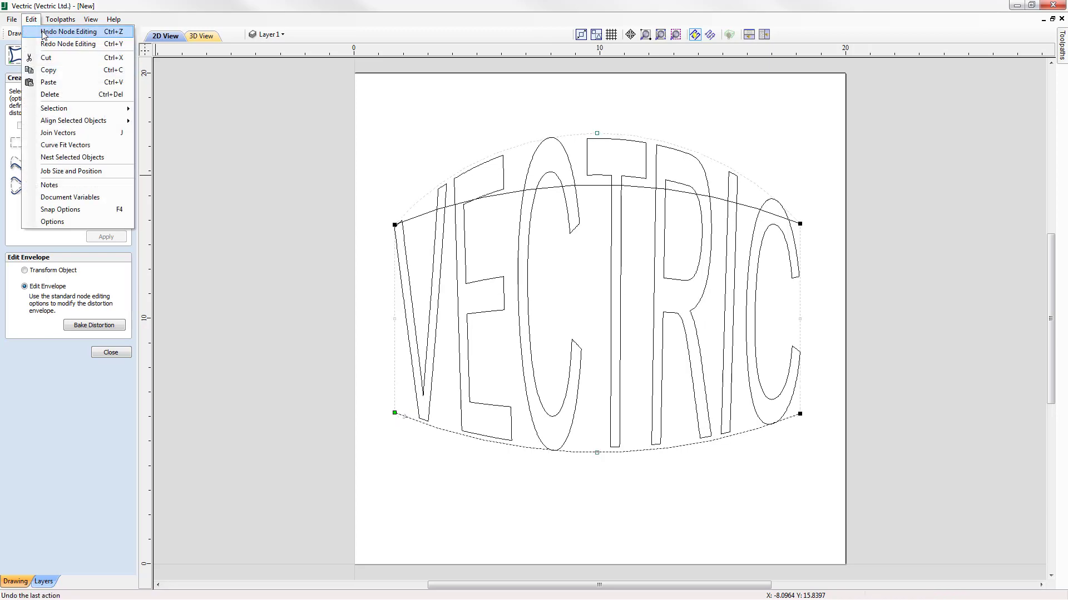
{"action": "left_click", "coordinate": [42, 32]}
{"action": "left_click", "coordinate": [30, 19]}
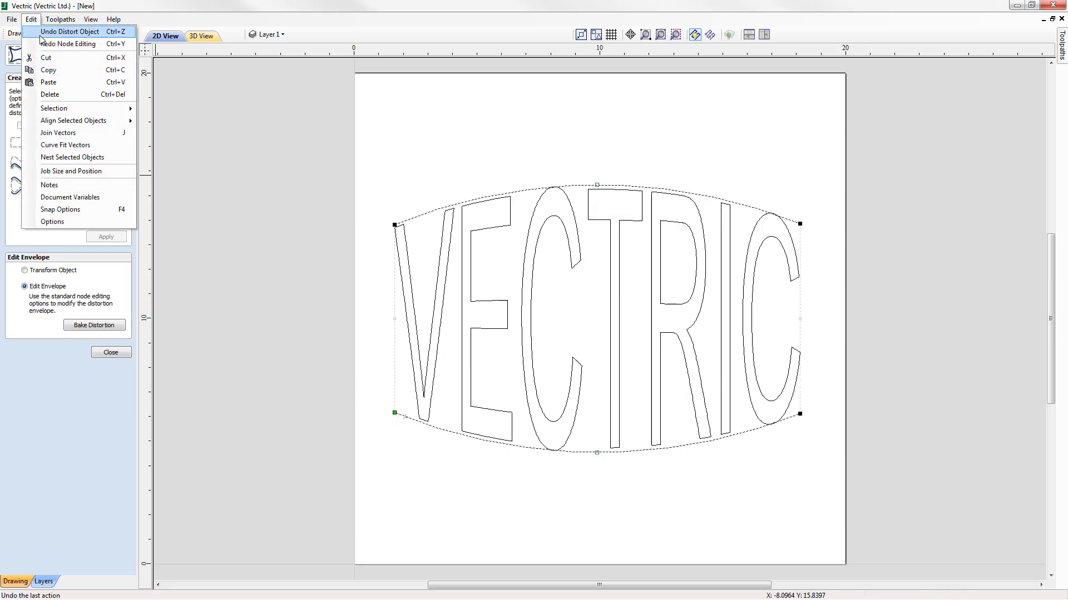
{"action": "left_click", "coordinate": [42, 32]}
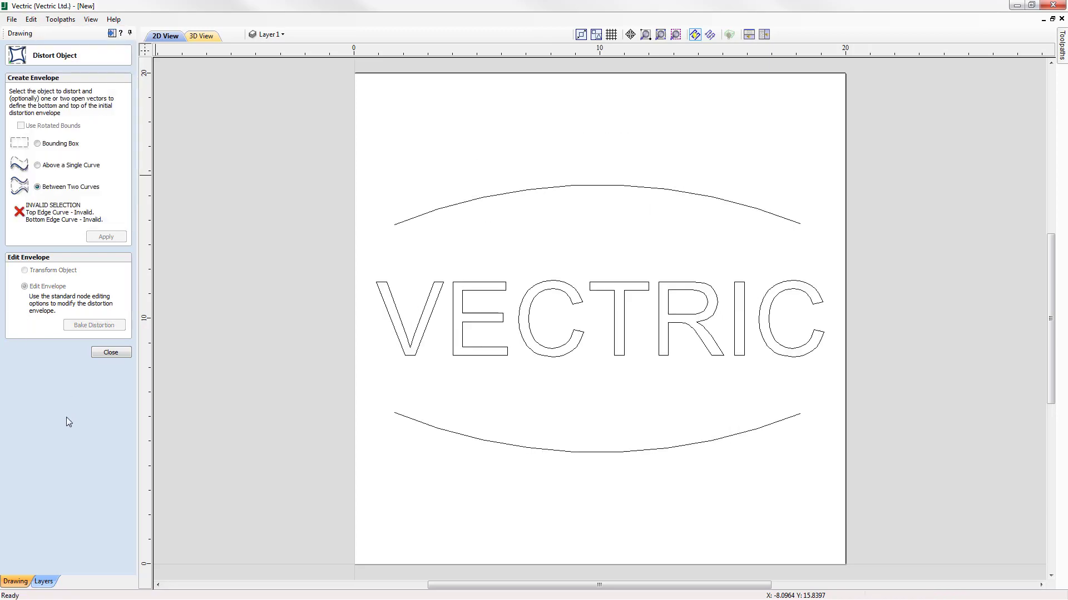
{"action": "left_click", "coordinate": [111, 352]}
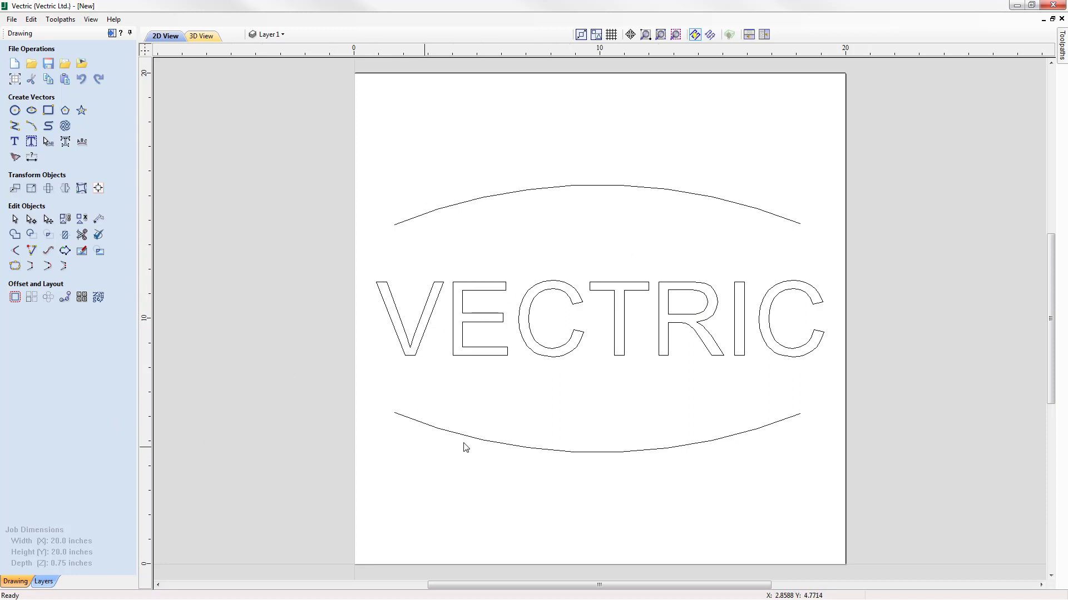
Step: Delete the arcs below and above the VECTRIC text
{"action": "left_click", "coordinate": [486, 444]}
{"action": "key", "text": "Delete"}
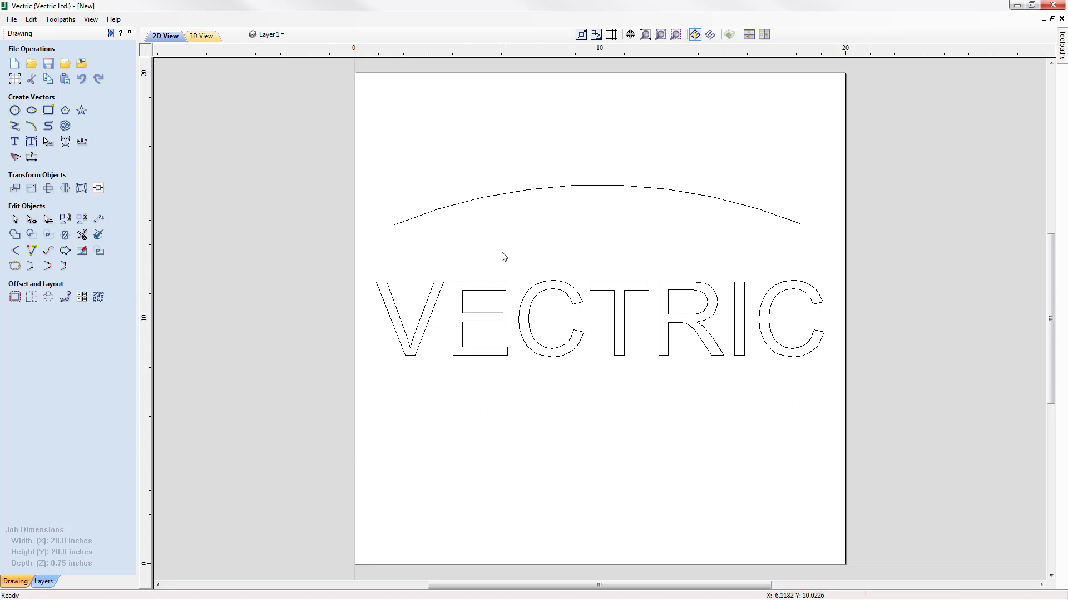
{"action": "left_click", "coordinate": [502, 197]}
{"action": "key", "text": "Delete"}
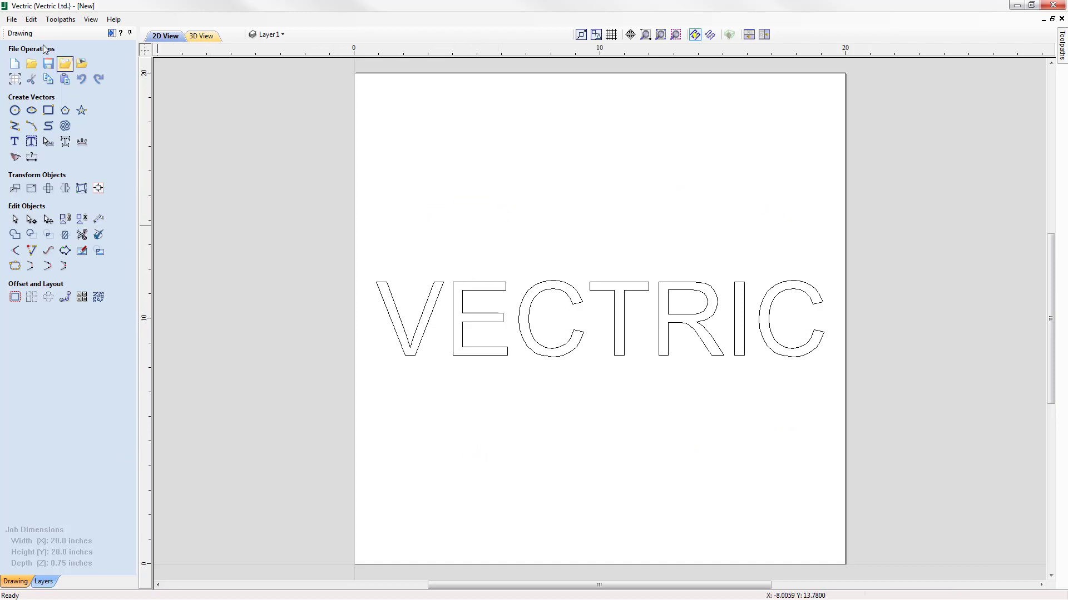
Step: Draw an open wavy curve through five points above the text, about 17.2 inches wide and 2.4 inches high
{"action": "left_click", "coordinate": [48, 126]}
{"action": "left_click", "coordinate": [384, 222]}
{"action": "left_click", "coordinate": [462, 172]}
{"action": "left_click", "coordinate": [638, 228]}
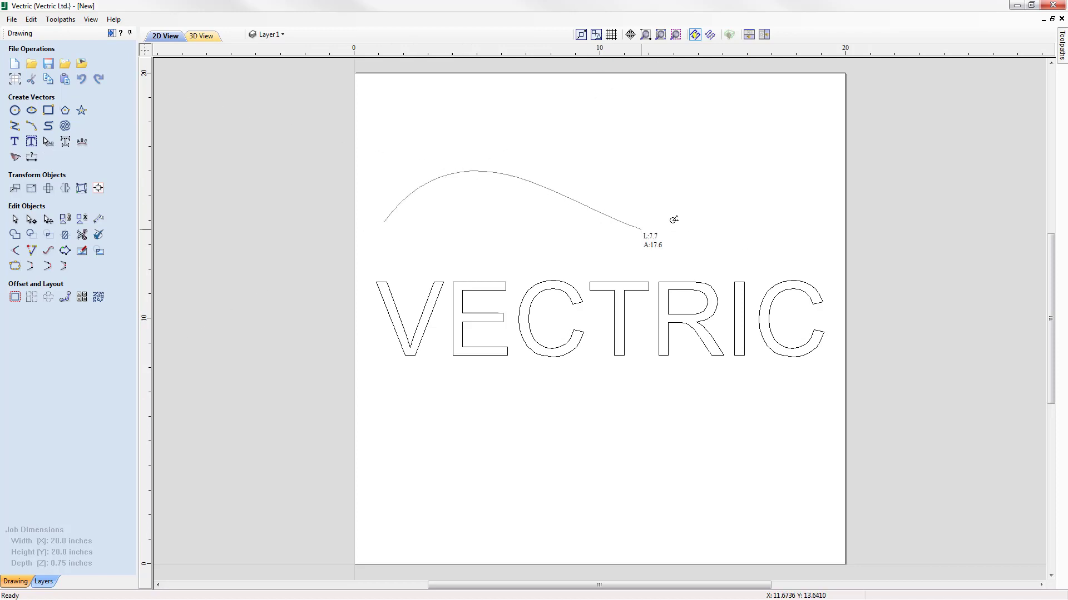
{"action": "left_click", "coordinate": [742, 186]}
{"action": "left_click", "coordinate": [807, 203]}
{"action": "right_click", "coordinate": [817, 225]}
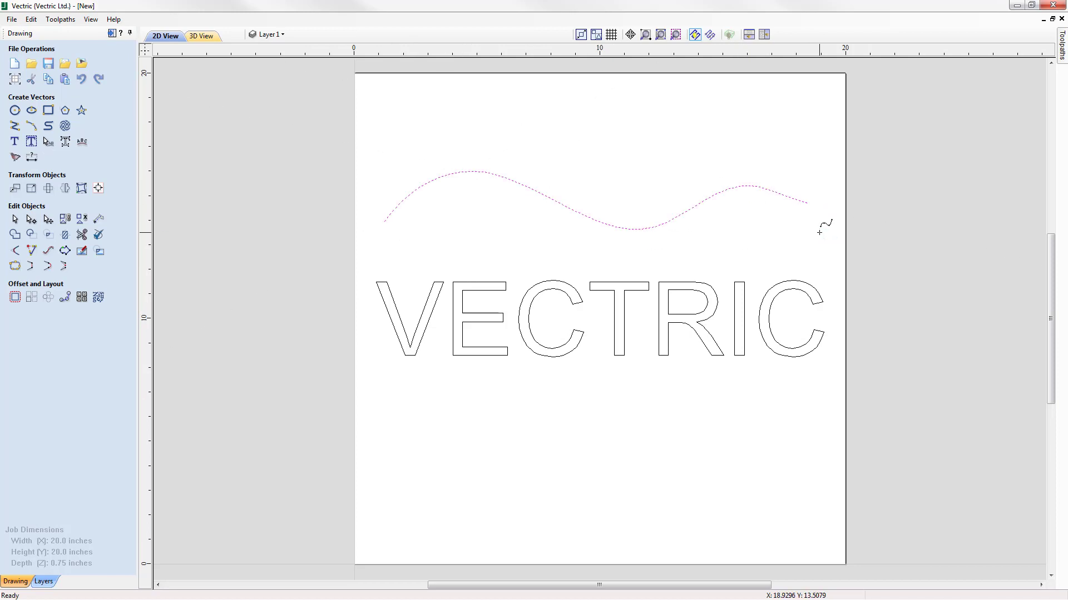
Step: Create a vertically mirrored copy of the wavy curve about the job center, and flip that copy horizontally
{"action": "left_click", "coordinate": [65, 188]}
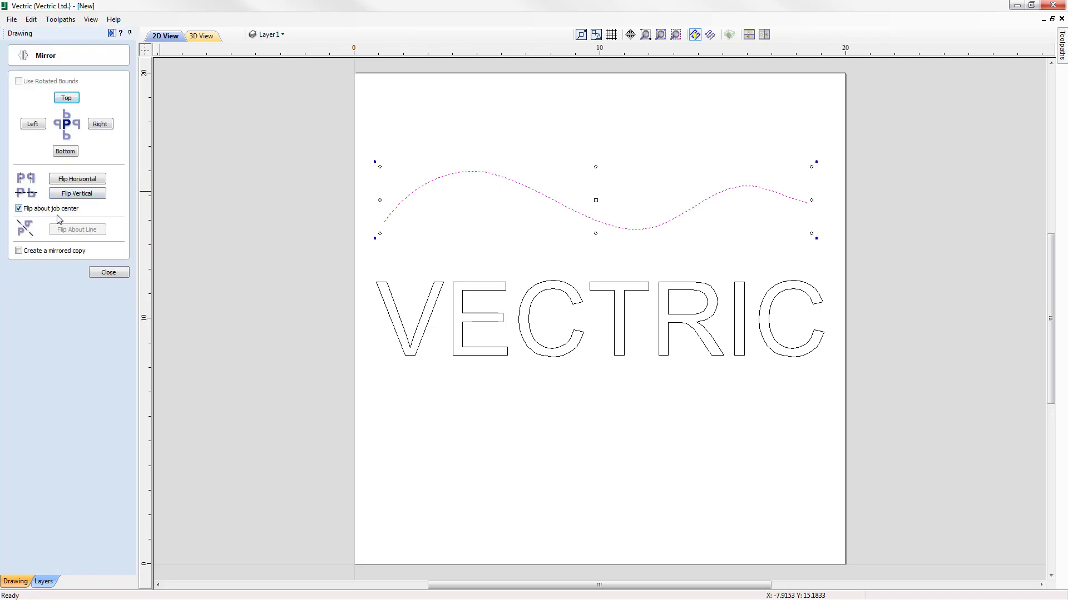
{"action": "left_click", "coordinate": [19, 250]}
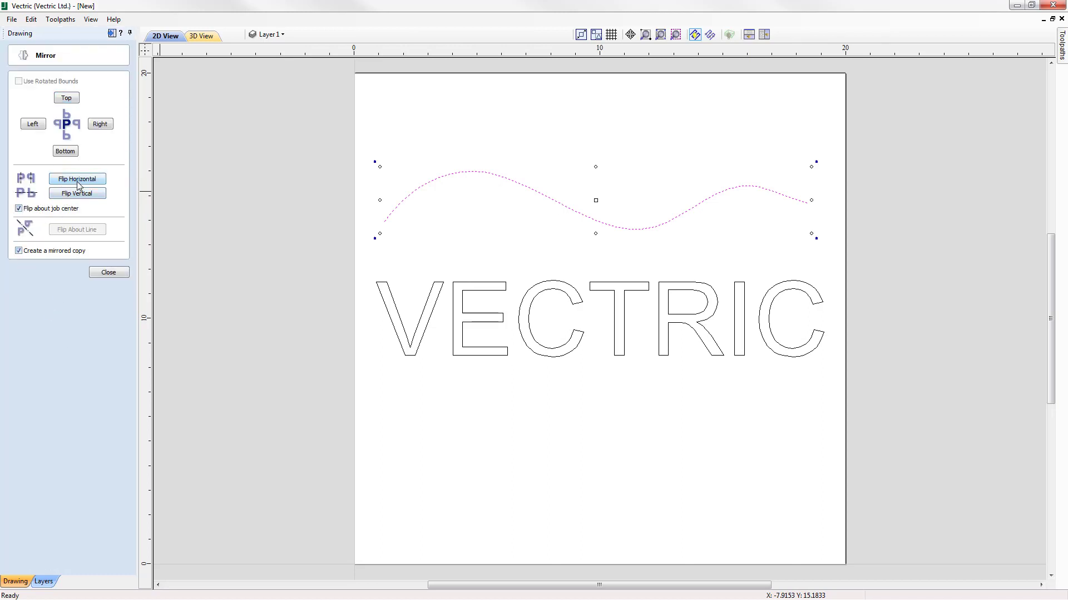
{"action": "left_click", "coordinate": [78, 196]}
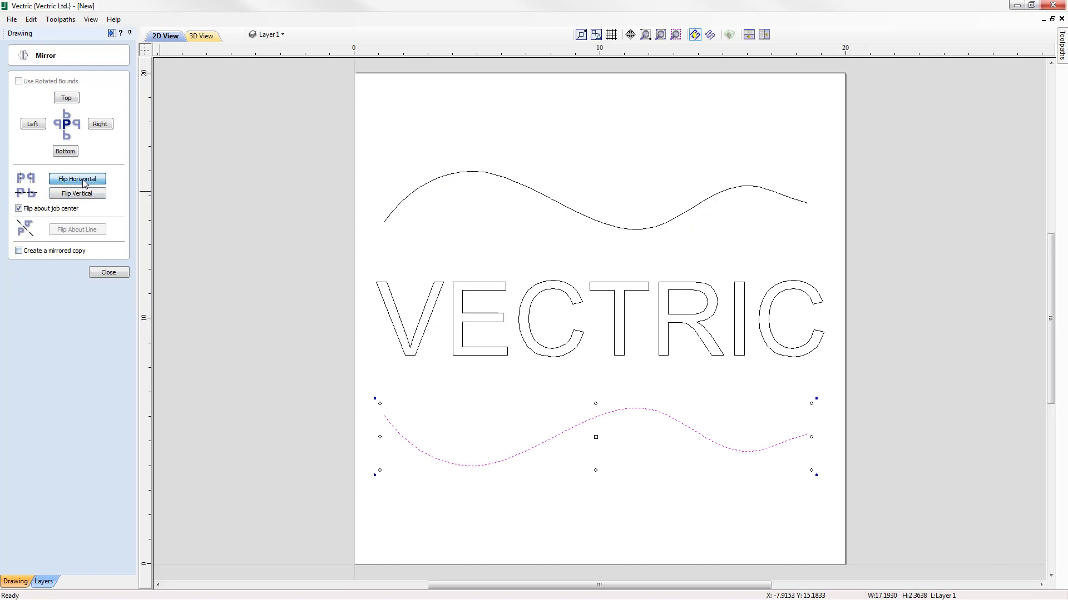
{"action": "left_click", "coordinate": [66, 180]}
{"action": "left_click", "coordinate": [109, 273]}
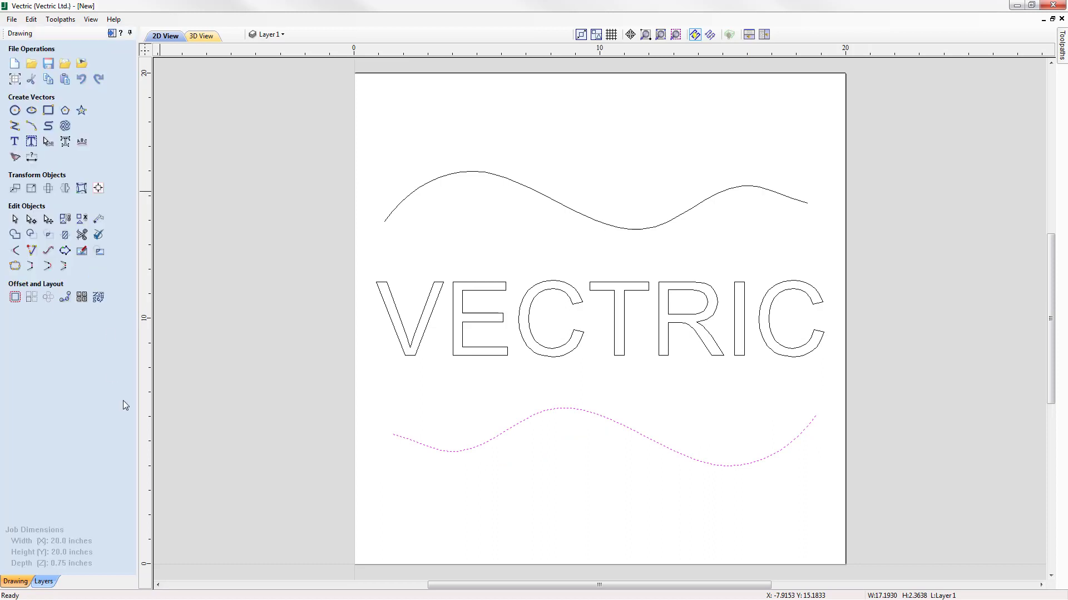
Step: Try to distort the VECTRIC text between the two wavy curves, selecting the lower curve first, and undo the distortion
{"action": "left_click", "coordinate": [494, 316]}
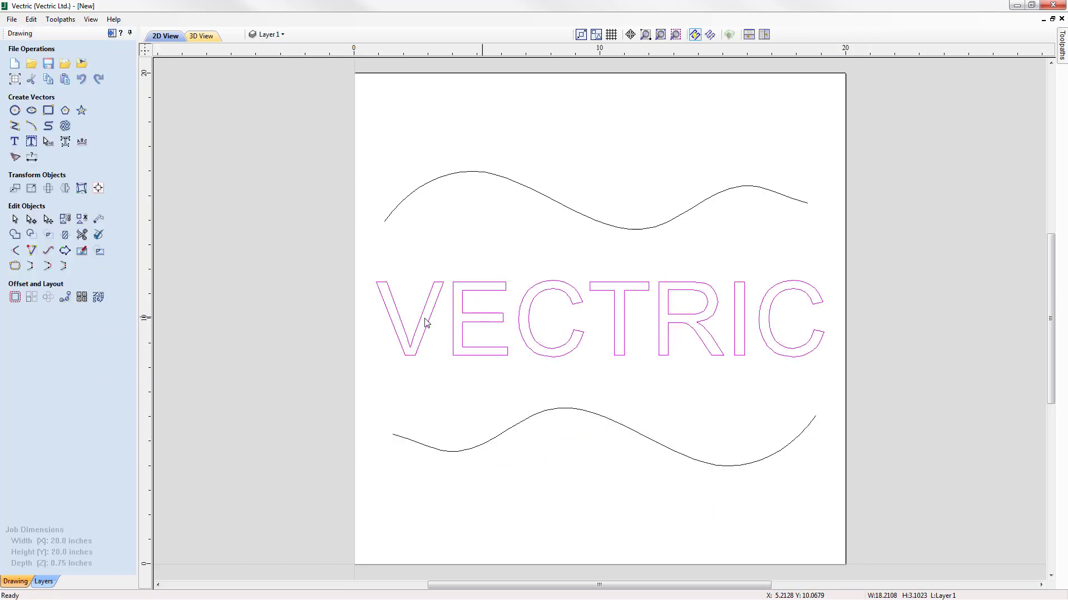
{"action": "left_click", "coordinate": [81, 189]}
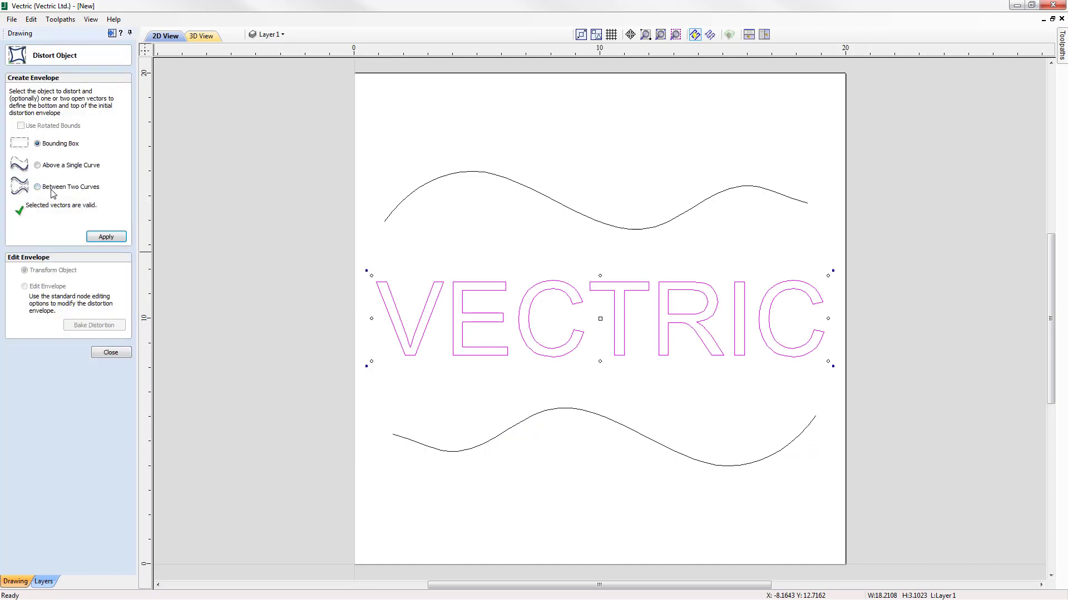
{"action": "left_click", "coordinate": [51, 188]}
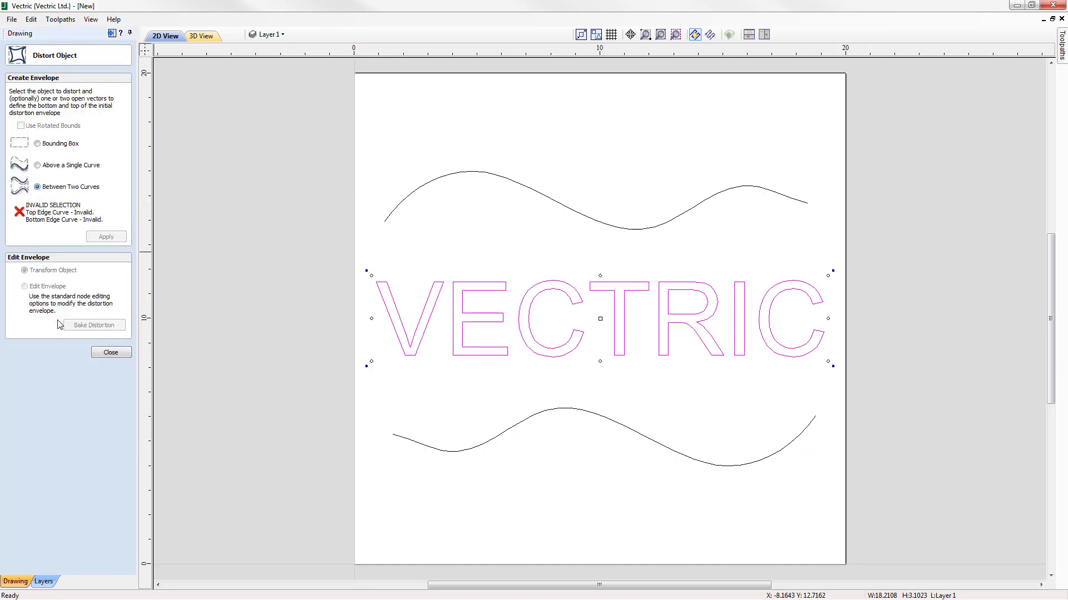
{"action": "left_click", "coordinate": [516, 426]}
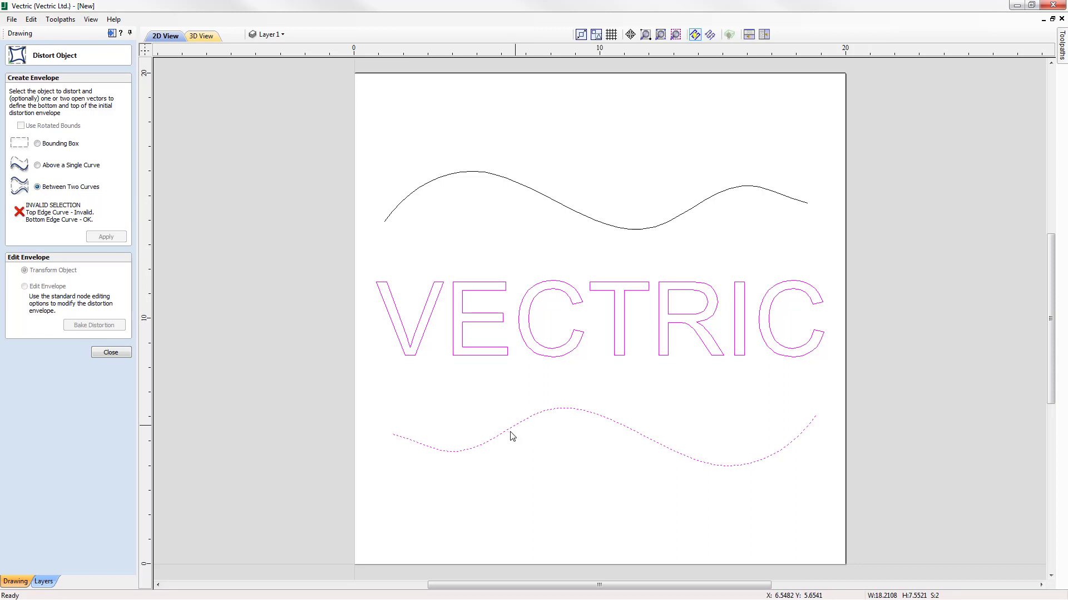
{"action": "left_click", "coordinate": [621, 229], "text": "shift"}
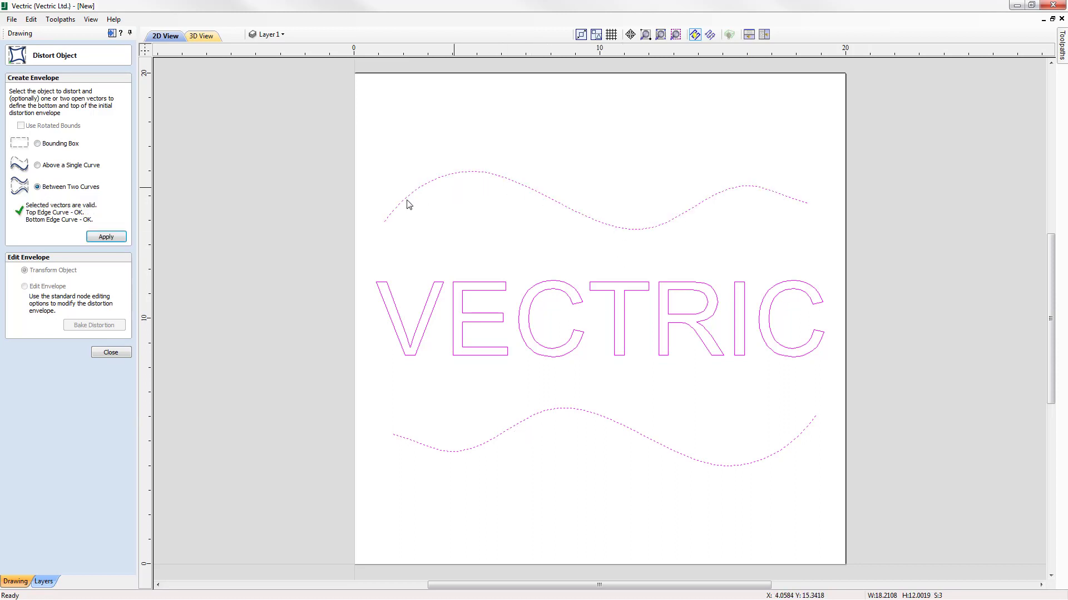
{"action": "left_click", "coordinate": [106, 237]}
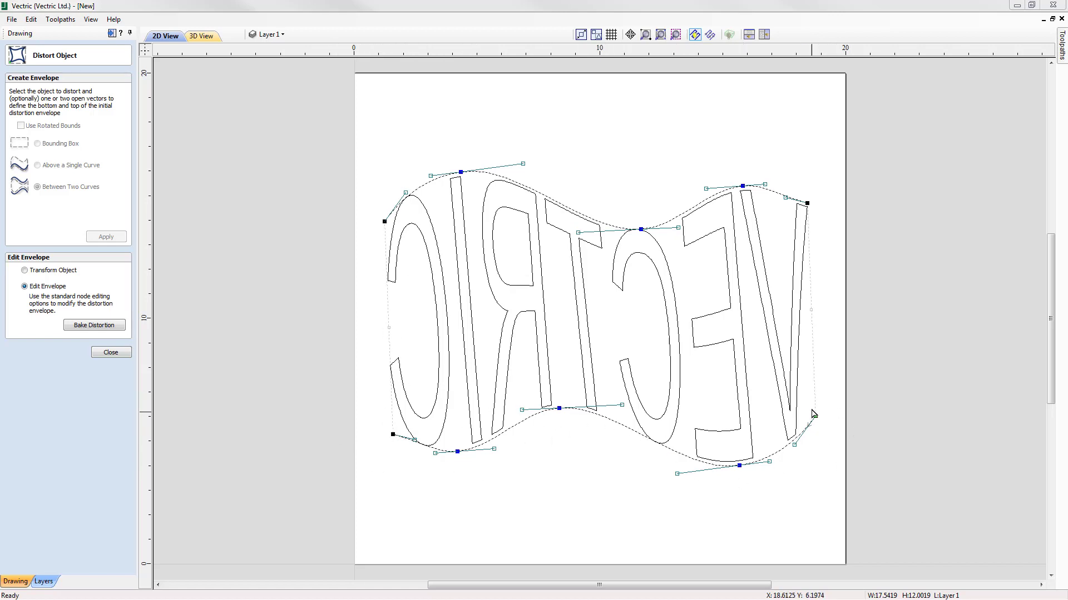
{"action": "left_click", "coordinate": [121, 352]}
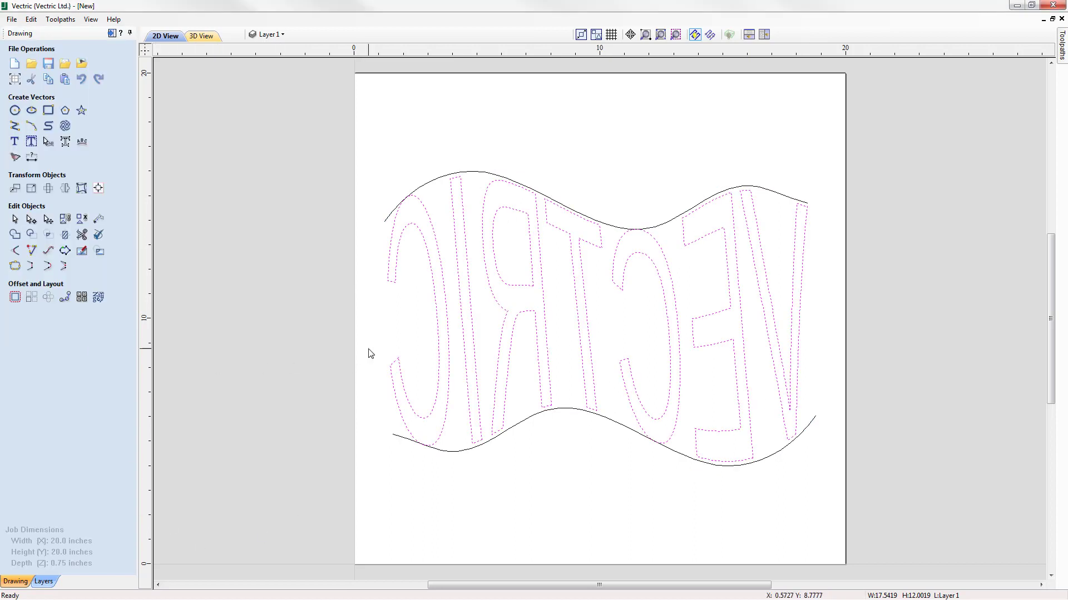
{"action": "key", "text": "ctrl+z"}
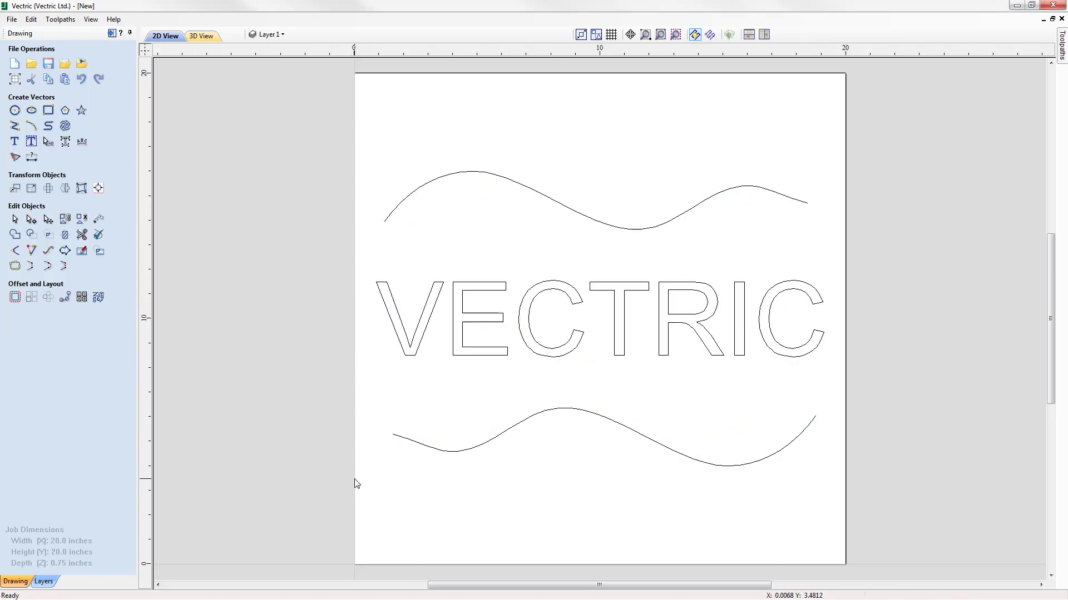
Step: Make the left end node of the lower wavy curve its start point
{"action": "left_click", "coordinate": [462, 450]}
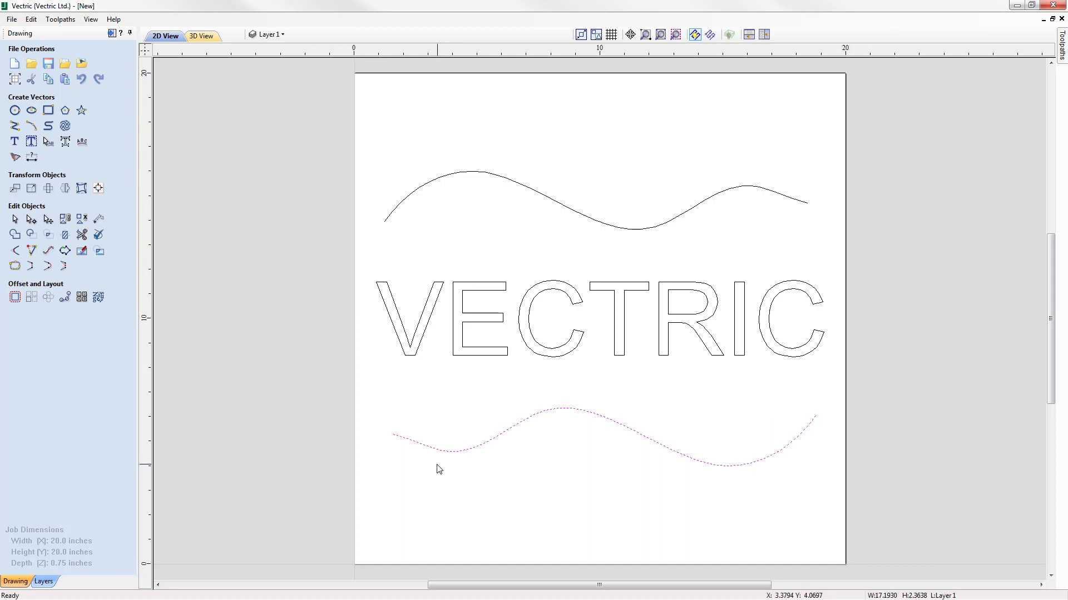
{"action": "key", "text": "n"}
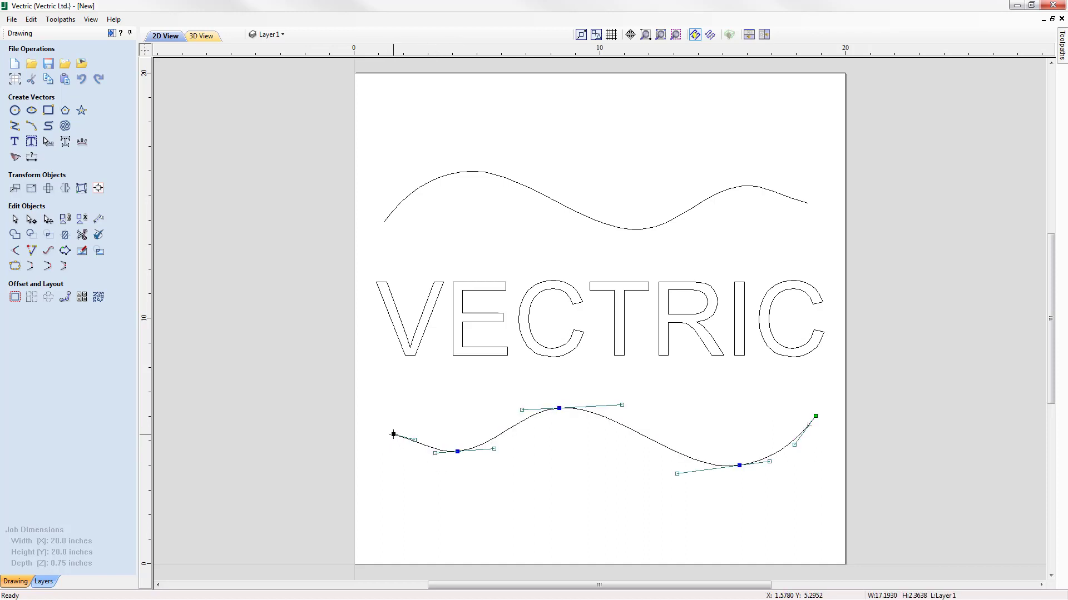
{"action": "right_click", "coordinate": [393, 435]}
{"action": "left_click", "coordinate": [452, 493]}
{"action": "left_click", "coordinate": [402, 492]}
Step: Distort the VECTRIC text between the two wavy curves, selecting the text, the lower curve and the upper curve in that order
{"action": "left_click", "coordinate": [413, 343]}
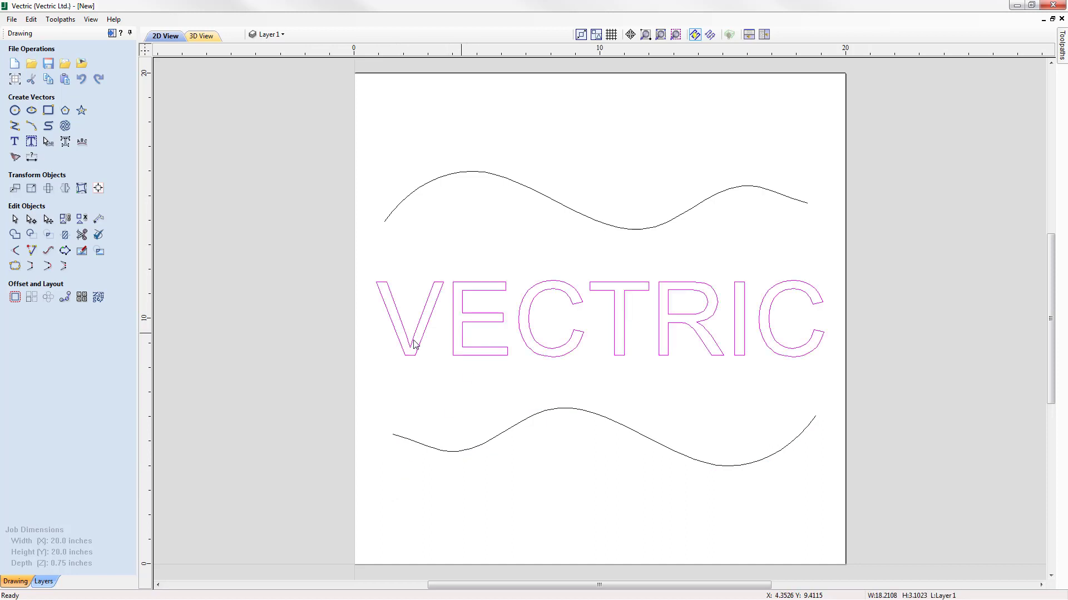
{"action": "left_click", "coordinate": [81, 188]}
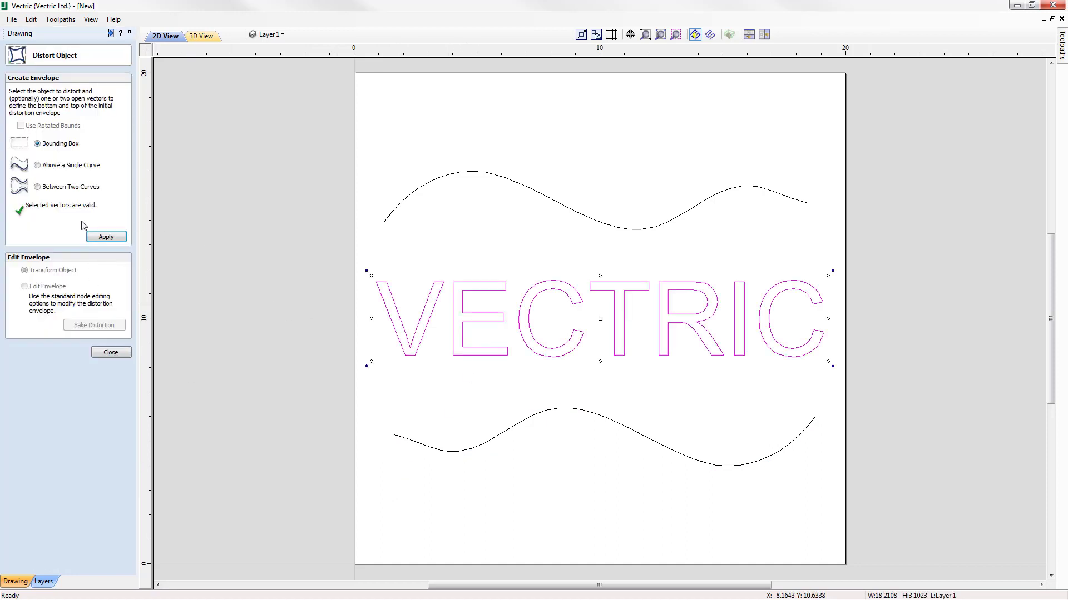
{"action": "left_click", "coordinate": [58, 188]}
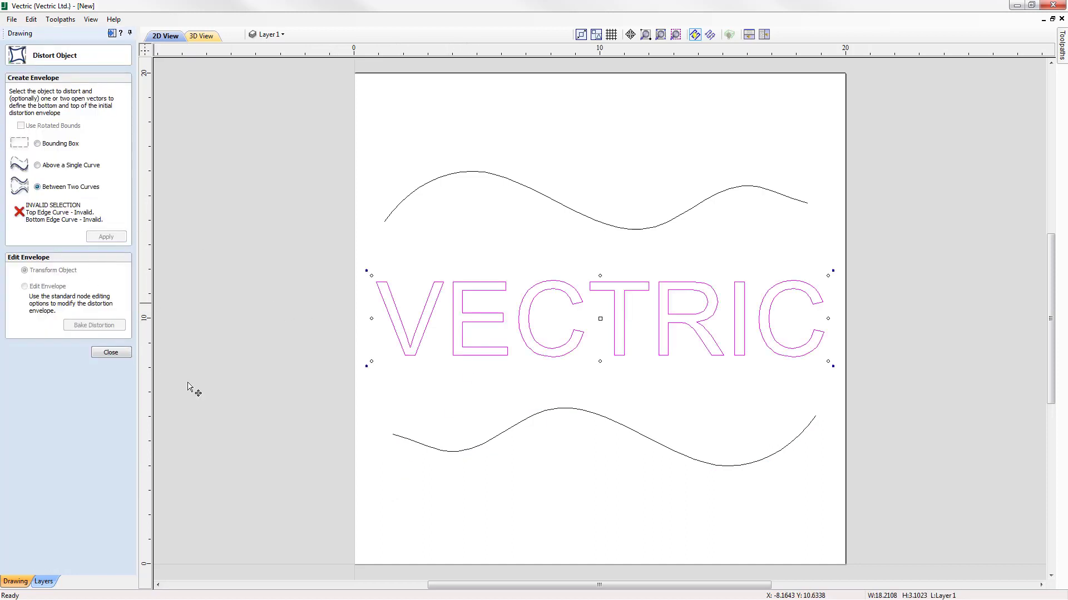
{"action": "left_click", "coordinate": [464, 451], "text": "shift"}
{"action": "left_click", "coordinate": [478, 172], "text": "shift"}
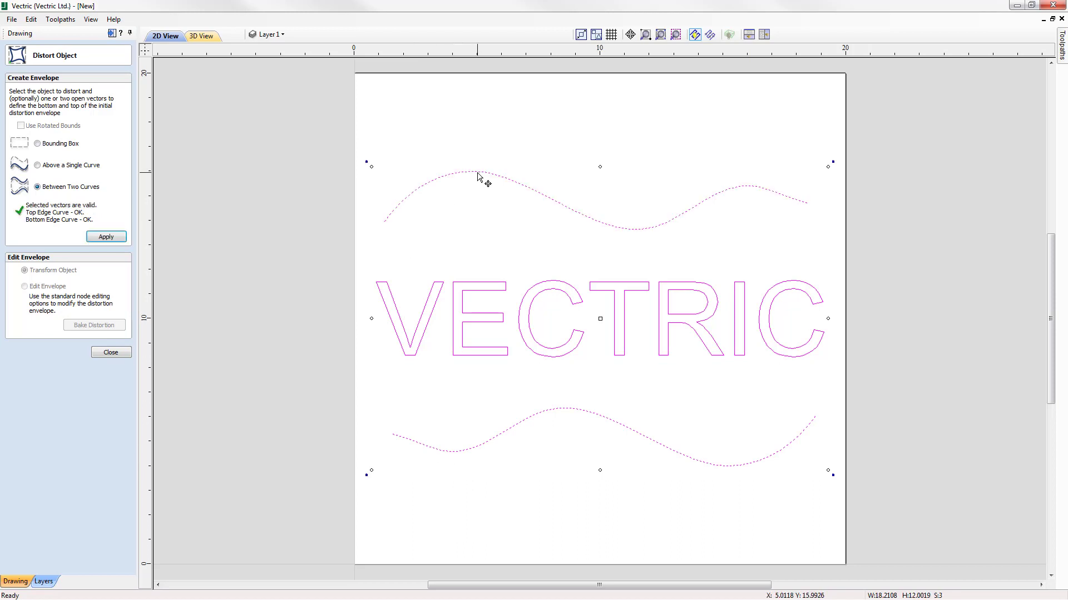
{"action": "left_click", "coordinate": [106, 237]}
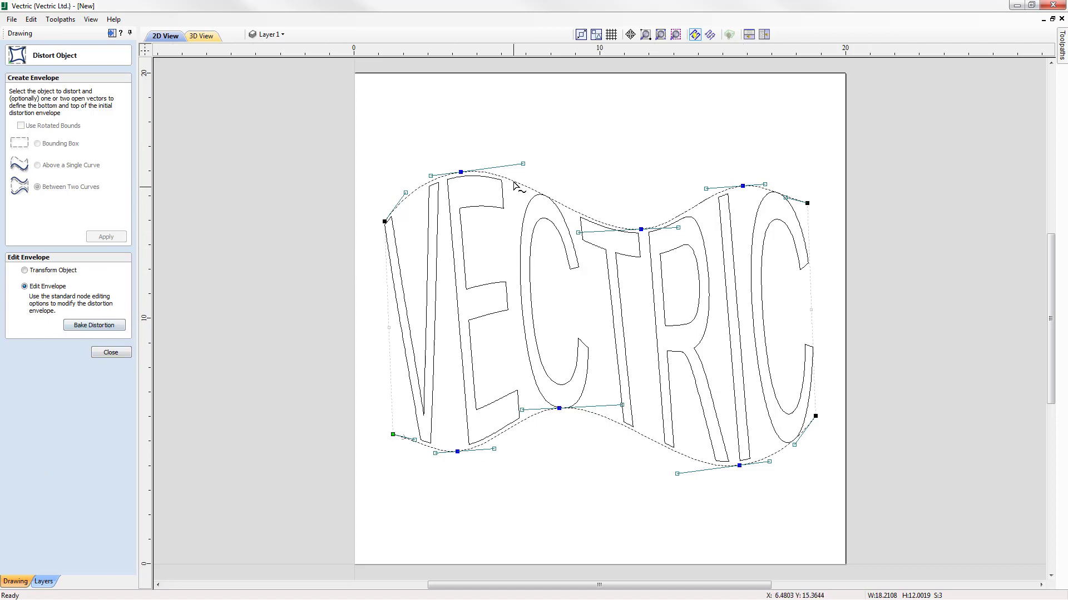
Step: Raise the upper envelope's left crest and middle trough nodes, lower the bottom envelope's middle crest and right trough nodes, and bake the distortion
{"action": "left_click_drag", "start_coordinate": [462, 173], "coordinate": [460, 166]}
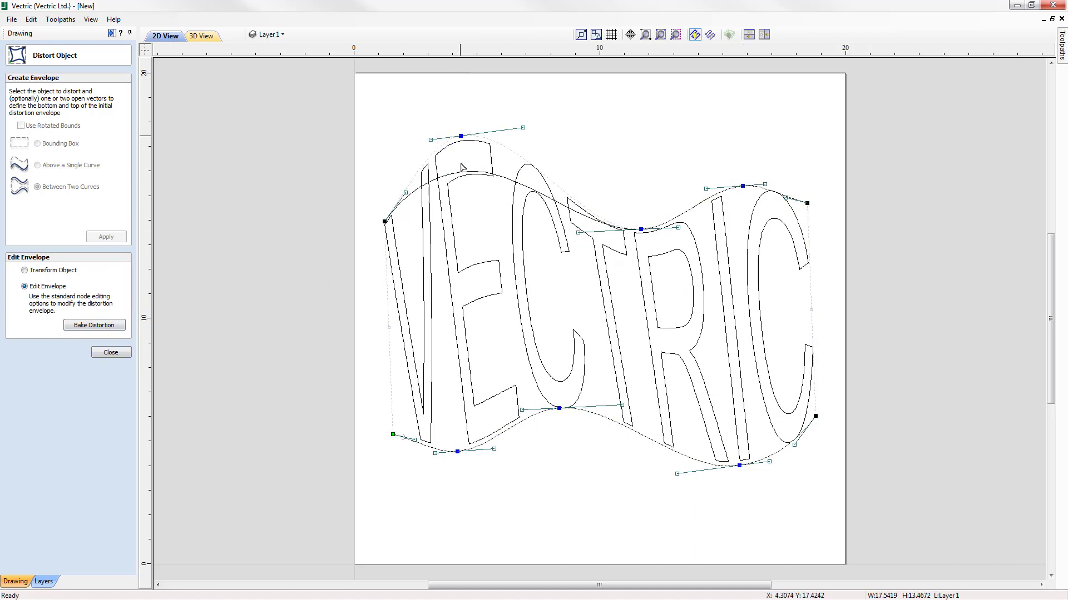
{"action": "left_click_drag", "start_coordinate": [641, 229], "coordinate": [625, 194]}
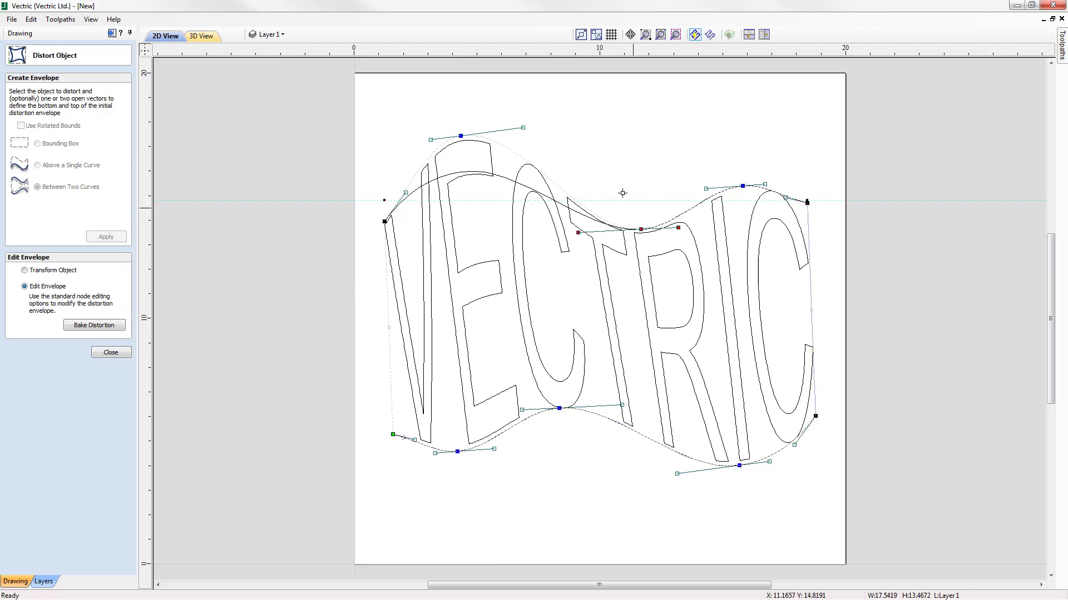
{"action": "left_click_drag", "start_coordinate": [560, 409], "coordinate": [579, 438]}
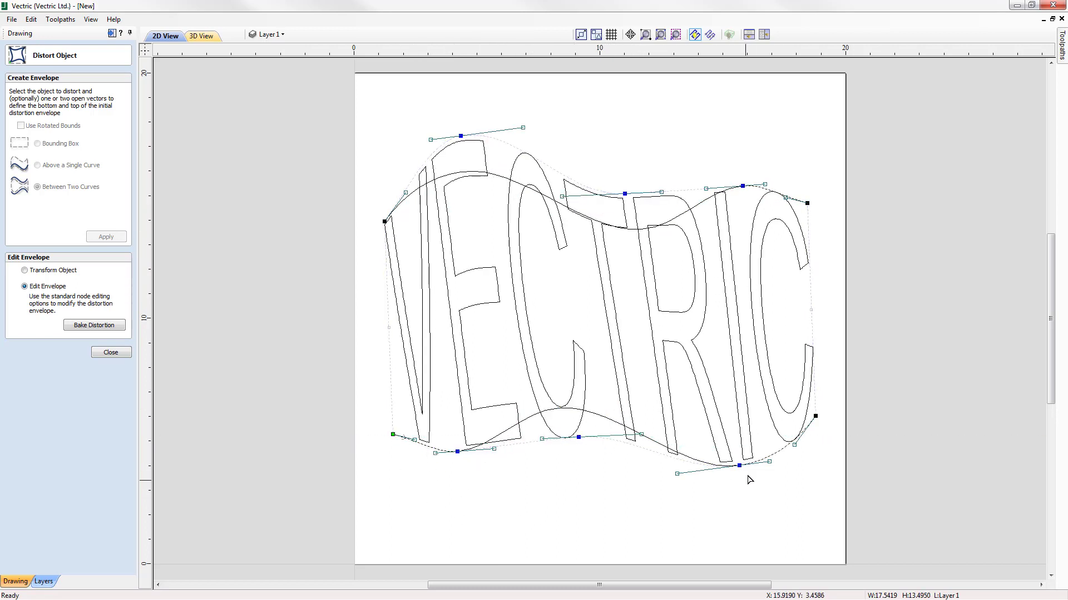
{"action": "left_click_drag", "start_coordinate": [739, 466], "coordinate": [750, 494]}
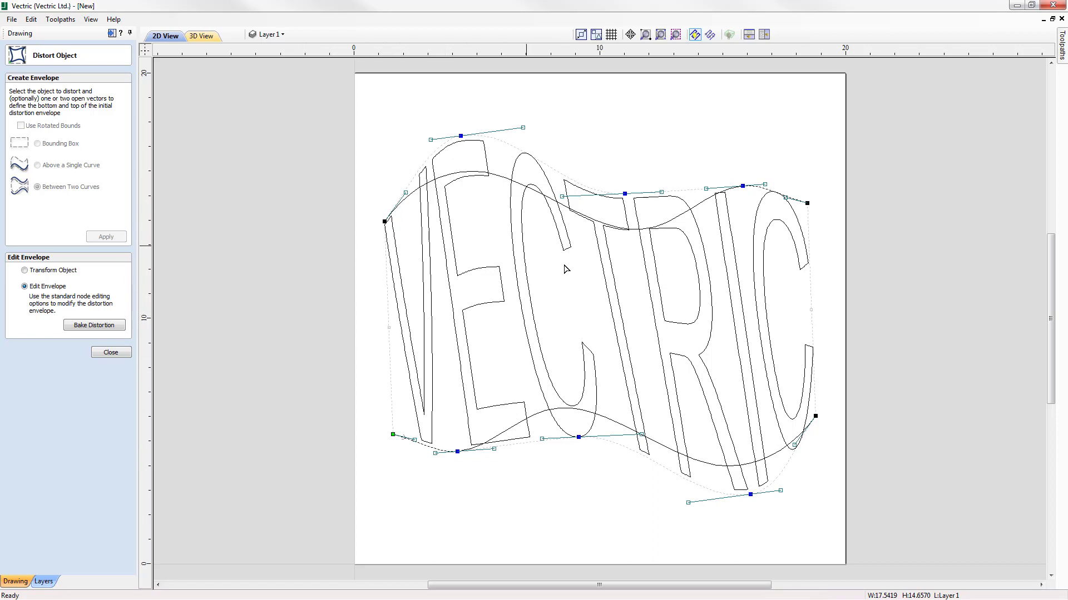
{"action": "left_click", "coordinate": [105, 327]}
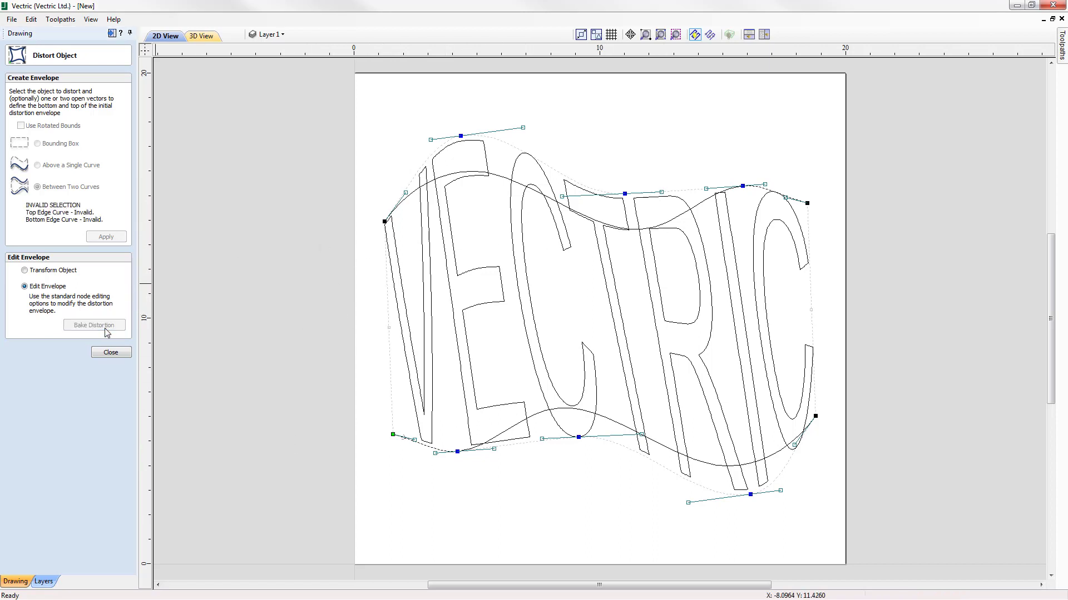
{"action": "left_click", "coordinate": [116, 354]}
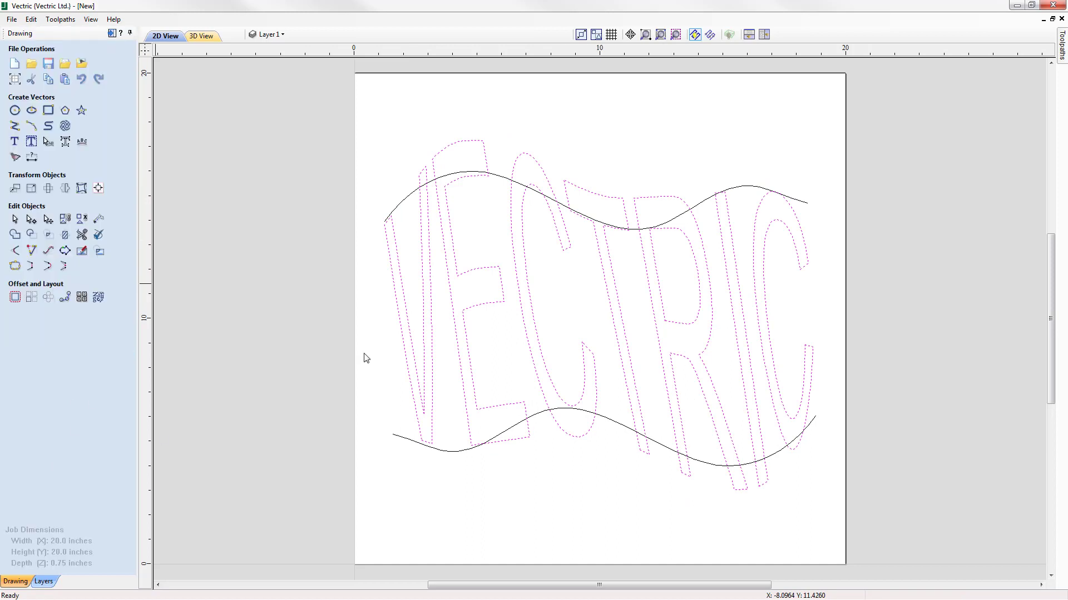
Step: Delete the upper and lower wavy guide curves, keeping only the distorted VECTRIC text
{"action": "left_click", "coordinate": [495, 175]}
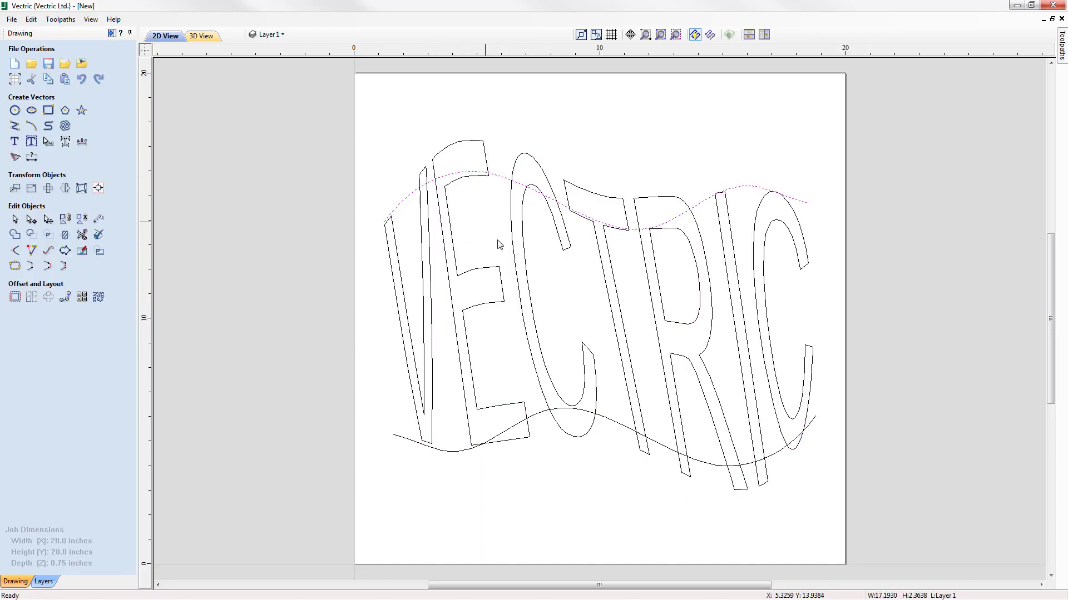
{"action": "key", "text": "Delete"}
{"action": "left_click", "coordinate": [622, 432]}
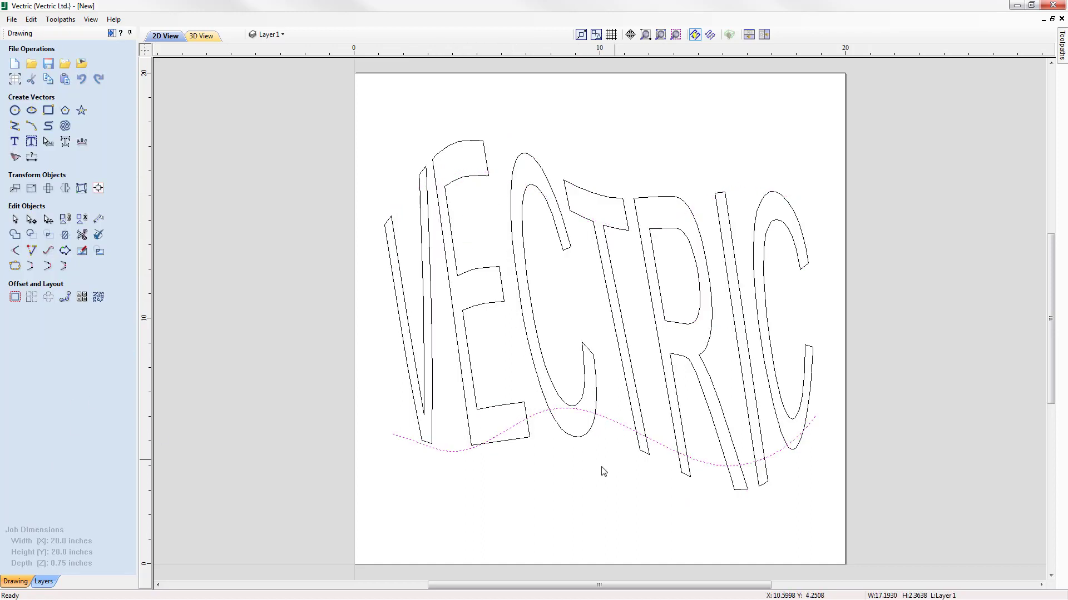
{"action": "key", "text": "Delete"}
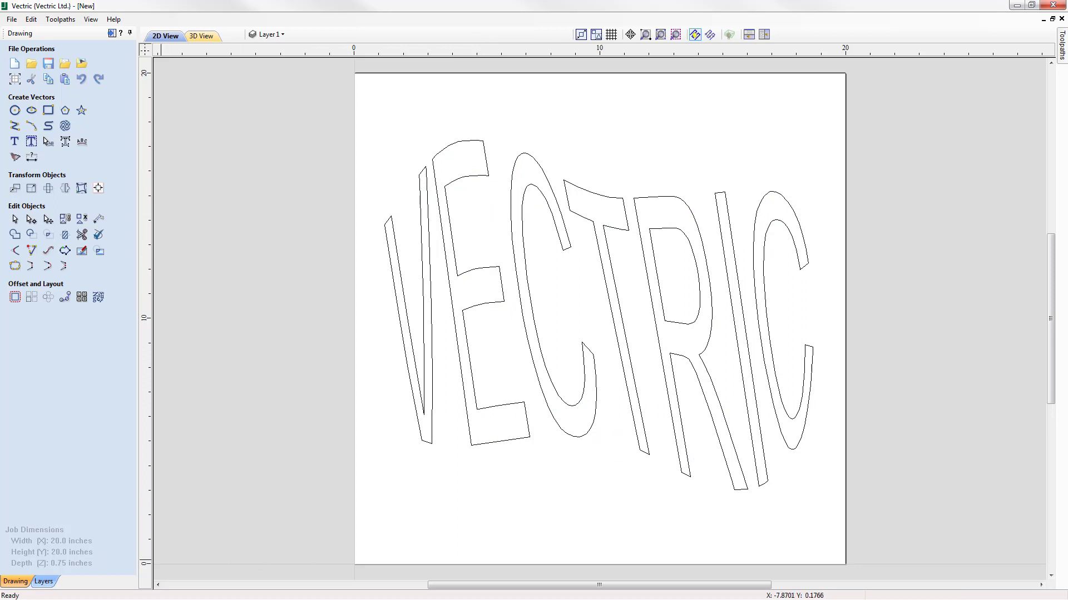